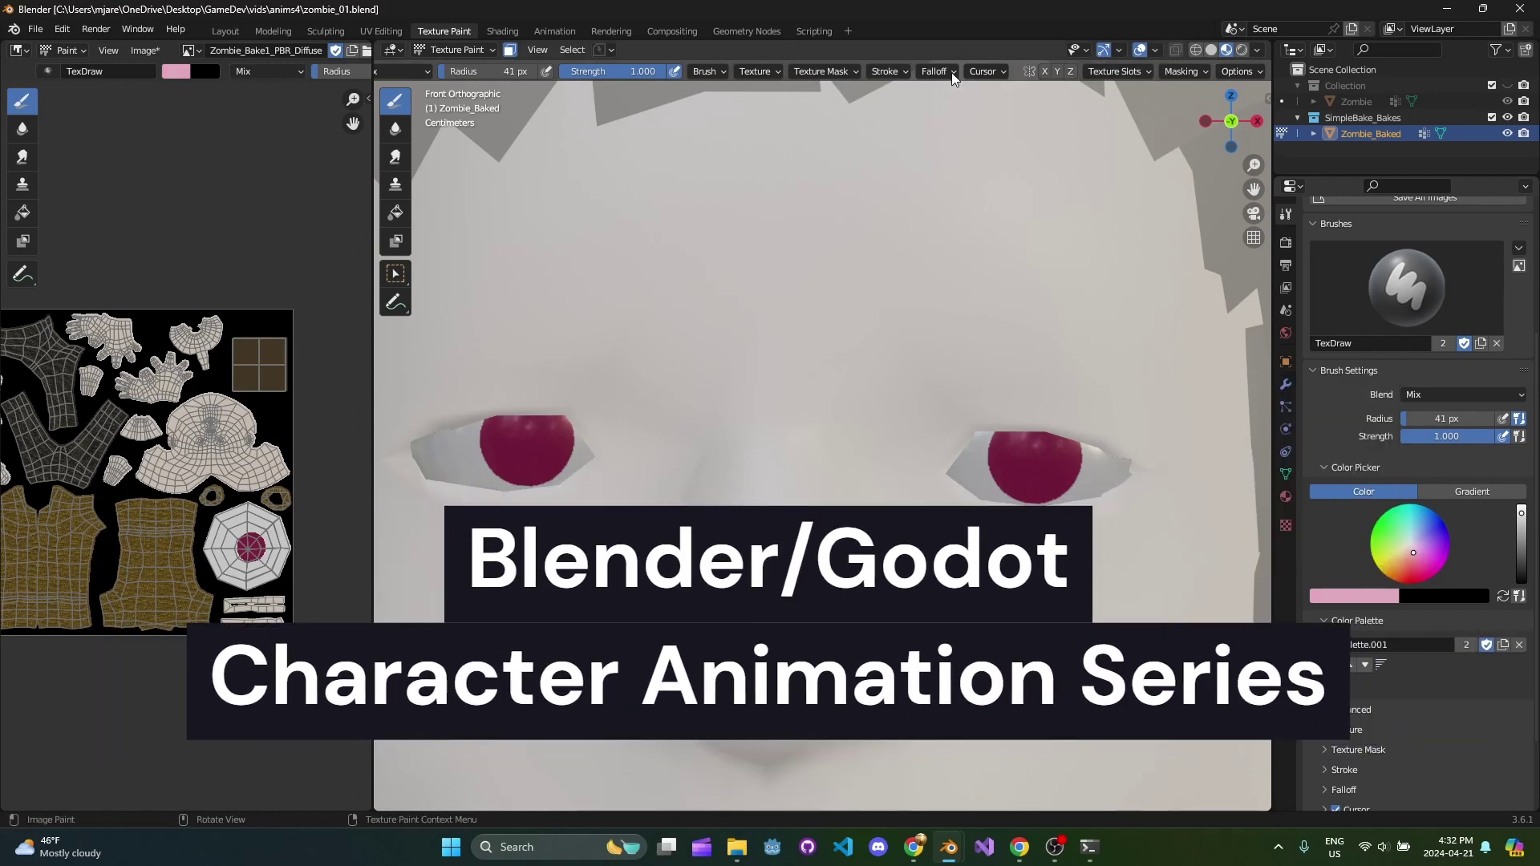
Step: Change the falloff options of the TexDraw brush for painting the zombie's face
left_click(927, 71)
left_click(927, 98)
left_click(942, 230)
key("f")
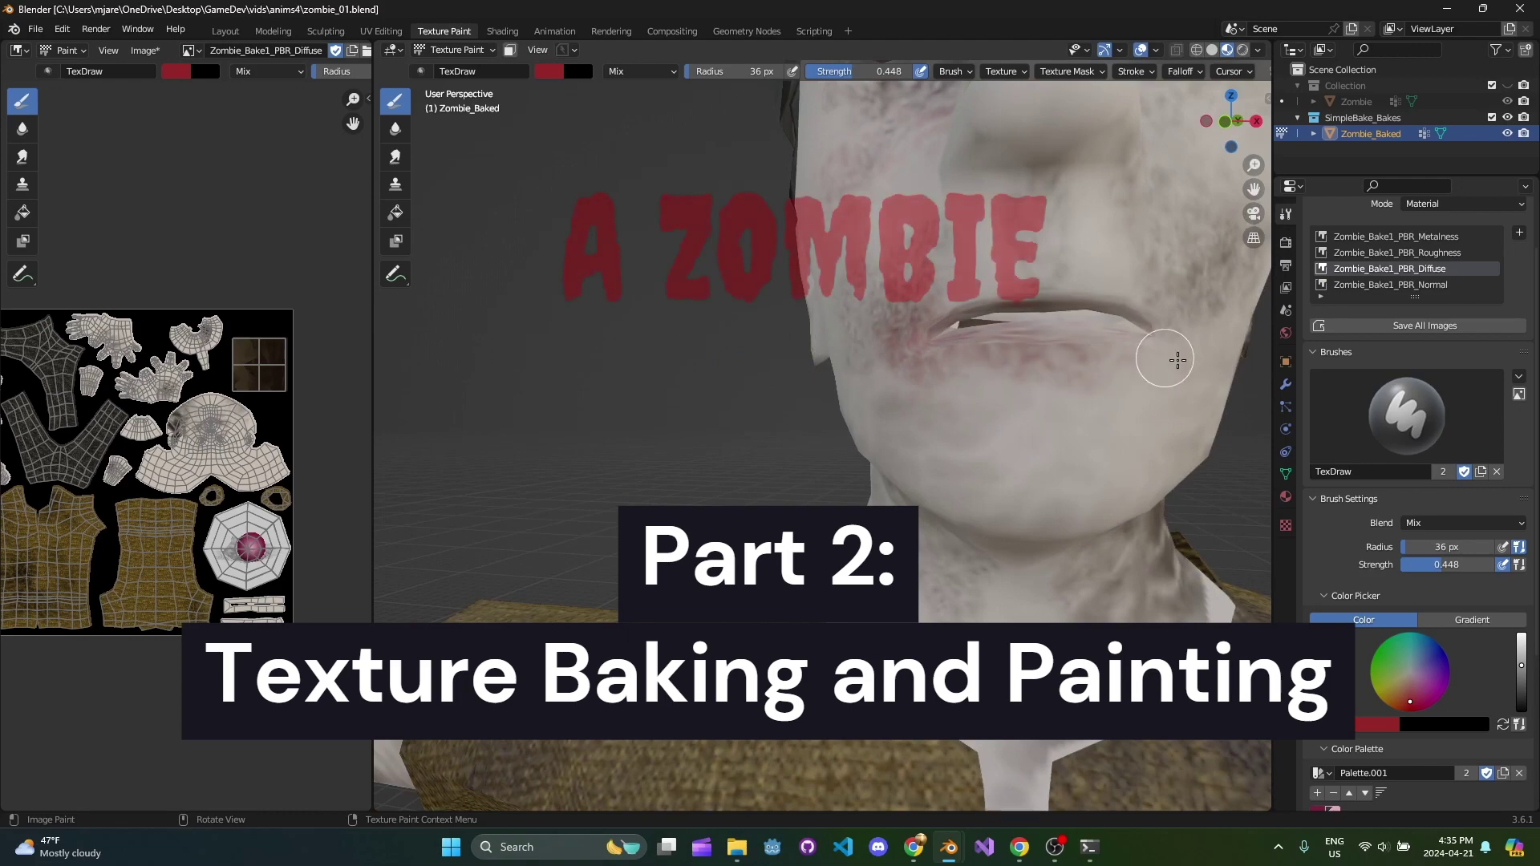
Step: Set the TexDraw brush radius to 100 px for painting around the zombie's mouth
middle_click_drag(1183, 360, 907, 368)
key("f")
left_click(957, 369)
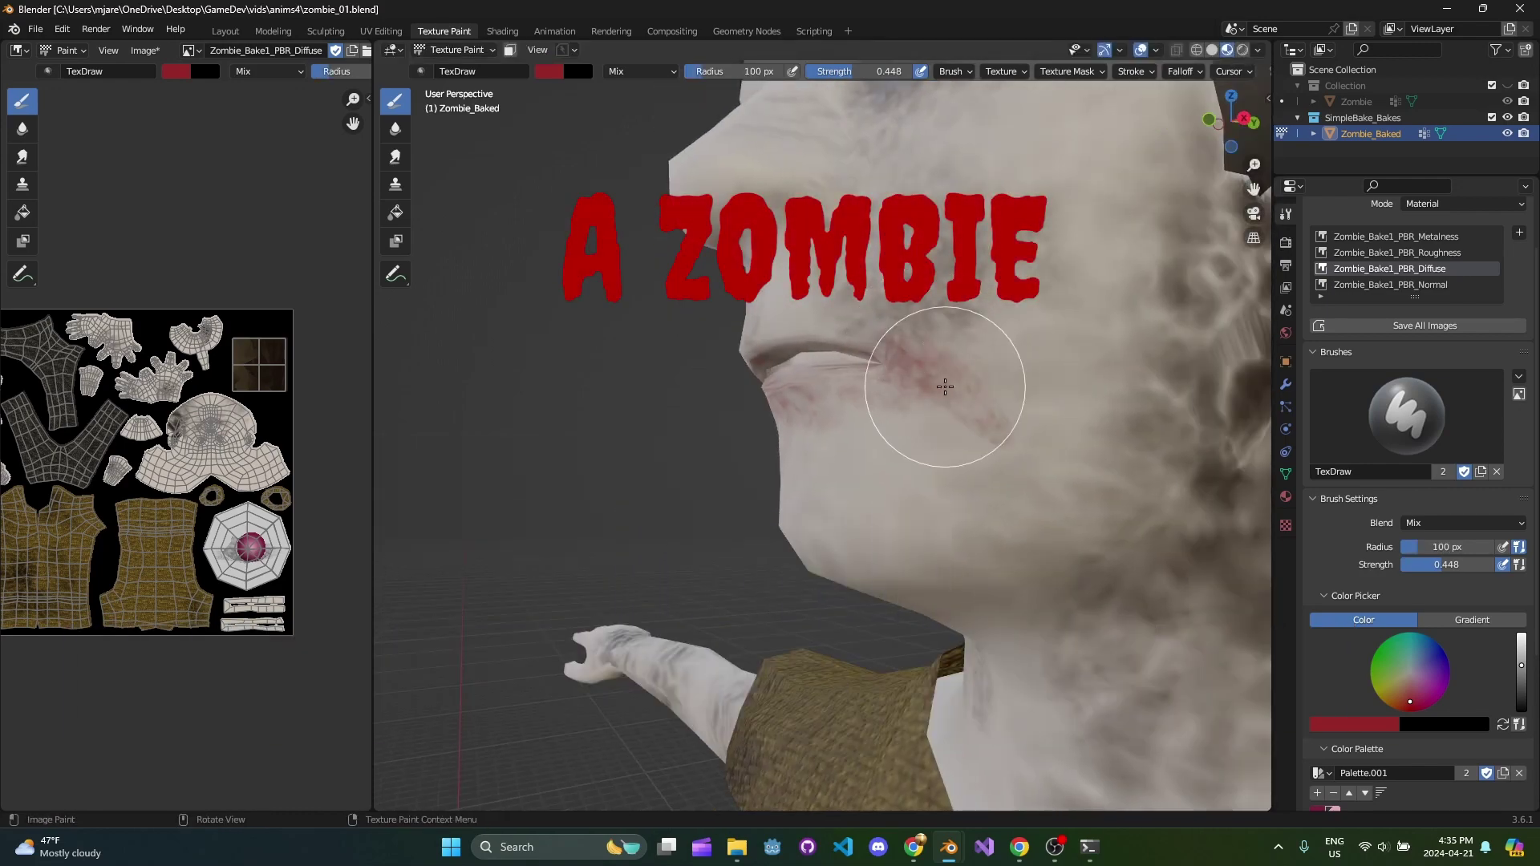
scroll(945, 381, "down", 5)
middle_click_drag(887, 419, 1010, 515)
scroll(901, 492, "up", 3)
left_click(1402, 656)
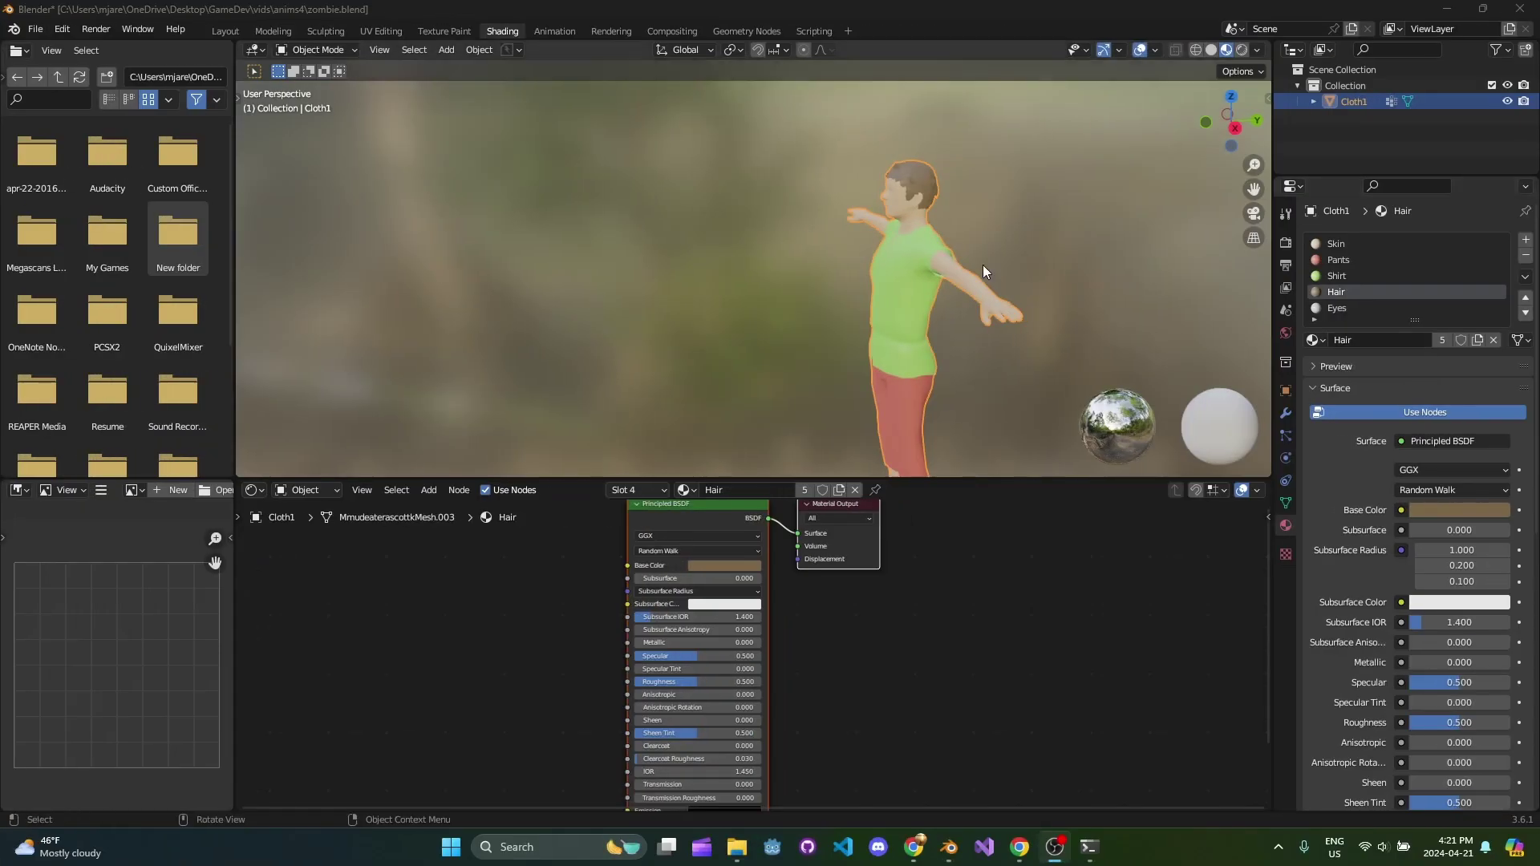
Step: Examine the UV layout of the whole character mesh in the UV editor, then leave Edit Mode
middle_click_drag(984, 265, 859, 241)
key("Tab")
key("a")
scroll(802, 271, "down", 1)
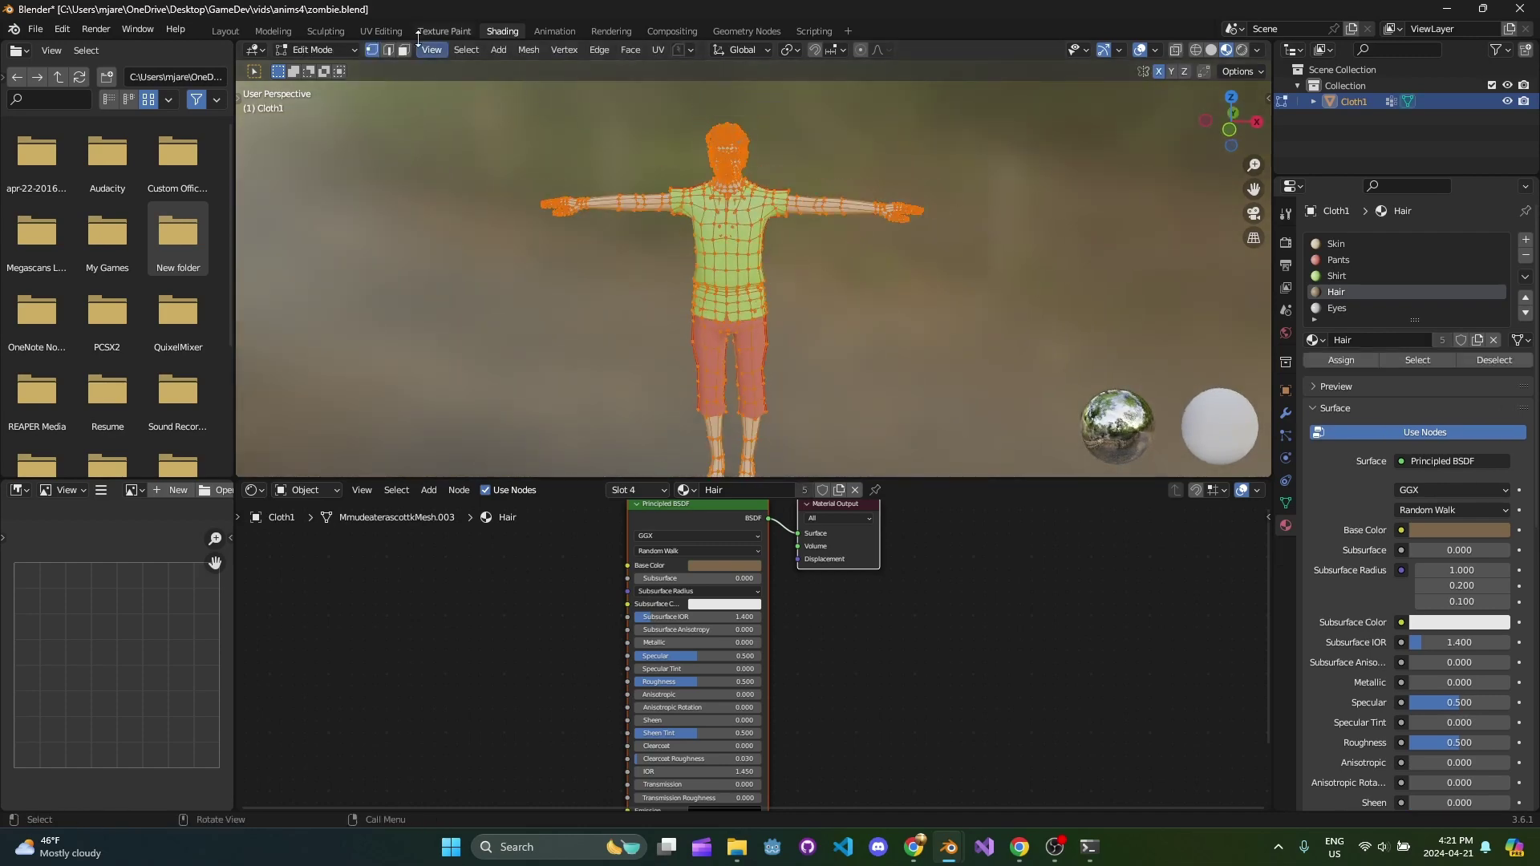
left_click(382, 32)
scroll(991, 439, "up", 4)
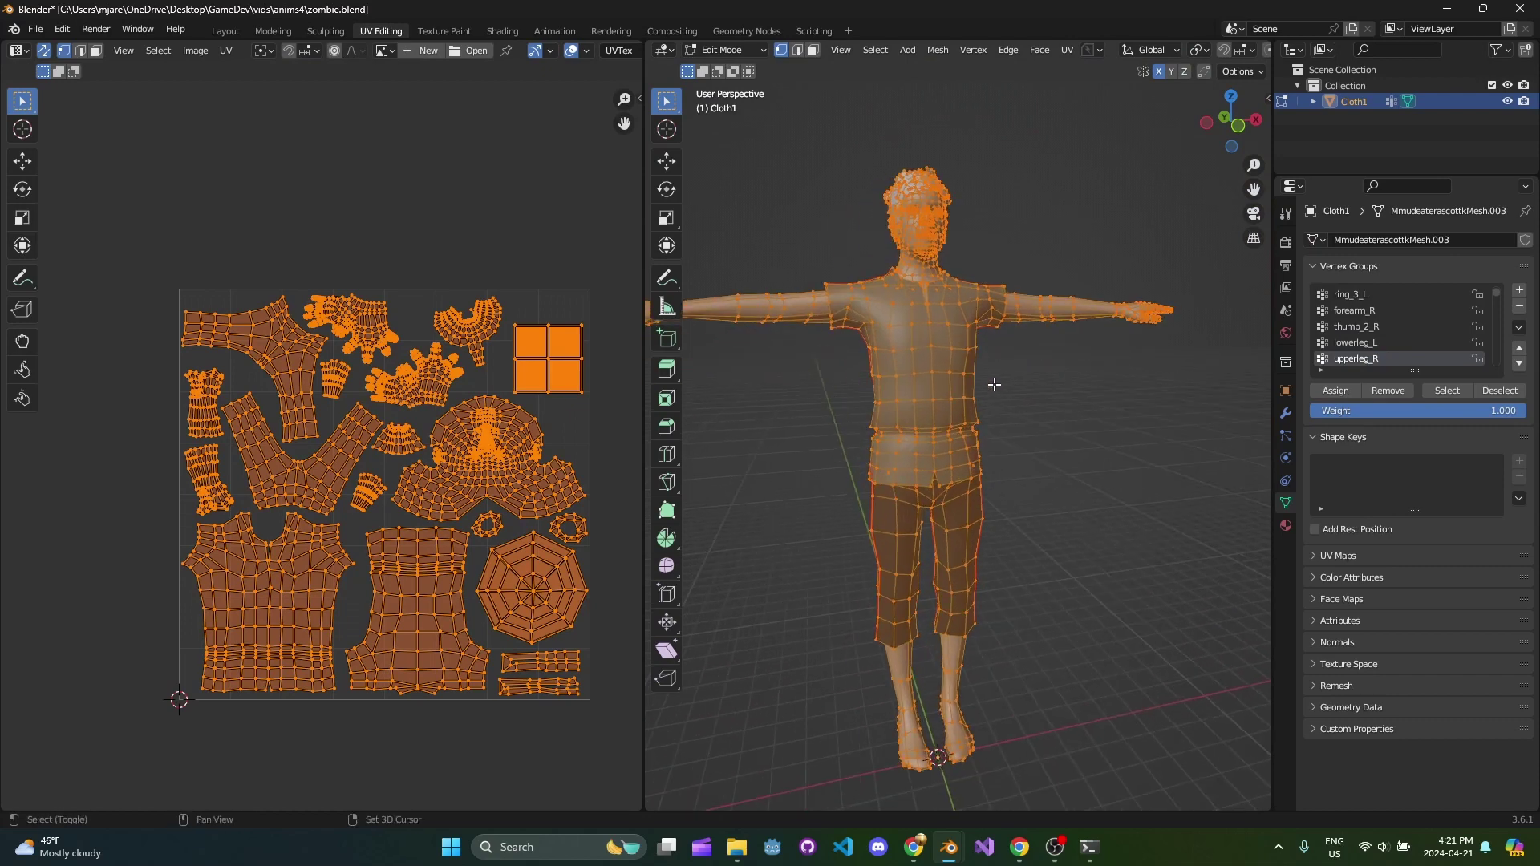
key("Tab")
middle_click_drag(983, 312, 945, 297)
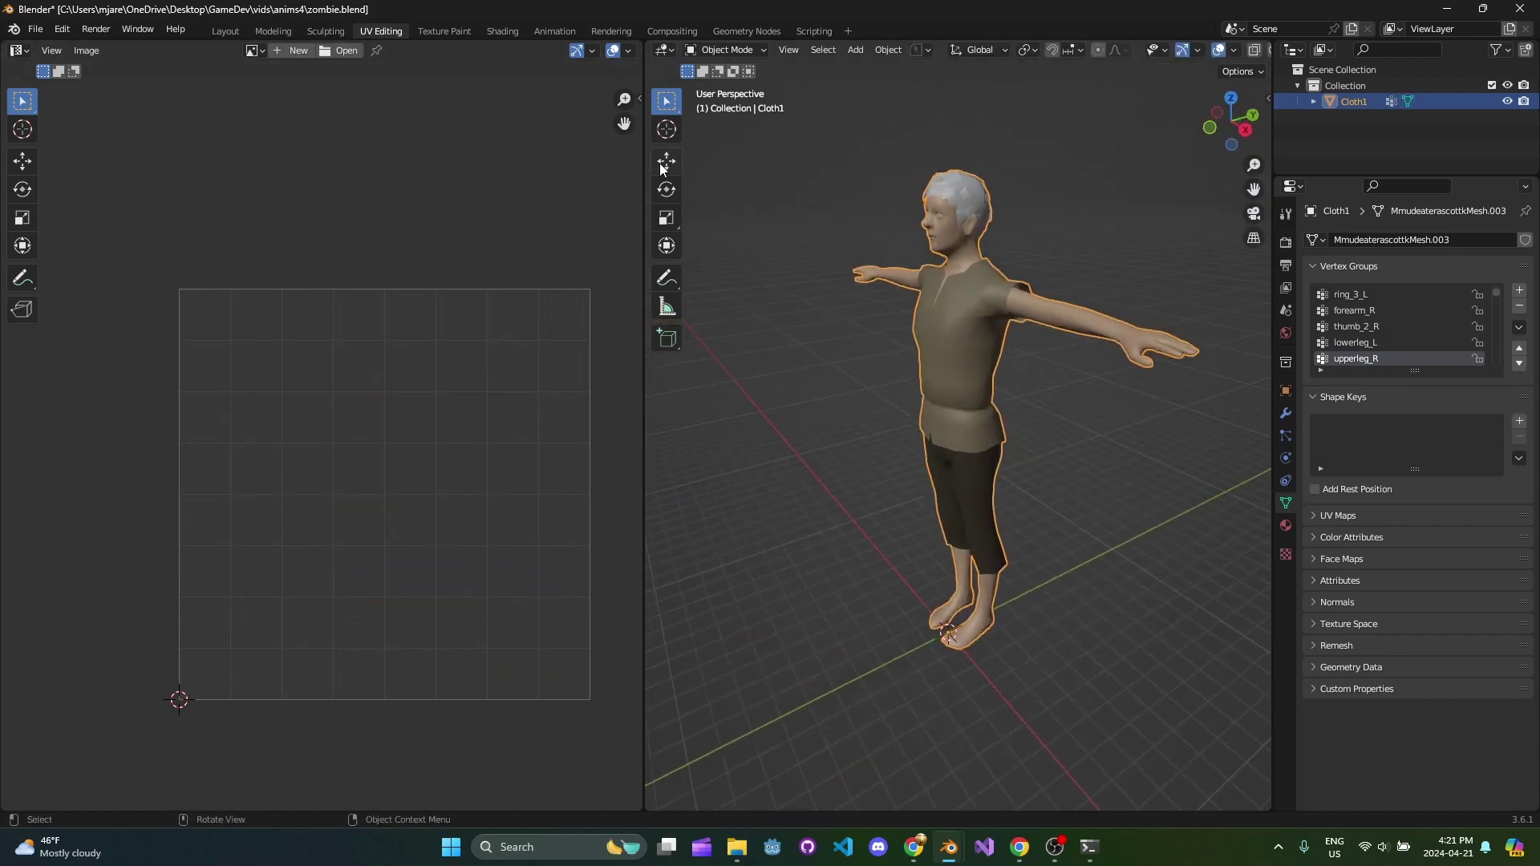
Step: Return to the shading workspace and make the Shirt material the active one
left_click(504, 31)
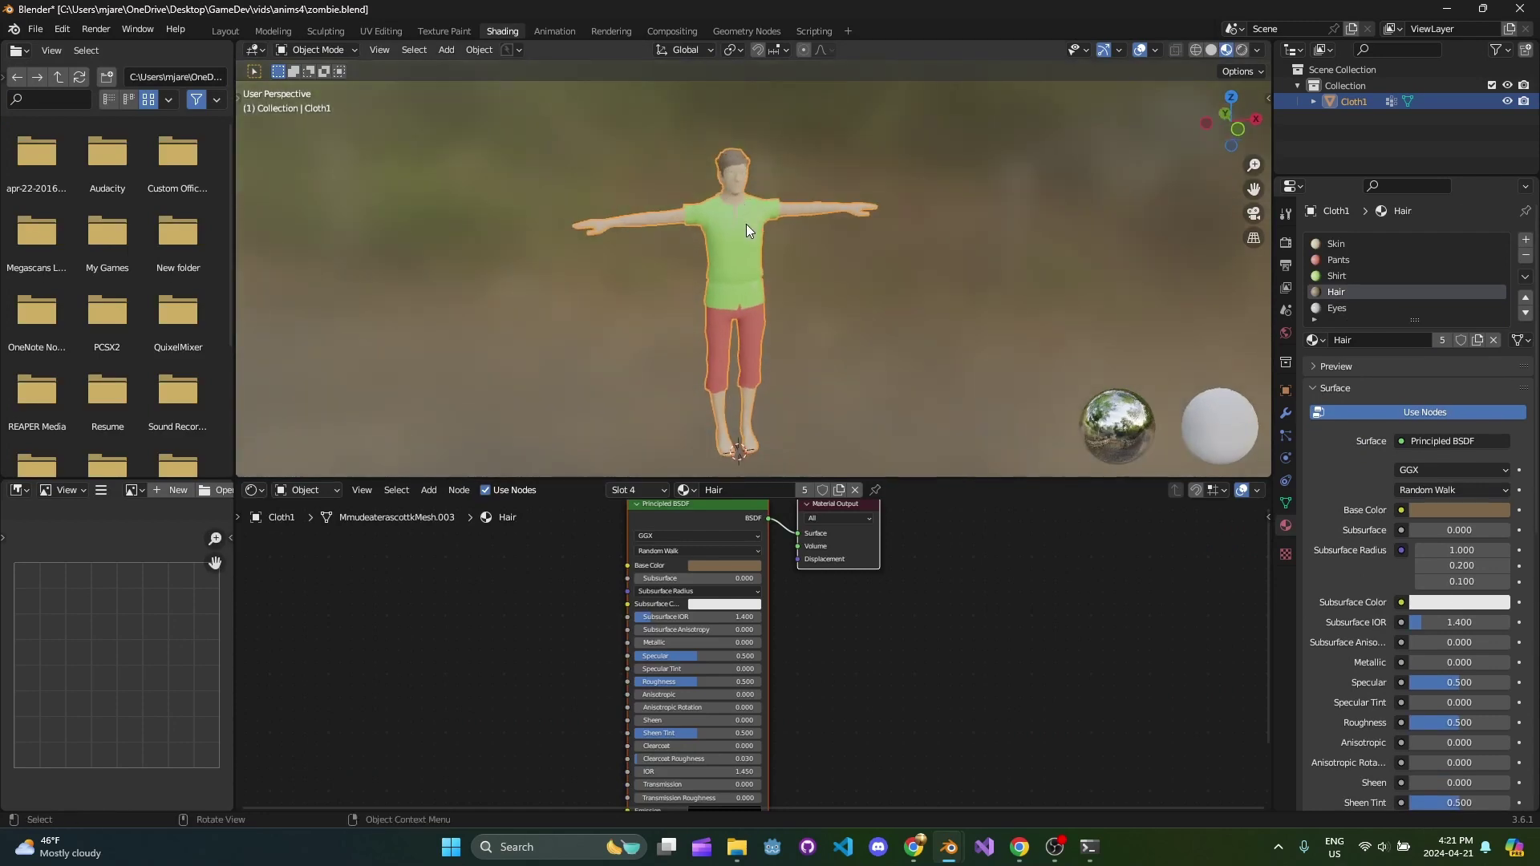
middle_click_drag(796, 266, 864, 196, "shift")
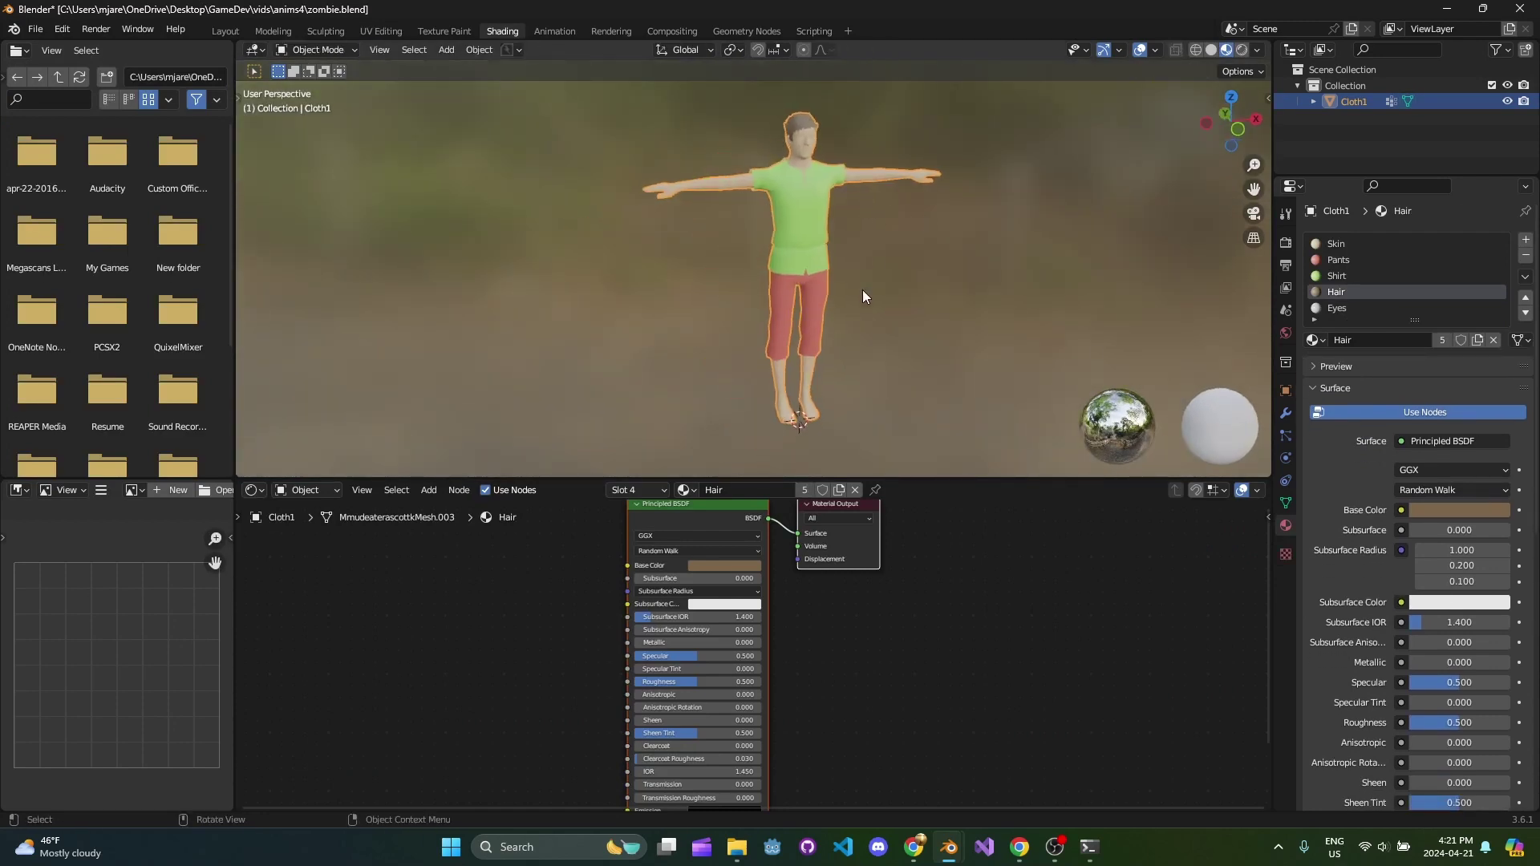
left_click(654, 491)
left_click(608, 555)
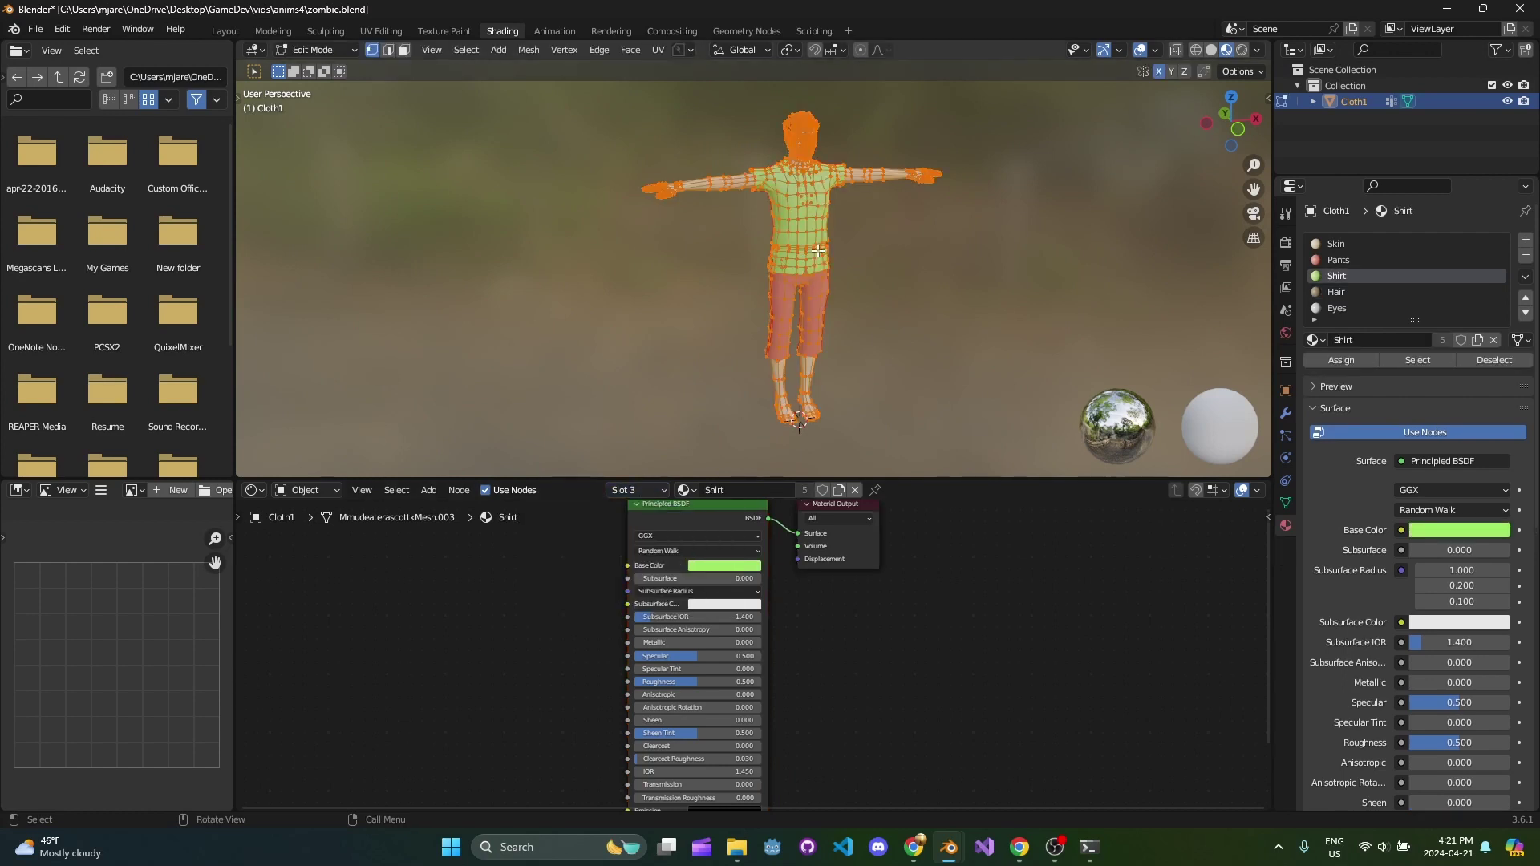
left_click(1354, 295)
left_click(1359, 277)
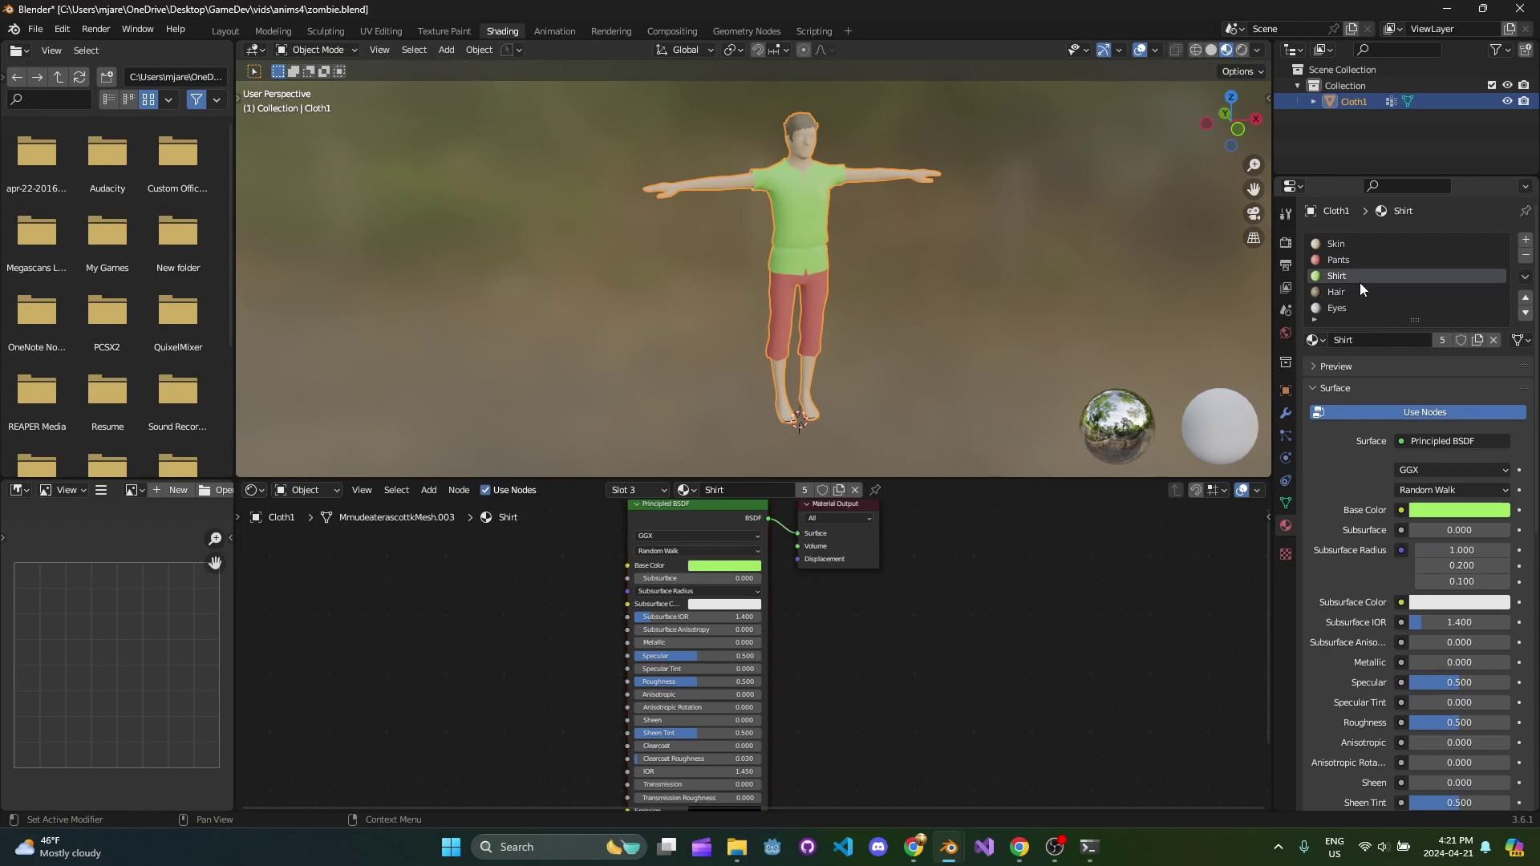
left_click(1363, 286)
left_click(1362, 277)
Step: Enlarge the shader editor and select the Shirt material's Principled BSDF node
left_click_drag(803, 478, 810, 391)
middle_click_drag(888, 516, 927, 539)
left_click(735, 480)
scroll(902, 512, "up", 3)
middle_click_drag(827, 484, 812, 548)
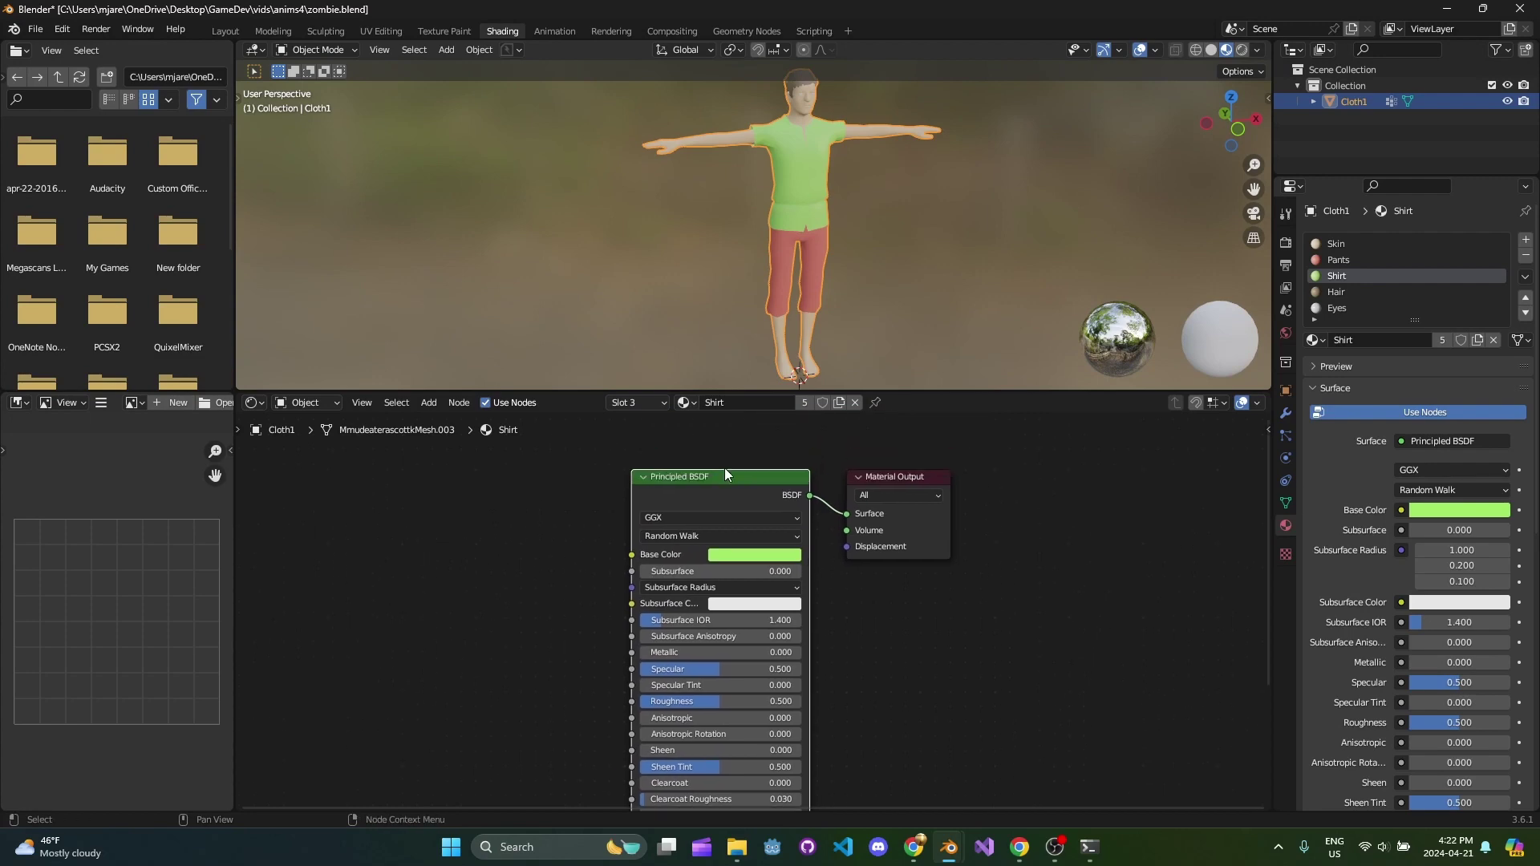
Step: Check the Node Wrangler add-on in the preferences by searching the add-ons for "node"
left_click(62, 29)
left_click(140, 252)
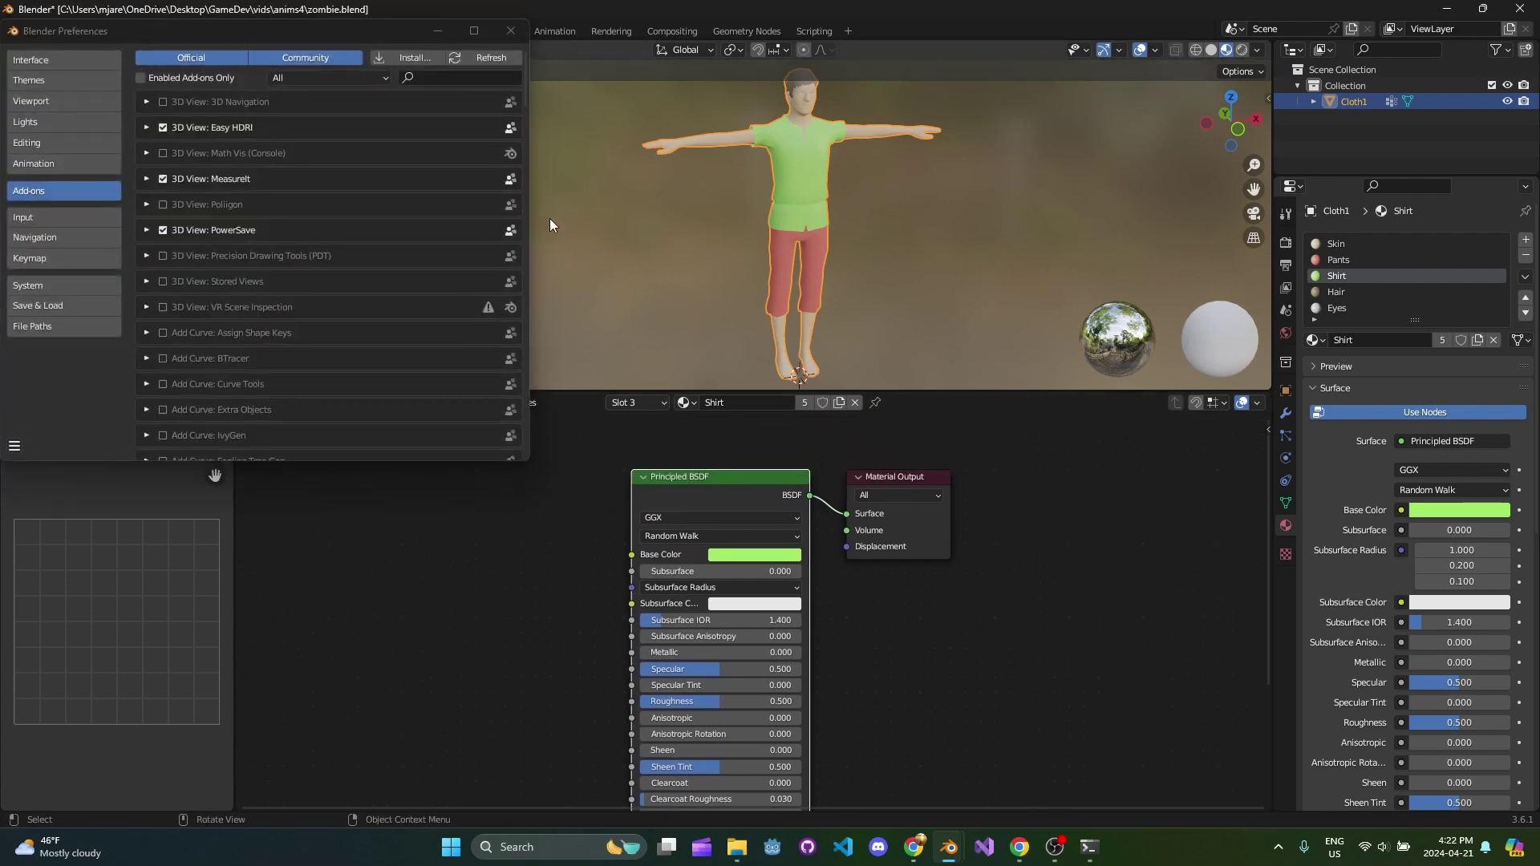
left_click(451, 78)
type("node")
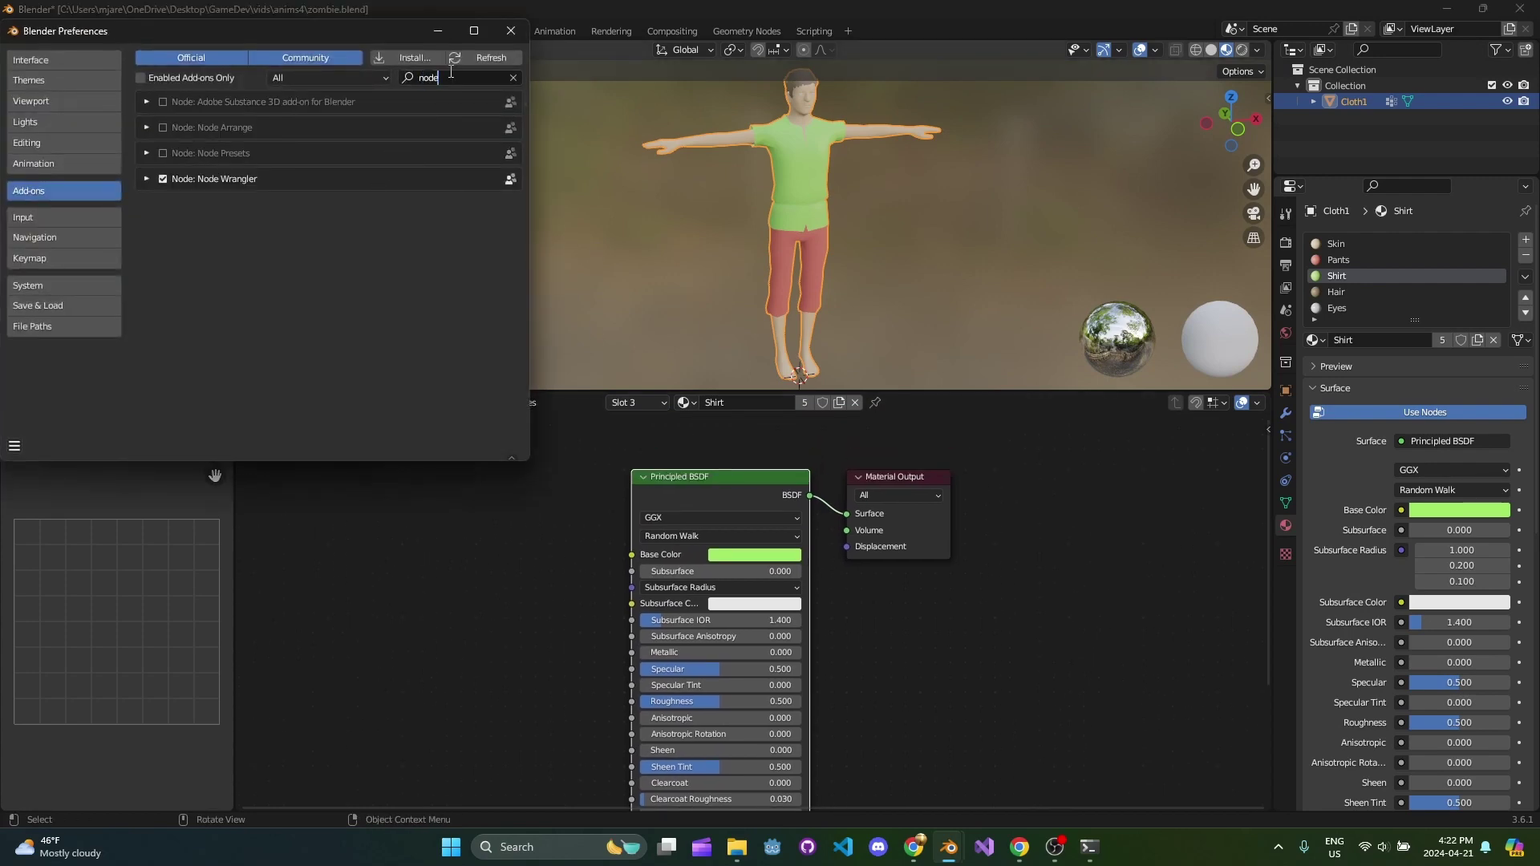
left_click(511, 32)
Step: Run Principled Texture Setup on the Shirt's Principled BSDF with the roughness, normal and color images from Fabric030_1K-JPG
left_click(714, 432)
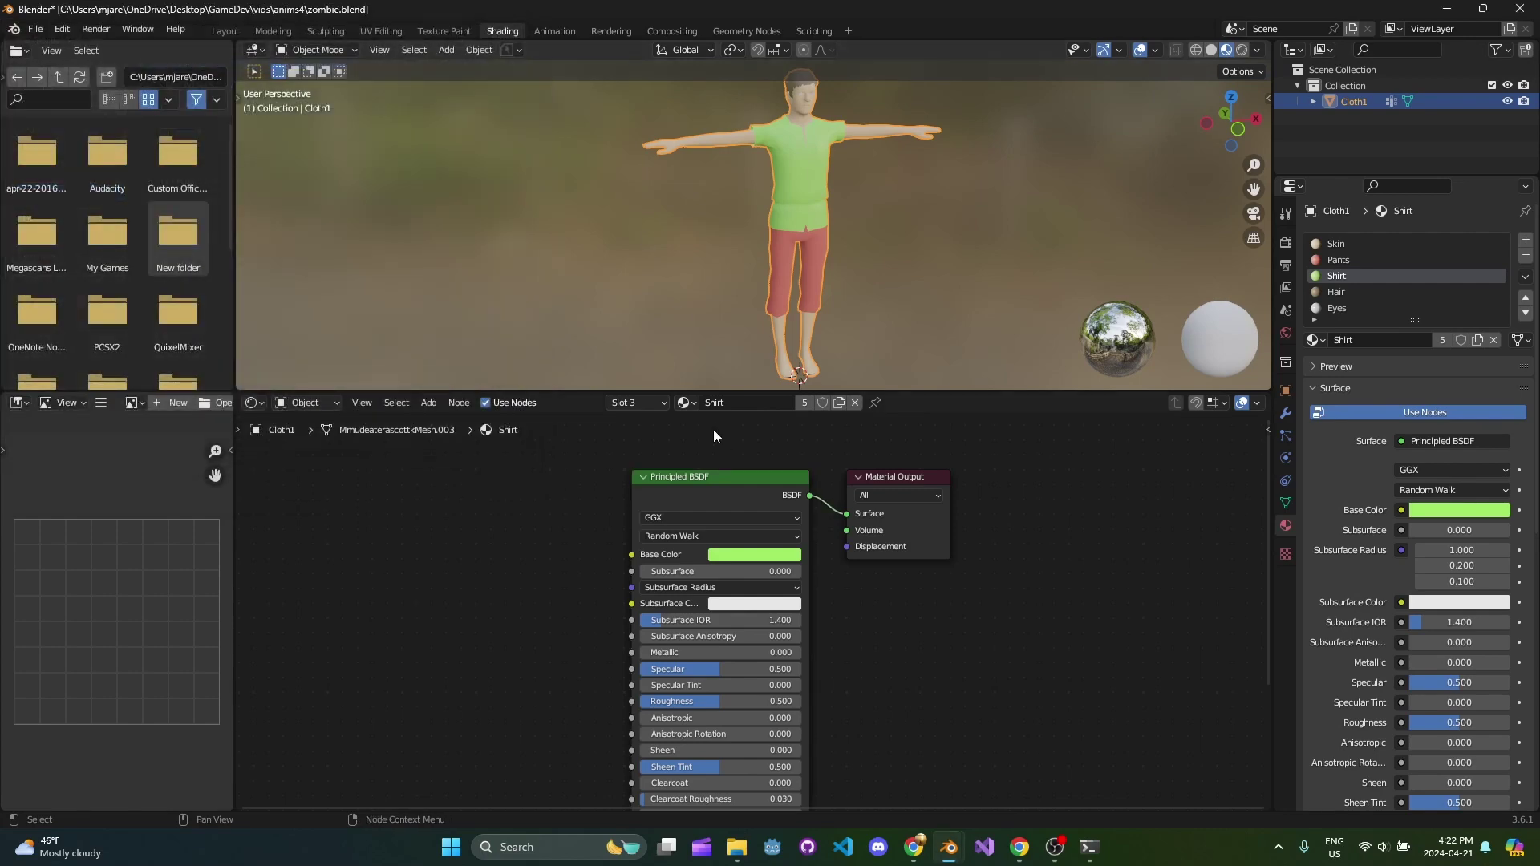
middle_click_drag(799, 497, 825, 473, "shift")
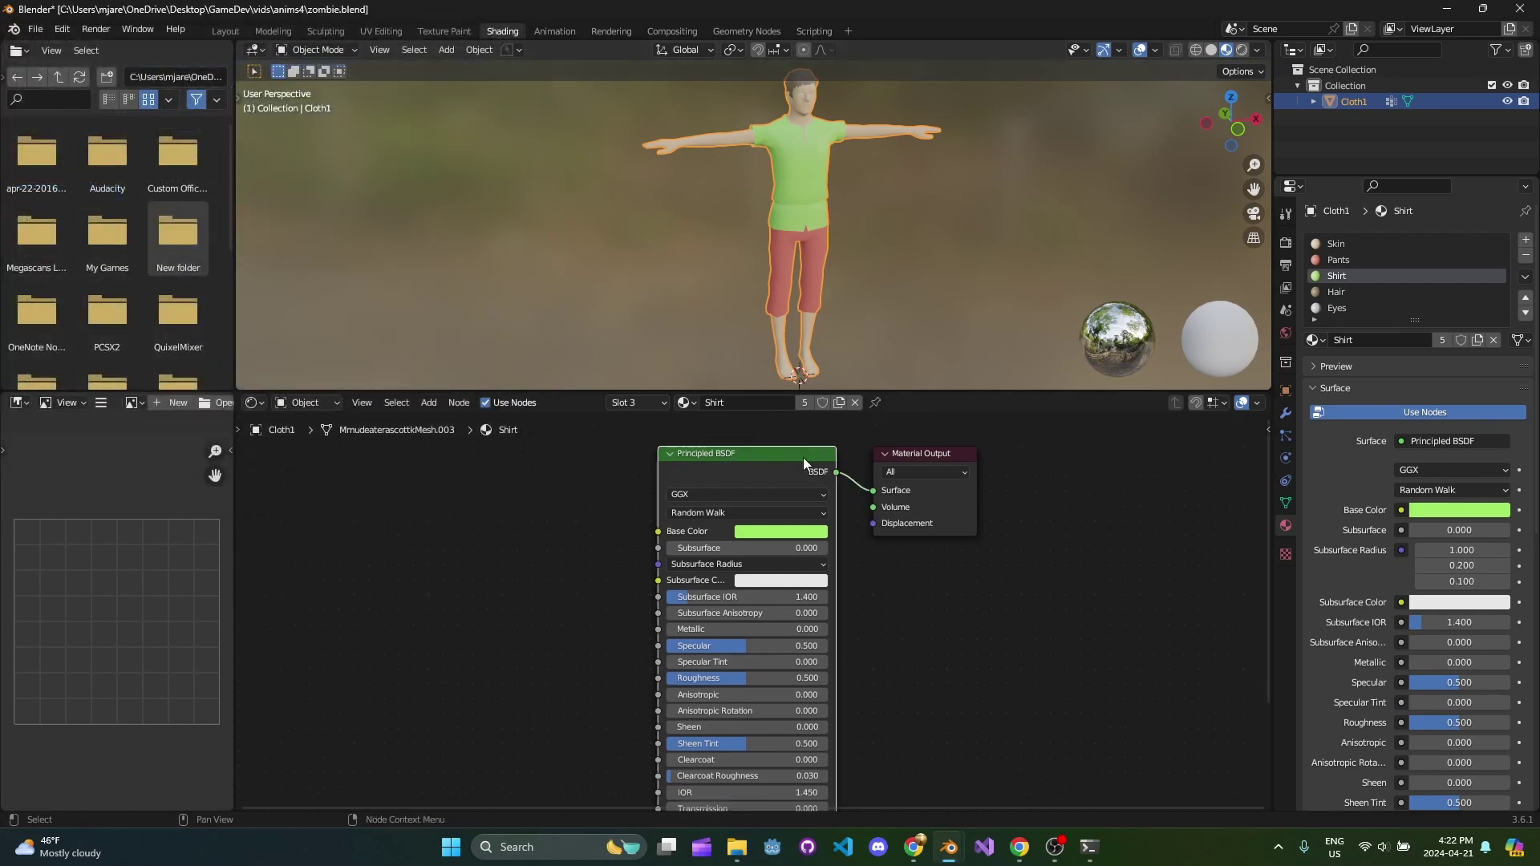
key("ctrl+shift+t")
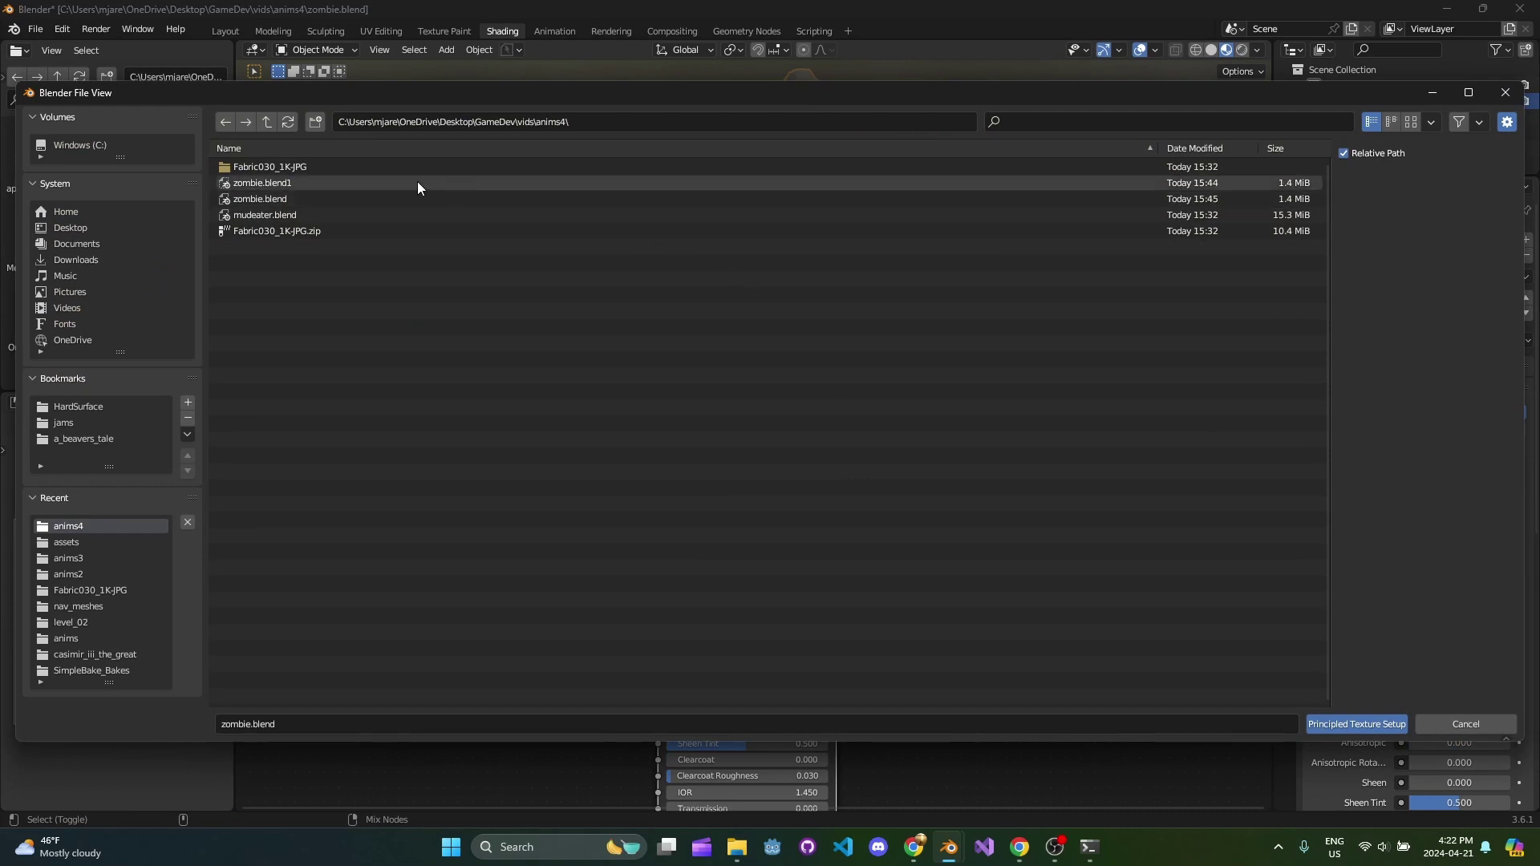
double_click(392, 169)
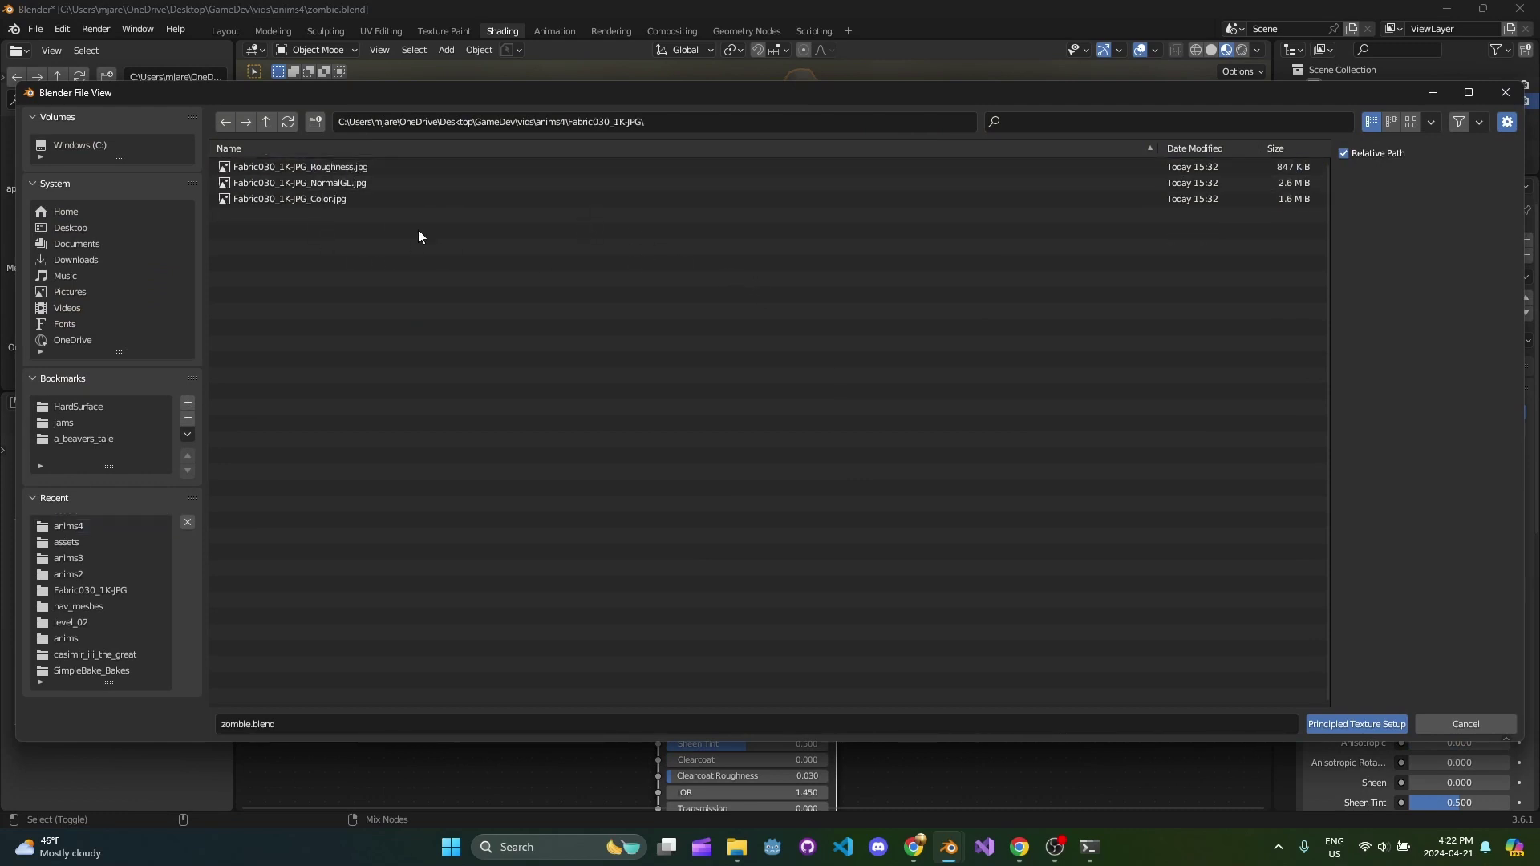
left_click_drag(519, 257, 396, 153)
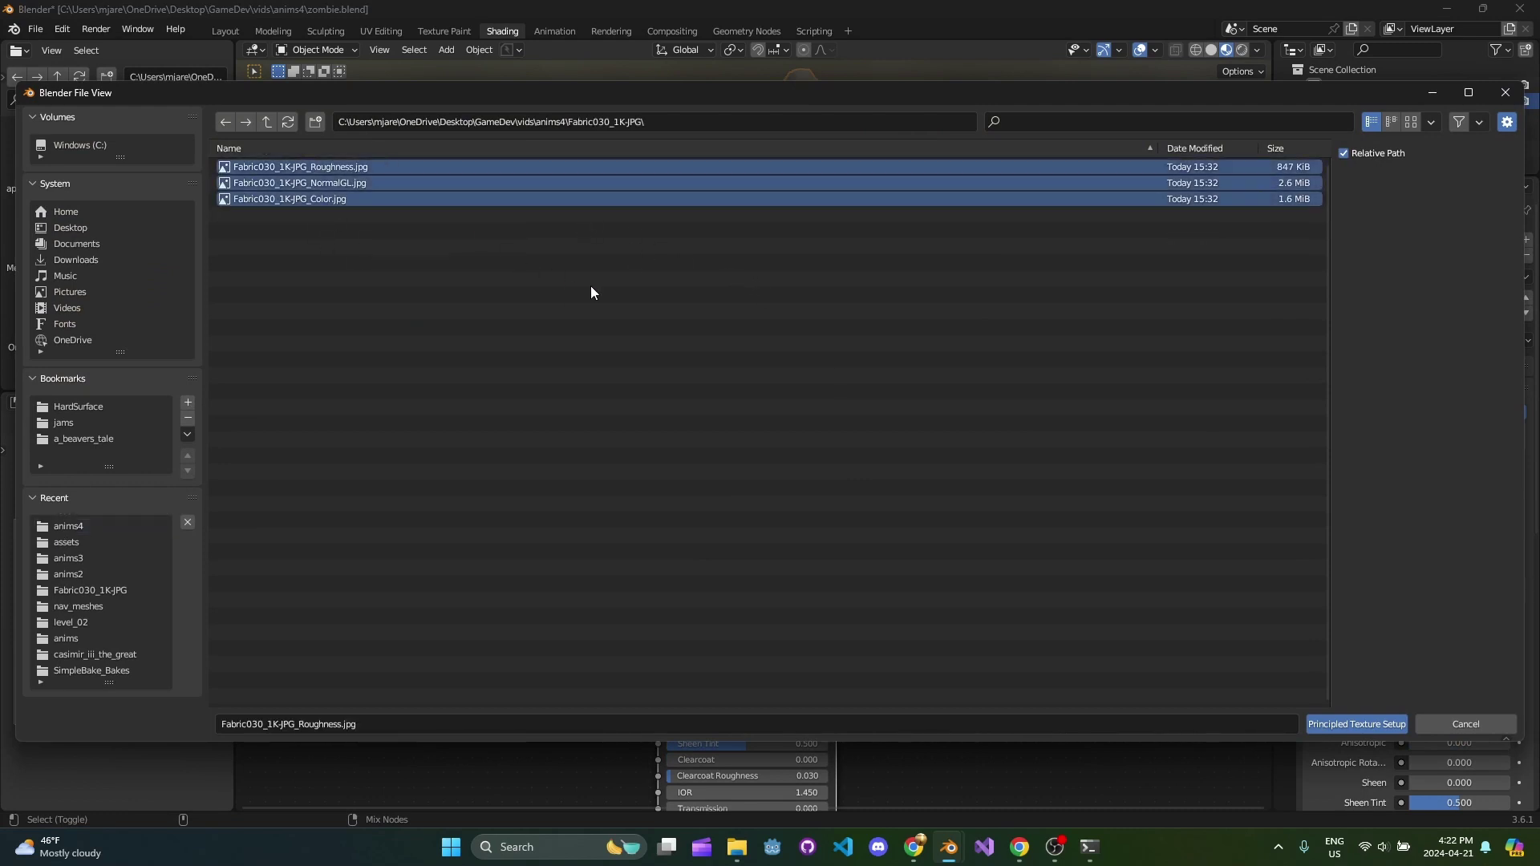
left_click_drag(515, 260, 396, 161)
left_click(1369, 722)
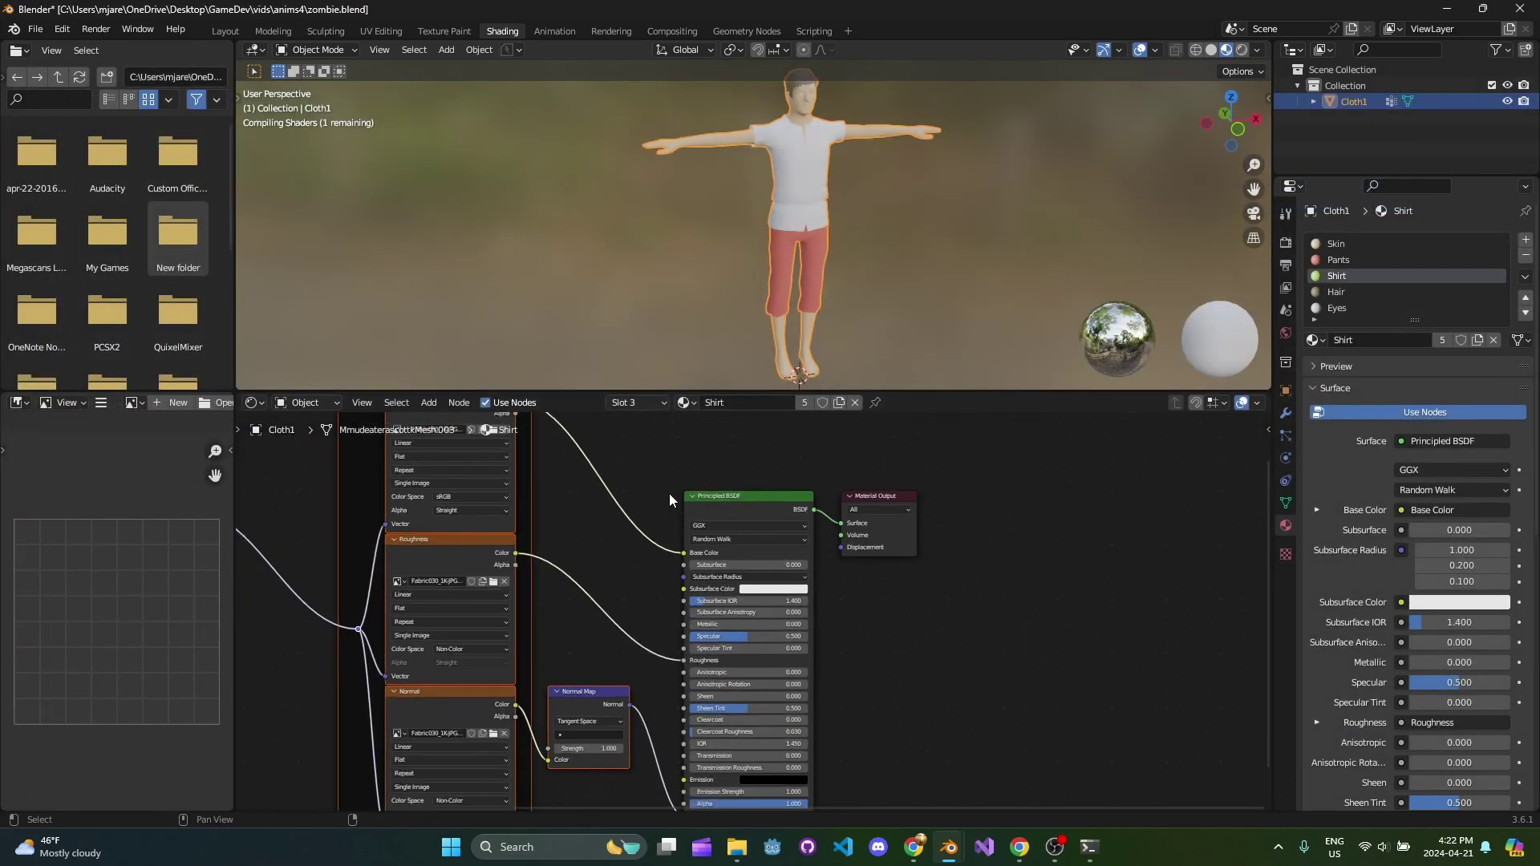
Step: Enlarge the 3D viewport and examine the fabric texture on the shirt from several angles and distances
scroll(811, 178, "up", 2)
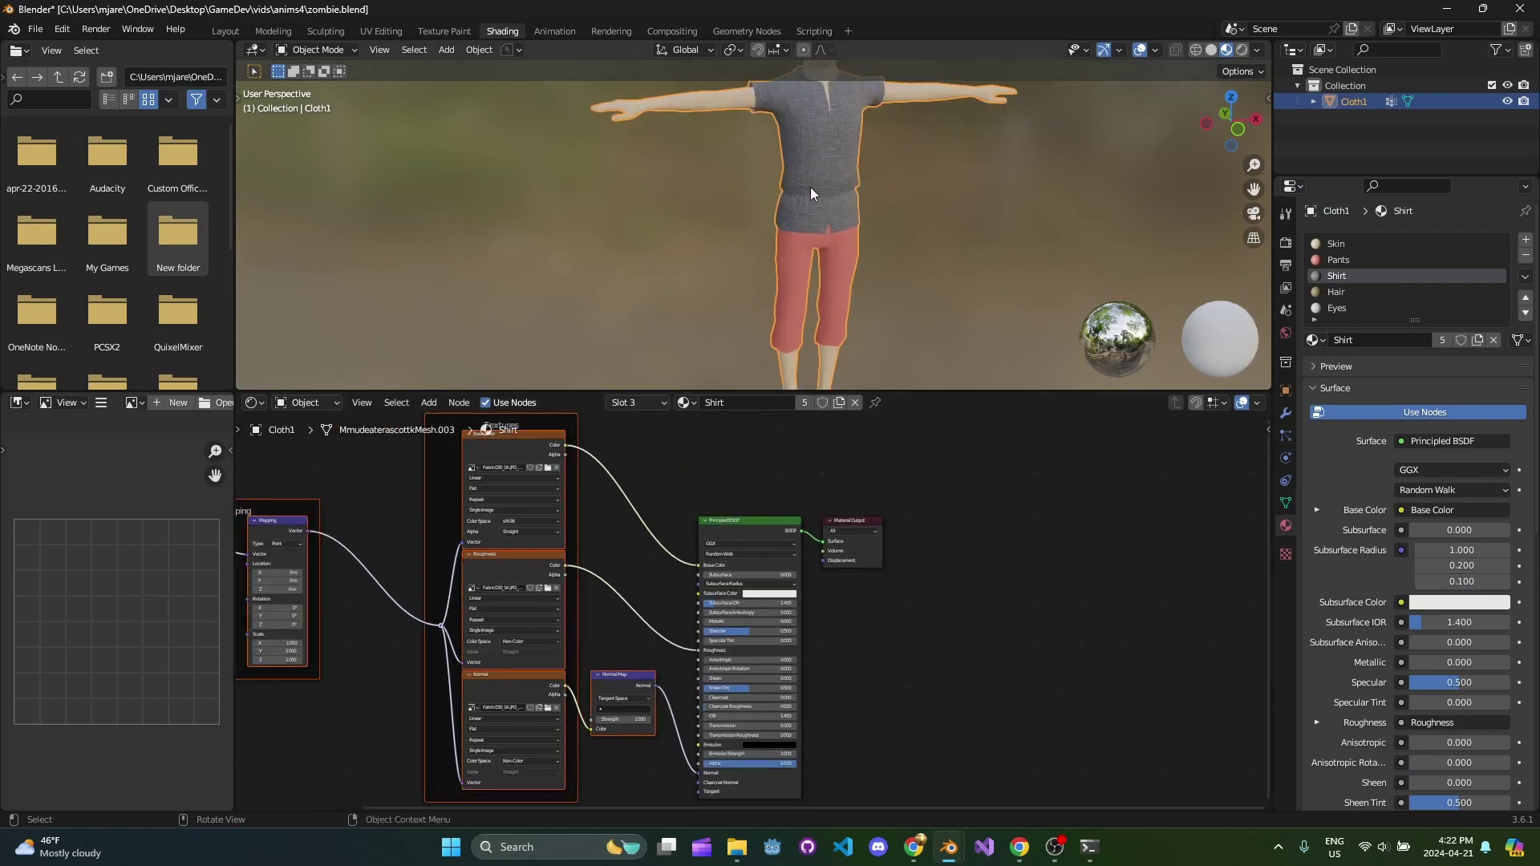
middle_click_drag(797, 177, 855, 235, "shift")
scroll(794, 241, "up", 3)
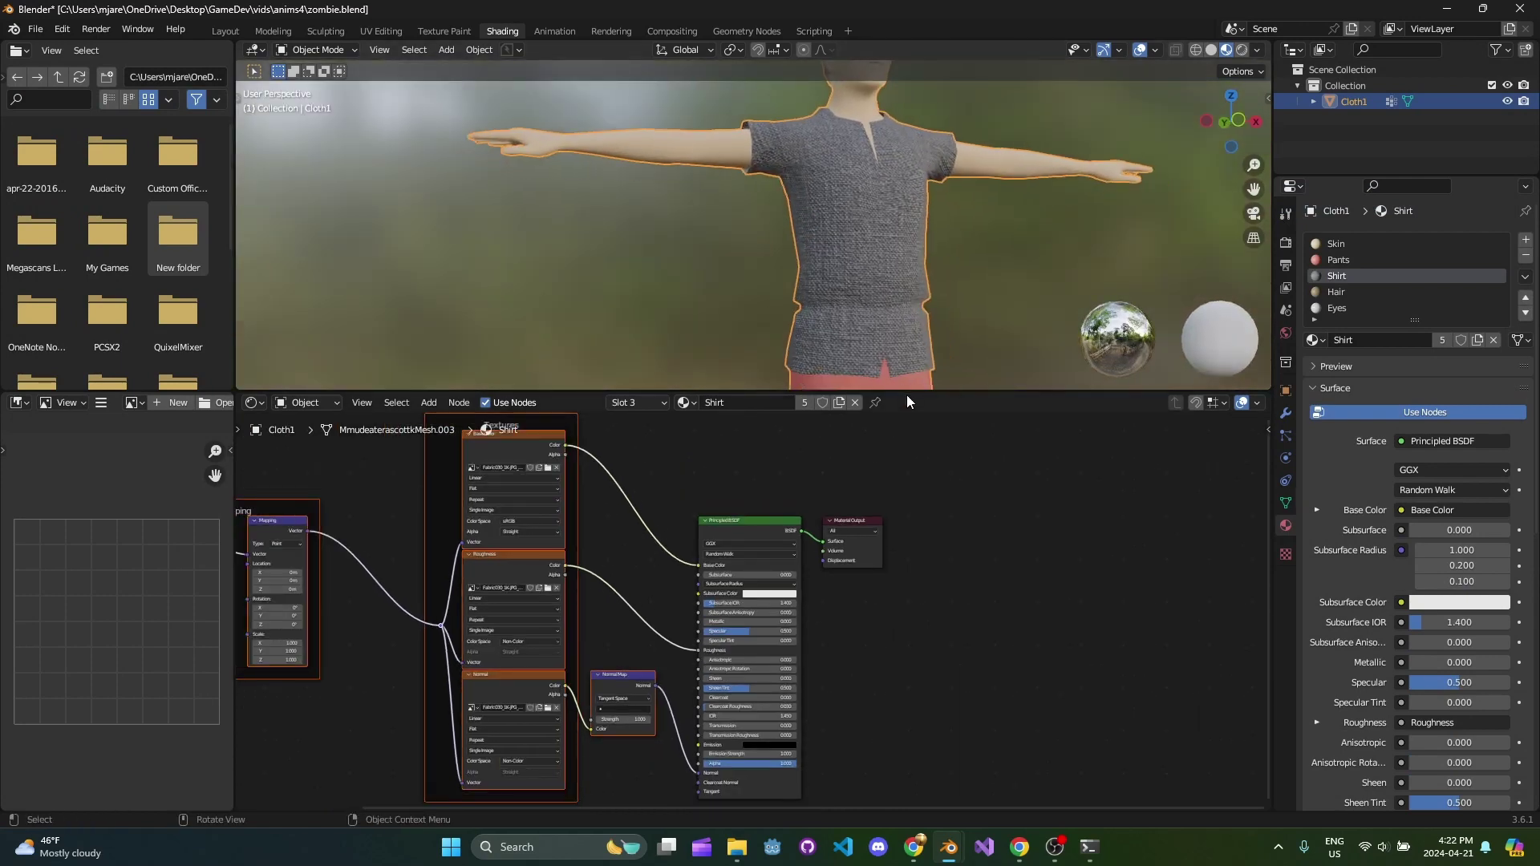
left_click_drag(906, 396, 904, 529)
middle_click_drag(903, 407, 754, 356)
left_click_drag(761, 529, 762, 523)
scroll(773, 287, "down", 4)
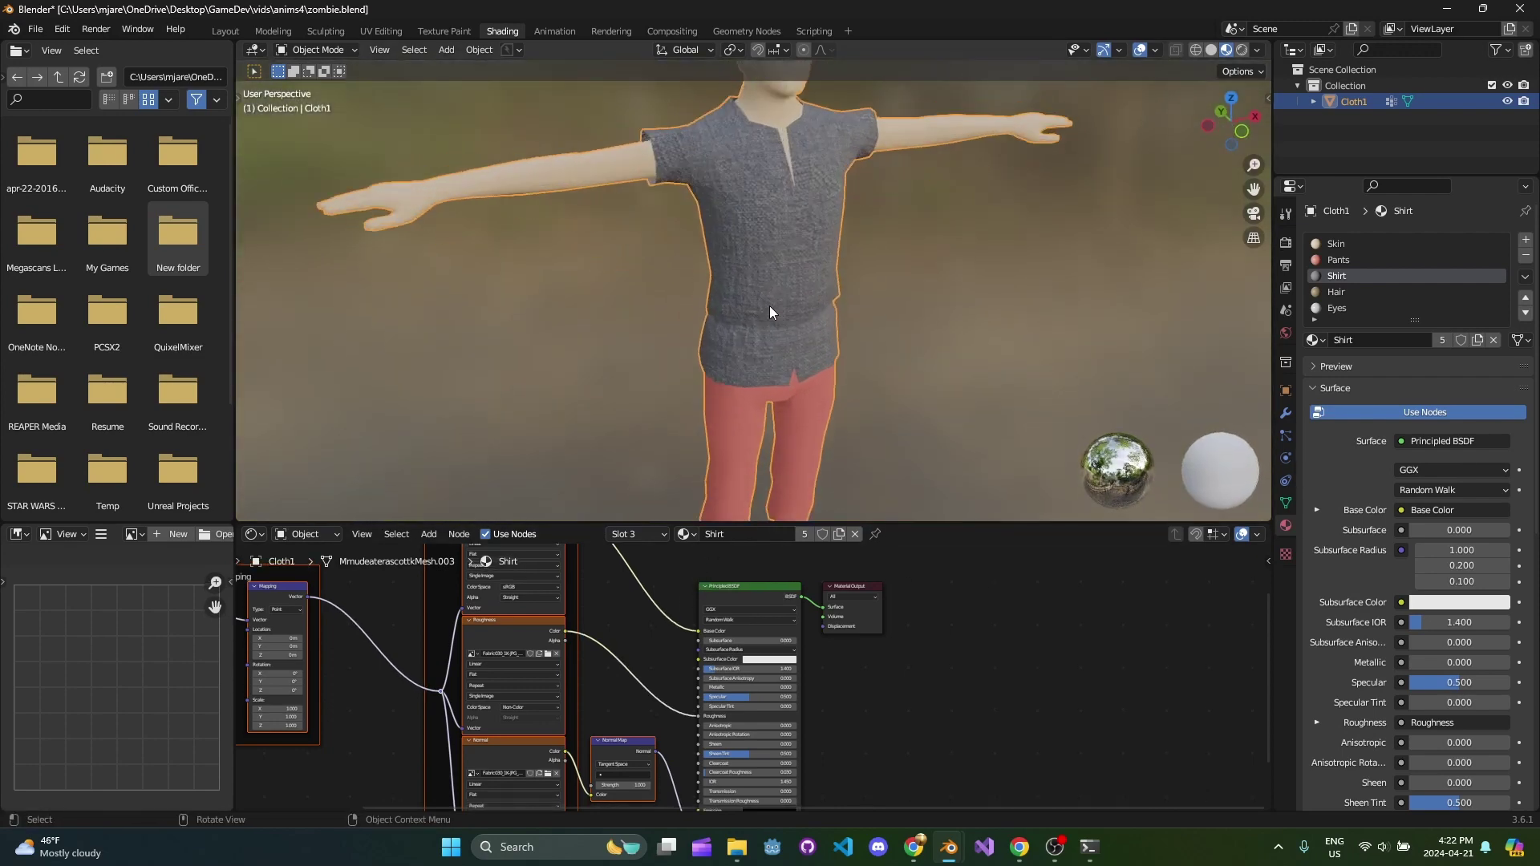
scroll(774, 297, "up", 7)
scroll(778, 306, "down", 2)
scroll(691, 263, "up", 2)
scroll(749, 307, "down", 3)
middle_click_drag(642, 304, 600, 313)
scroll(729, 308, "up", 2)
scroll(436, 690, "up", 3)
scroll(677, 657, "up", 3)
Step: Set the Shirt material's Mapping scale to 2 in X and Y
middle_click_drag(437, 690, 709, 679, "shift")
scroll(768, 407, "down", 2)
scroll(768, 405, "up", 1)
mouse_move(787, 377)
middle_mouse_down()
mouse_move(870, 347)
mouse_move(784, 404)
mouse_move(787, 300)
mouse_move(785, 377)
middle_mouse_up()
scroll(785, 404, "up", 1)
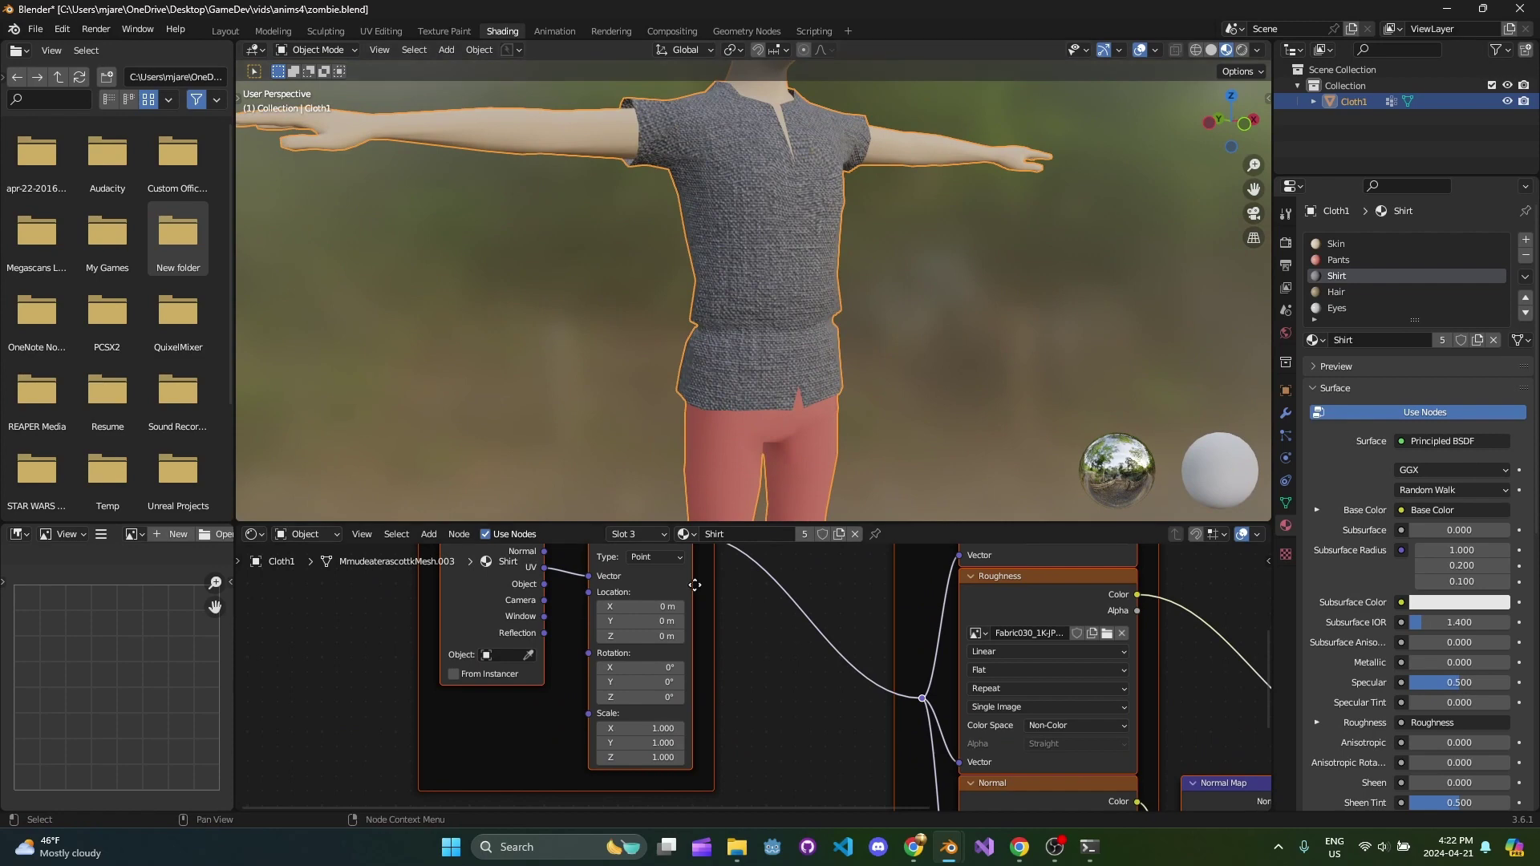
middle_click_drag(766, 219, 763, 248, "shift")
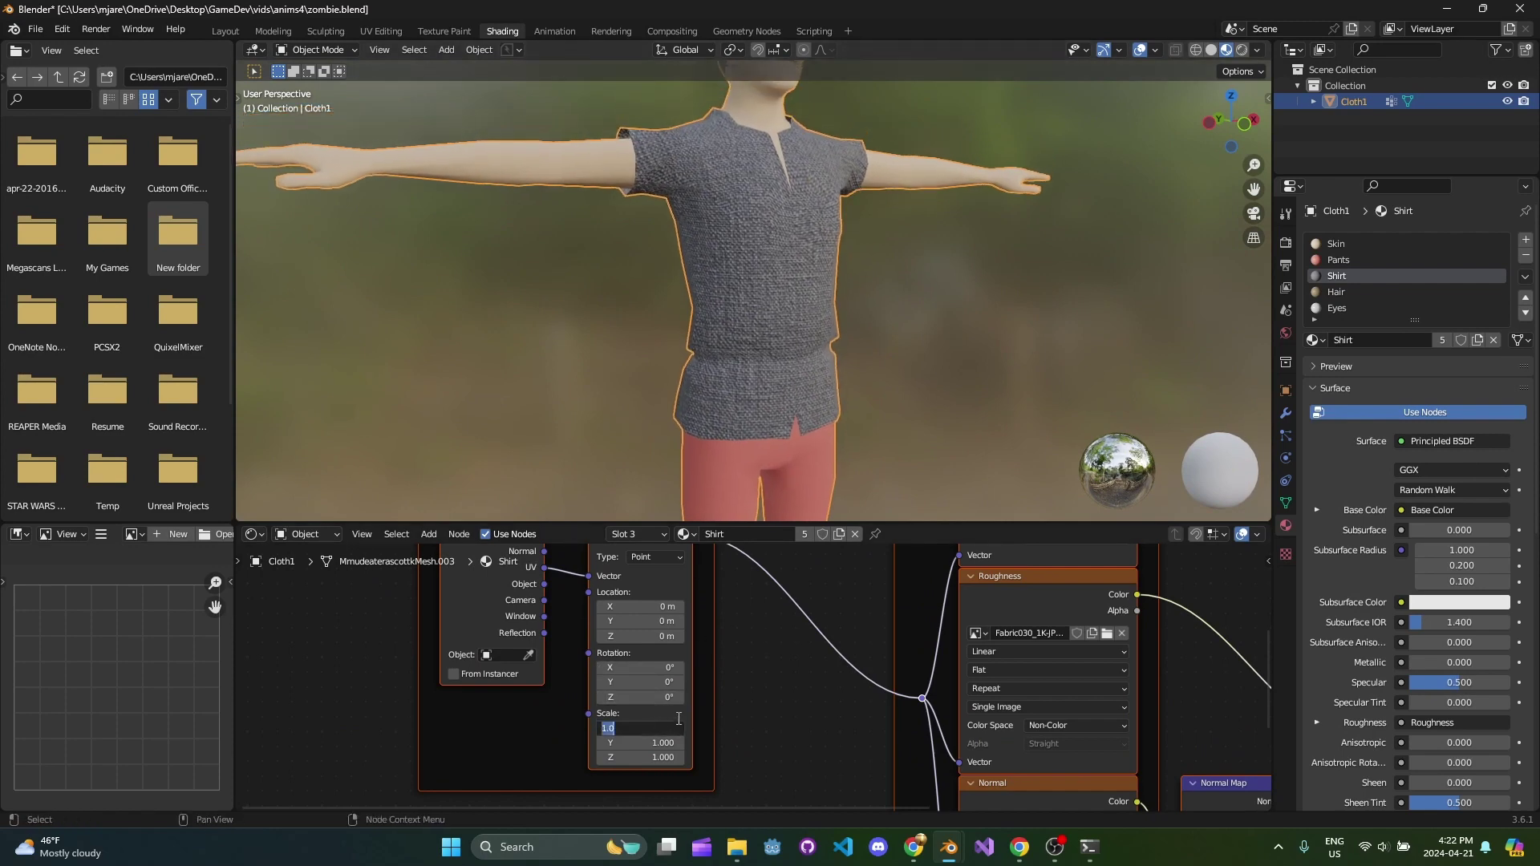
type("2")
key("Return")
key("Return")
Step: Set the strength of the Shirt material's Normal Map node to 2
middle_click_drag(765, 358, 715, 388)
middle_click_drag(1047, 639, 762, 623)
scroll(948, 662, "down", 1)
middle_click_drag(948, 662, 894, 564)
scroll(666, 339, "up", 3)
middle_click_drag(666, 339, 746, 365)
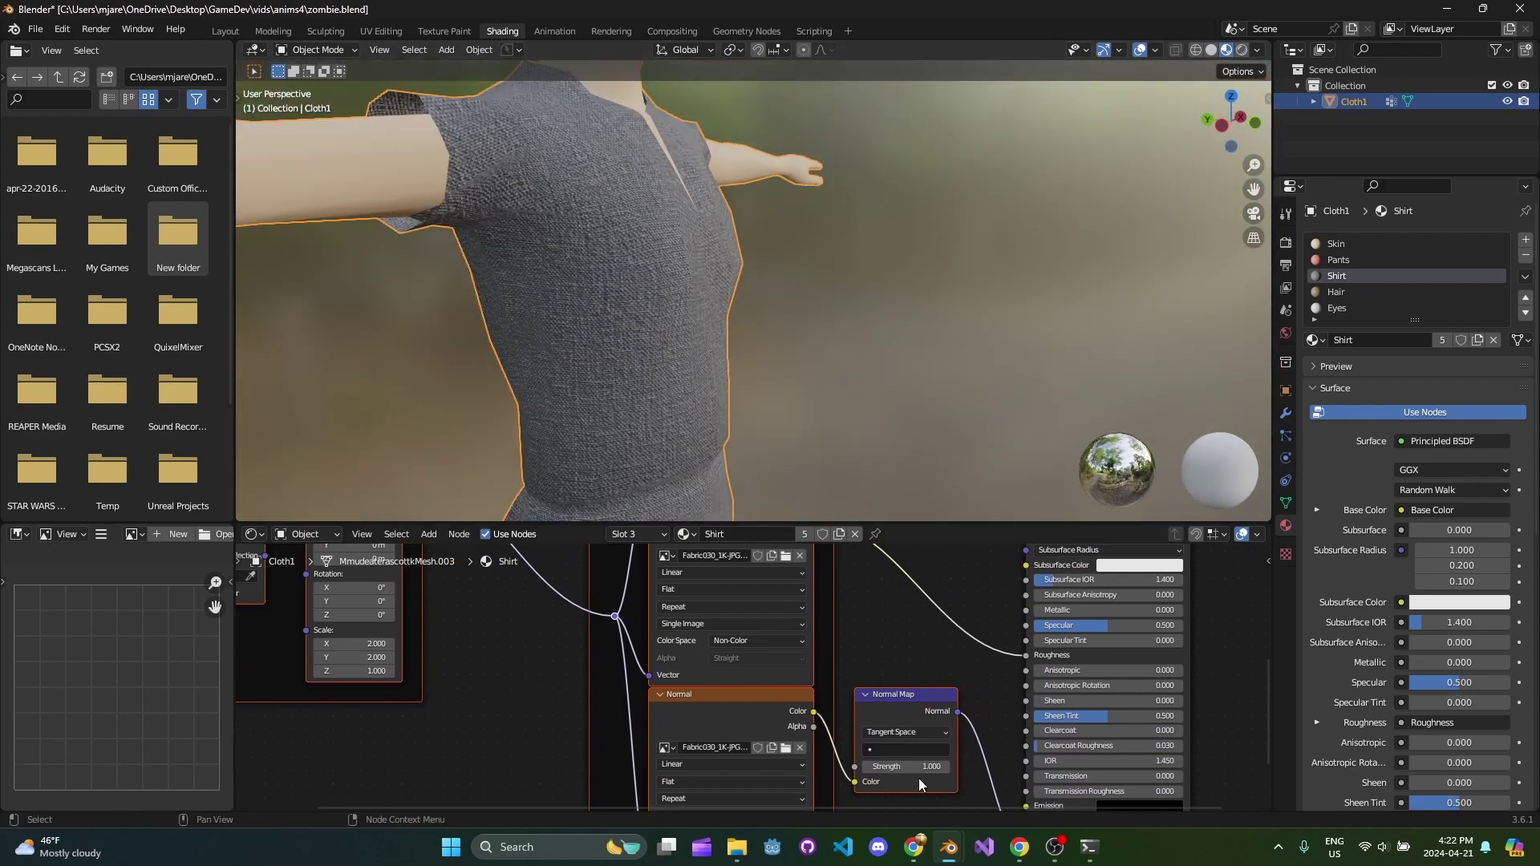
middle_click_drag(654, 345, 831, 305)
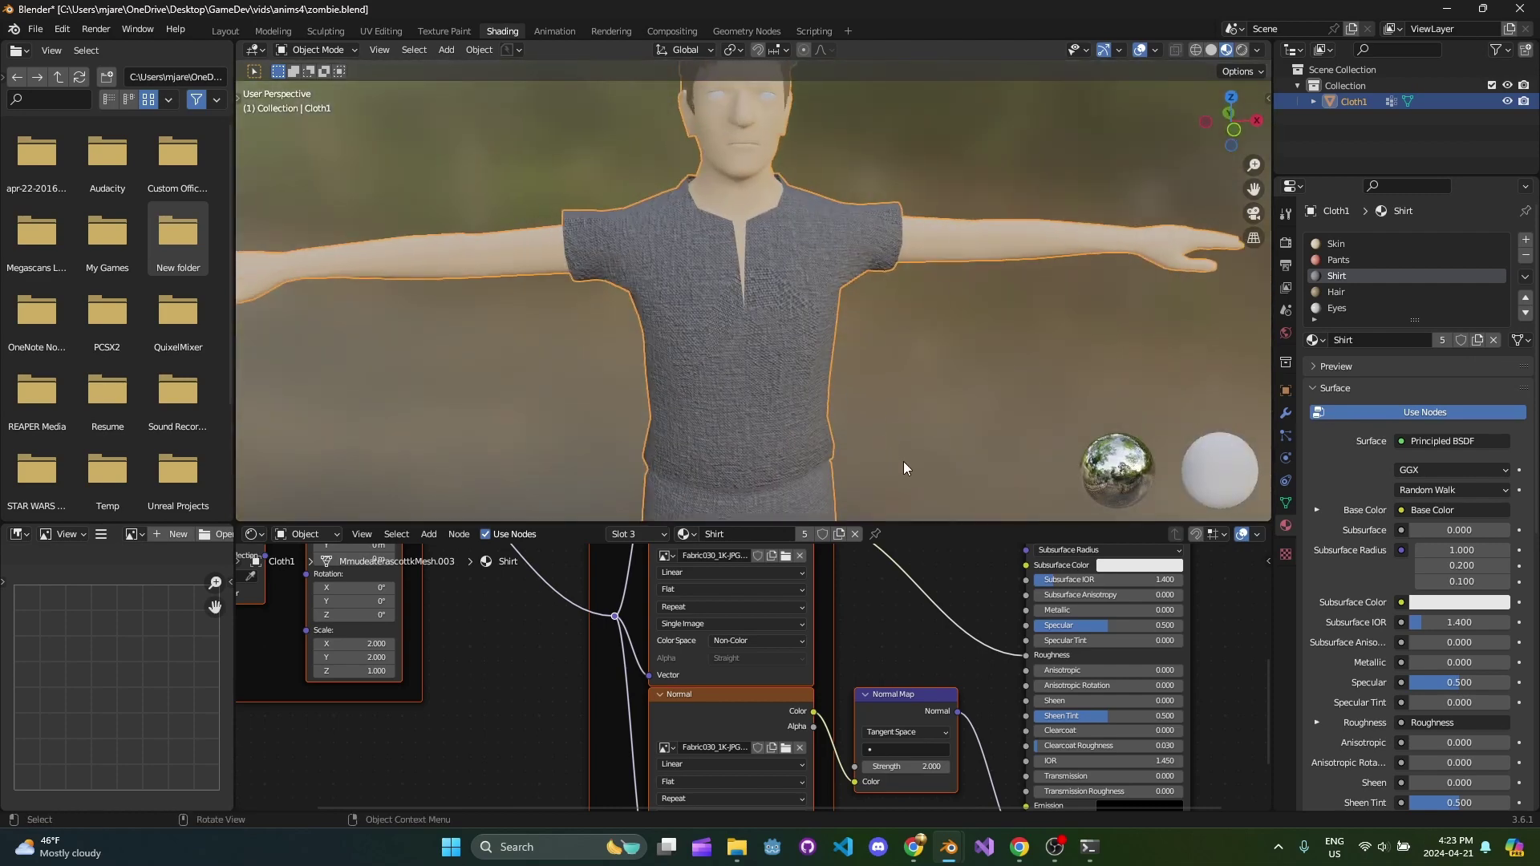
Step: Raise the Shirt material's metallic value to 0.250, comparing the fabric's look from several angles
left_click_drag(1097, 609, 1037, 610)
middle_click_drag(729, 287, 922, 396)
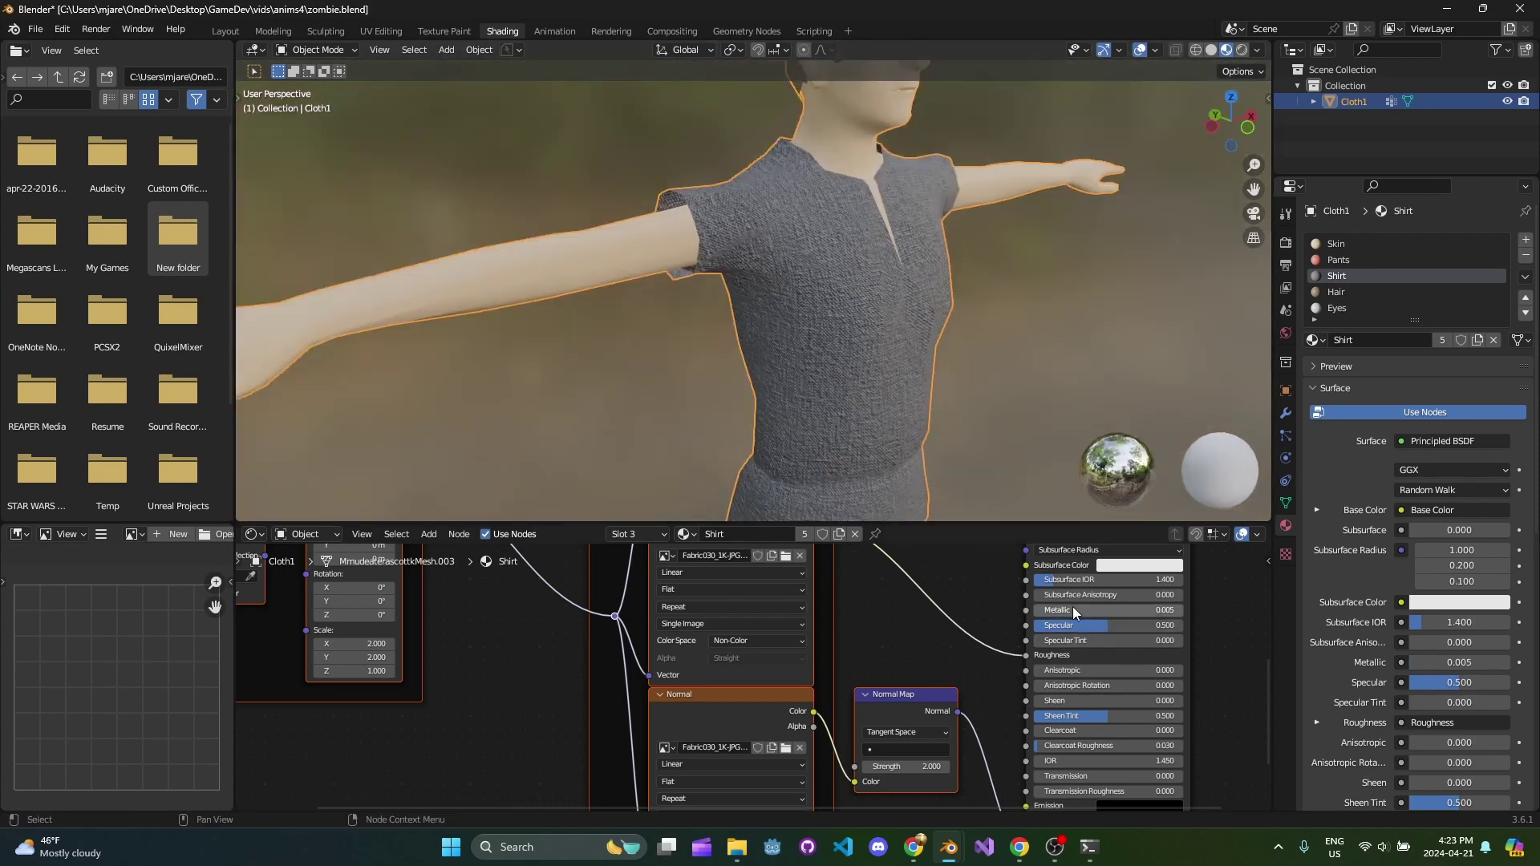
left_click_drag(1071, 610, 1103, 609)
middle_click_drag(626, 330, 886, 303)
middle_click_drag(784, 325, 1077, 622)
left_click_drag(1079, 610, 1084, 611)
Step: Insert a Color Ramp node between the Base Color texture and the Principled BSDF's base color
scroll(829, 491, "down", 3)
middle_click_drag(828, 491, 879, 382, "shift")
left_click_drag(910, 523, 935, 416)
scroll(839, 485, "down", 1)
middle_click_drag(839, 484, 796, 630)
middle_click_drag(839, 550, 810, 573)
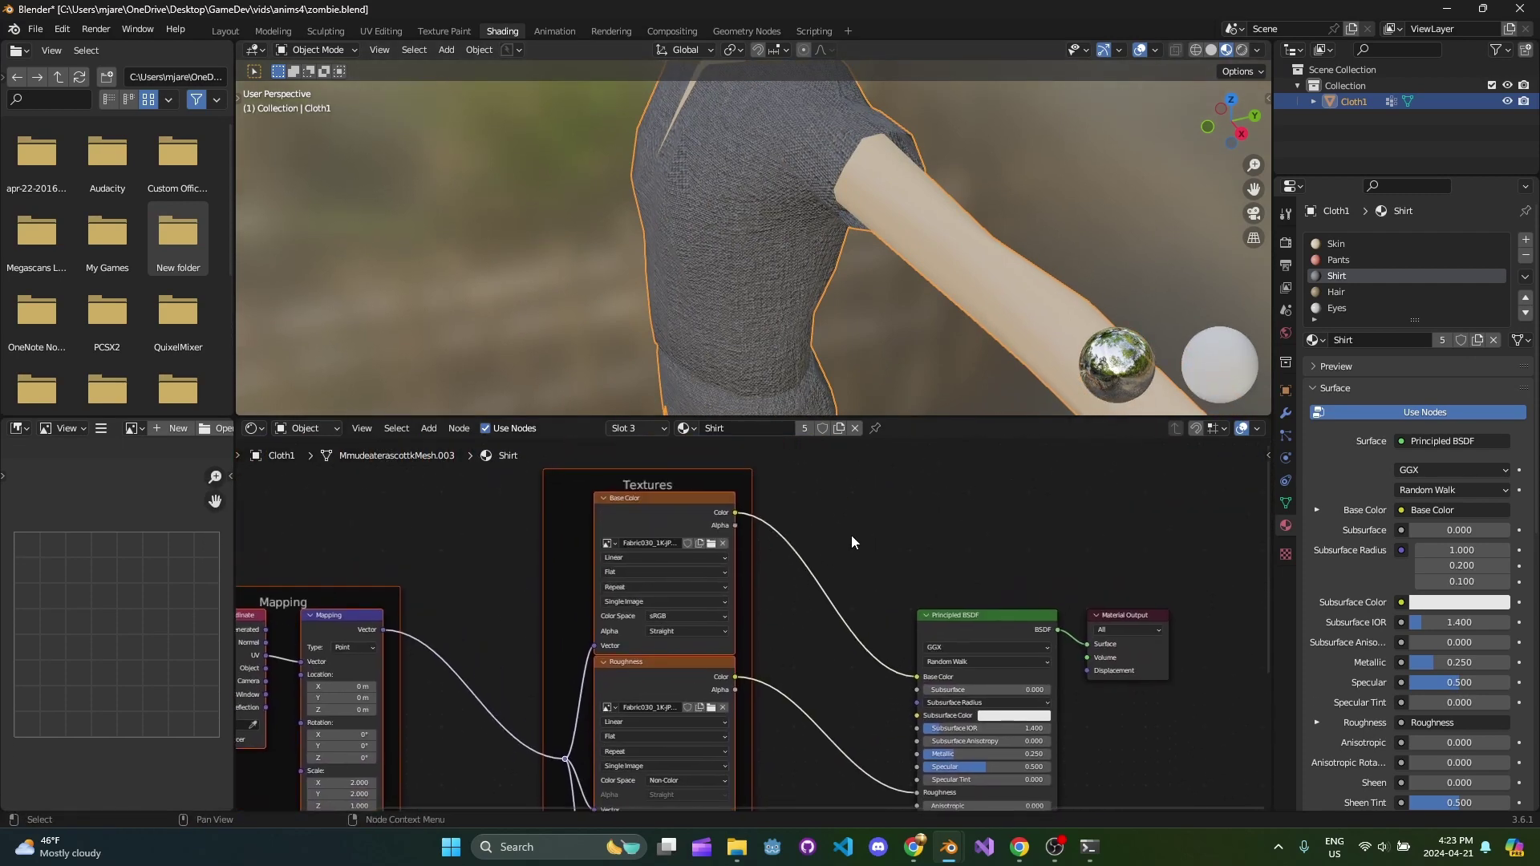
key("shift+a")
type("color ramp")
key("Return")
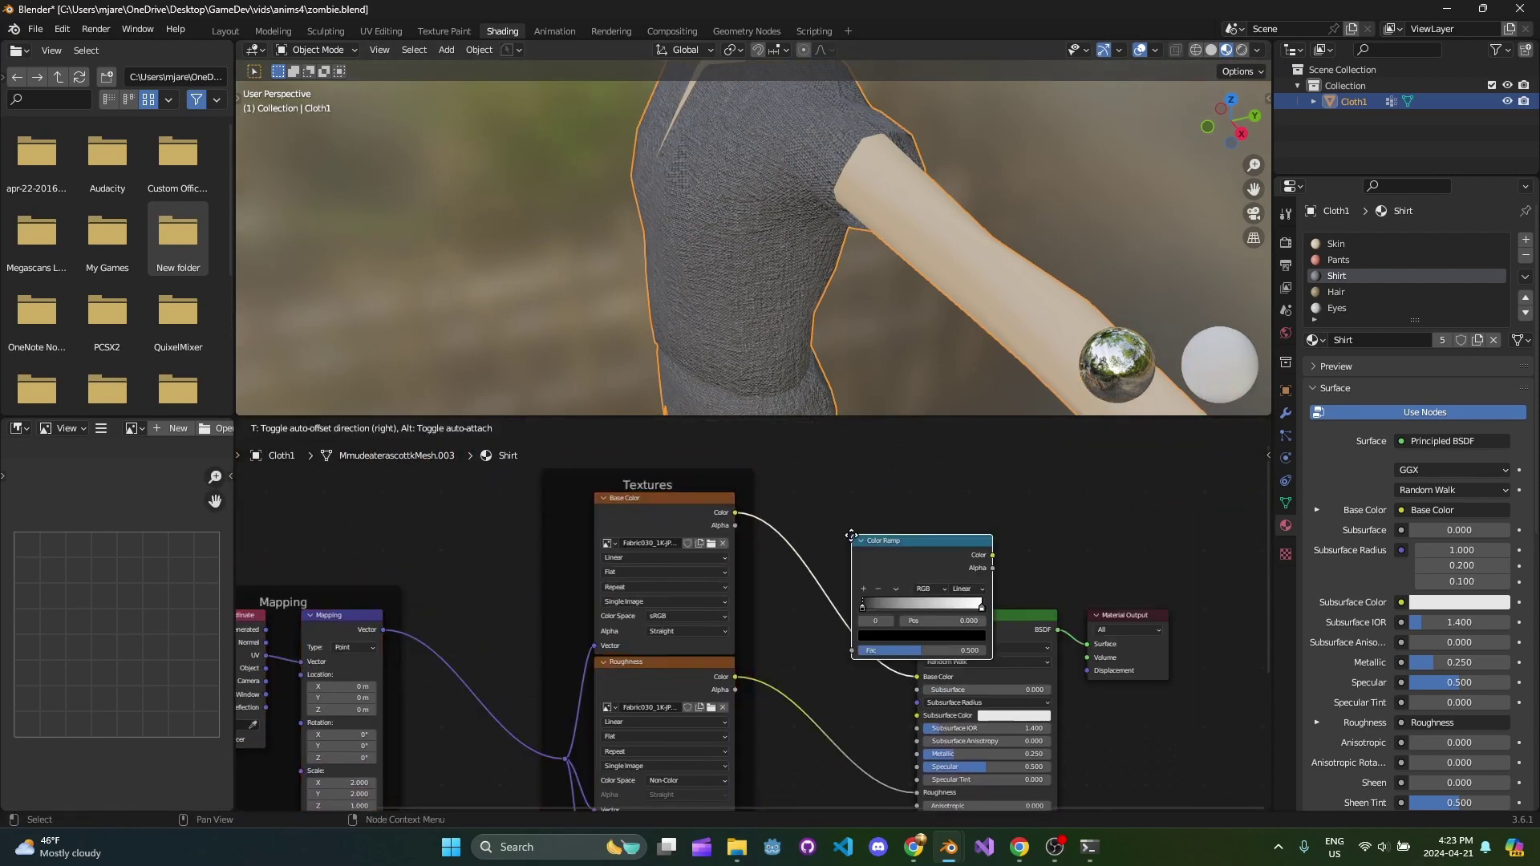
left_click(790, 521)
Step: Change the Color Ramp's white stop to a warm yellow to tint the shirt
middle_click_drag(819, 580, 786, 590)
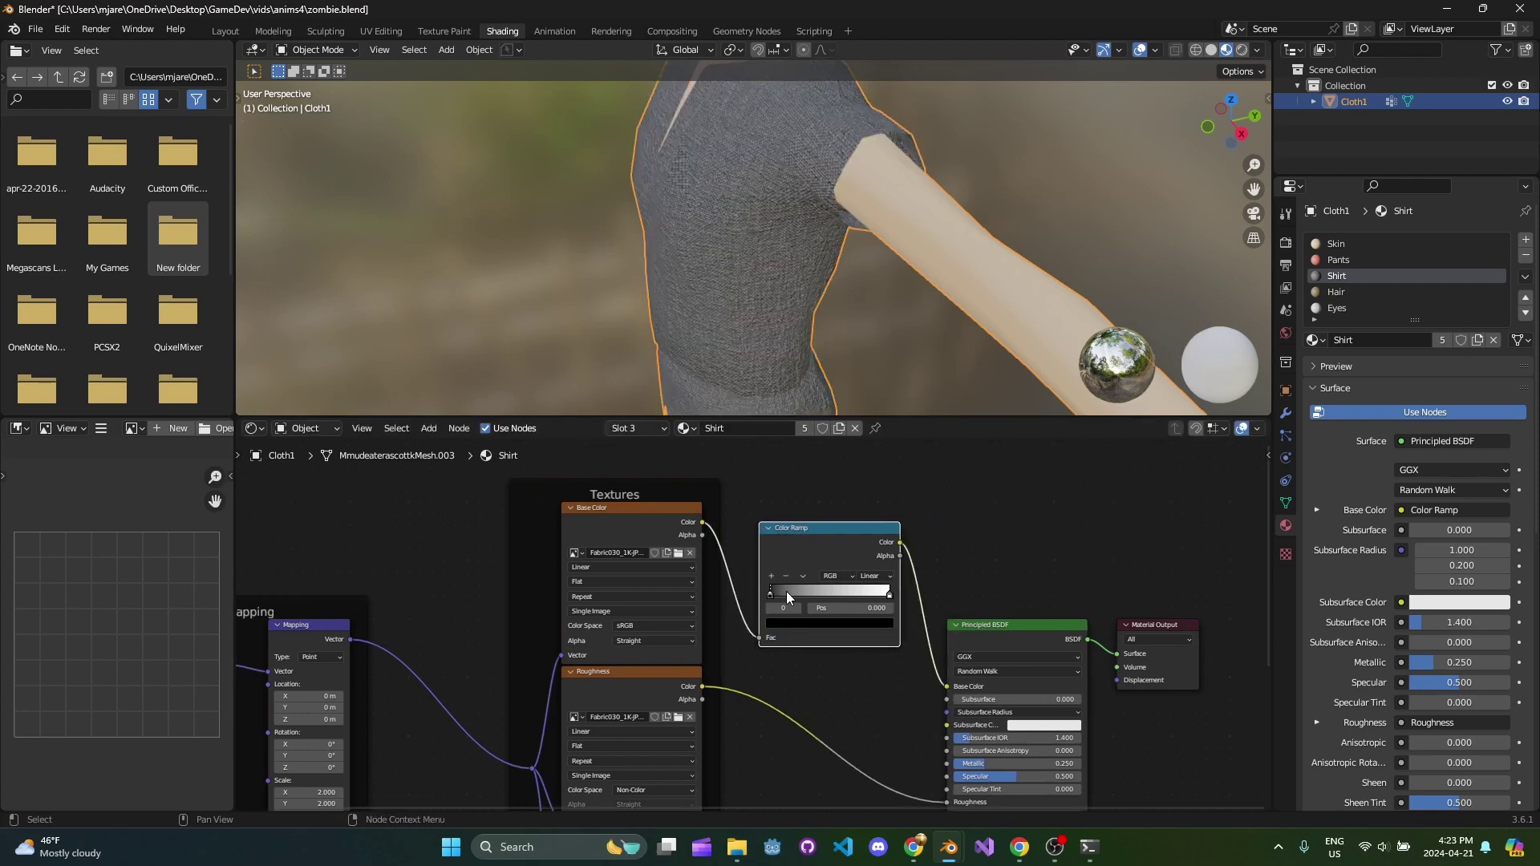
scroll(673, 241, "down", 3)
middle_click_drag(674, 217, 834, 221)
left_click_drag(931, 417, 935, 469)
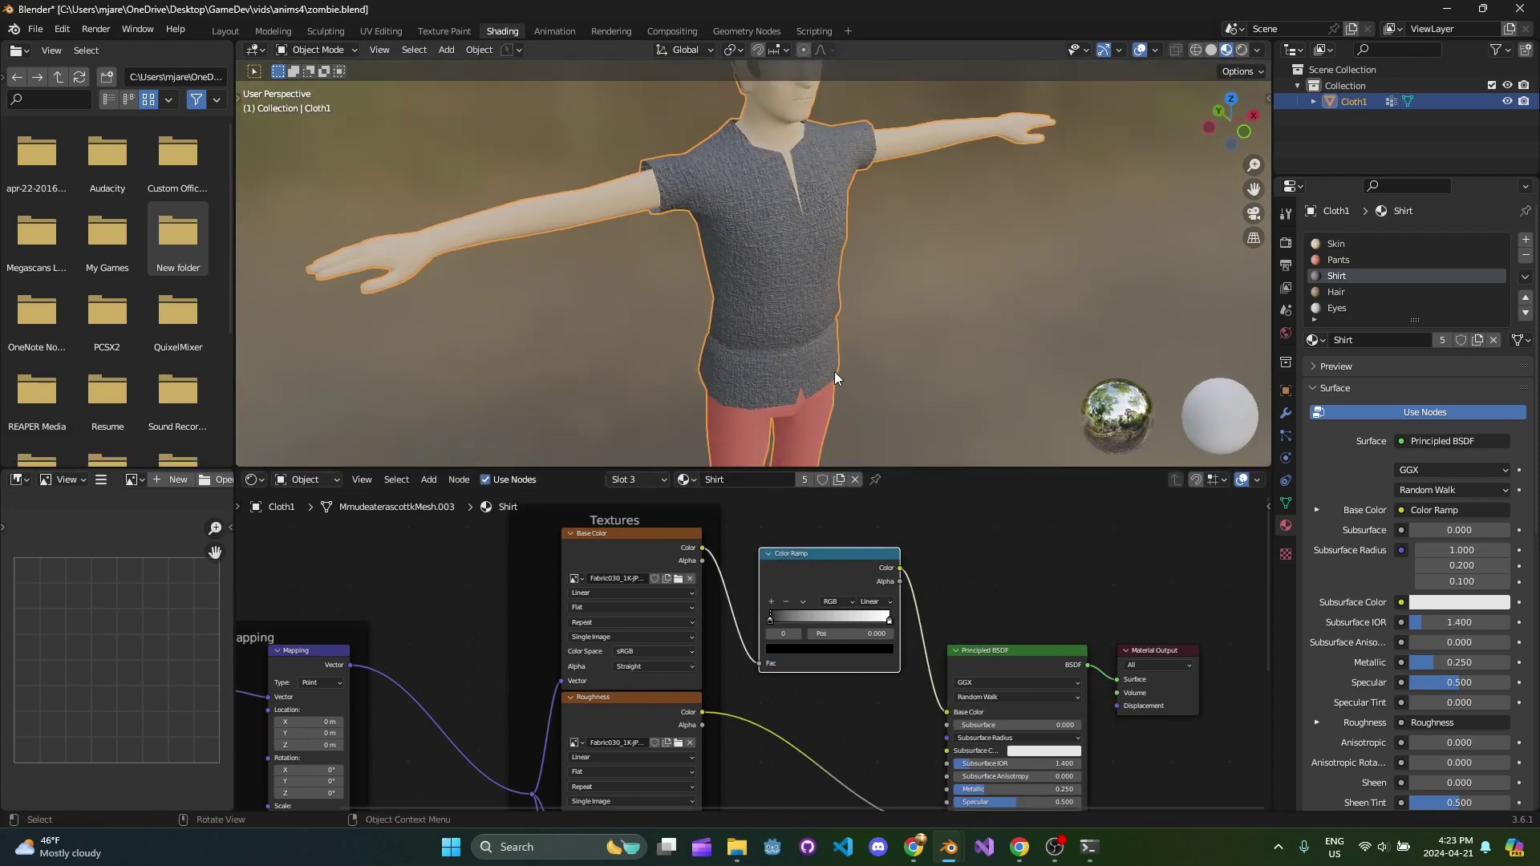
middle_click_drag(834, 372, 862, 377)
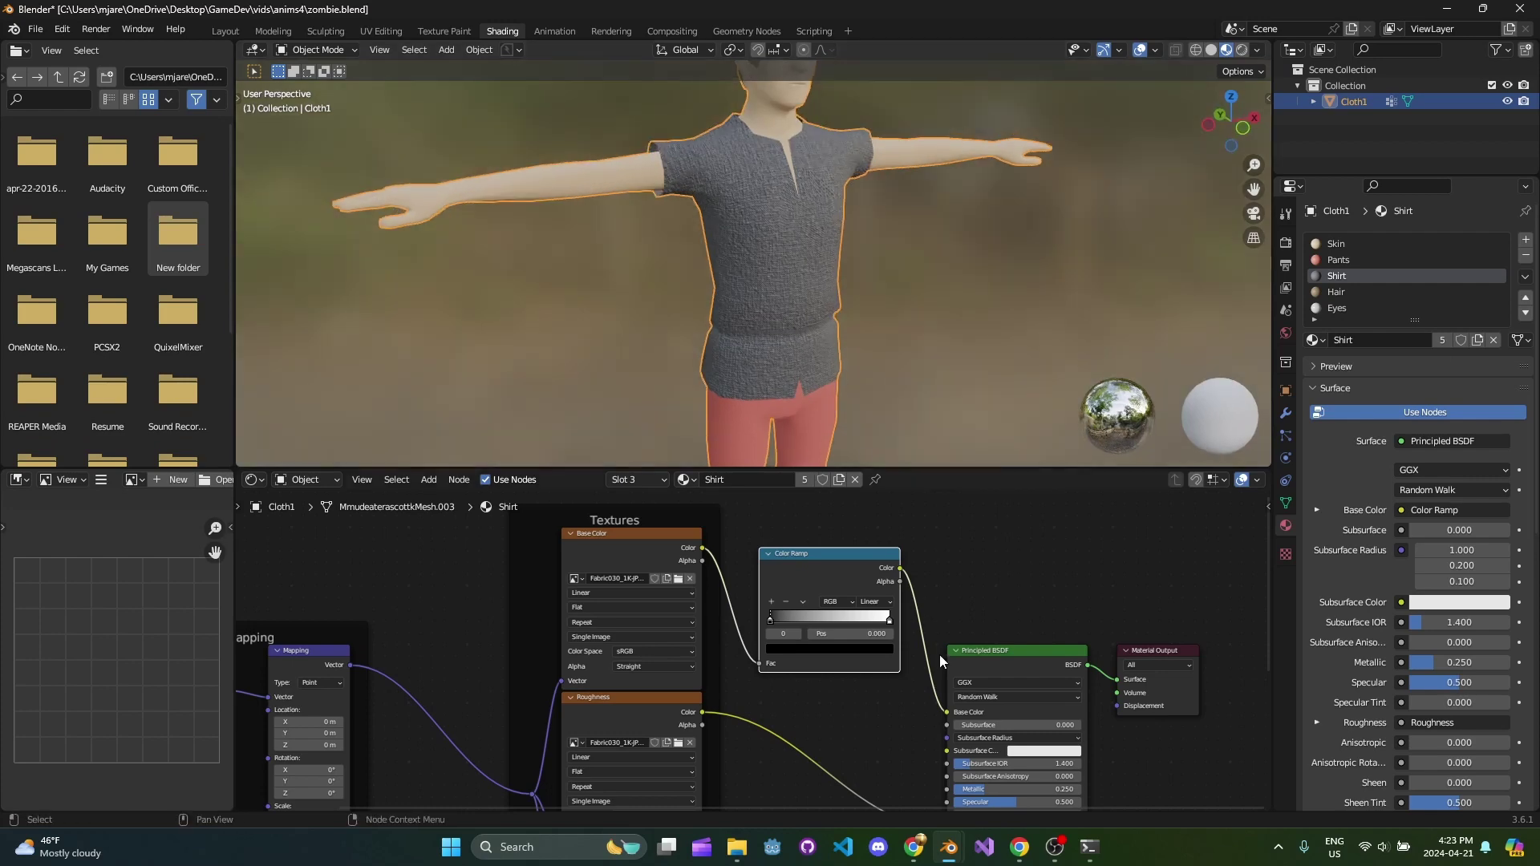
left_click(888, 621)
left_click(858, 649)
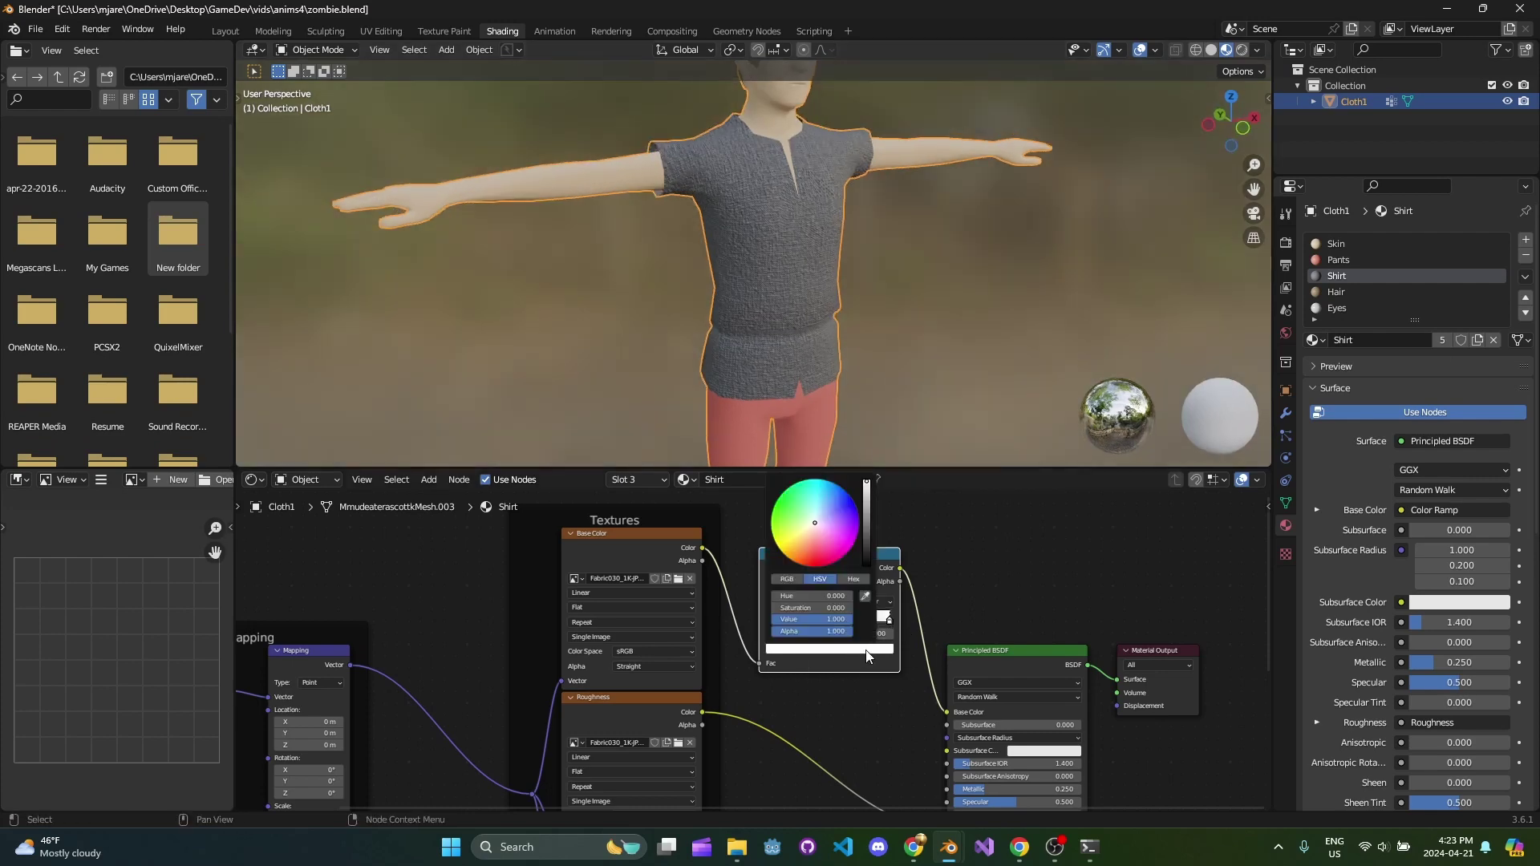
mouse_move(835, 547)
left_mouse_down()
mouse_move(789, 537)
mouse_move(802, 541)
left_mouse_up()
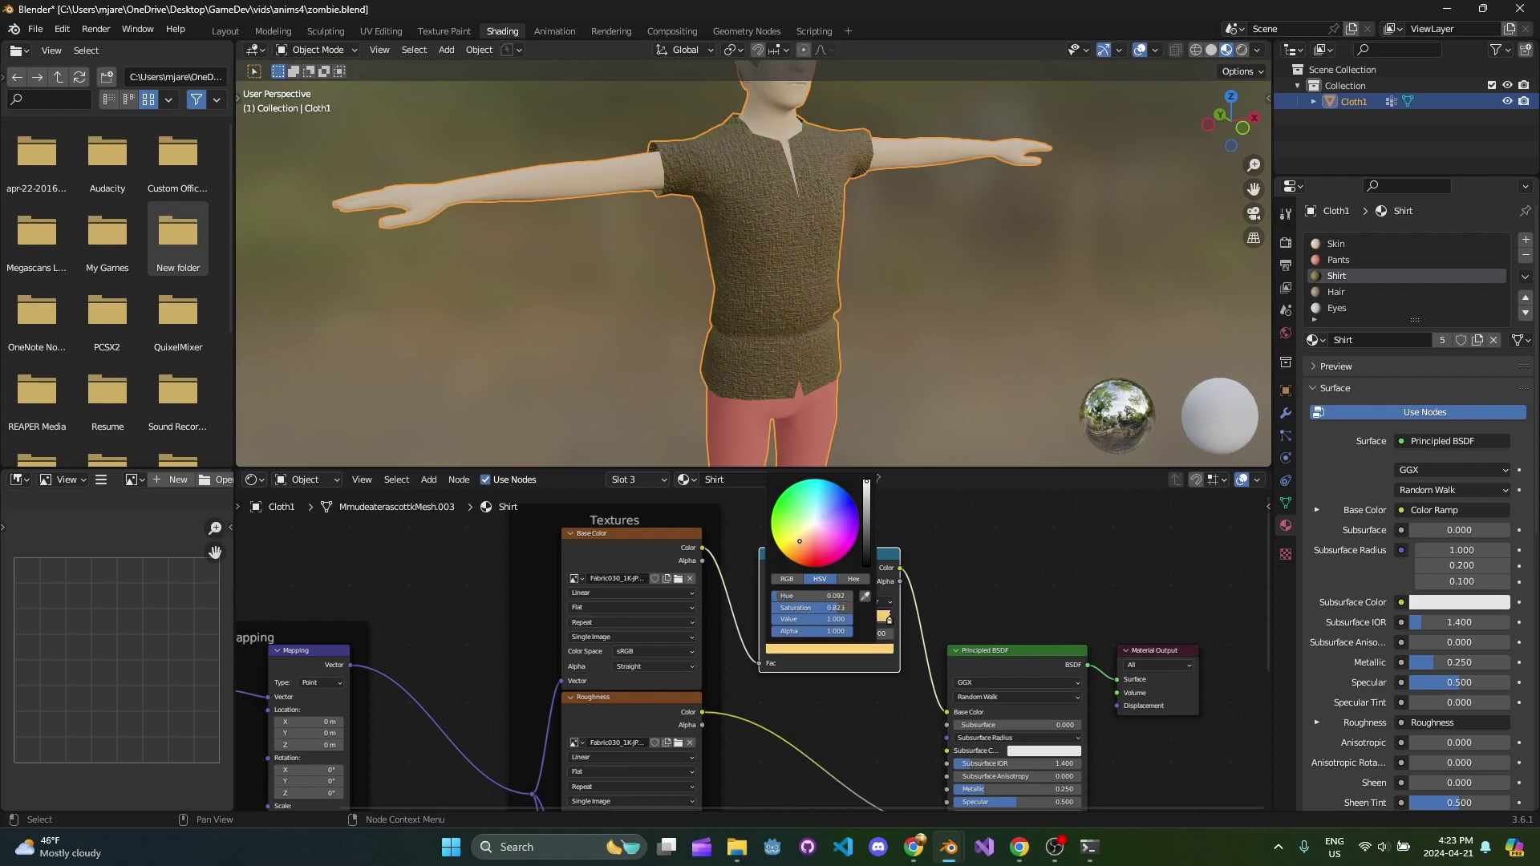
Step: Refine the hue, saturation and brightness of the shirt Color Ramp's light stop to a muted golden yellow, comparing the tint from several angles
mouse_move(866, 493)
left_mouse_down()
mouse_move(866, 533)
mouse_move(866, 495)
left_mouse_up()
left_click_drag(802, 544, 800, 538)
left_click_drag(821, 609, 850, 608)
mouse_move(796, 541)
left_mouse_down()
mouse_move(788, 529)
mouse_move(814, 548)
mouse_move(794, 537)
left_mouse_up()
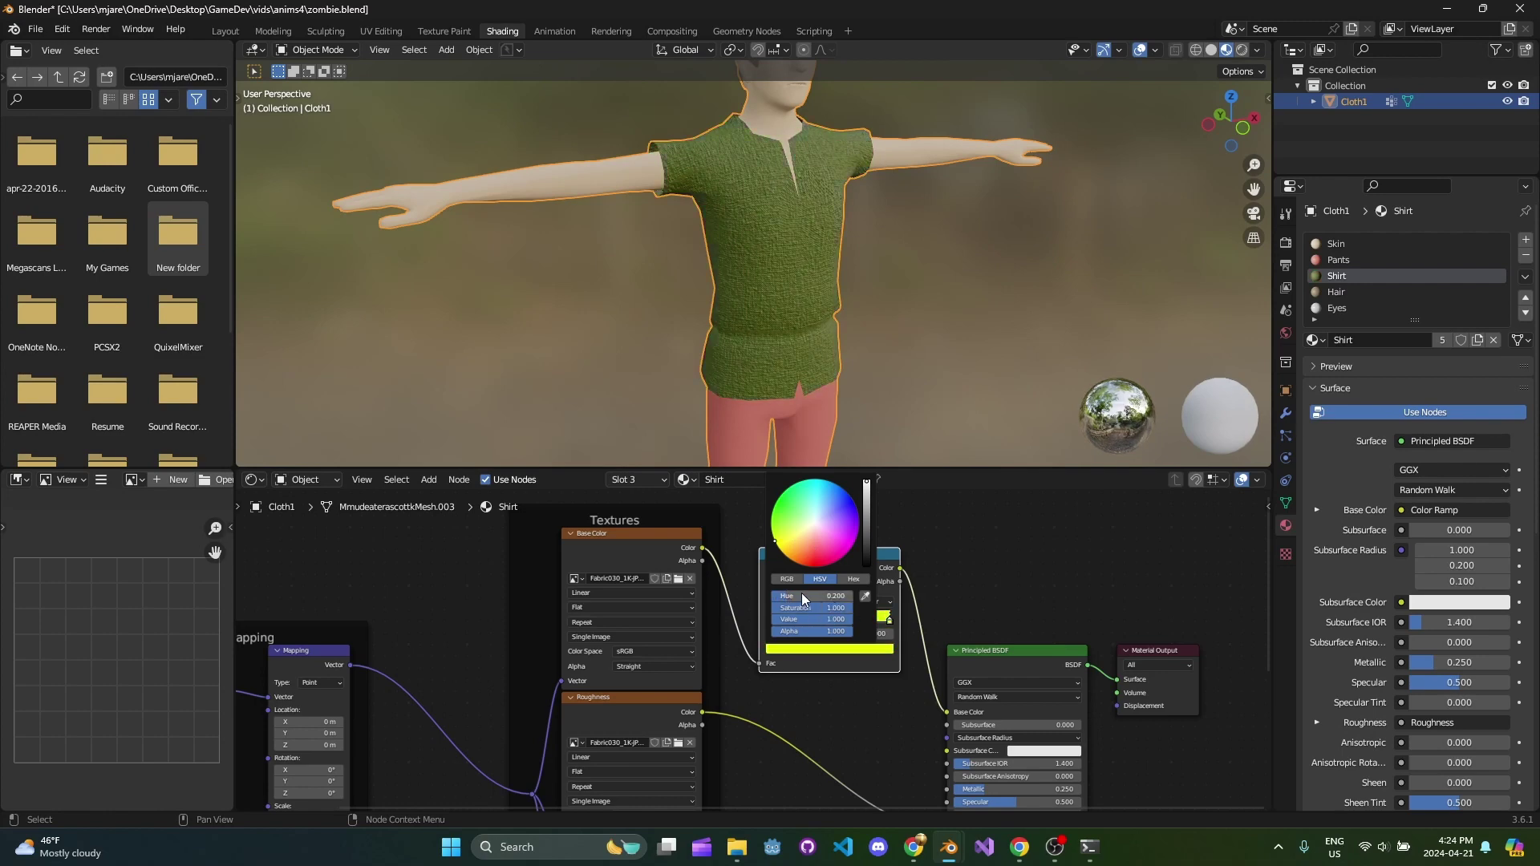
left_click_drag(778, 548, 782, 552)
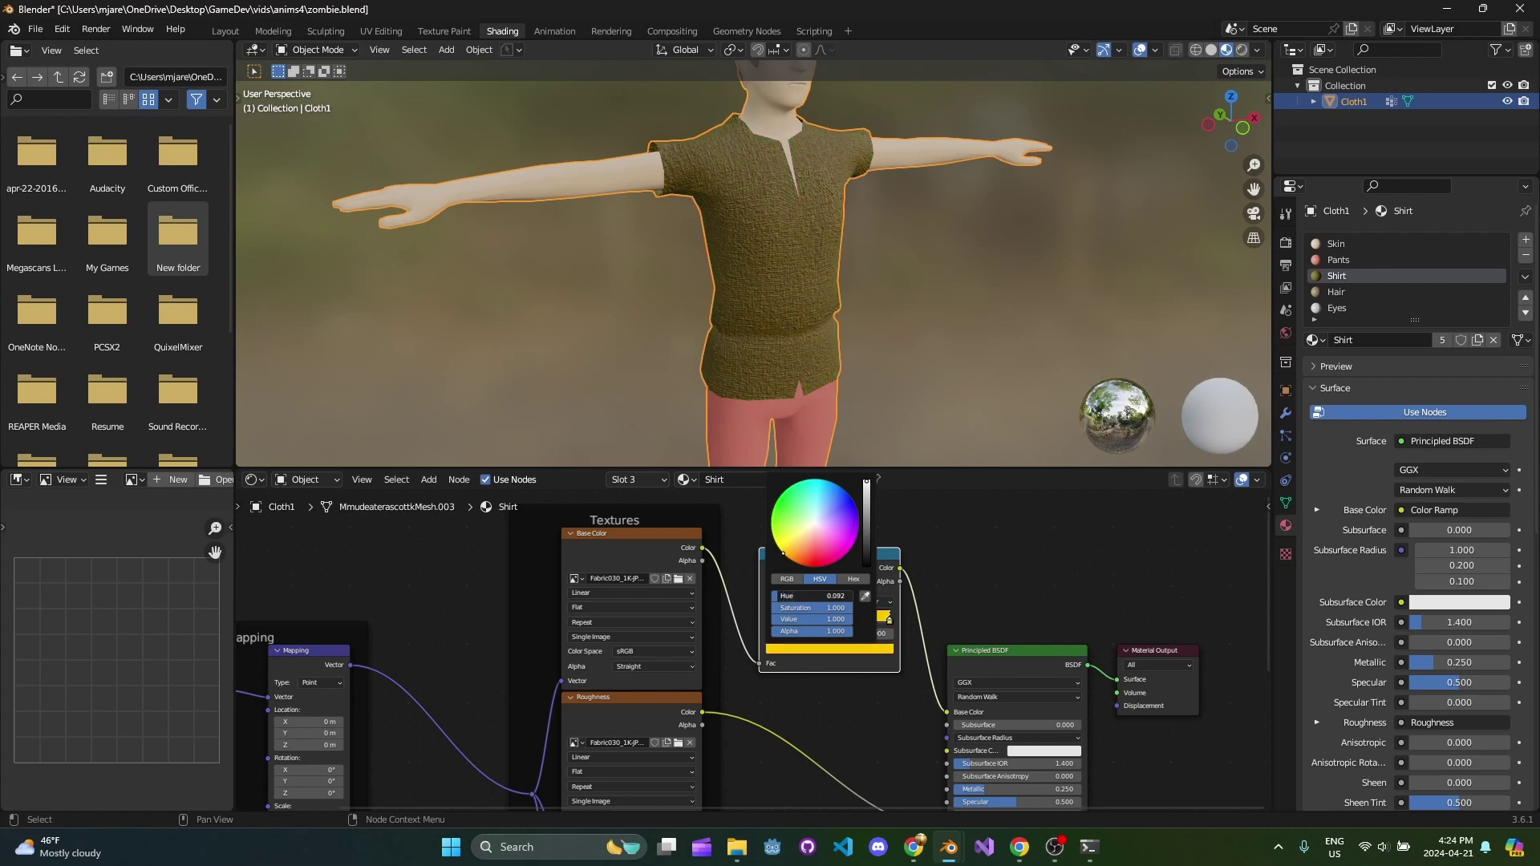
left_click_drag(837, 611, 830, 611)
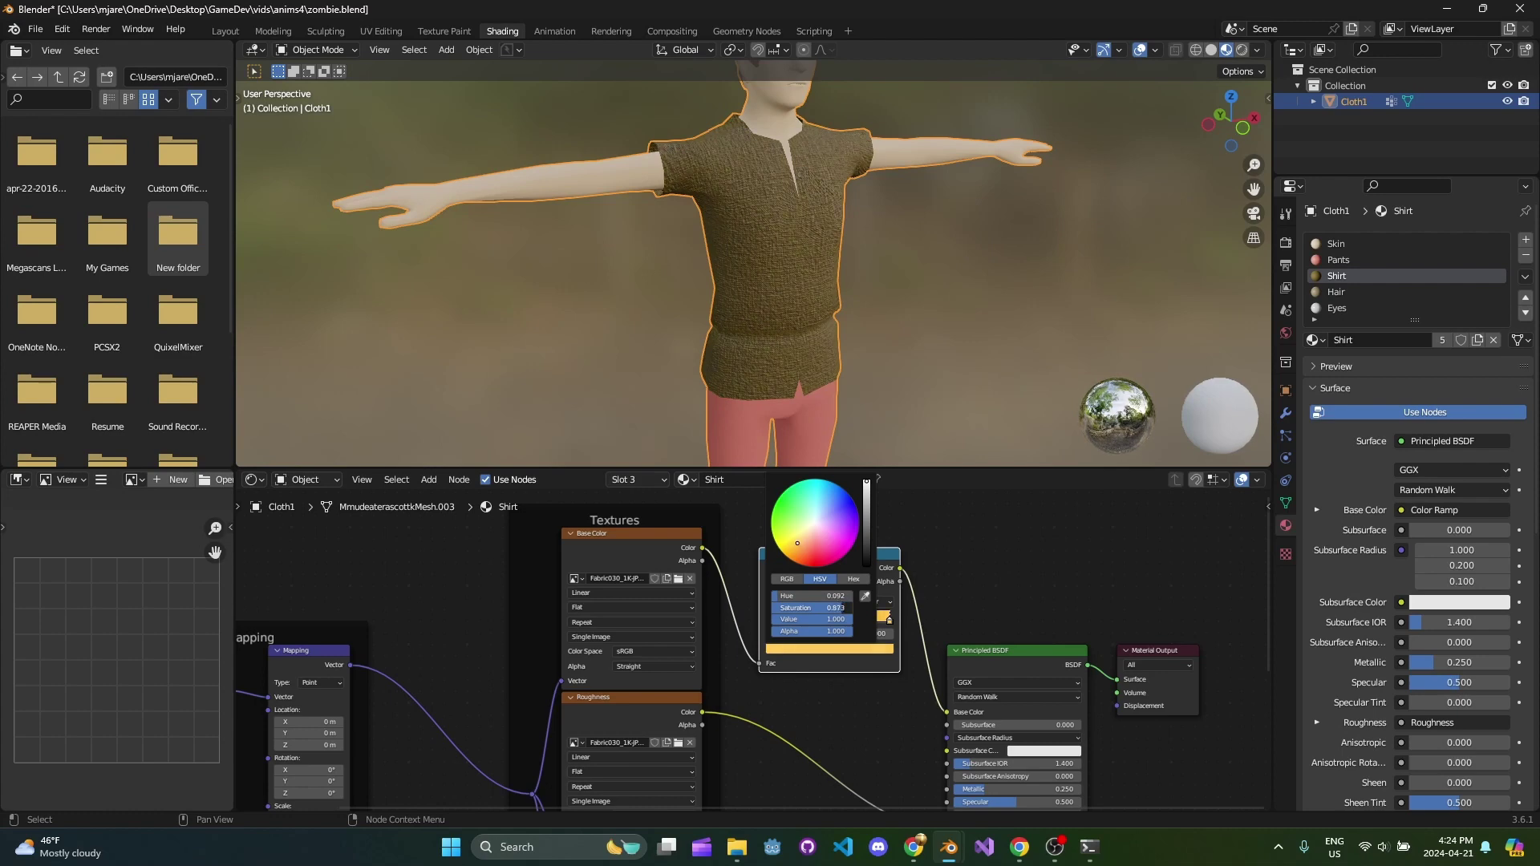
left_click_drag(836, 619, 827, 619)
scroll(825, 312, "down", 4)
middle_click_drag(826, 313, 766, 253)
scroll(819, 311, "up", 4)
middle_click_drag(766, 252, 815, 224)
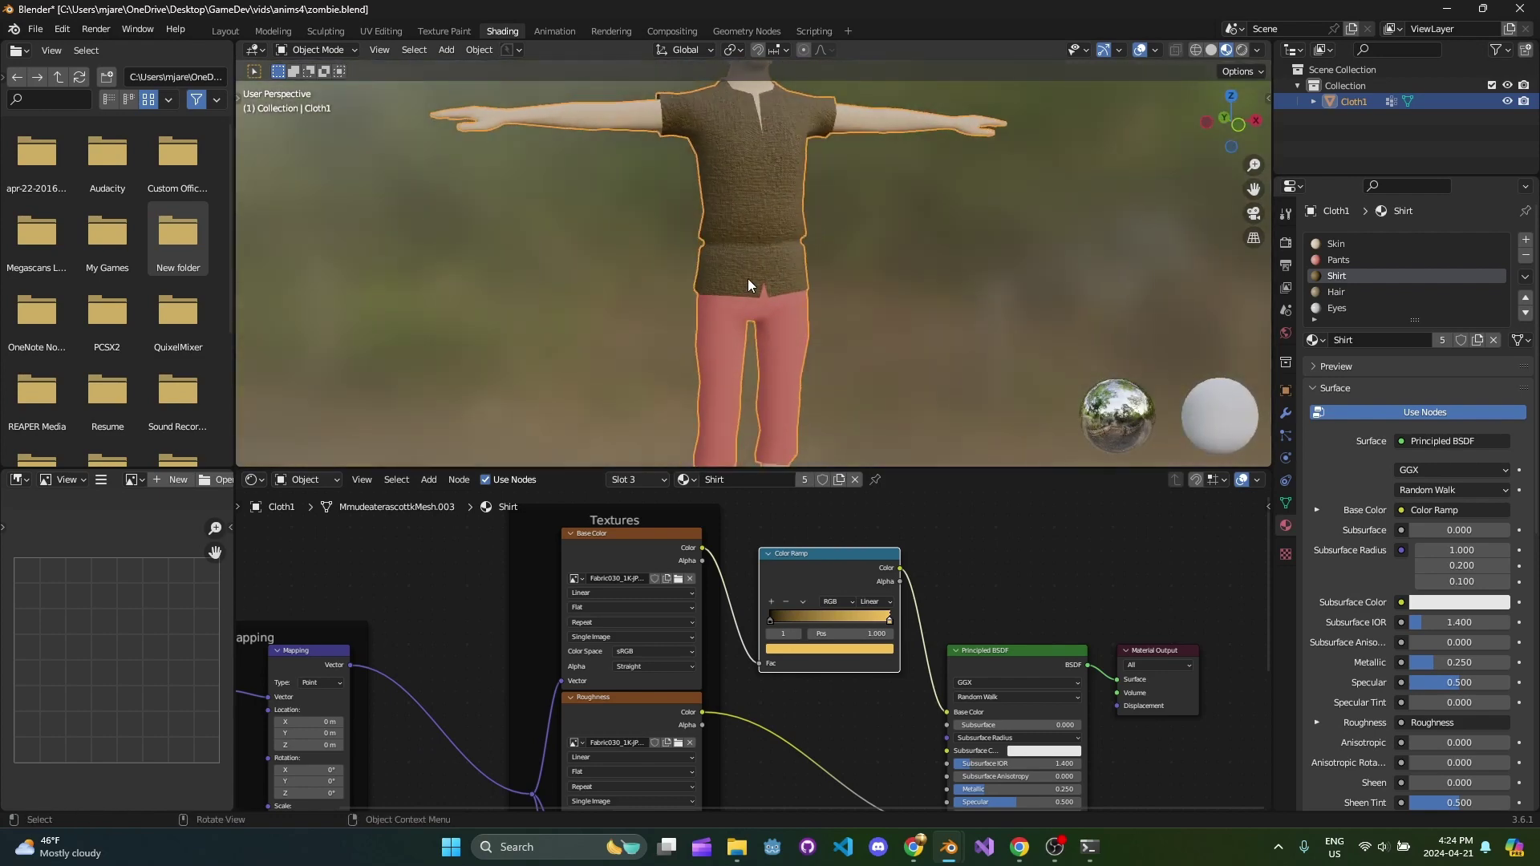
middle_click_drag(751, 278, 810, 359)
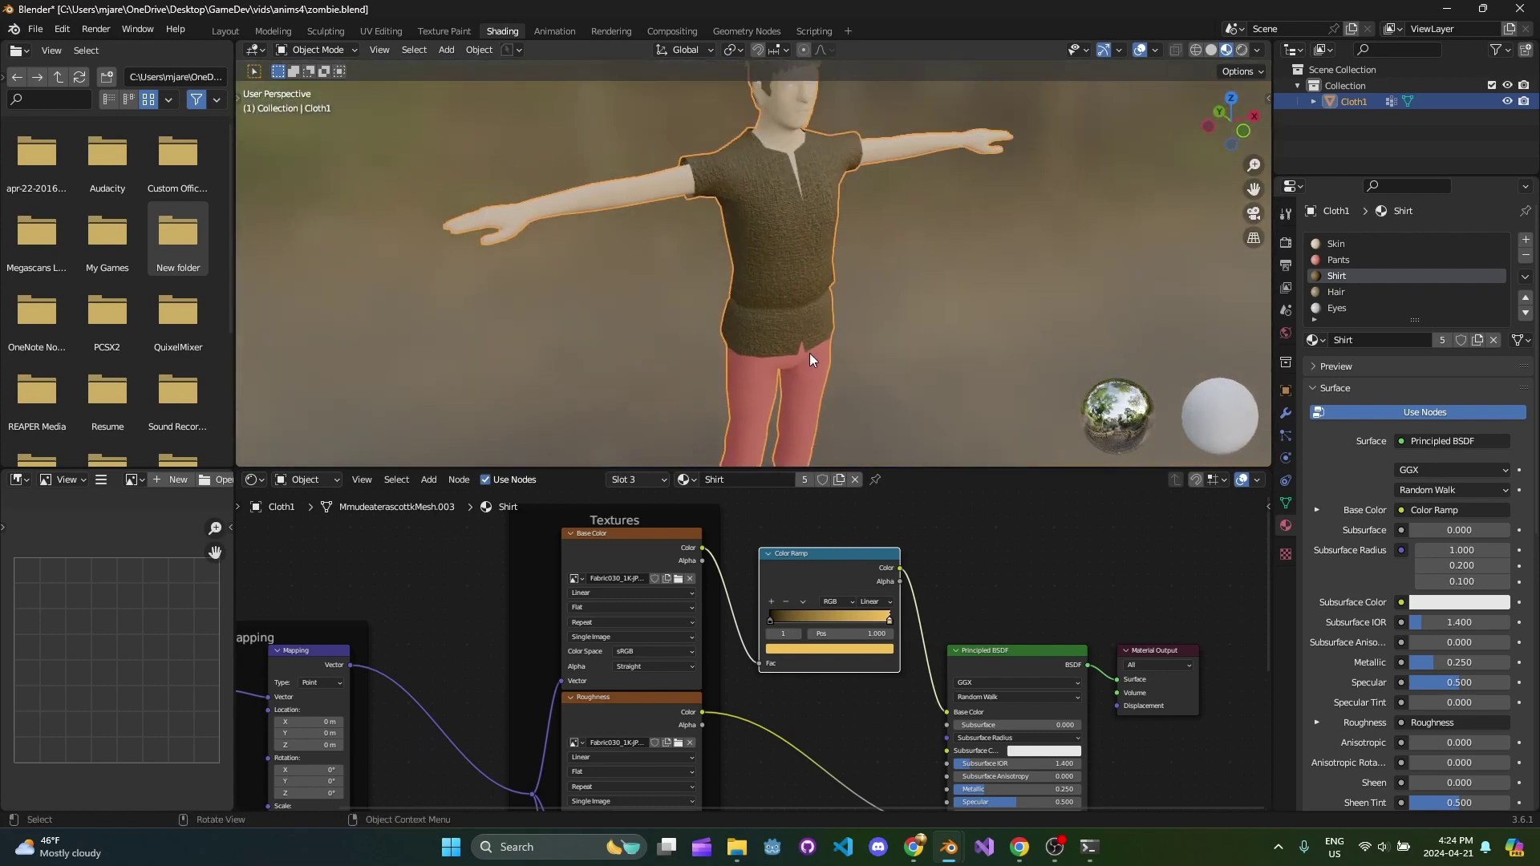
left_click(687, 480)
left_click(722, 534)
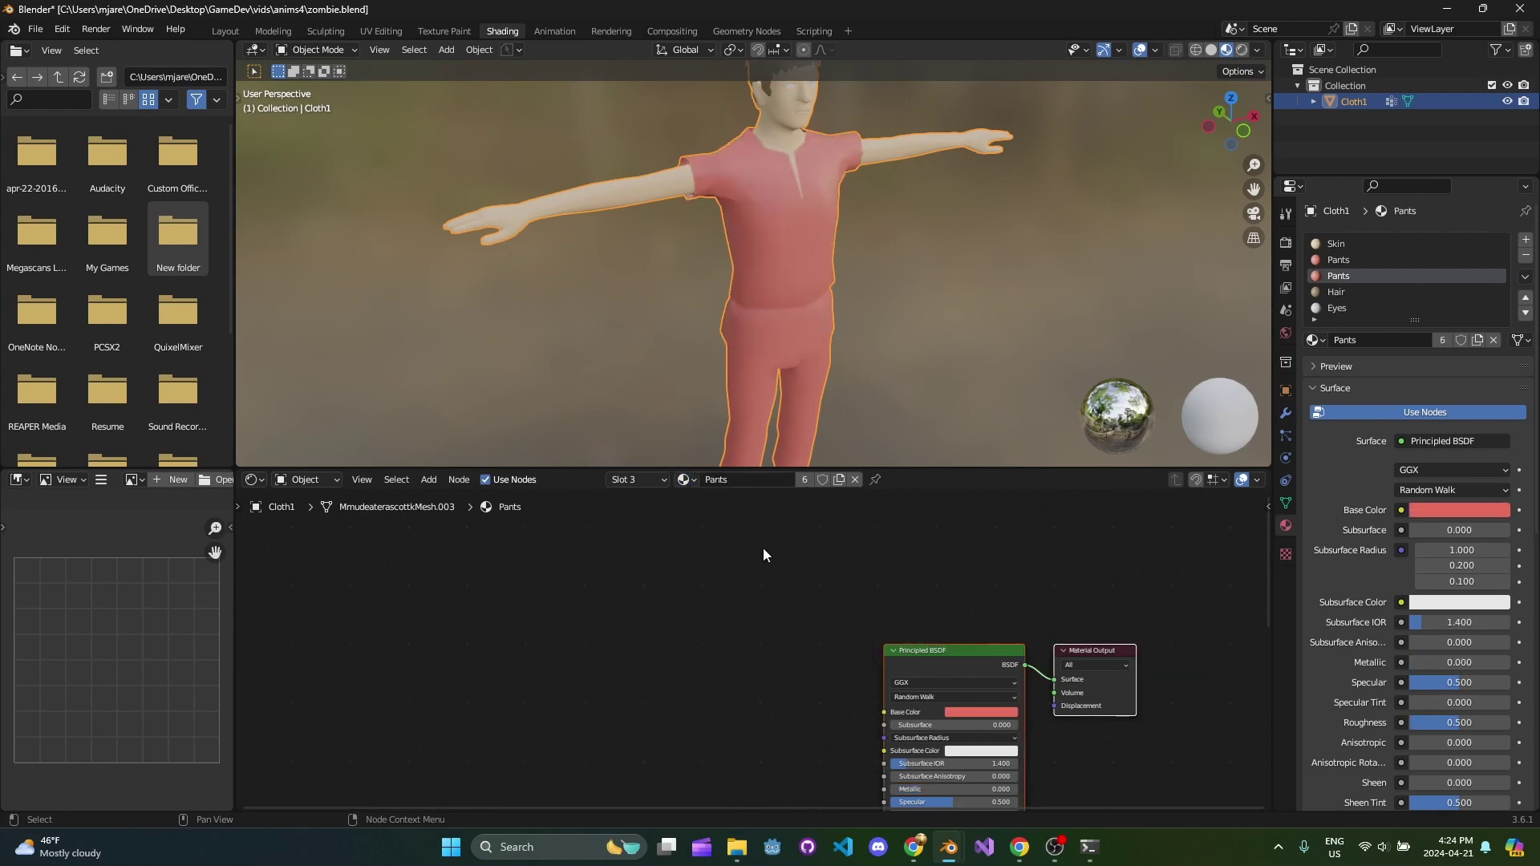
scroll(889, 612, "down", 2)
middle_click_drag(889, 613, 858, 542)
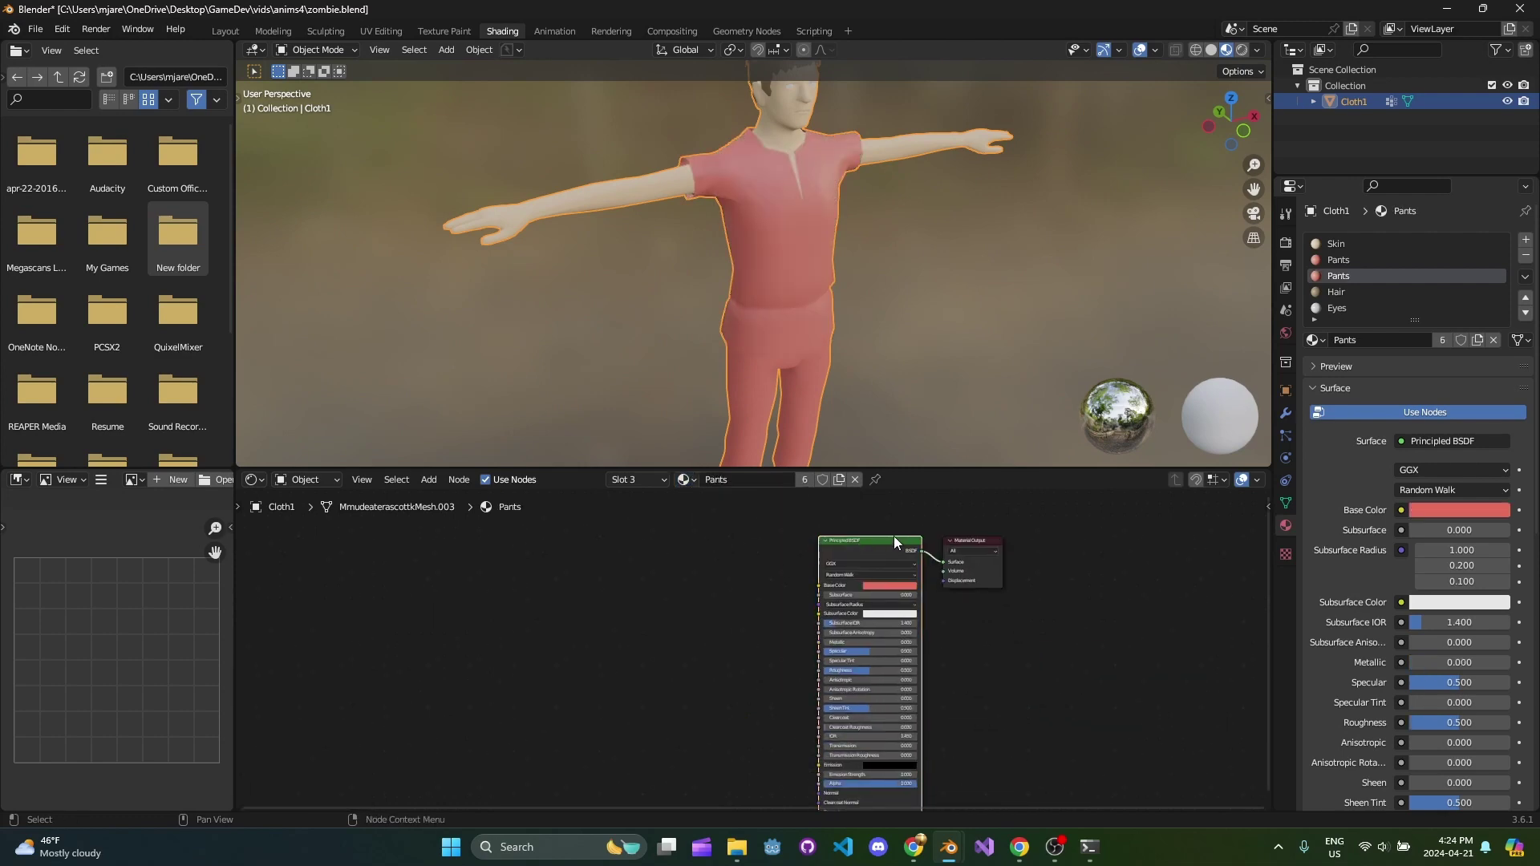
key("ctrl+z")
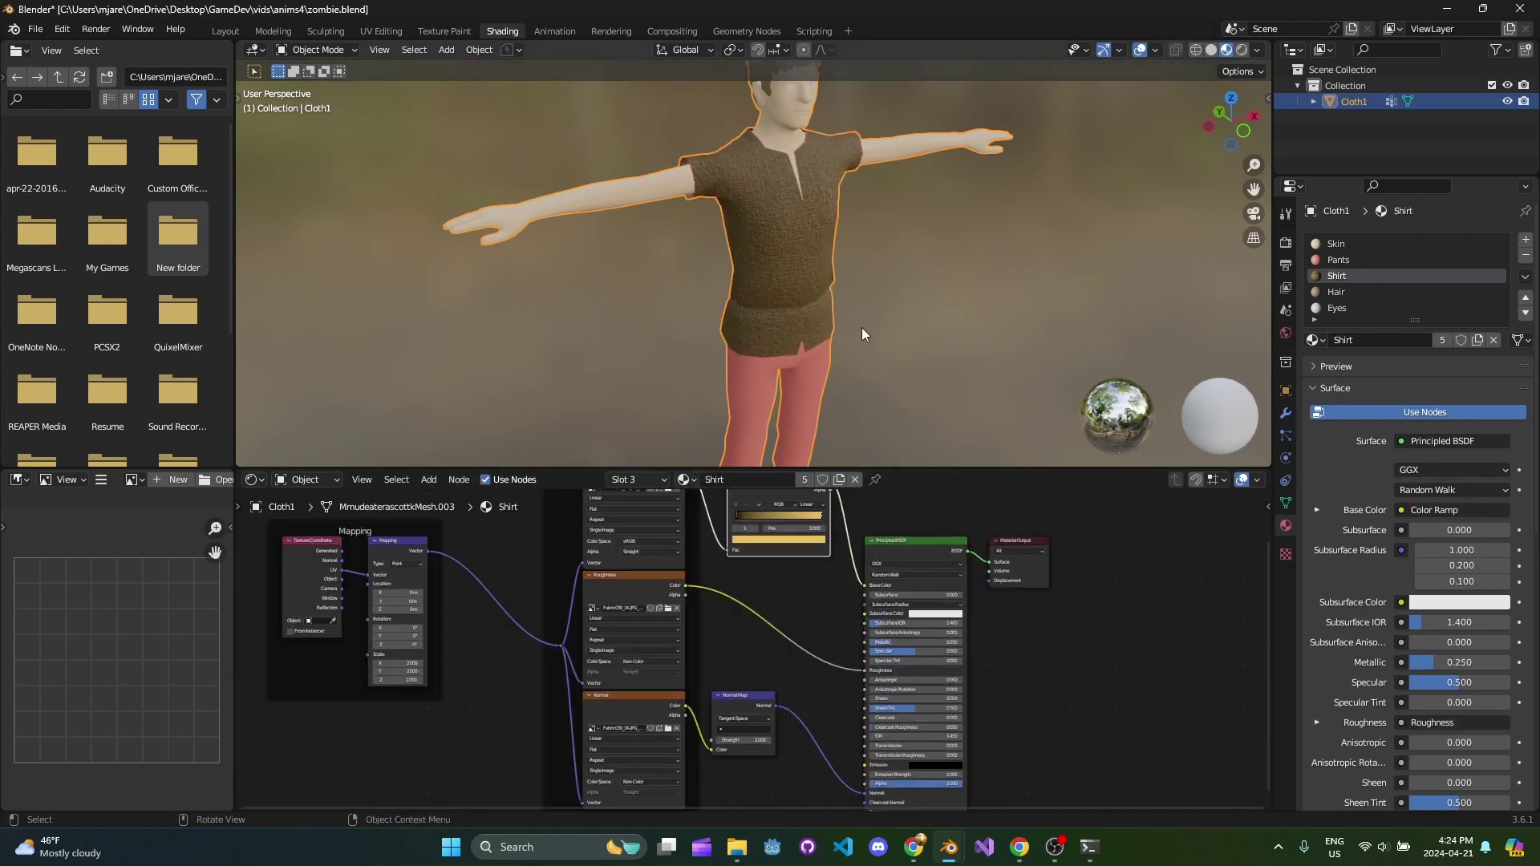
Step: Save the file and switch the Shader Editor to the Pants material slot
key("ctrl+s")
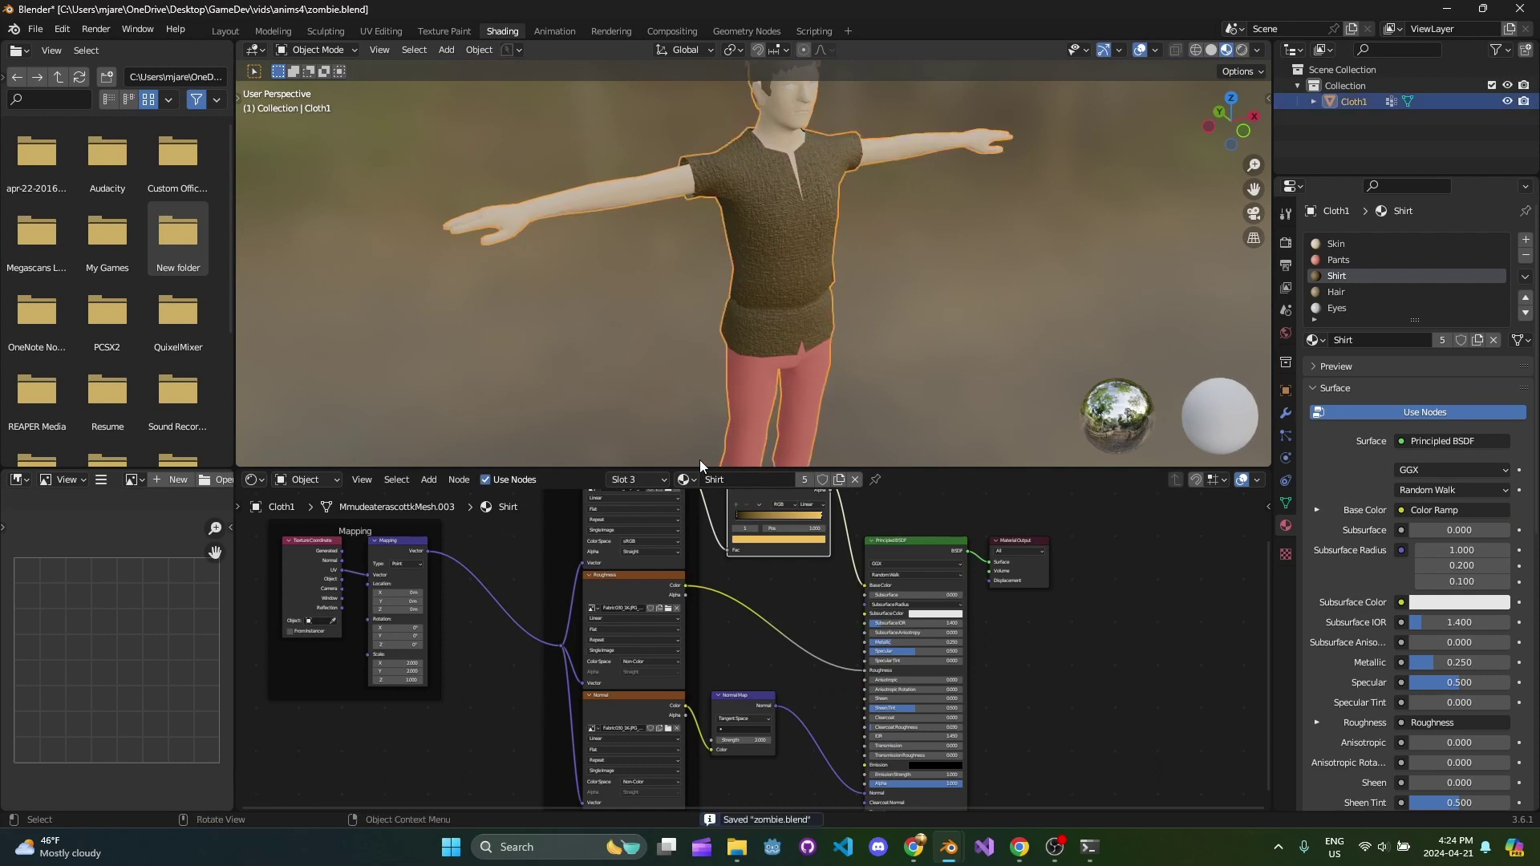
left_click(690, 481)
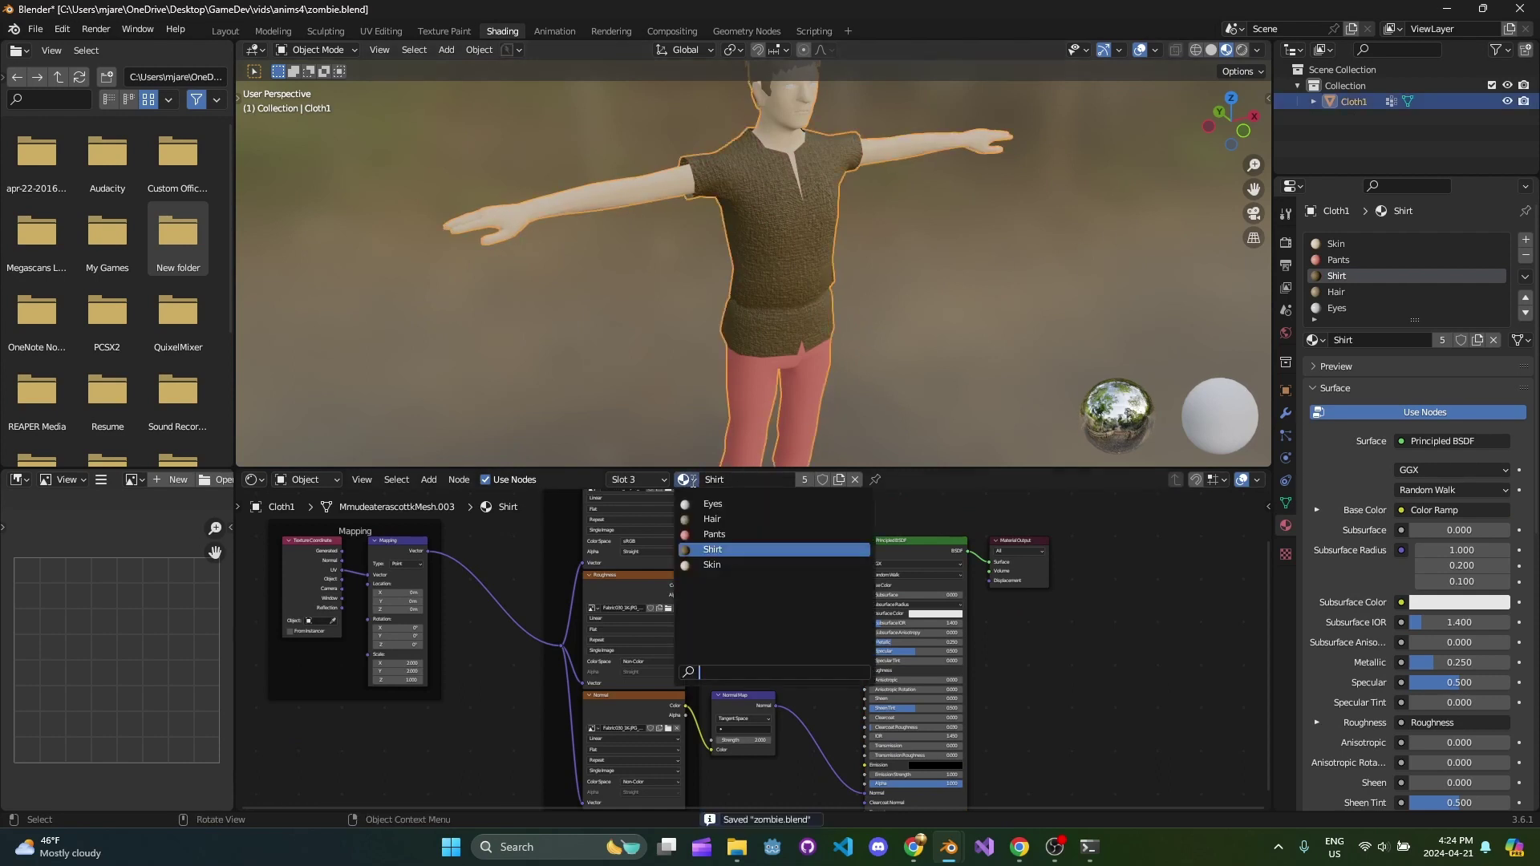
left_click(730, 547)
left_click(638, 480)
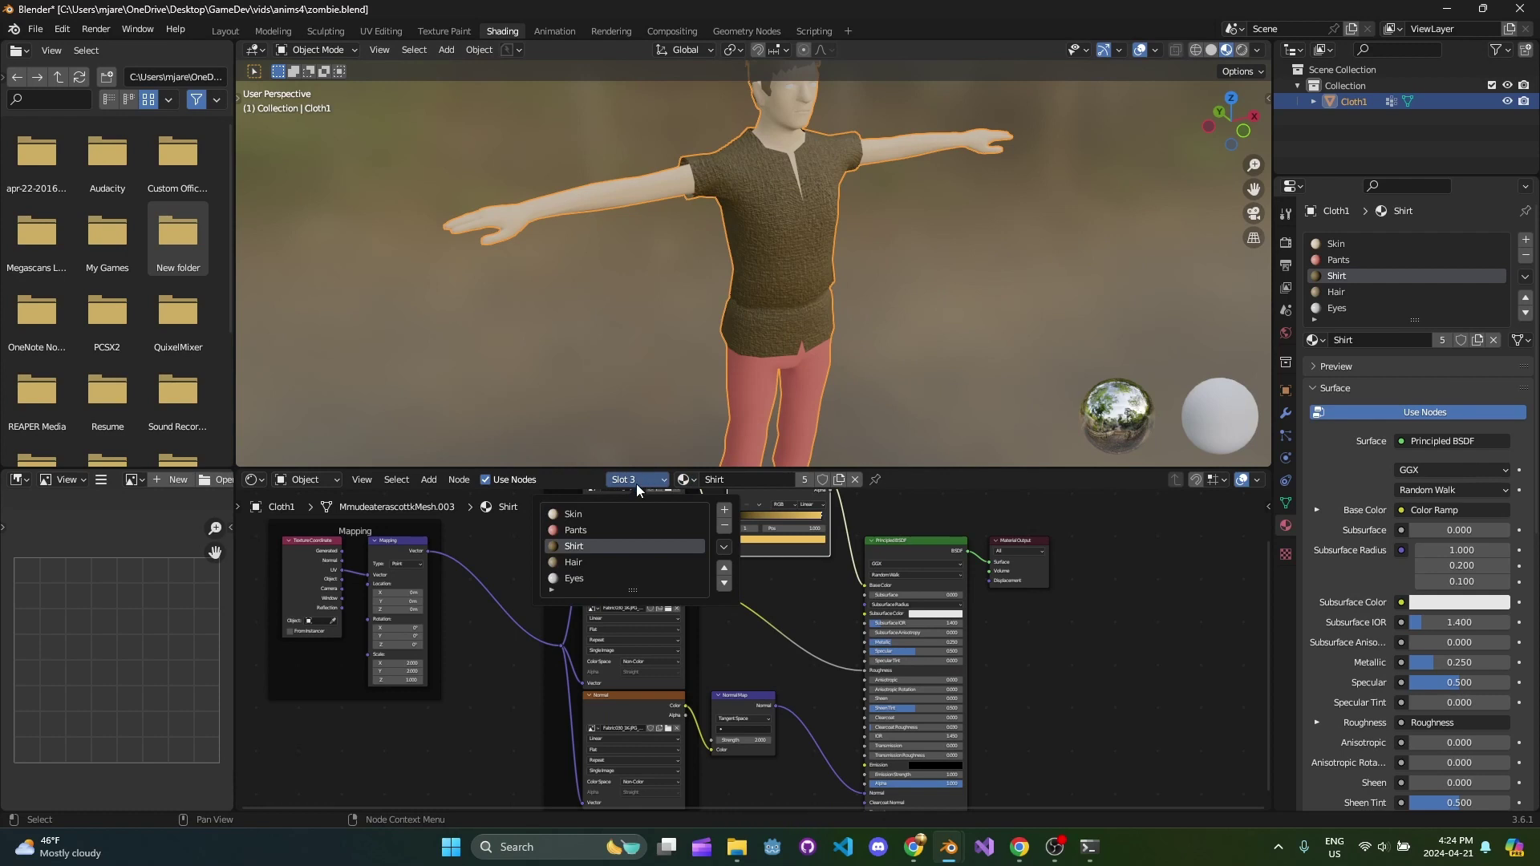
left_click(585, 535)
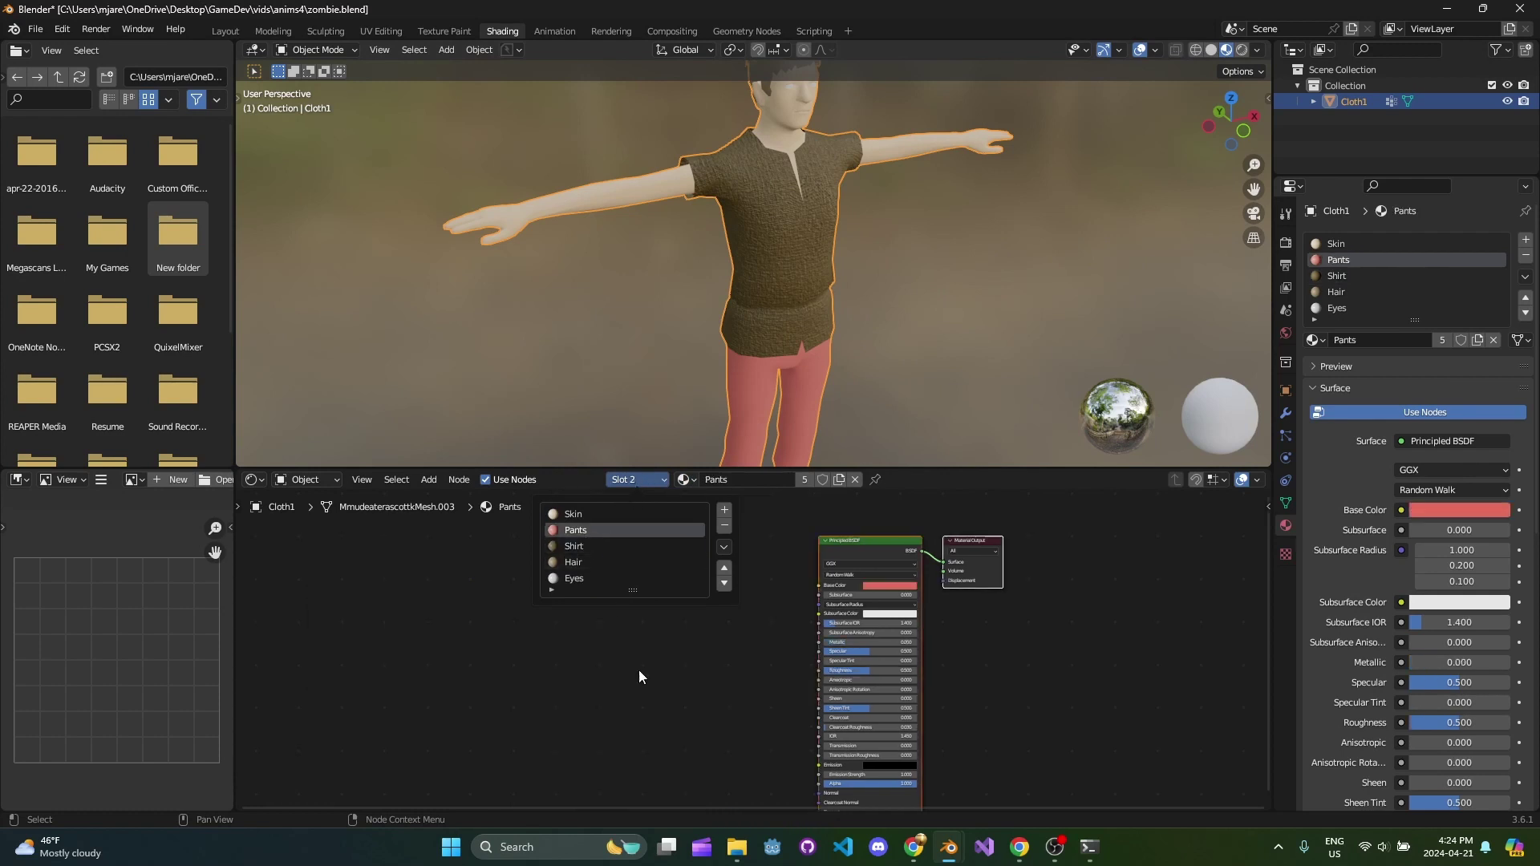
scroll(754, 589, "down", 1)
middle_click_drag(835, 294, 834, 199, "shift")
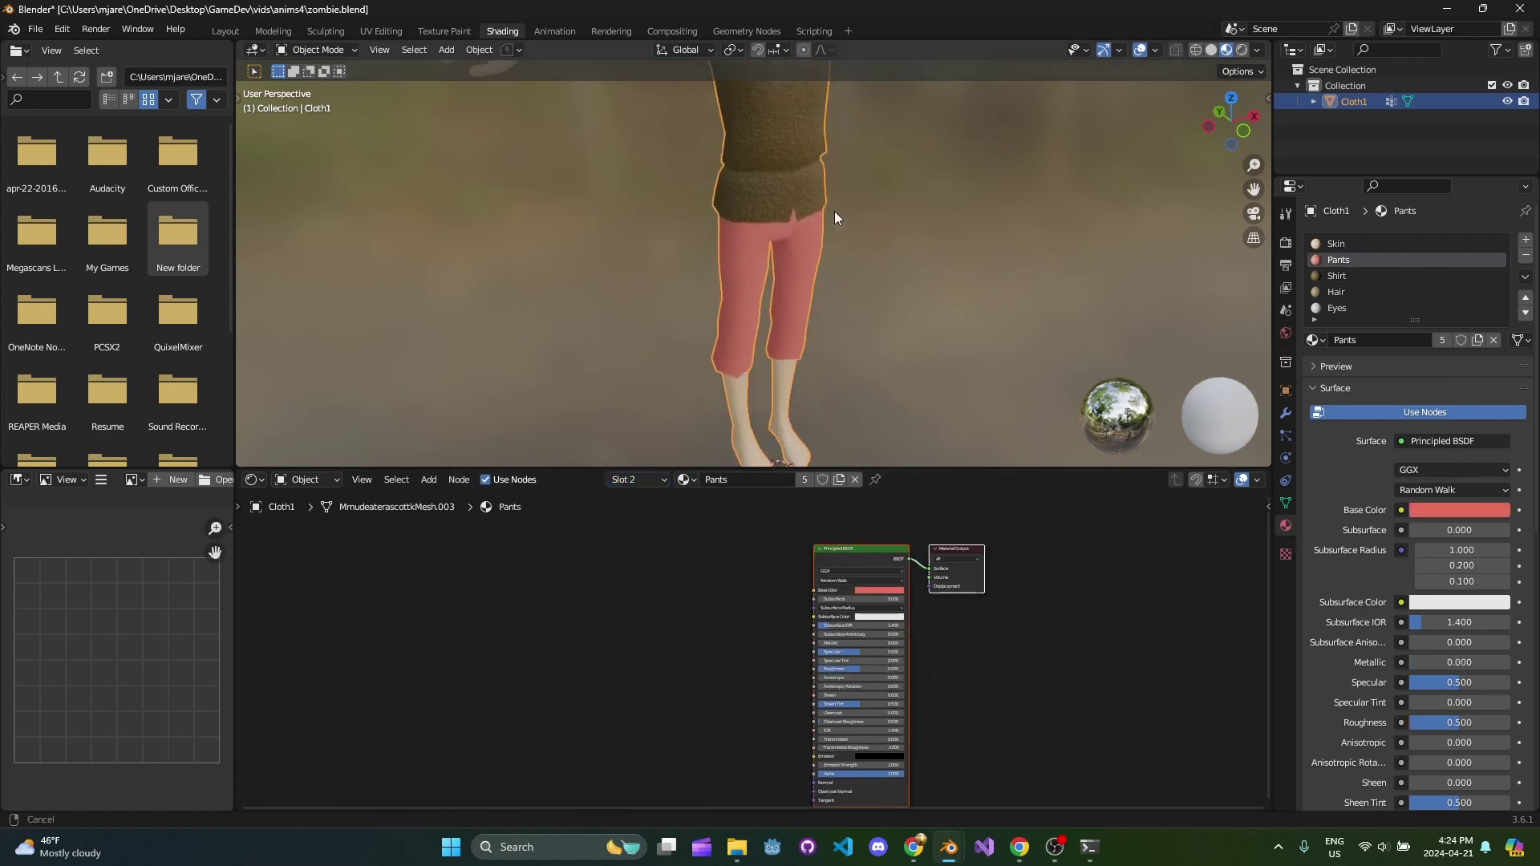
scroll(825, 265, "up", 4)
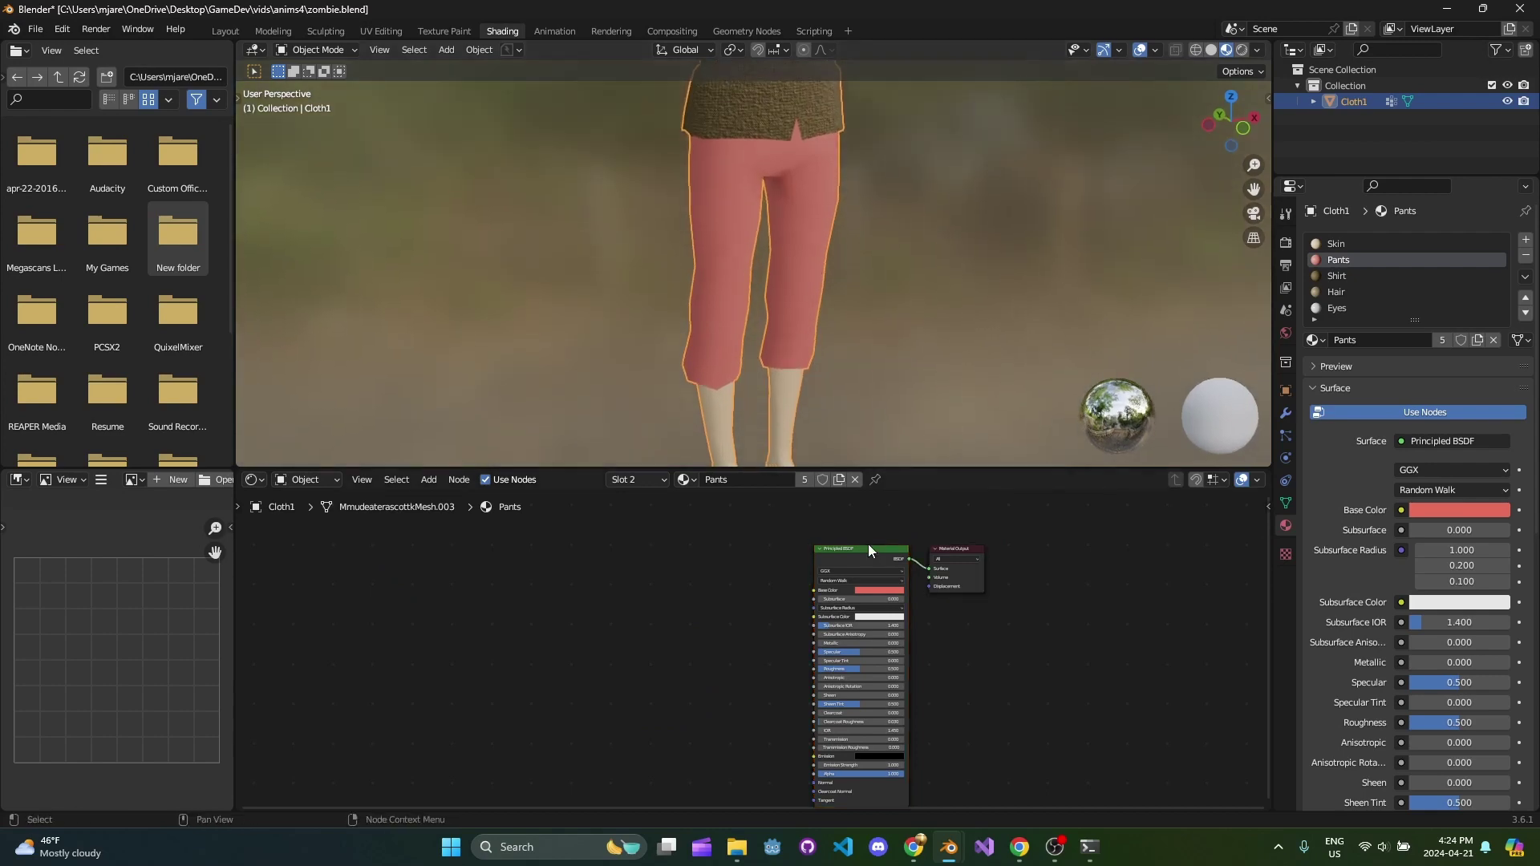
Step: Load the Fabric030_1K-JPG color, roughness and normal images into the Pants material's Principled BSDF with Principled Texture Setup
left_click(869, 552)
key("ctrl+shift+t")
left_click_drag(474, 332, 325, 85)
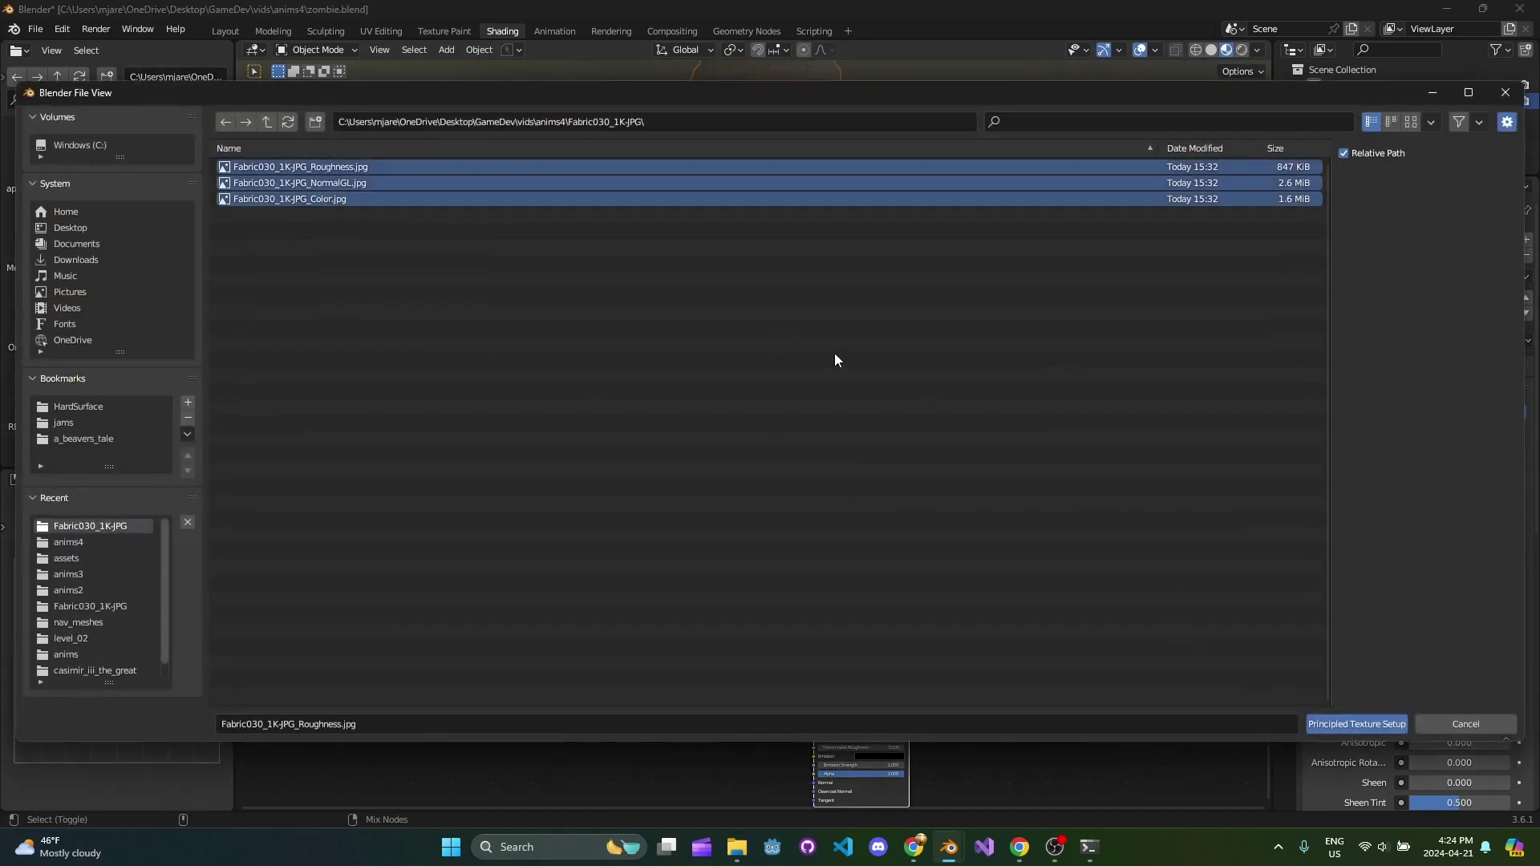
left_click(1354, 725)
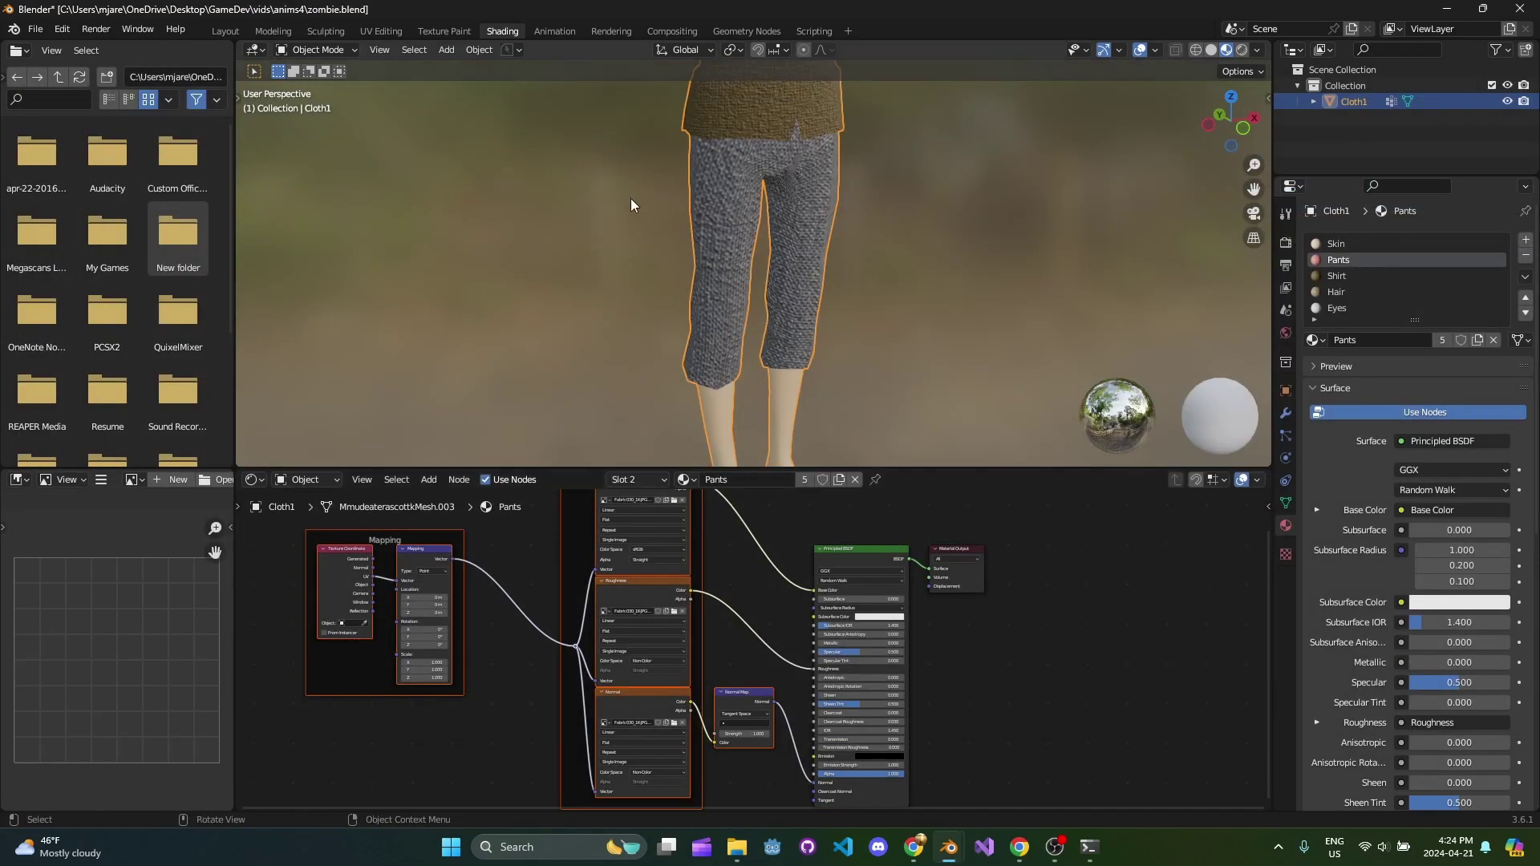
Step: Set the X and Y scale of the Pants material's Mapping node to 3 and check the weave from front and back
middle_click_drag(842, 380, 819, 337)
scroll(412, 658, "up", 3)
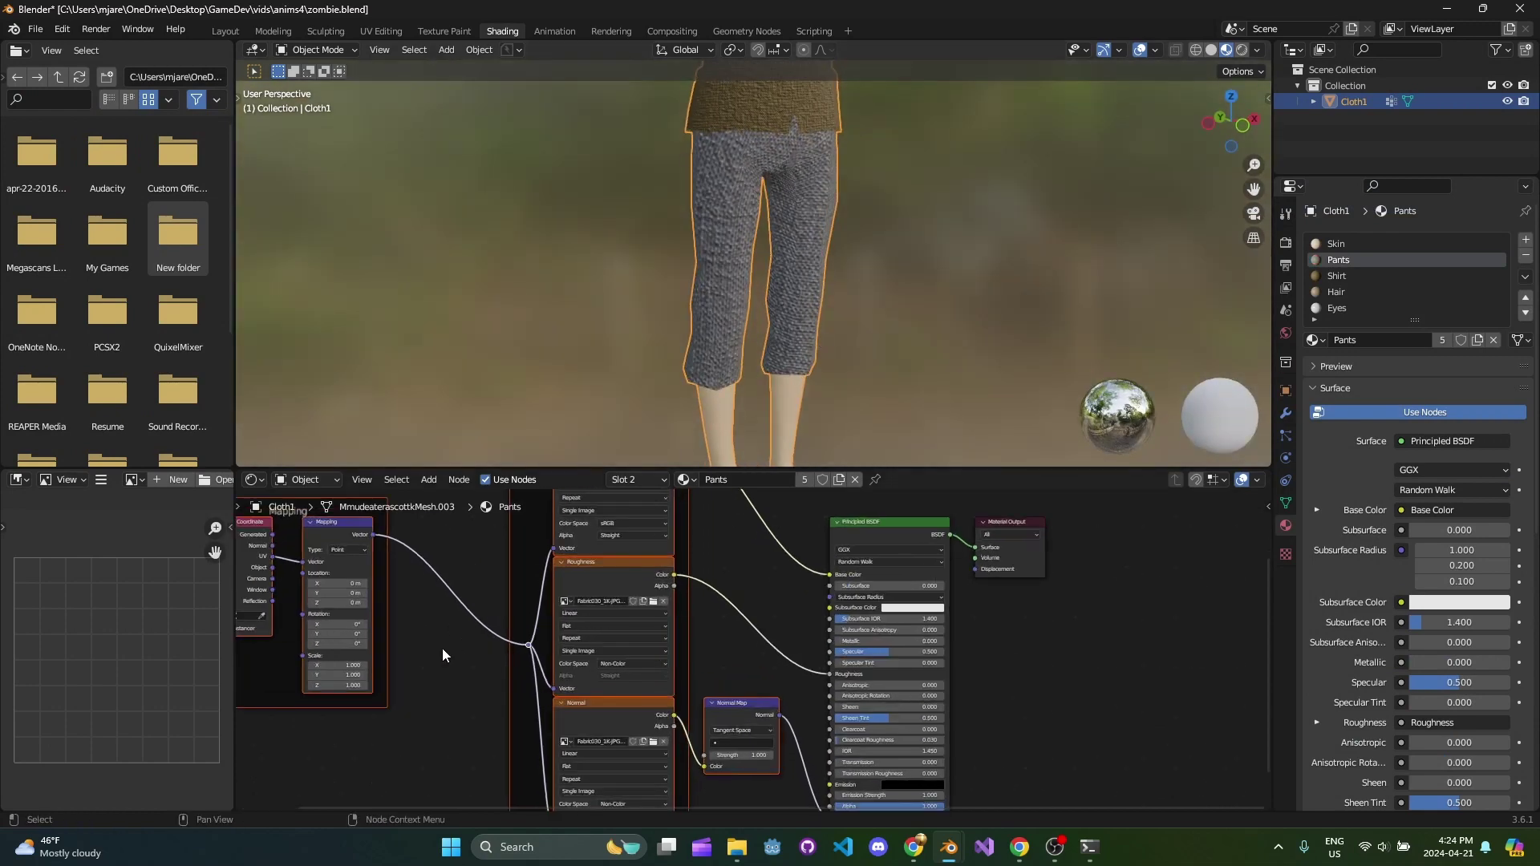
middle_click_drag(475, 561, 643, 581)
middle_click_drag(716, 283, 733, 303)
scroll(738, 648, "up", 2)
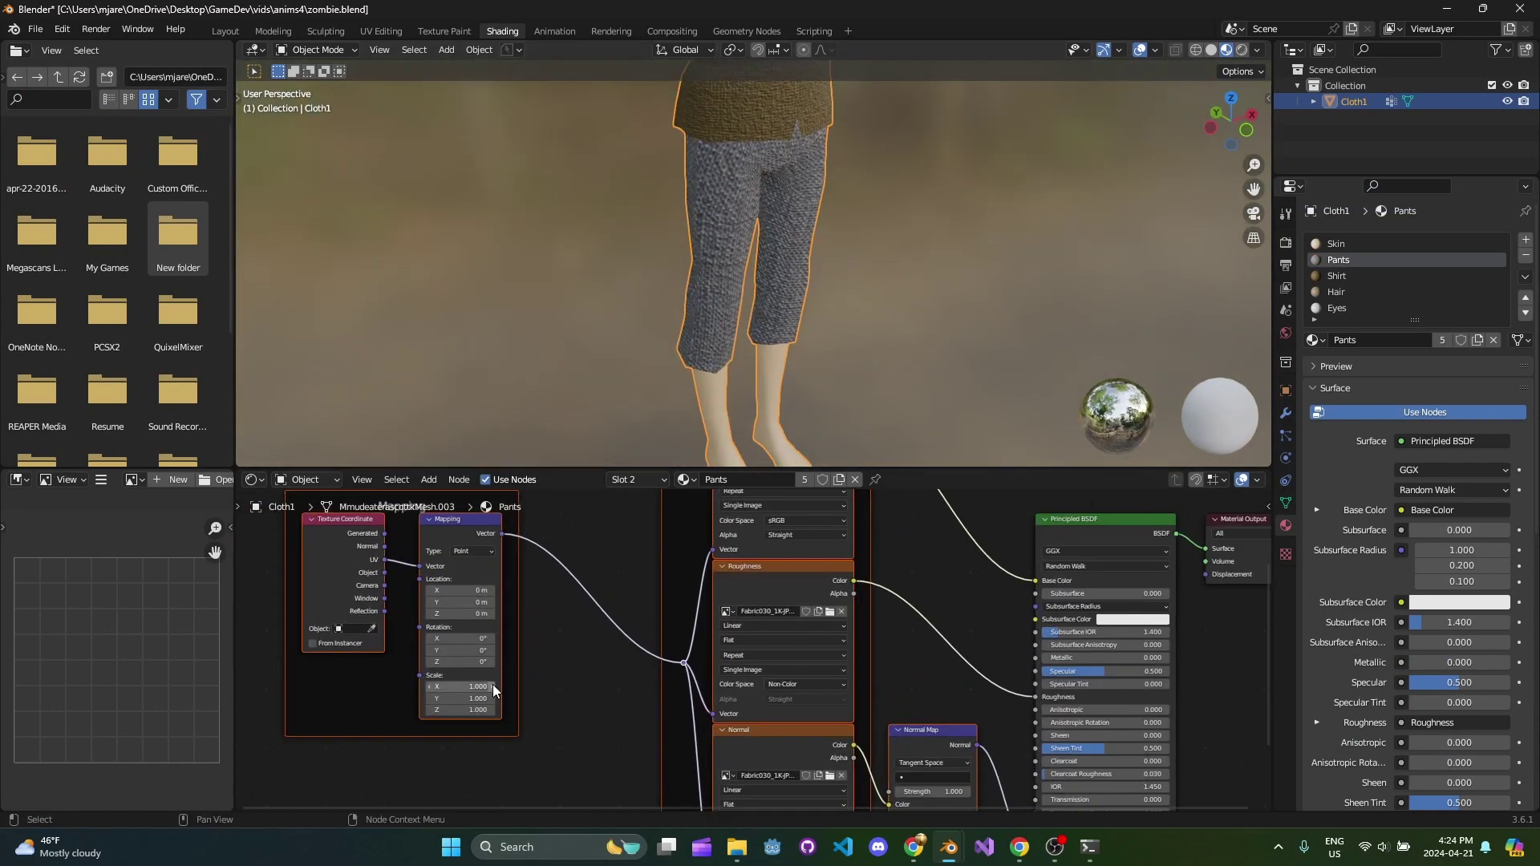
key("Tab")
type("3")
scroll(662, 213, "down", 4)
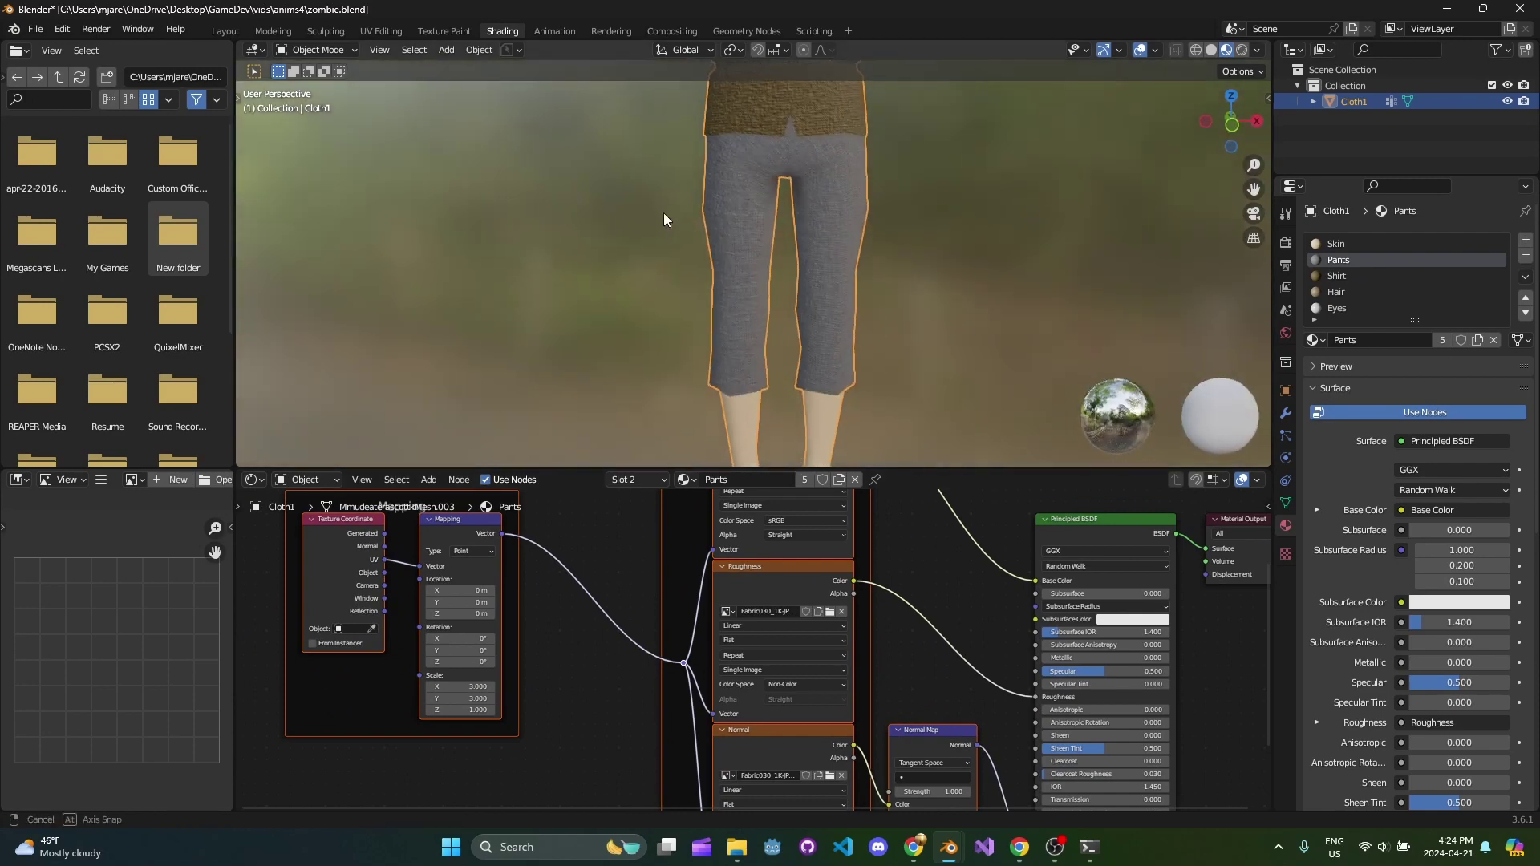
middle_click_drag(714, 176, 828, 281)
scroll(661, 330, "up", 4)
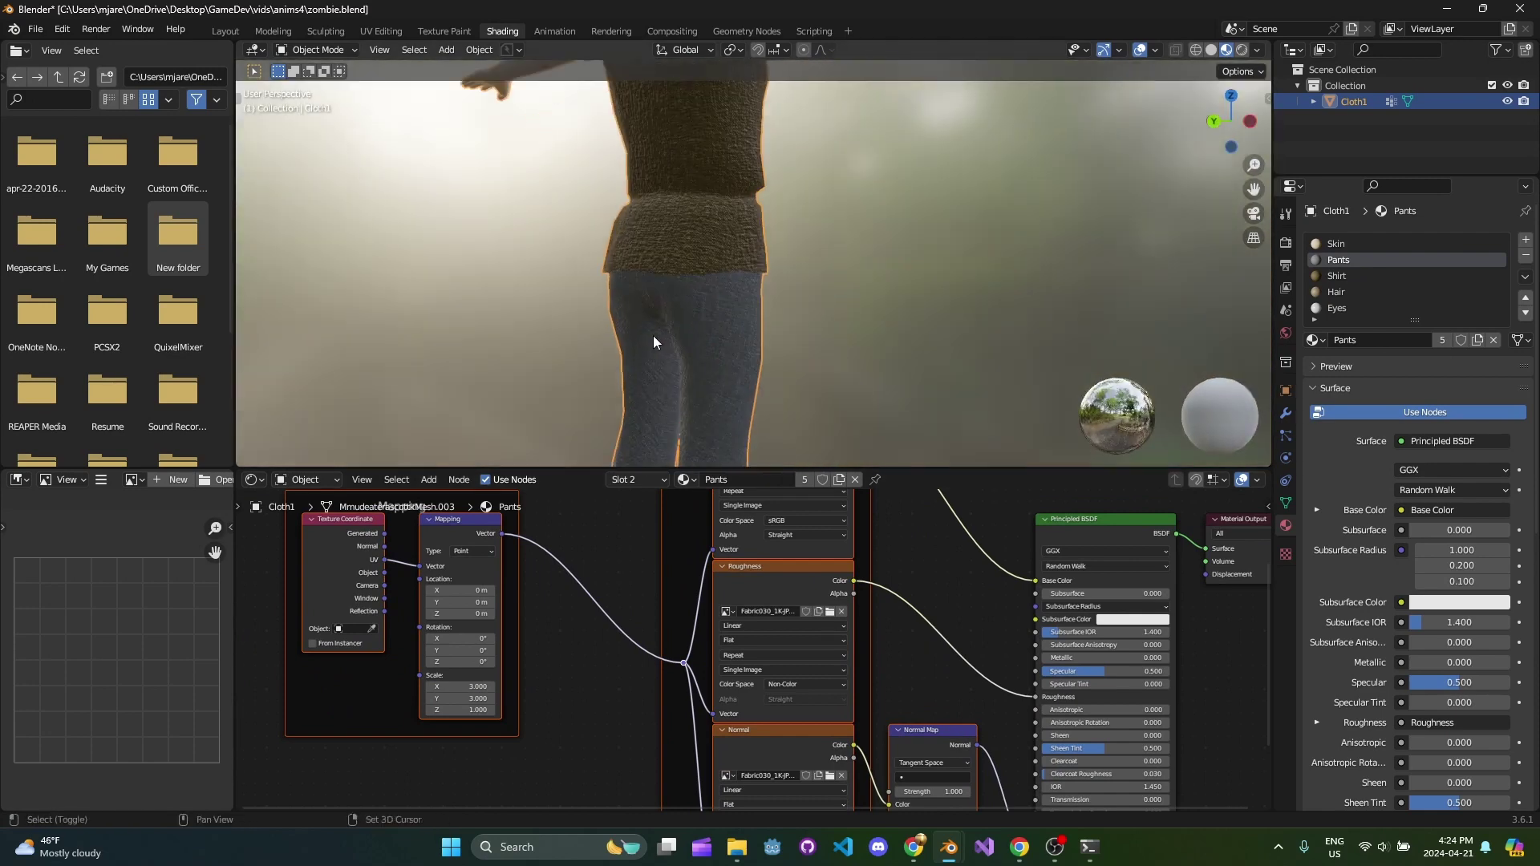
scroll(742, 274, "up", 3)
middle_click_drag(661, 329, 824, 241, "shift")
scroll(821, 340, "down", 4)
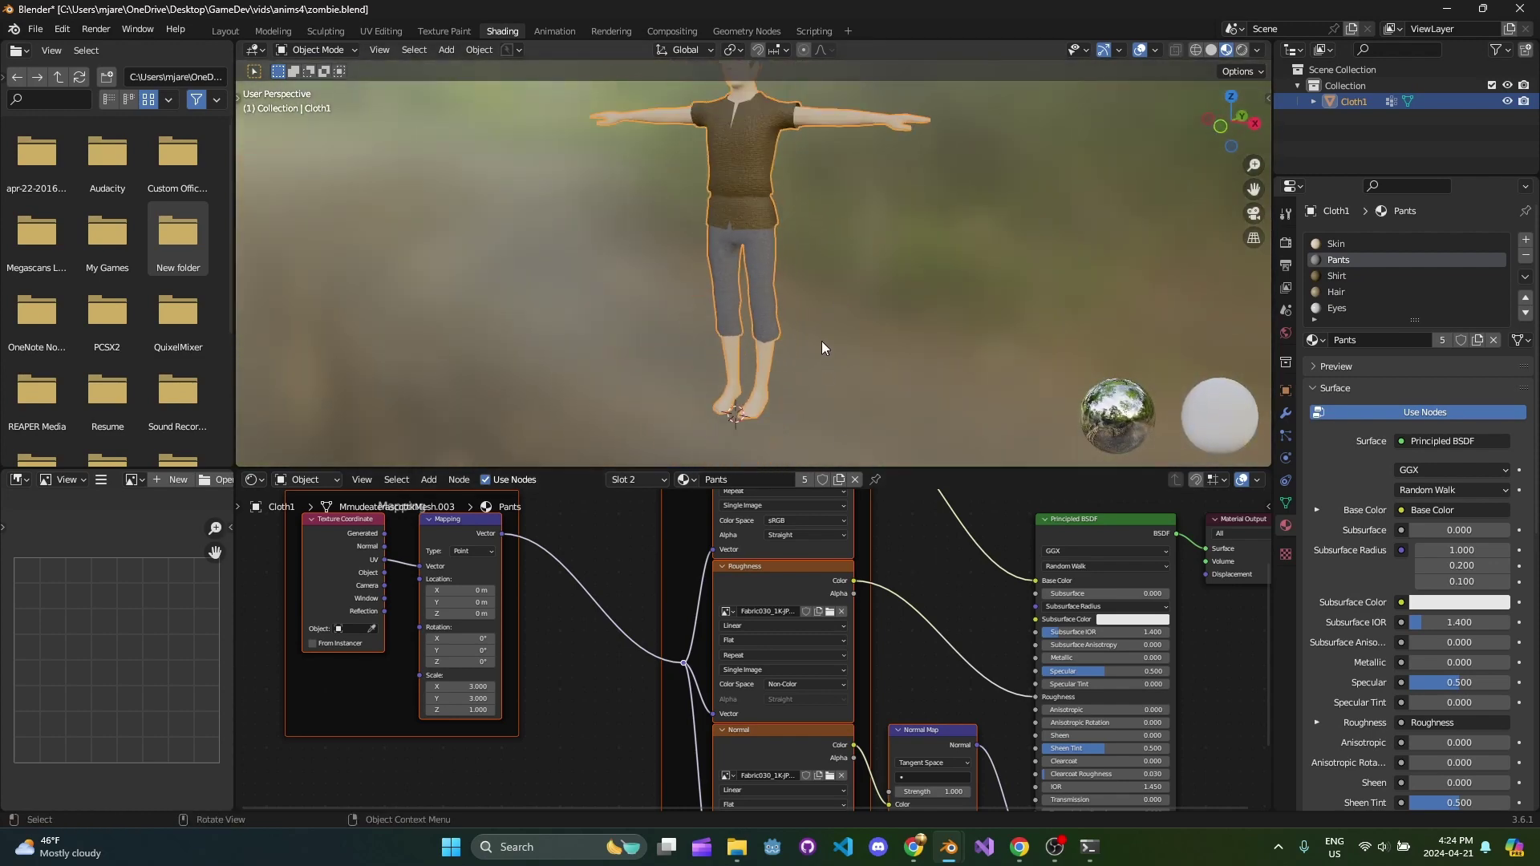
Step: Insert a Color Ramp node between the Pants material's Base Color texture and the Principled BSDF's base color
middle_click_drag(897, 527, 783, 655)
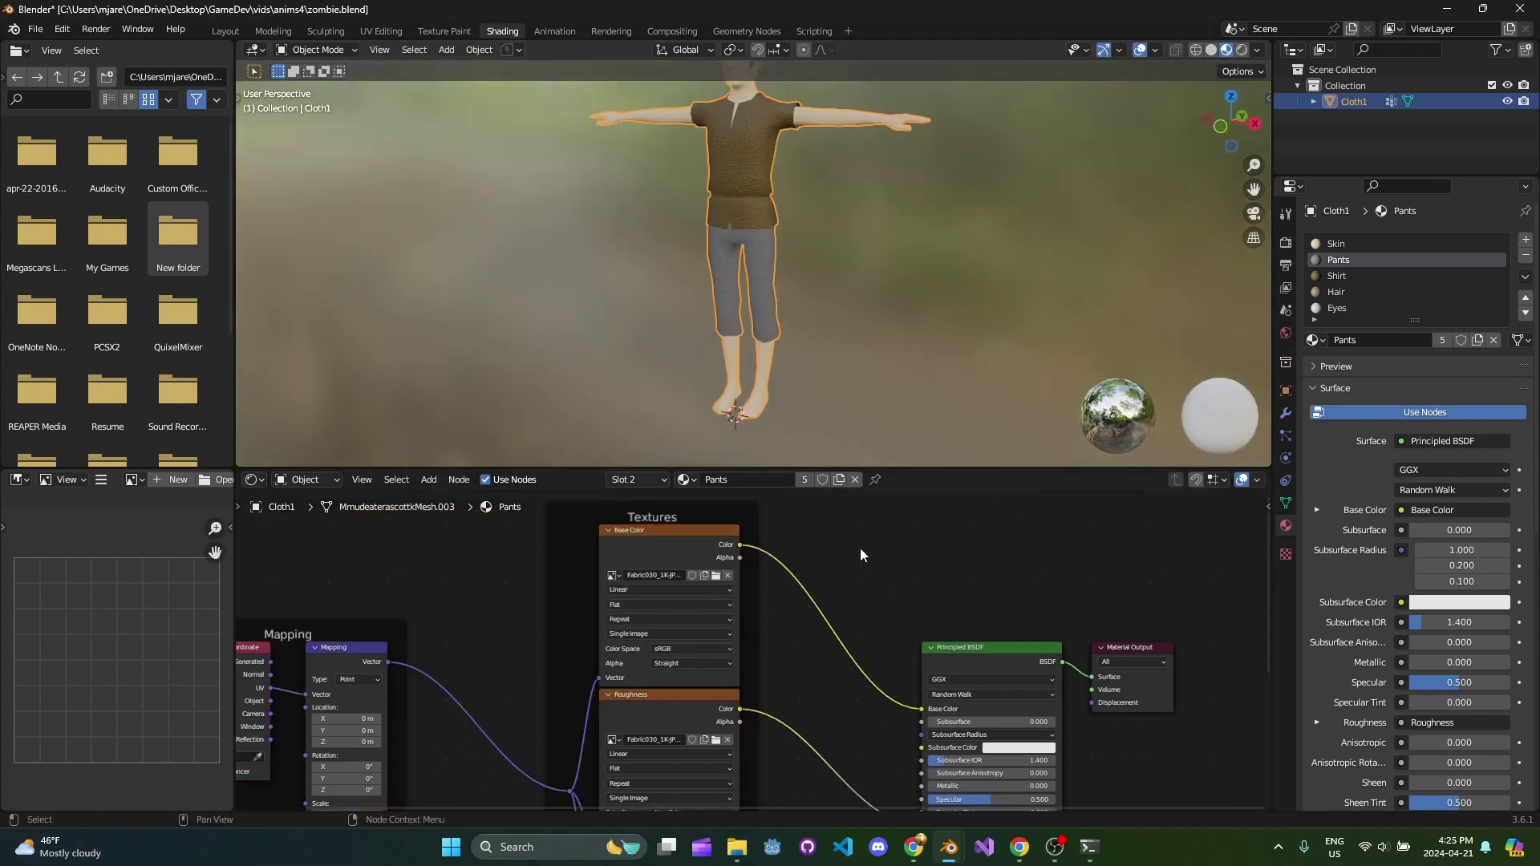
key("F3")
type("color ram")
key("Return")
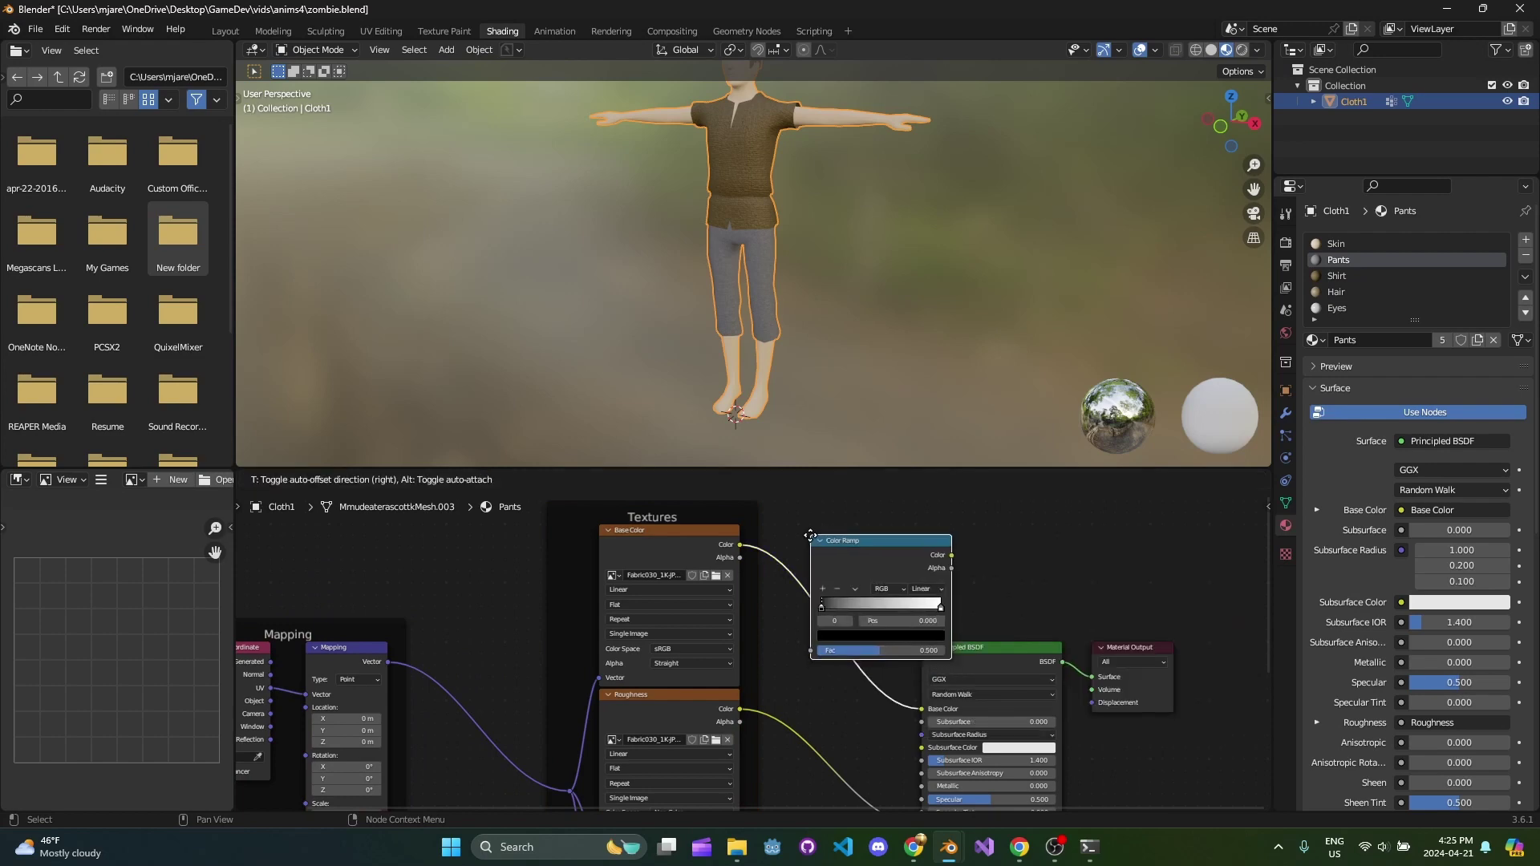
left_click(803, 528)
Step: Change the pants Color Ramp's white stop to a dark, muted tan with a hue of about 0.100 and a value of about 0.219
scroll(821, 318, "up", 5)
middle_click_drag(766, 253, 873, 268)
scroll(767, 225, "down", 2)
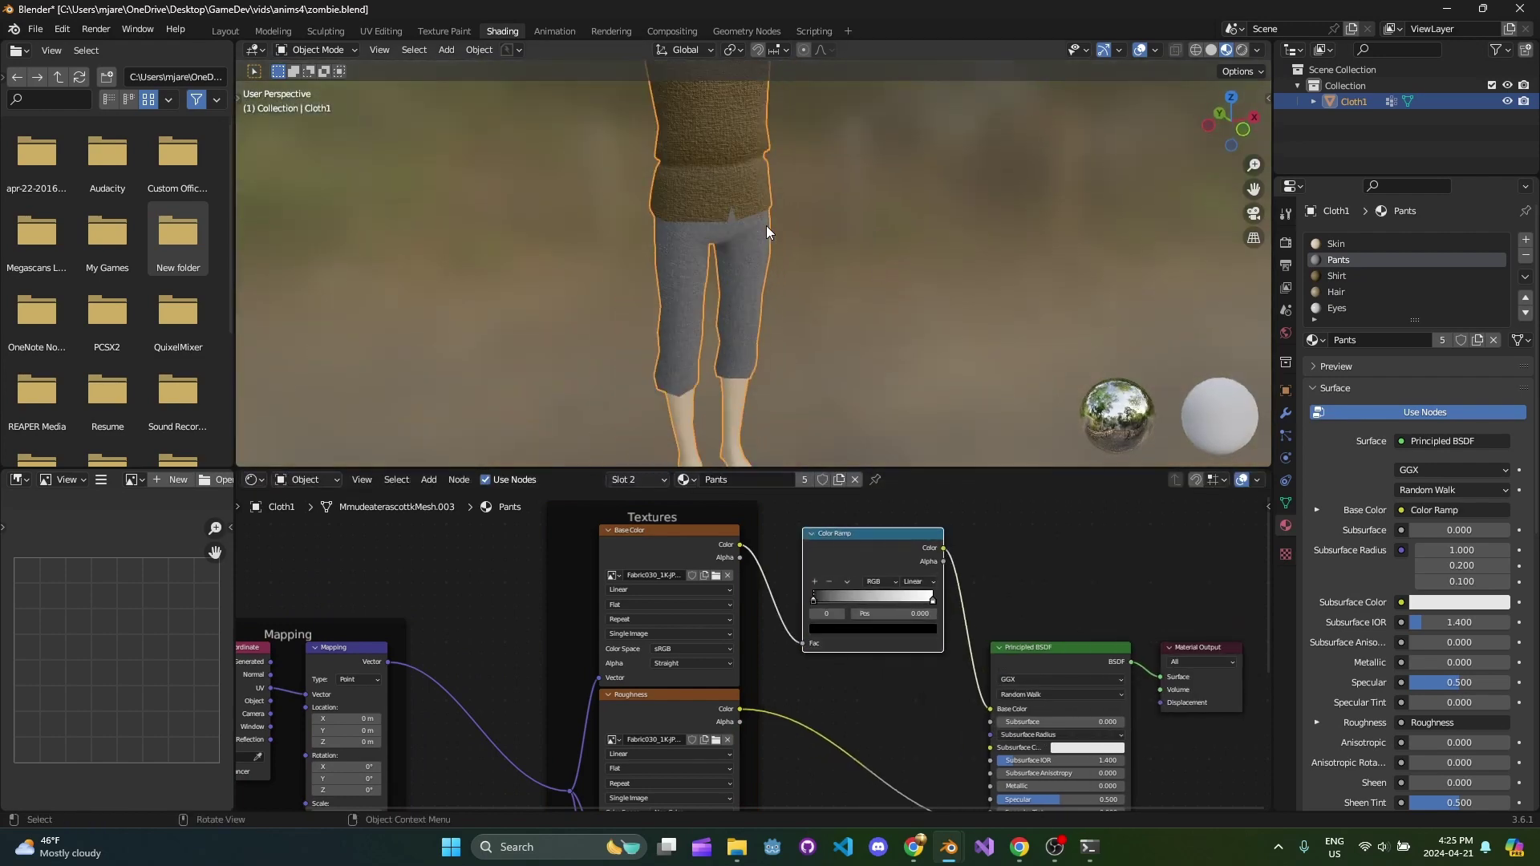
middle_click_drag(766, 224, 768, 258, "shift")
scroll(869, 551, "up", 1)
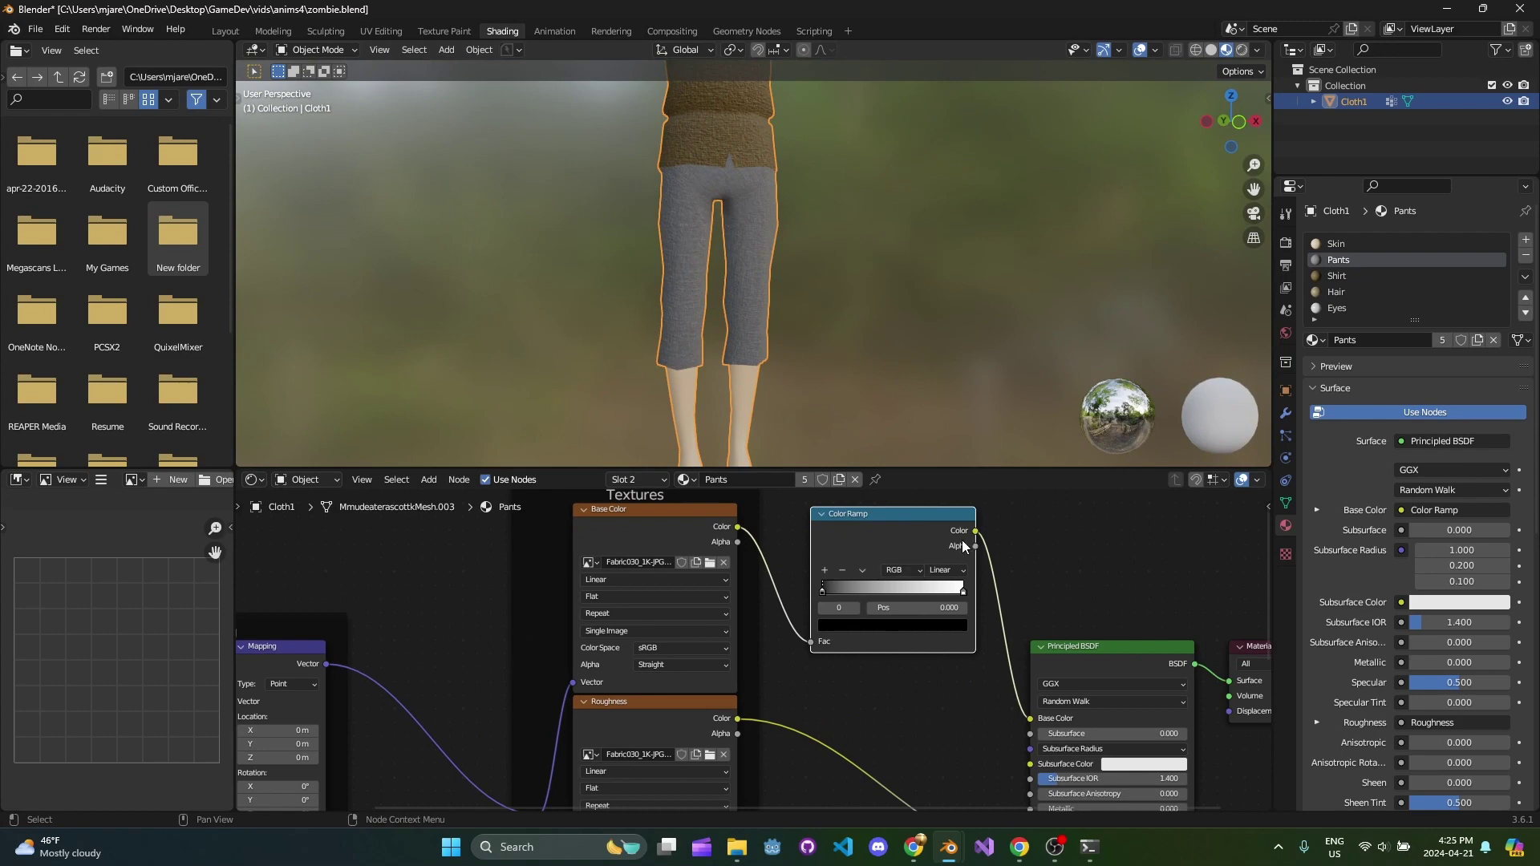
left_click(963, 592)
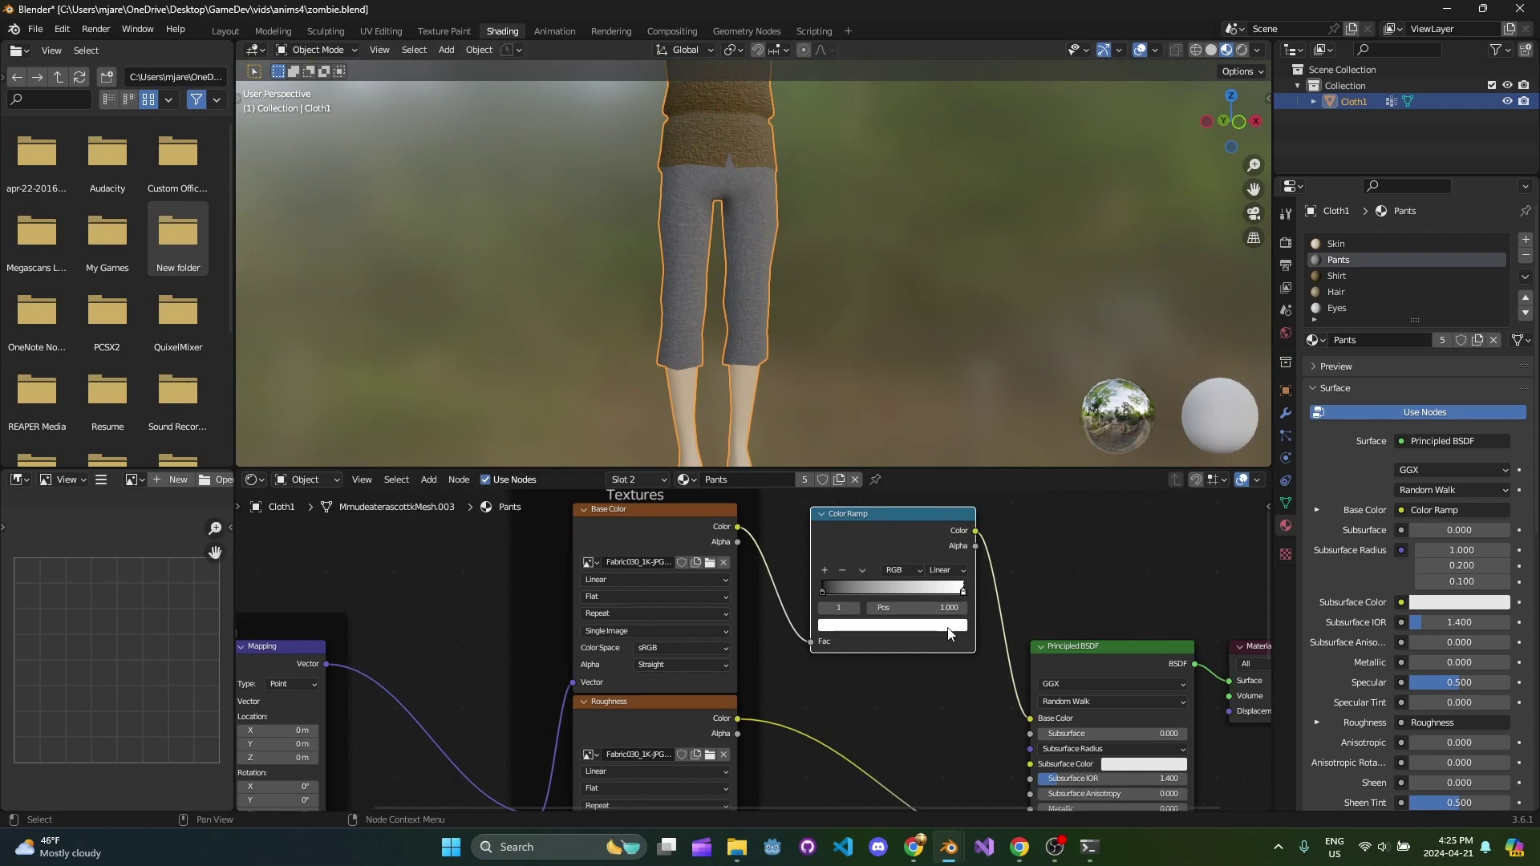
left_click(891, 625)
left_click(879, 479)
left_click_drag(878, 480, 863, 493)
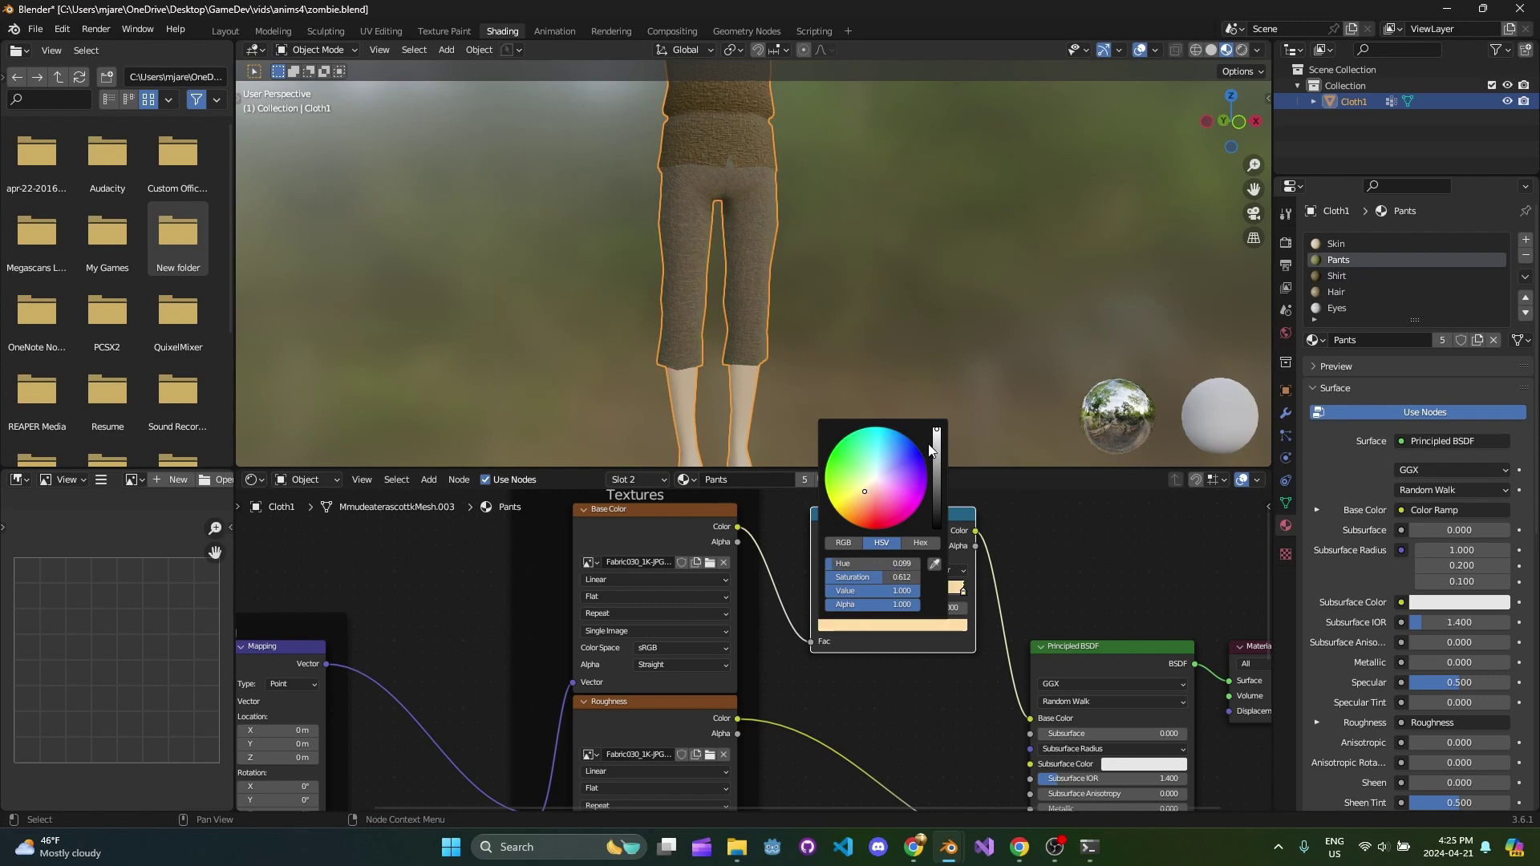
left_click_drag(935, 449, 940, 484)
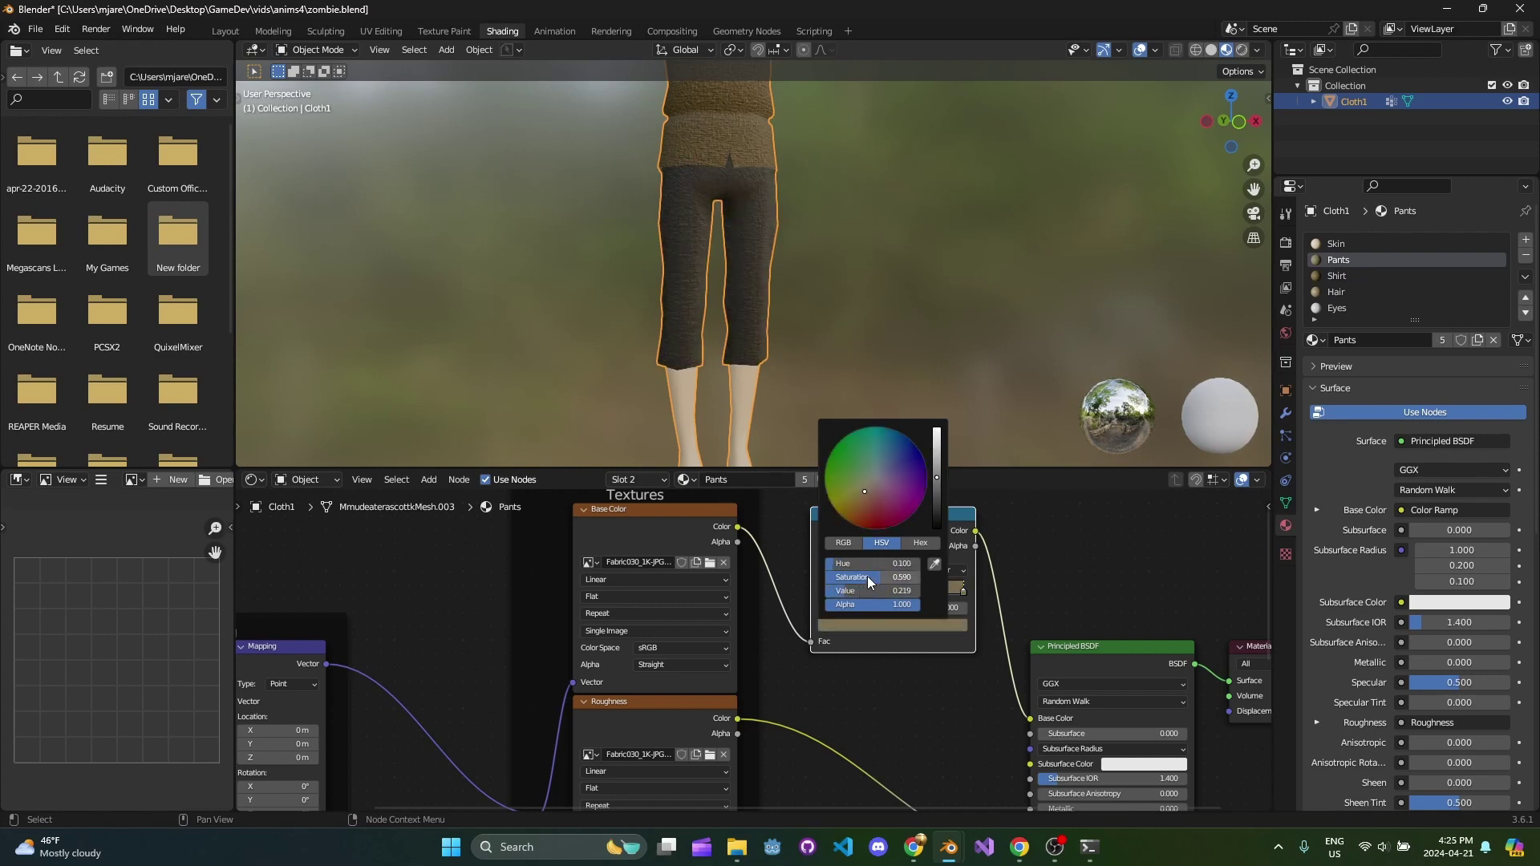
Step: Set the Pants material's metallic value to about 0.027 and compare the outfit from several angles
scroll(763, 311, "down", 5)
left_click(778, 303)
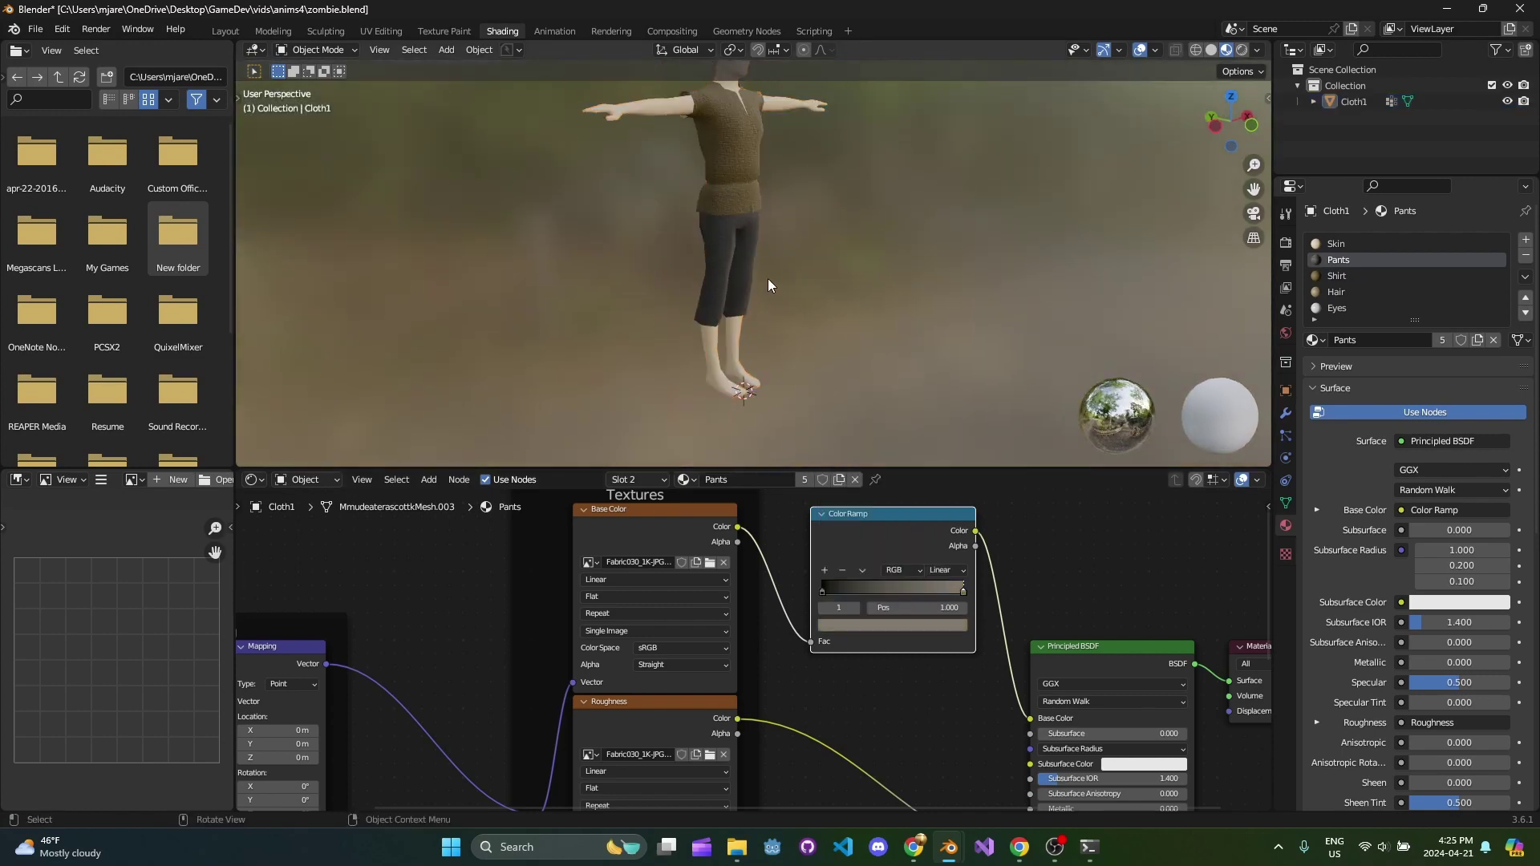
middle_click_drag(654, 275, 680, 300)
scroll(966, 298, "up", 4)
left_click(916, 272)
middle_click_drag(1088, 657, 988, 452)
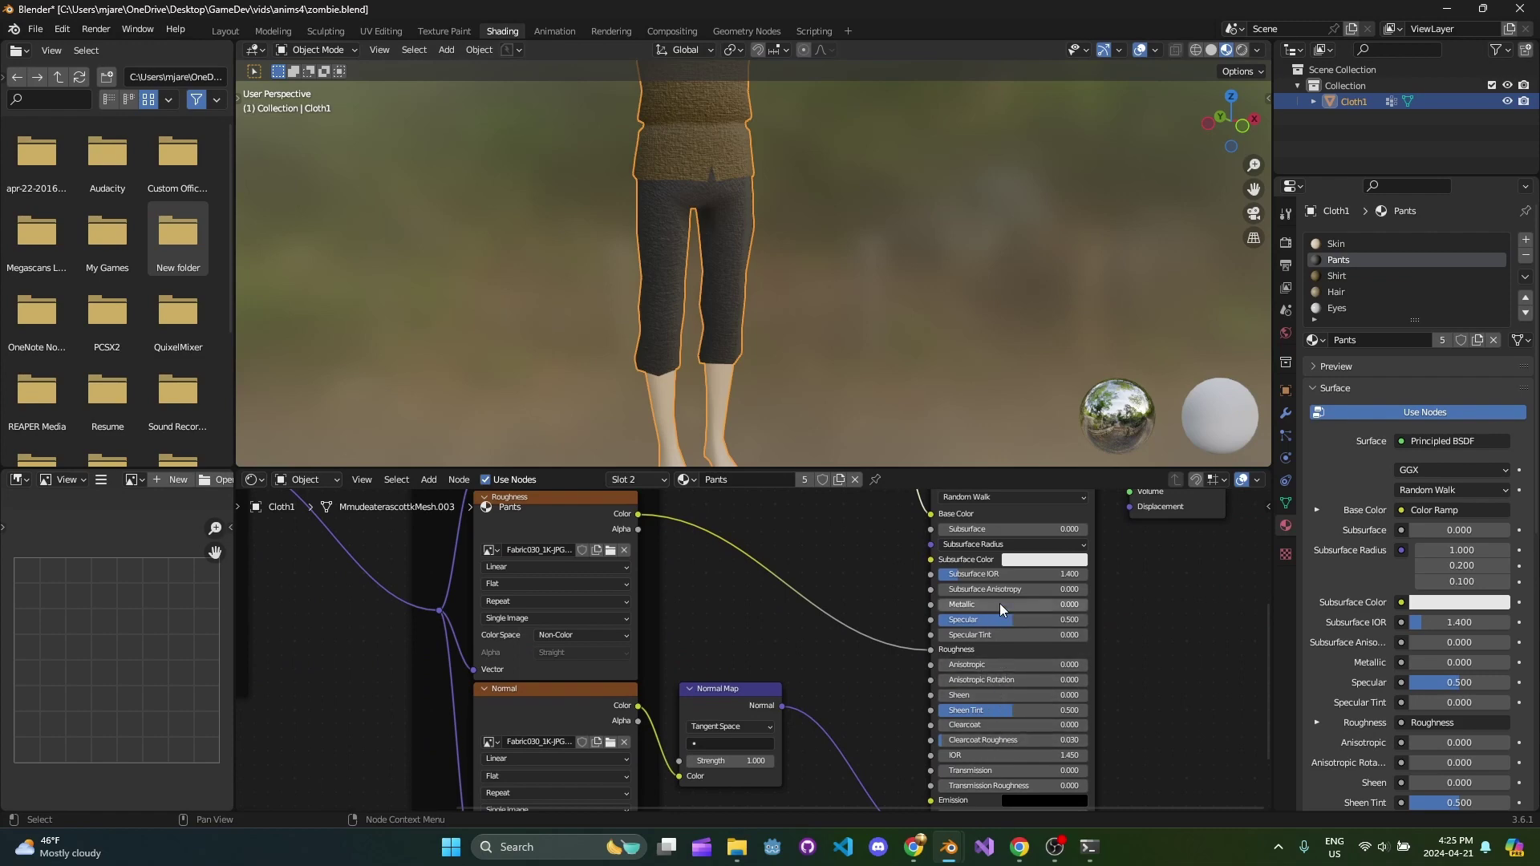
left_click_drag(1000, 604, 938, 604)
left_click_drag(948, 604, 942, 604)
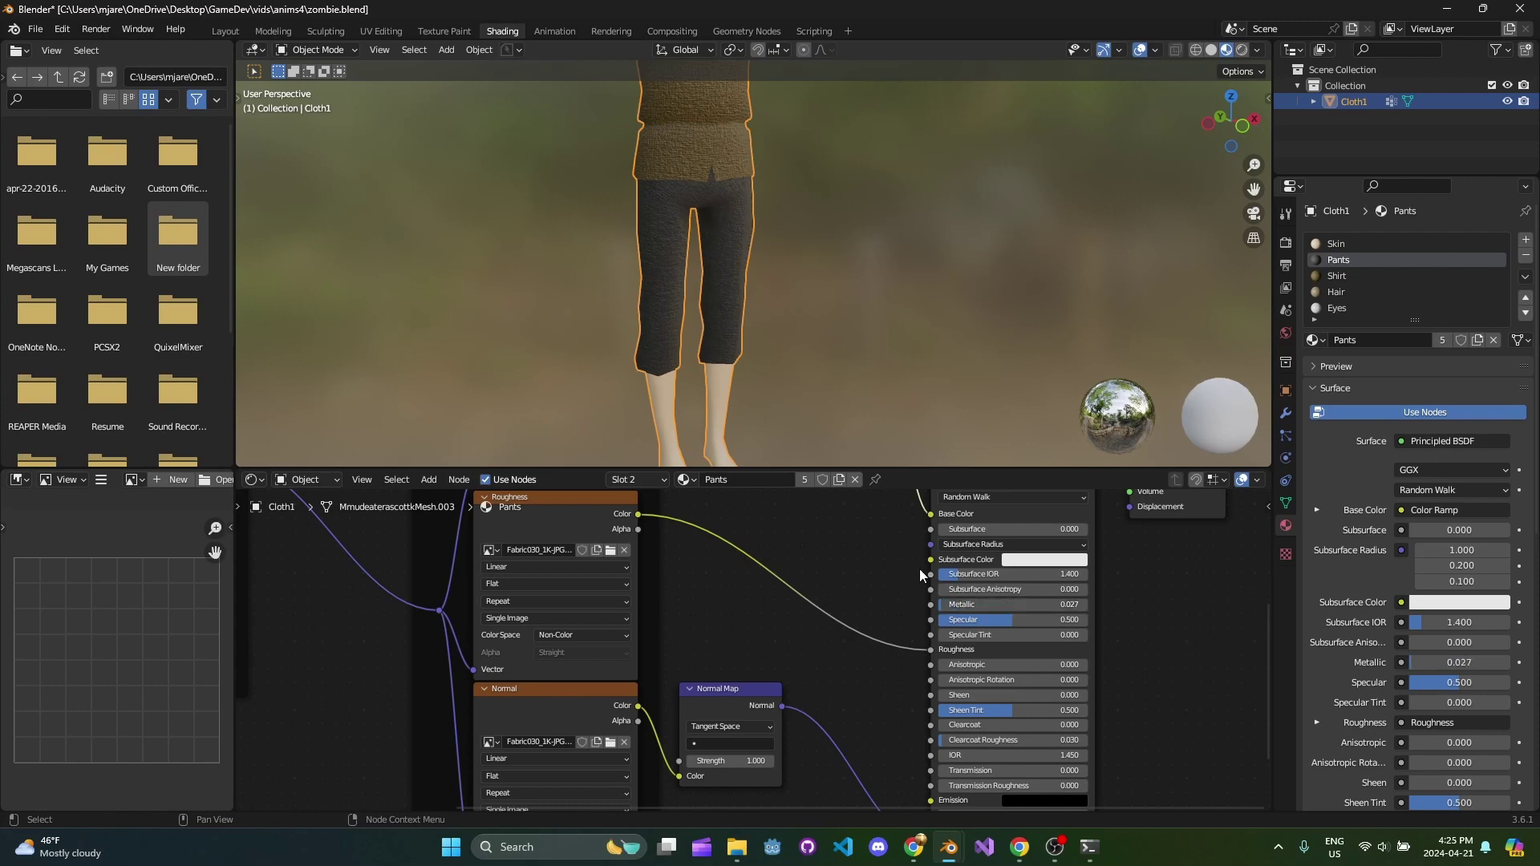
middle_click_drag(722, 329, 681, 346)
left_click(858, 294)
scroll(808, 271, "down", 2)
left_click(775, 311)
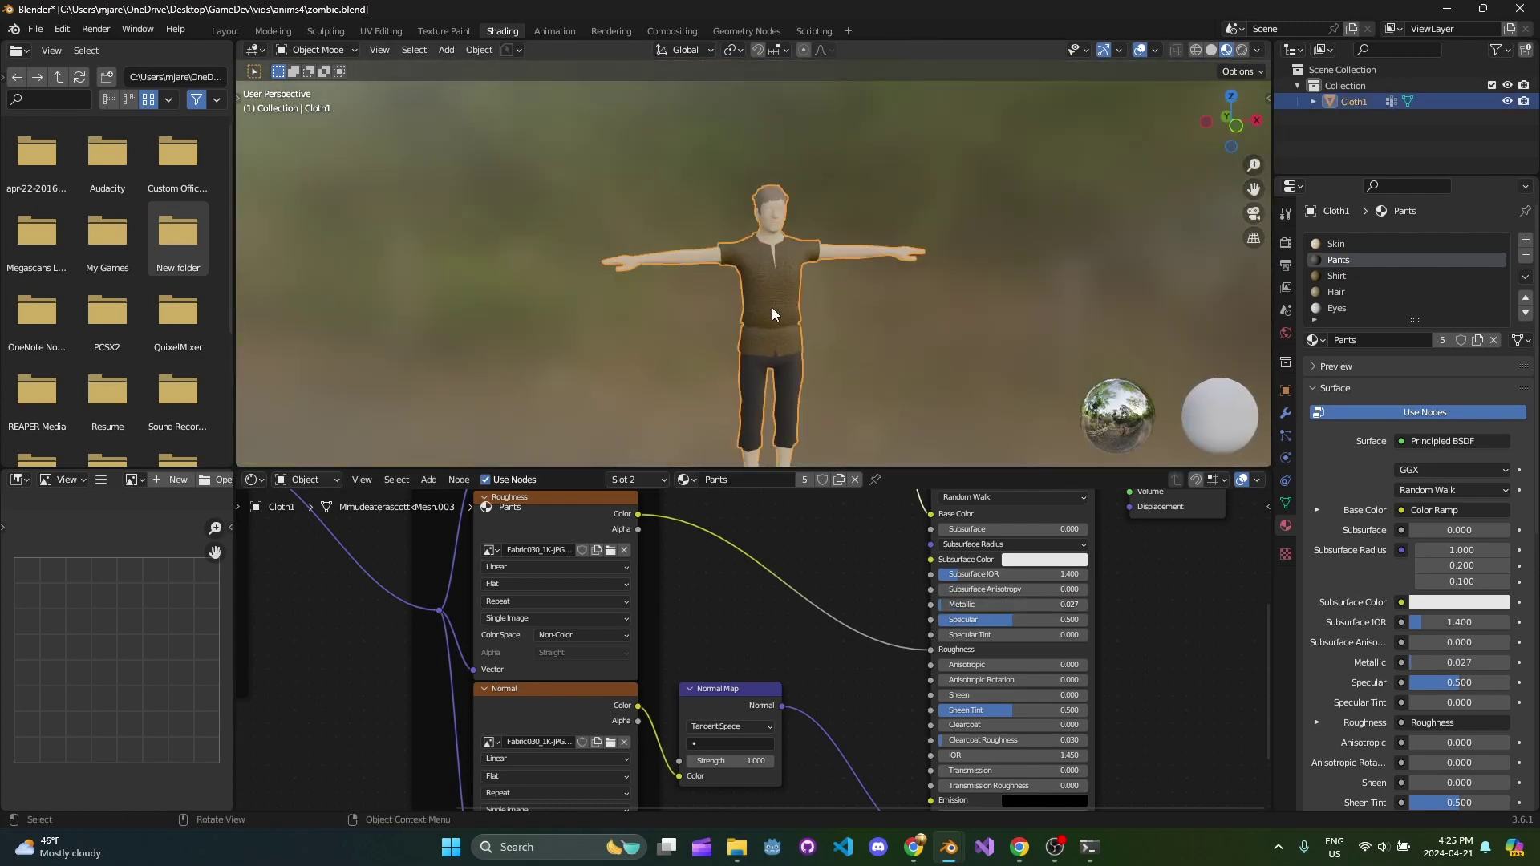
Step: Switch to the Skin material slot and desaturate its base color to a paler skin tone
scroll(775, 311, "up", 3)
middle_click_drag(767, 274, 859, 353)
left_click(647, 483)
left_click(612, 517)
scroll(749, 202, "up", 4)
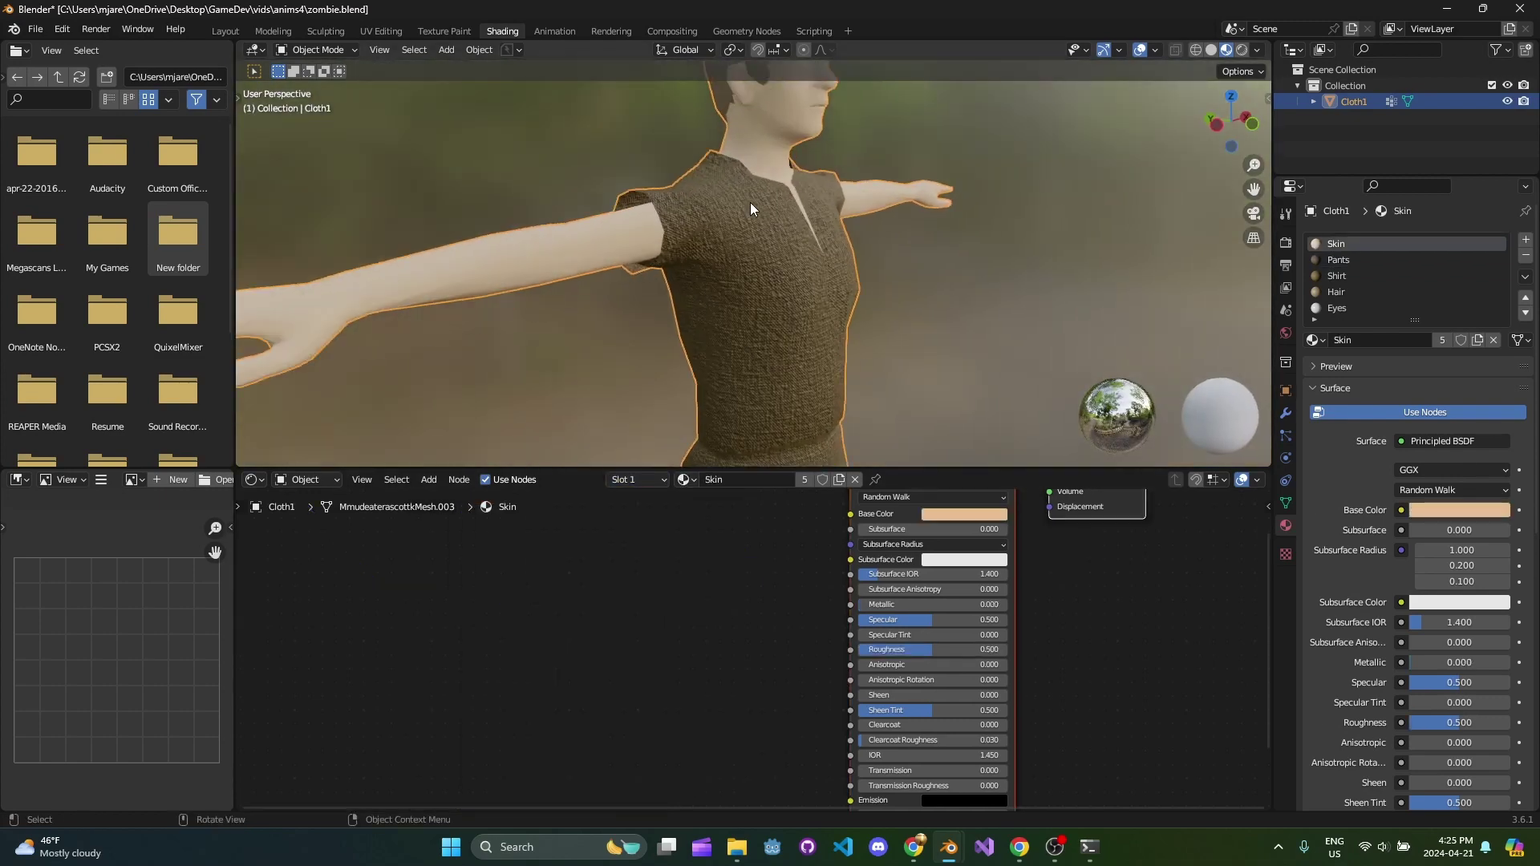
left_click(973, 515)
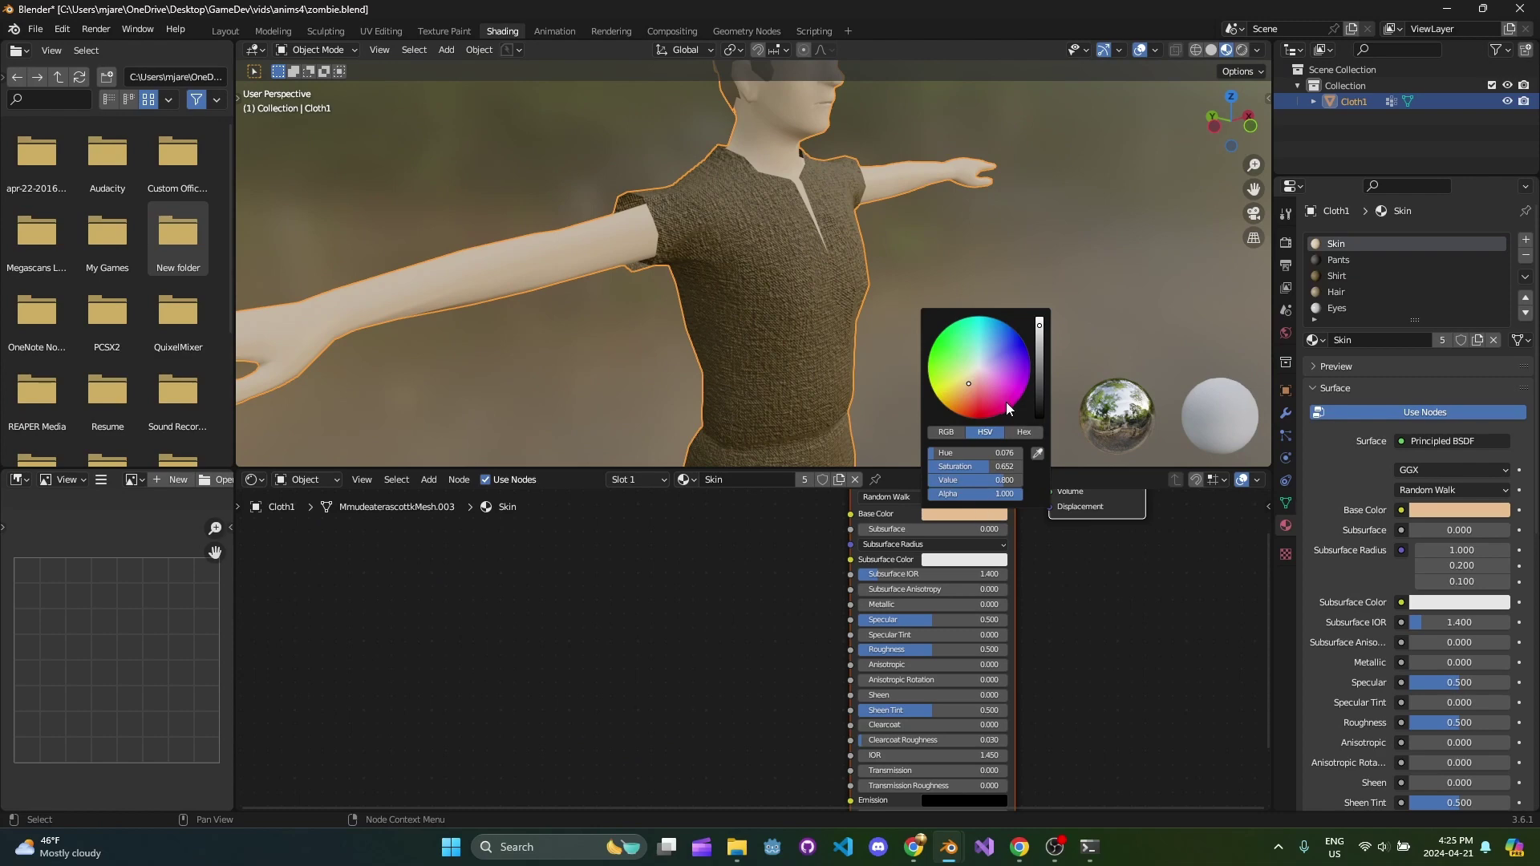
left_click_drag(990, 465, 964, 466)
scroll(793, 287, "down", 3)
middle_click_drag(793, 287, 694, 146)
scroll(714, 332, "up", 3)
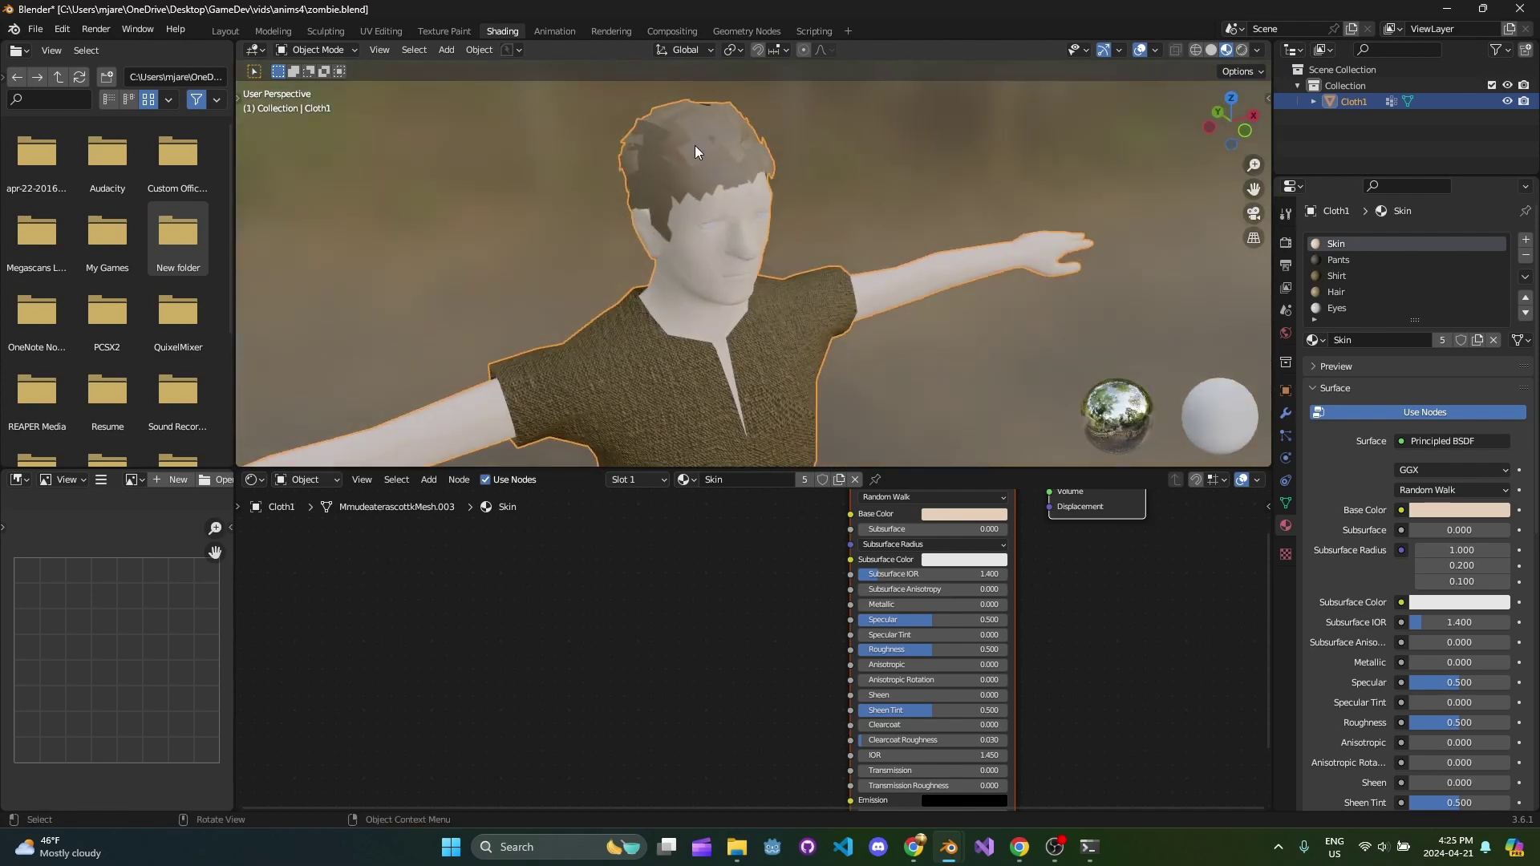
left_click(683, 483)
left_click(734, 518)
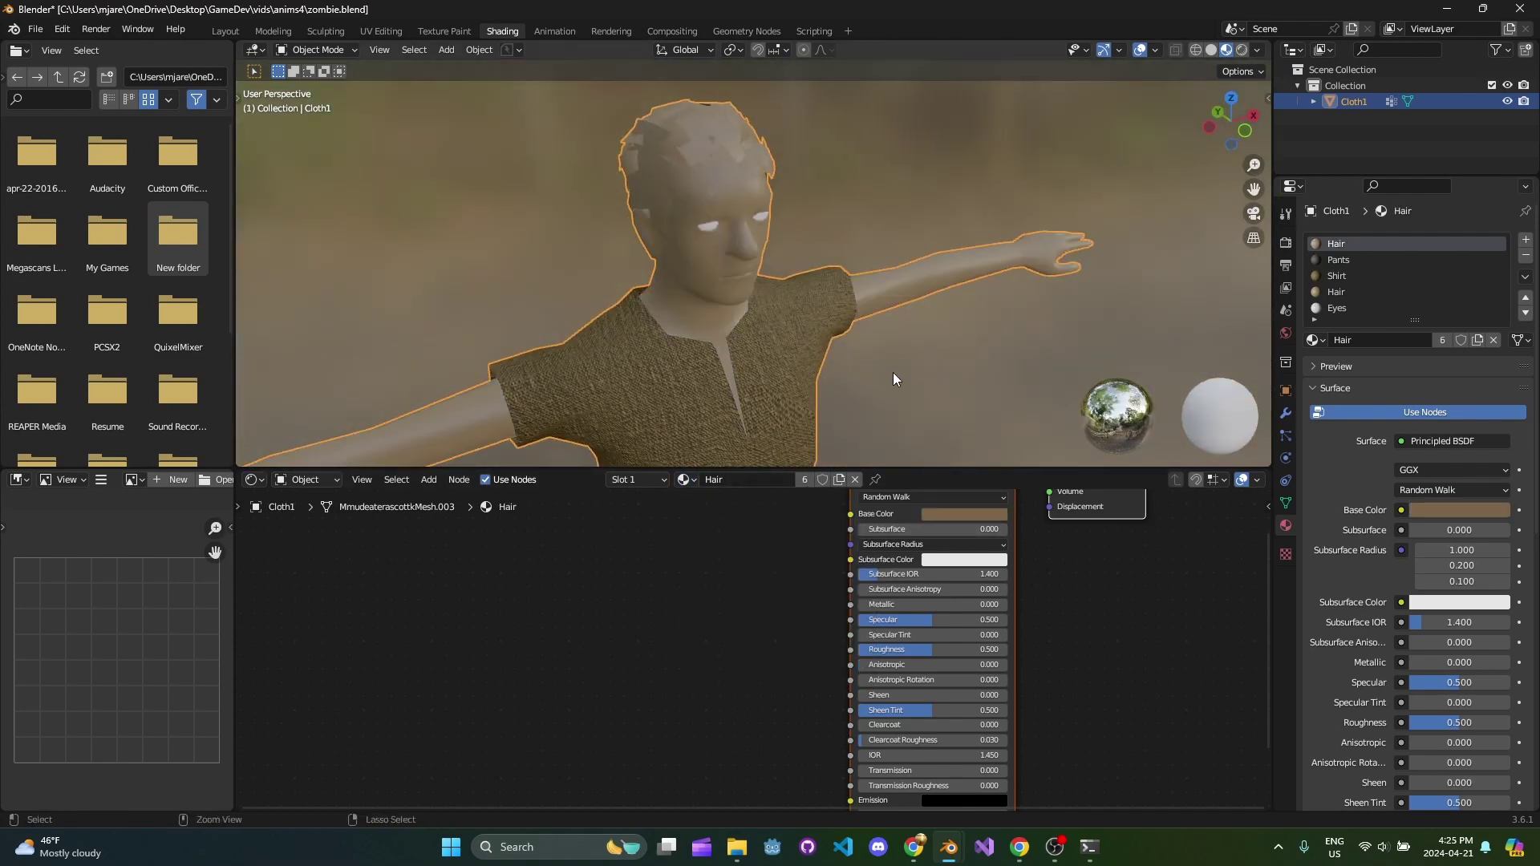
key("ctrl+z")
Step: Save the file, switch to the Hair material slot and darken its base color to a value of about 0.047
key("ctrl+s")
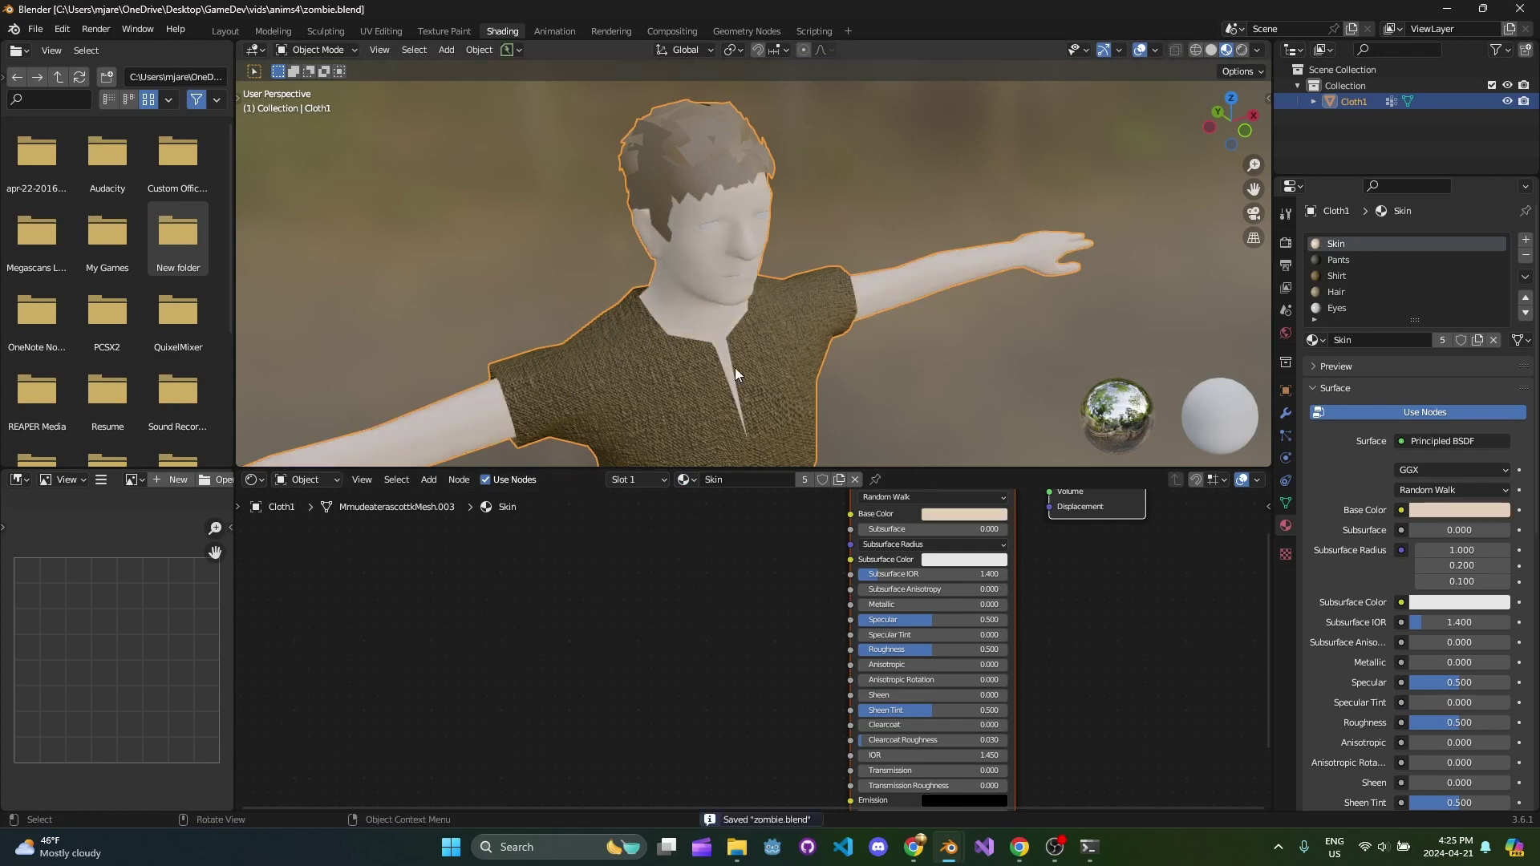
left_click(695, 479)
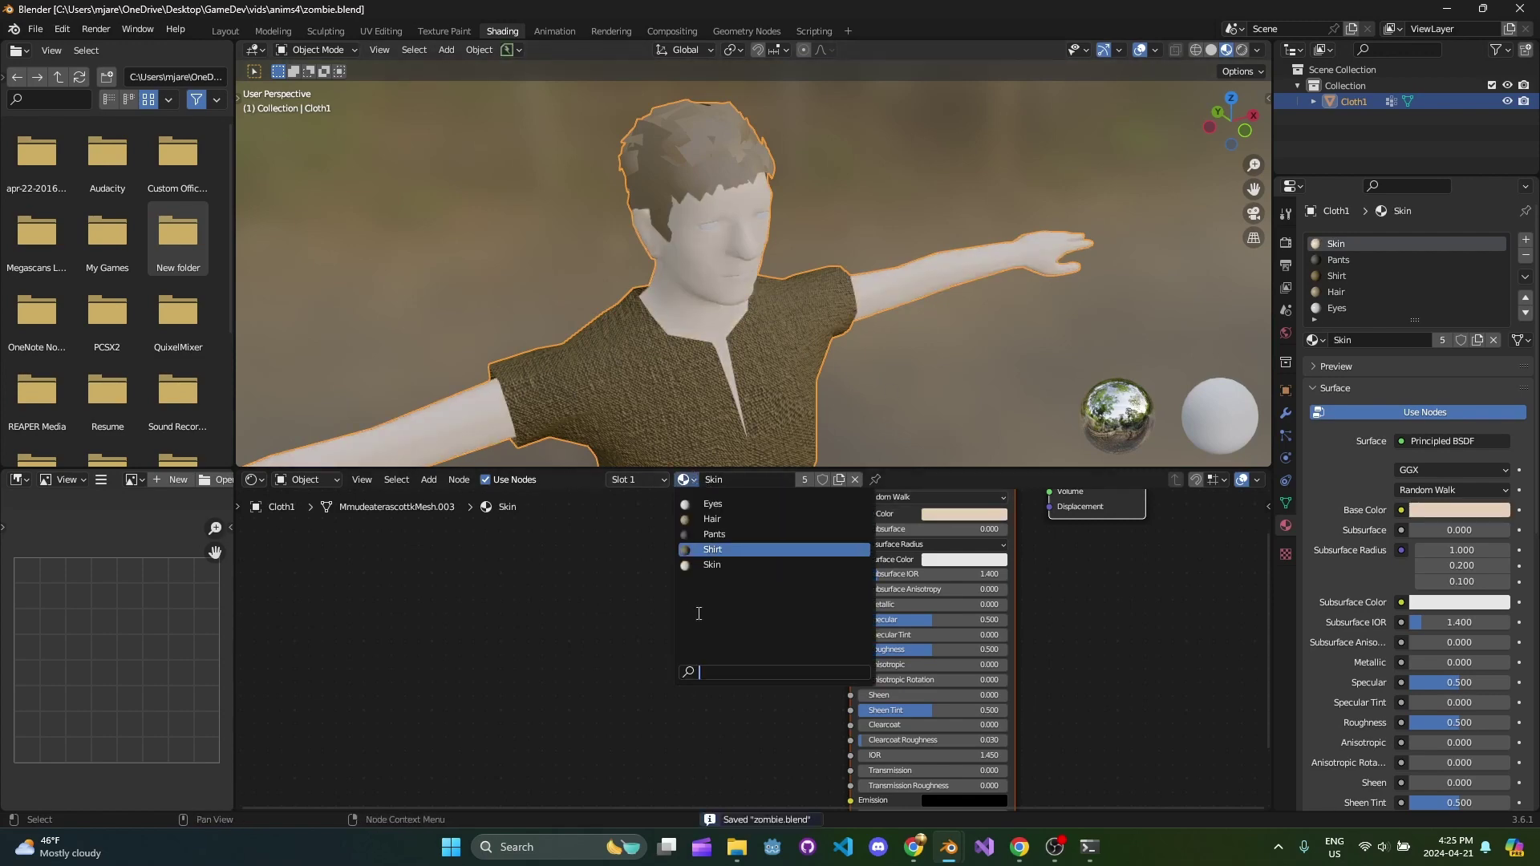
left_click(636, 482)
left_click(603, 562)
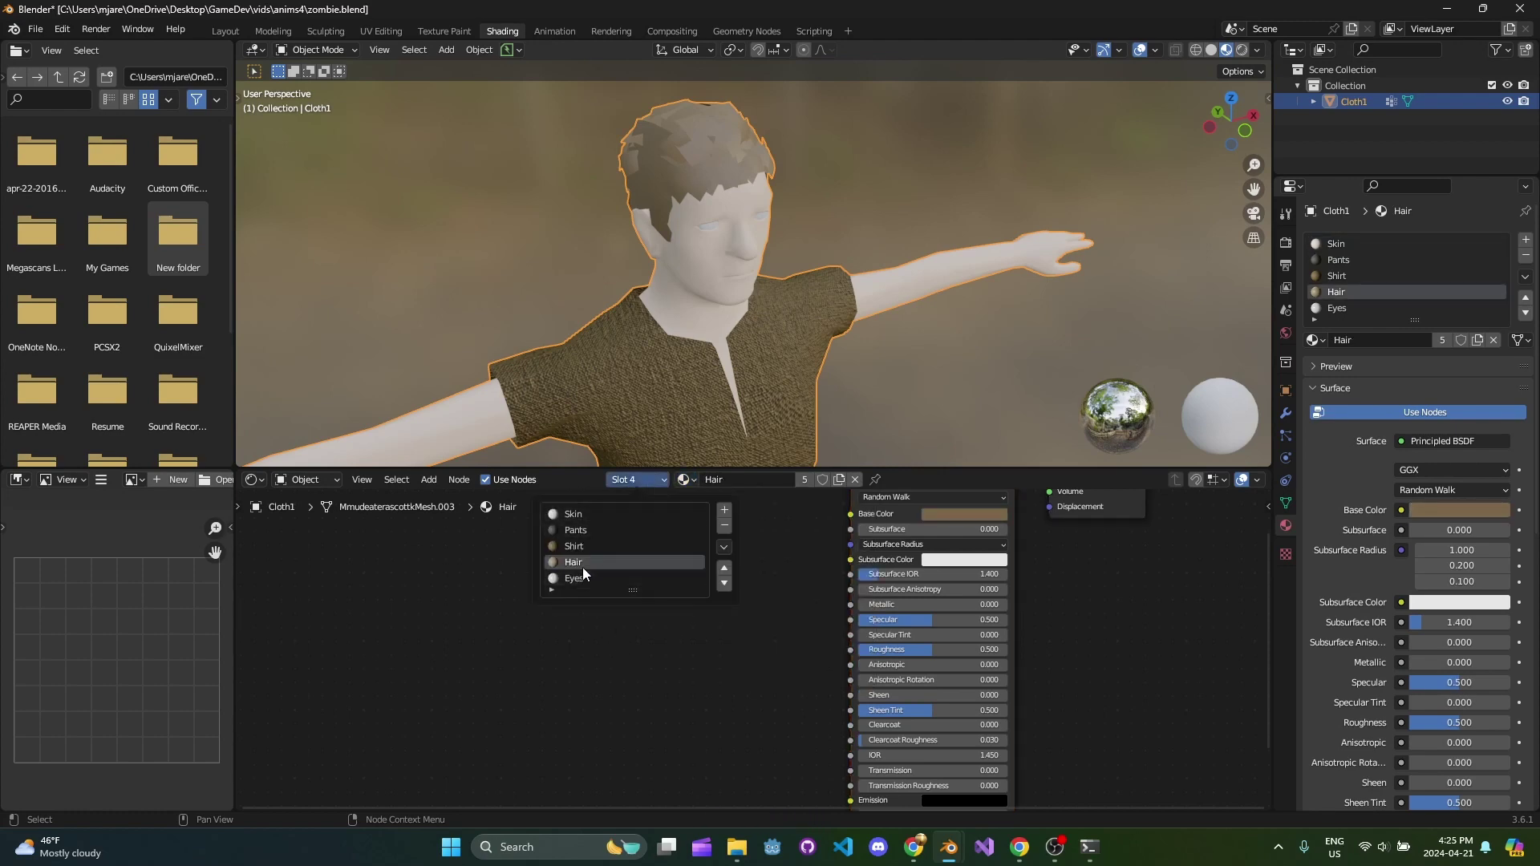
left_click(951, 513)
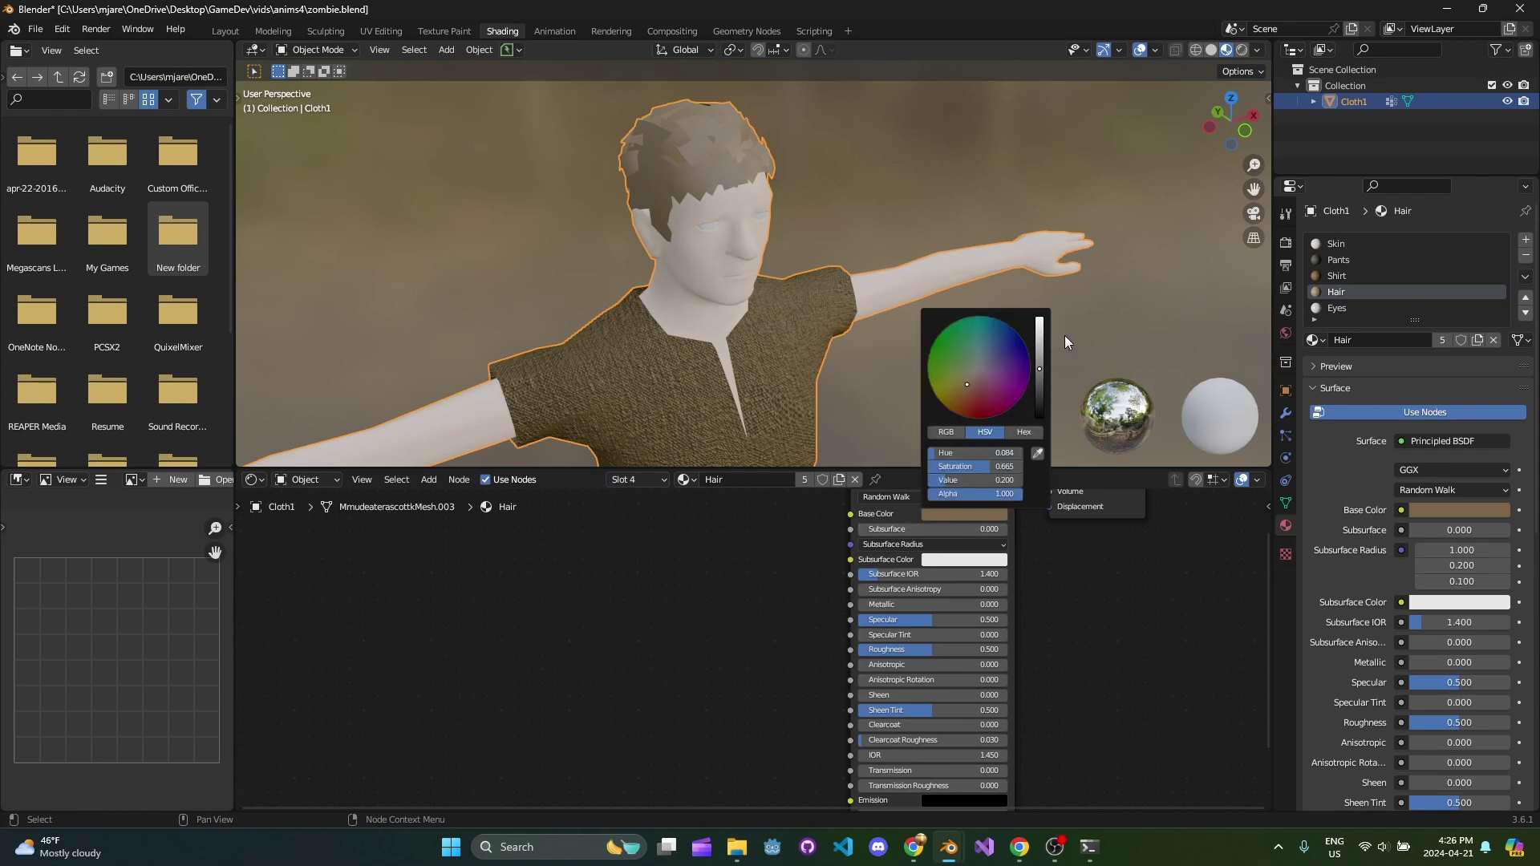
left_click_drag(1039, 368, 1039, 395)
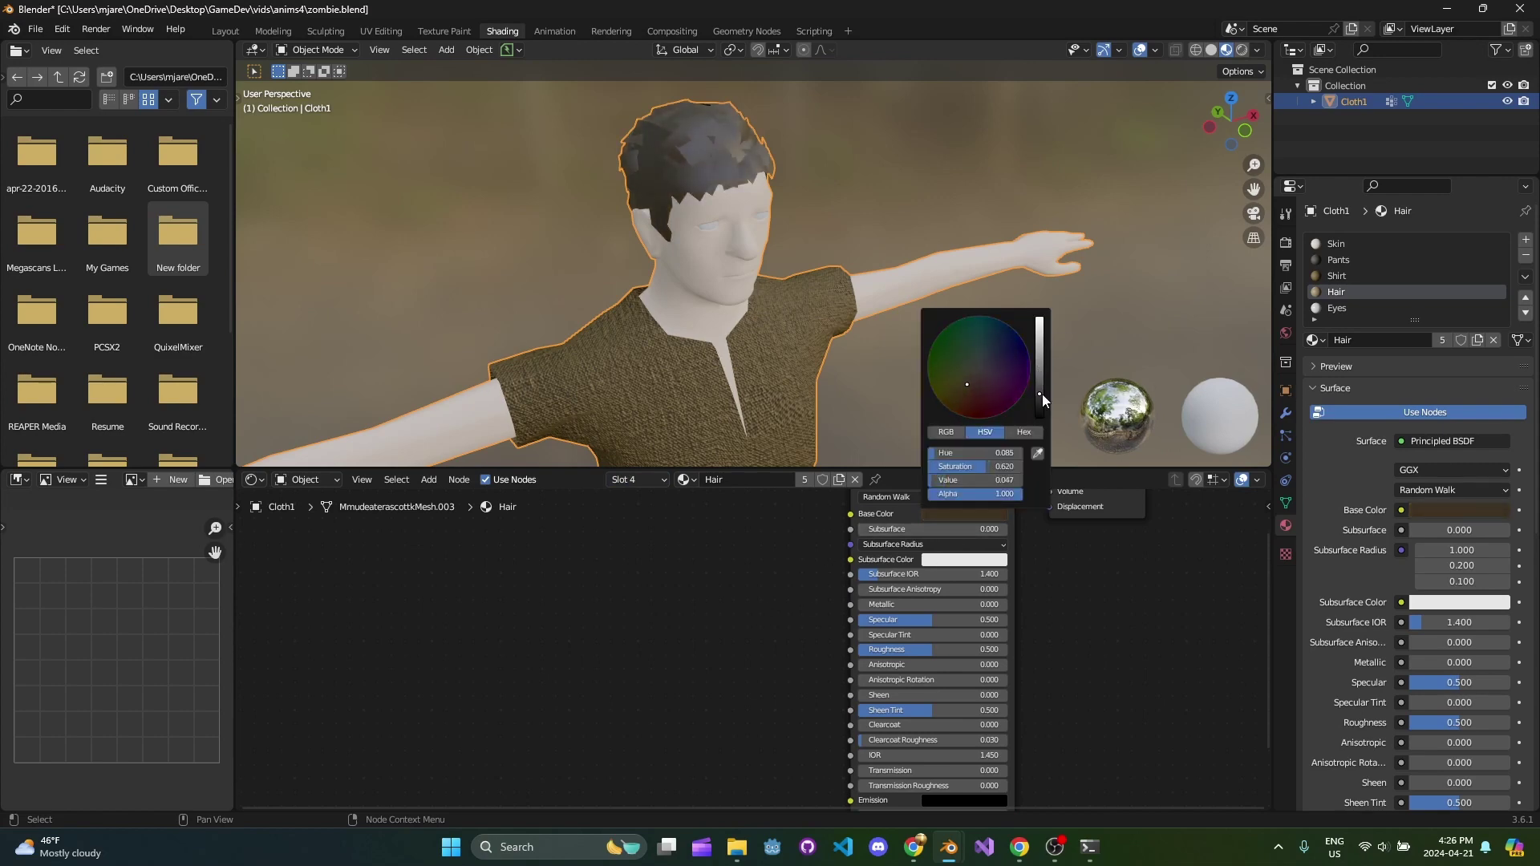
middle_click_drag(922, 280, 908, 514)
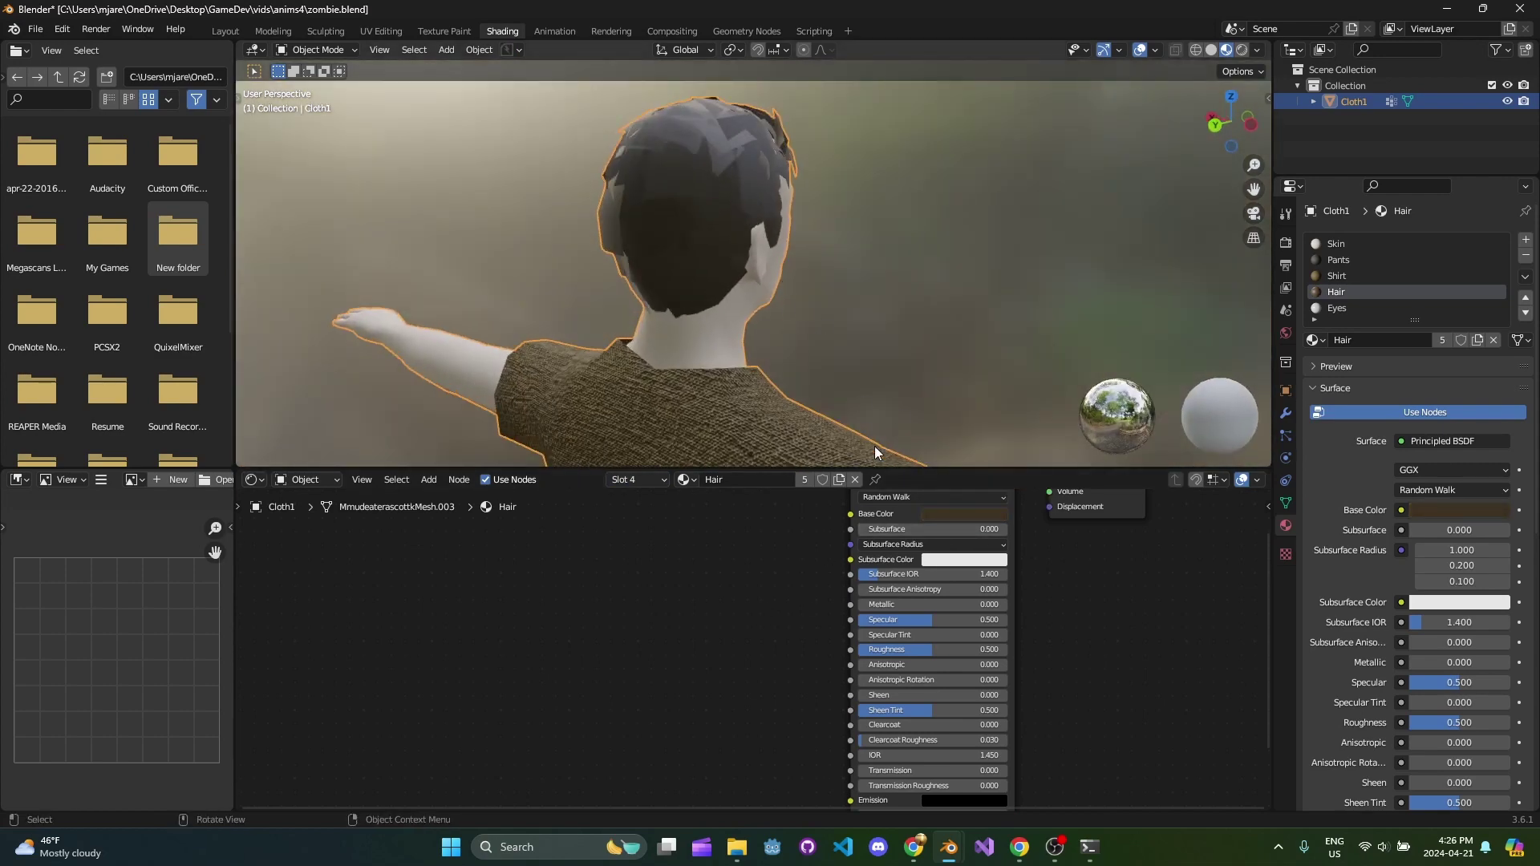
Step: Set the Hair material's metallic to about 0.232, specular to about 0.177 and roughness to about 0.673, and save the file
scroll(949, 617, "up", 3)
left_click_drag(950, 593, 985, 593)
left_click_drag(979, 650, 1013, 650)
middle_click_drag(789, 407, 948, 408)
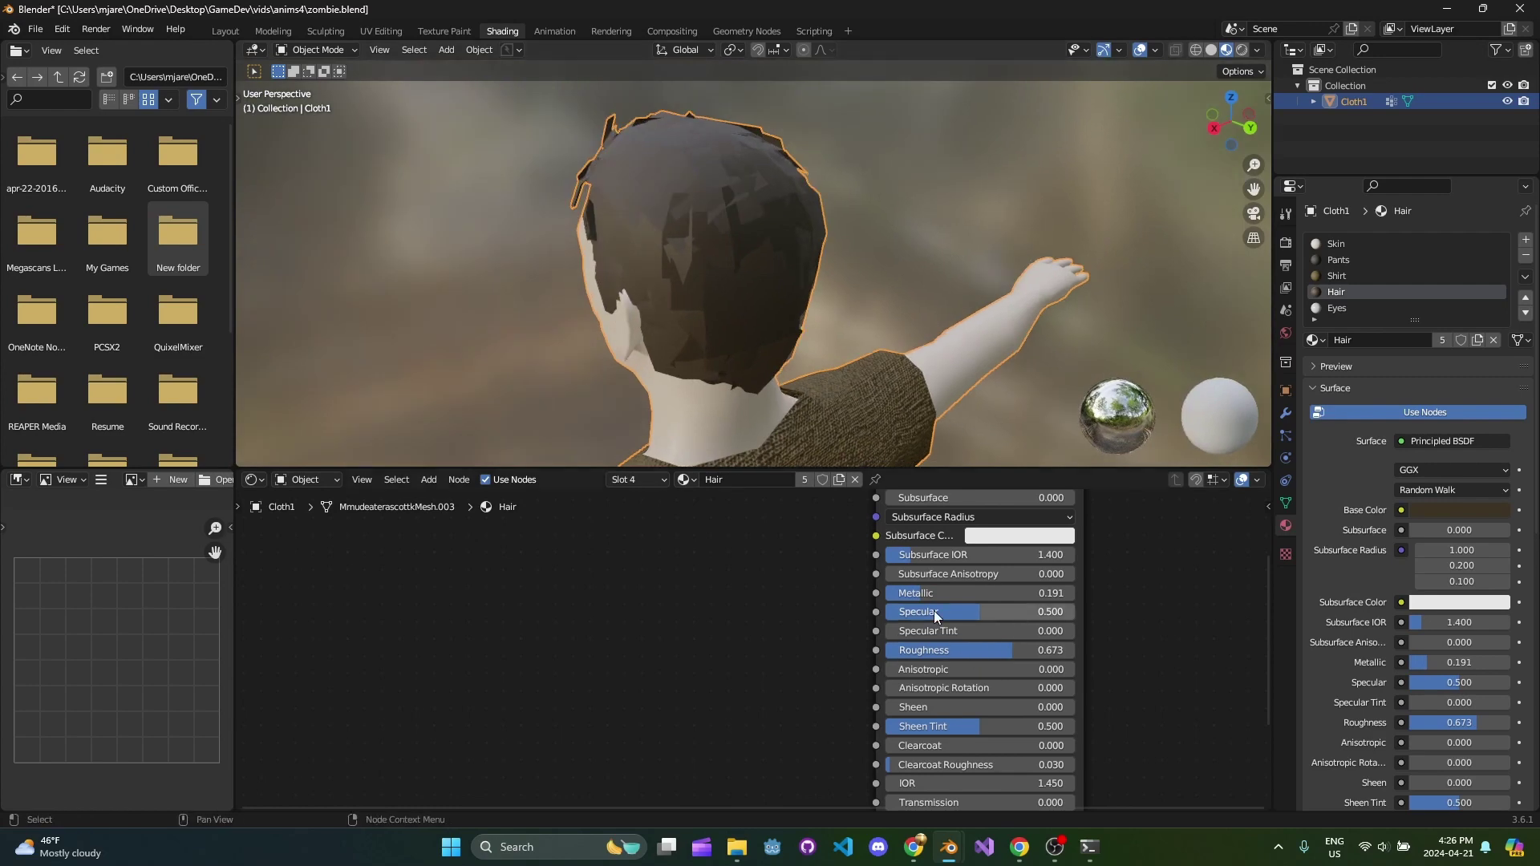
mouse_move(933, 611)
left_mouse_down()
mouse_move(1044, 612)
mouse_move(919, 612)
mouse_move(1018, 592)
mouse_move(916, 593)
mouse_move(1007, 593)
mouse_move(929, 592)
left_mouse_up()
middle_click_drag(789, 350, 823, 205)
left_click(879, 238)
left_click(798, 310)
key("ctrl+s")
Step: Switch to the Modeling workspace, return the character to Object Mode and save the file
scroll(863, 358, "down", 3)
middle_click_drag(863, 358, 908, 291)
middle_click_drag(805, 213, 825, 287, "shift")
scroll(825, 287, "up", 2)
key("Tab")
key("Tab")
left_click(272, 30)
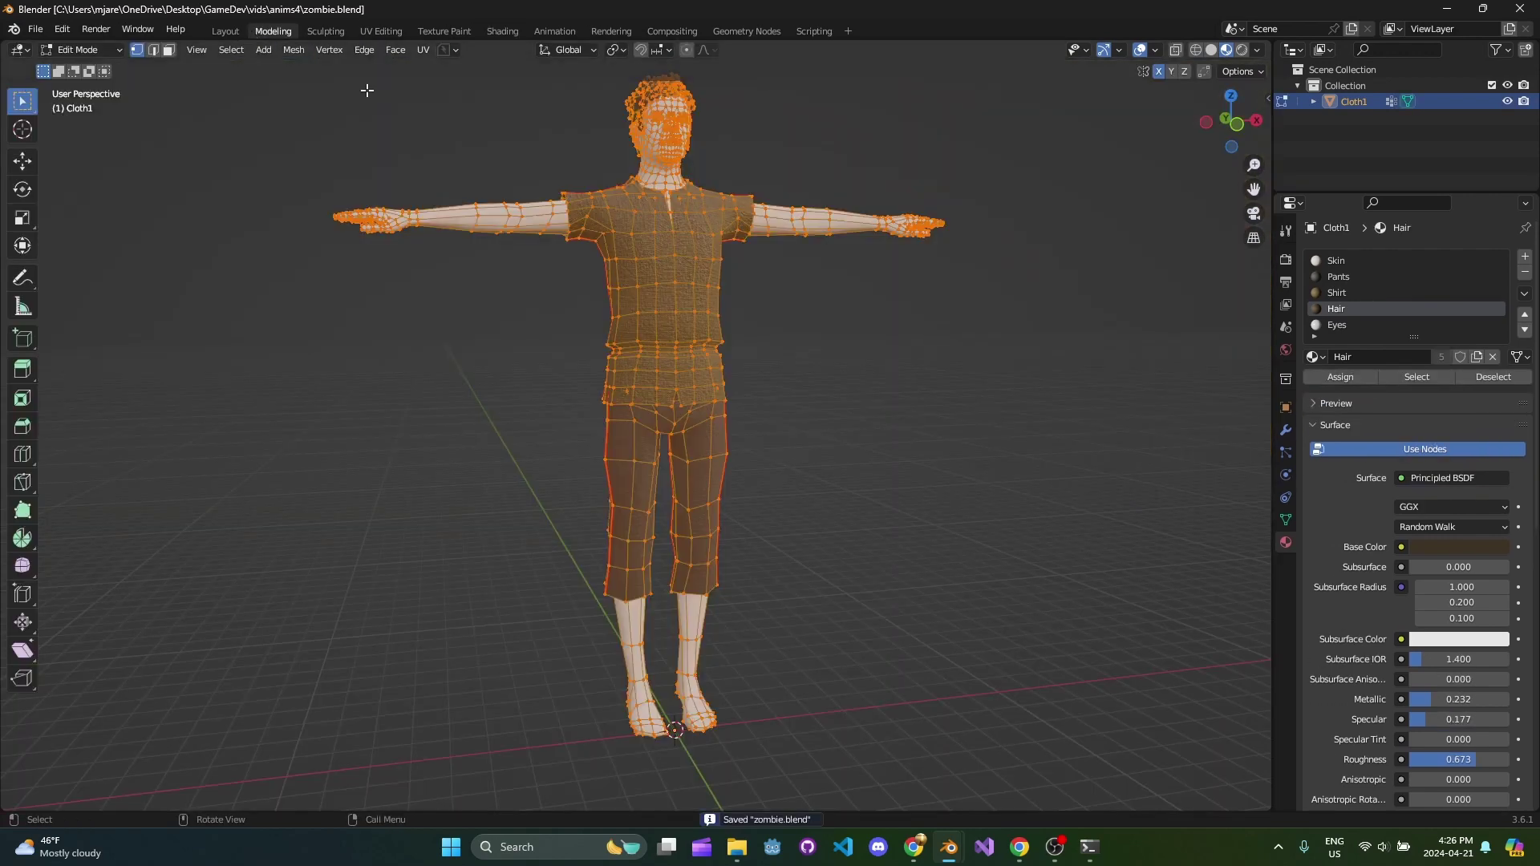
key("Tab")
key("ctrl+s")
scroll(766, 385, "down", 2)
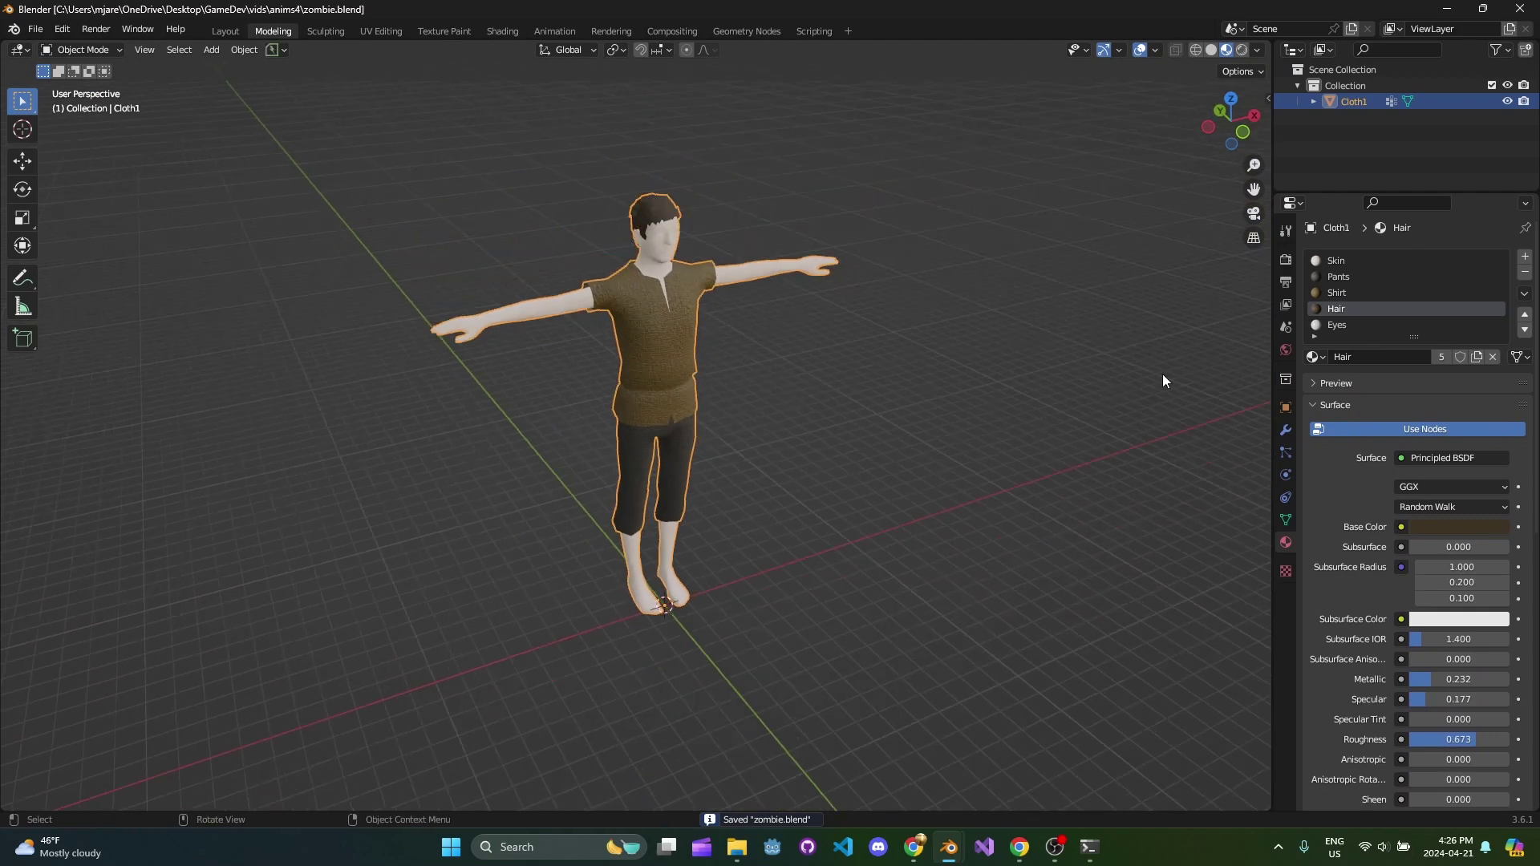
Step: Open the render properties and look through the SimpleBake settings
left_click(1286, 231)
left_click(1285, 259)
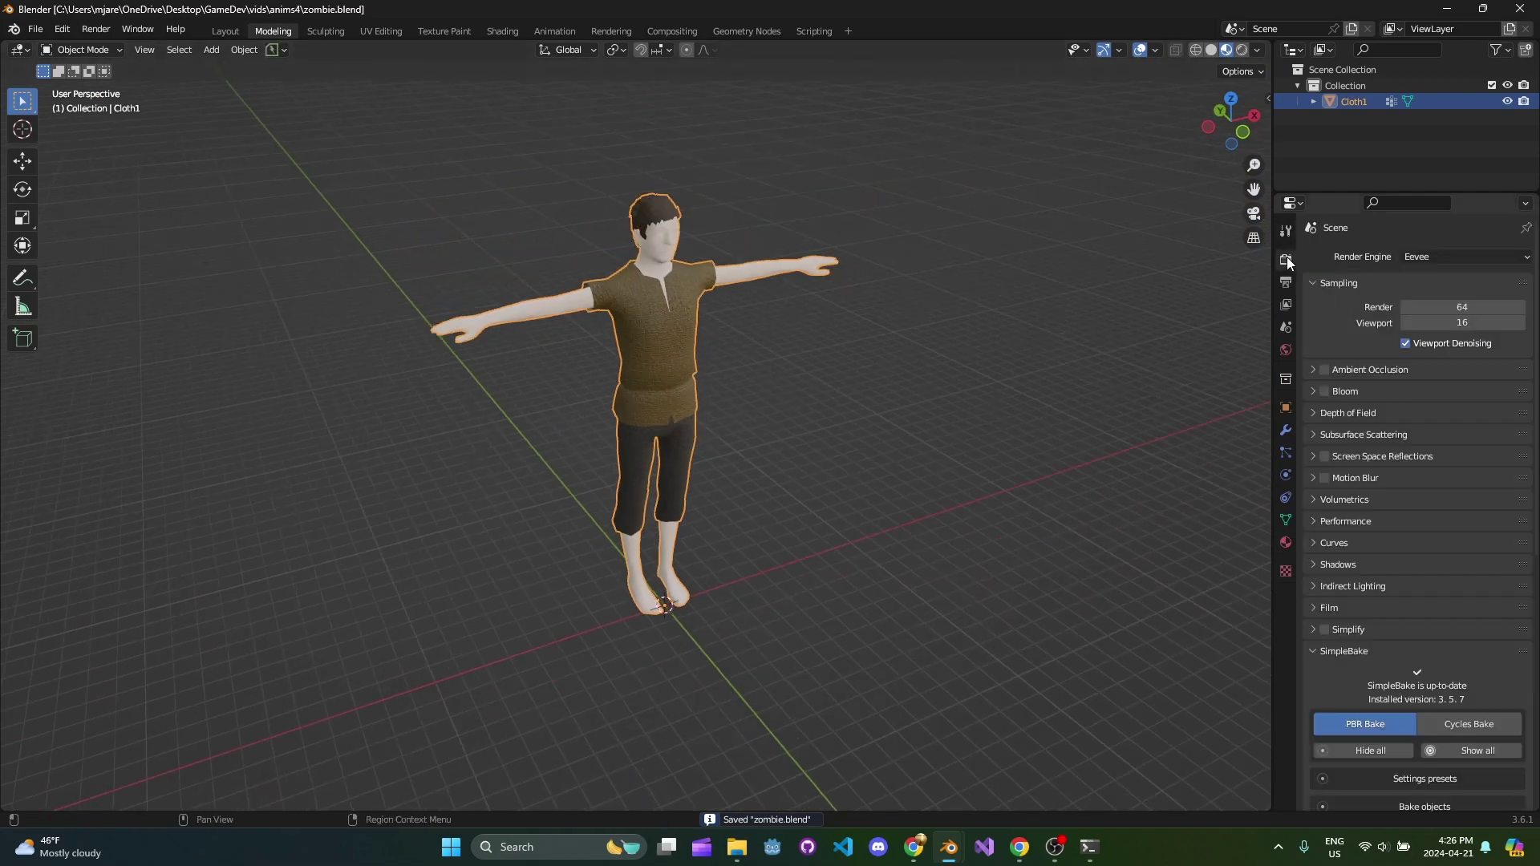
scroll(1389, 364, "down", 8)
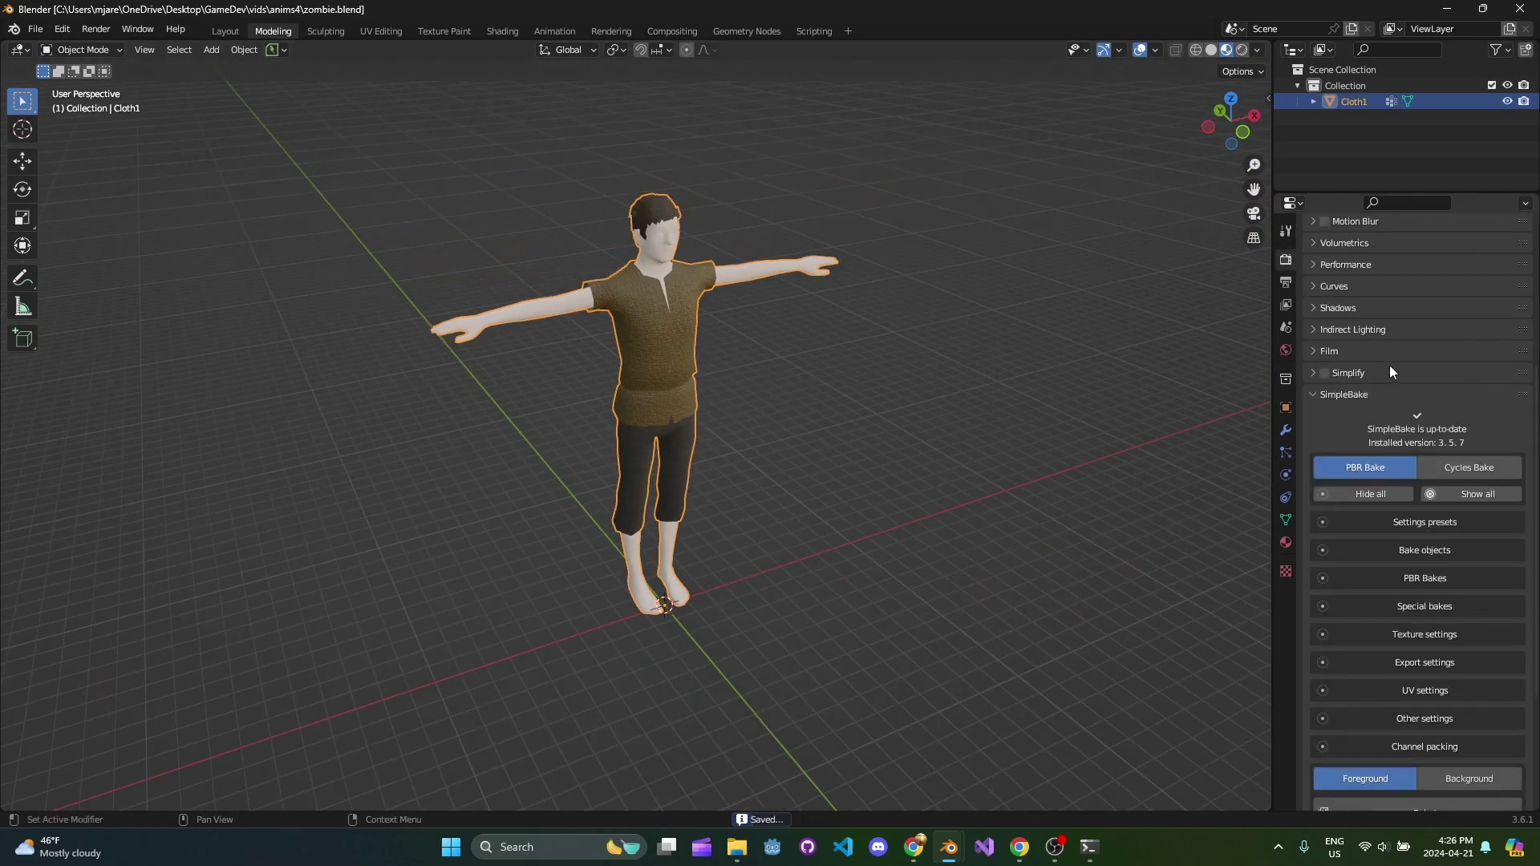
scroll(1390, 369, "down", 2)
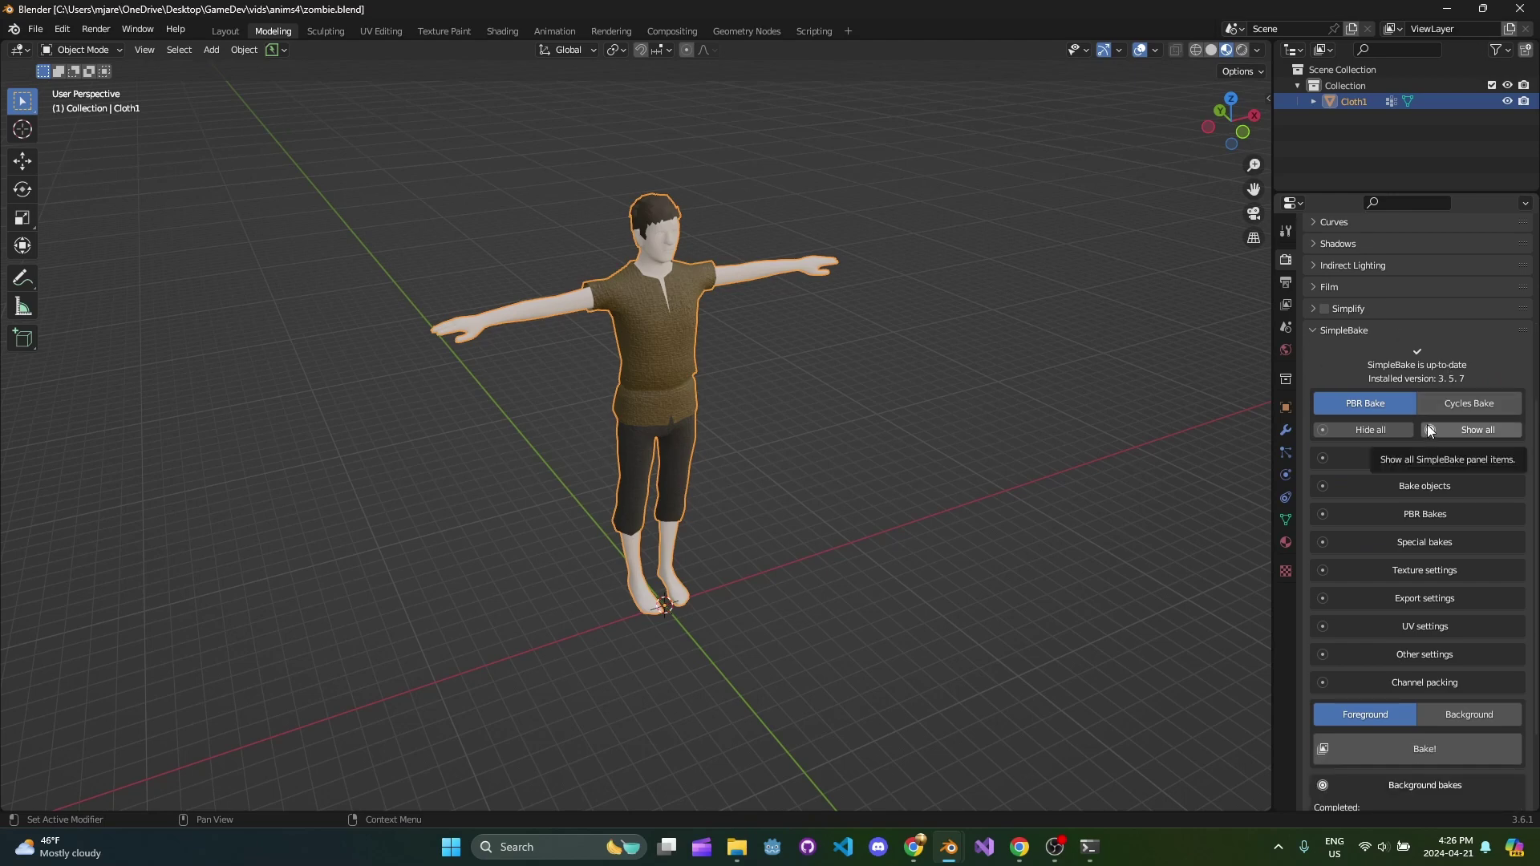
left_click(1428, 429)
scroll(1421, 417, "down", 4)
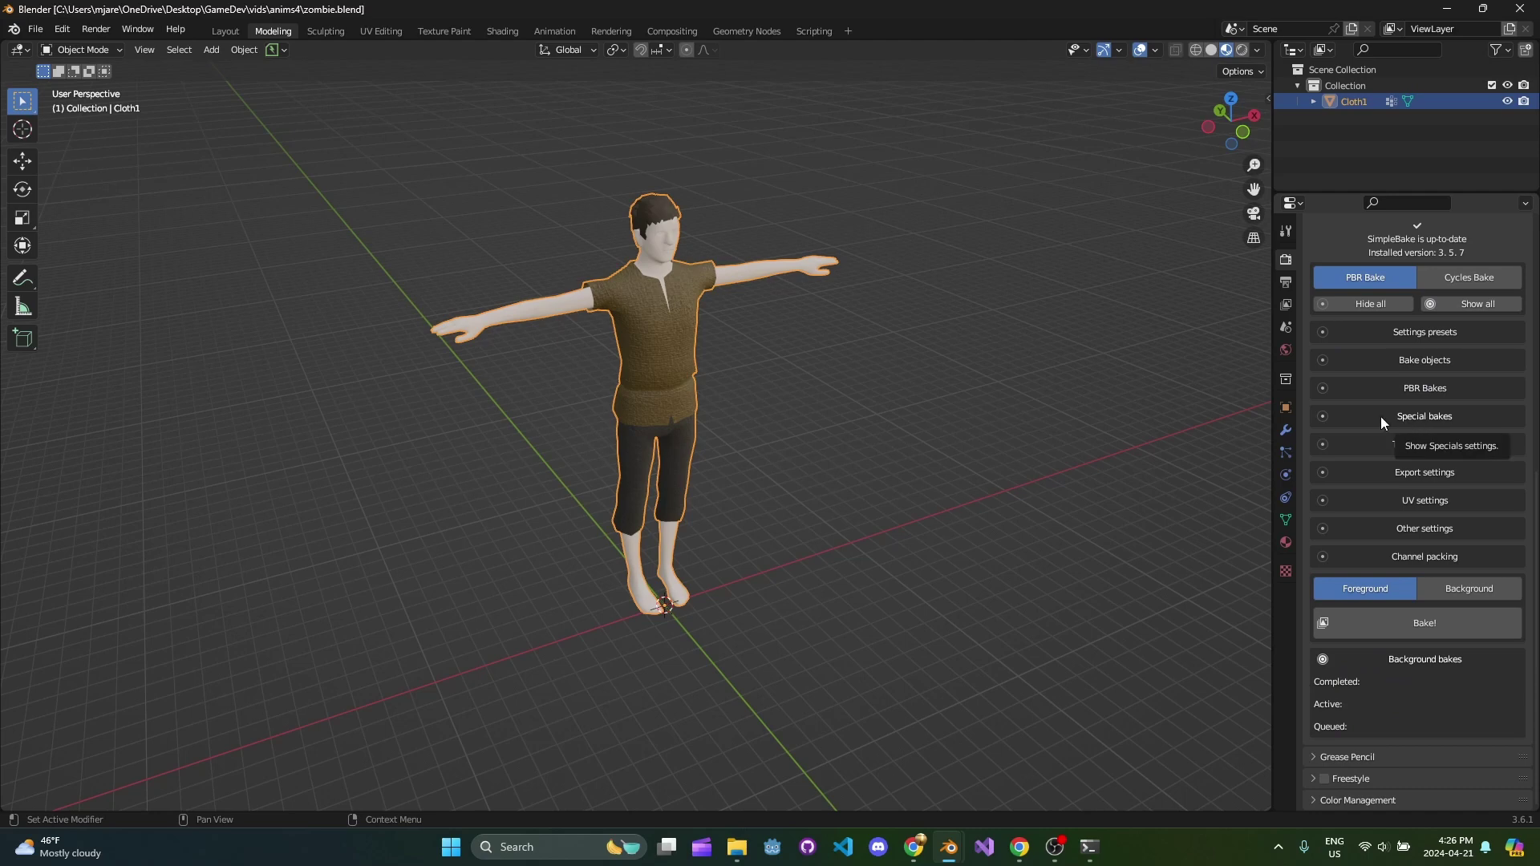
Step: Save the file and expand the Bake objects section of SimpleBake
scroll(729, 351, "up", 3)
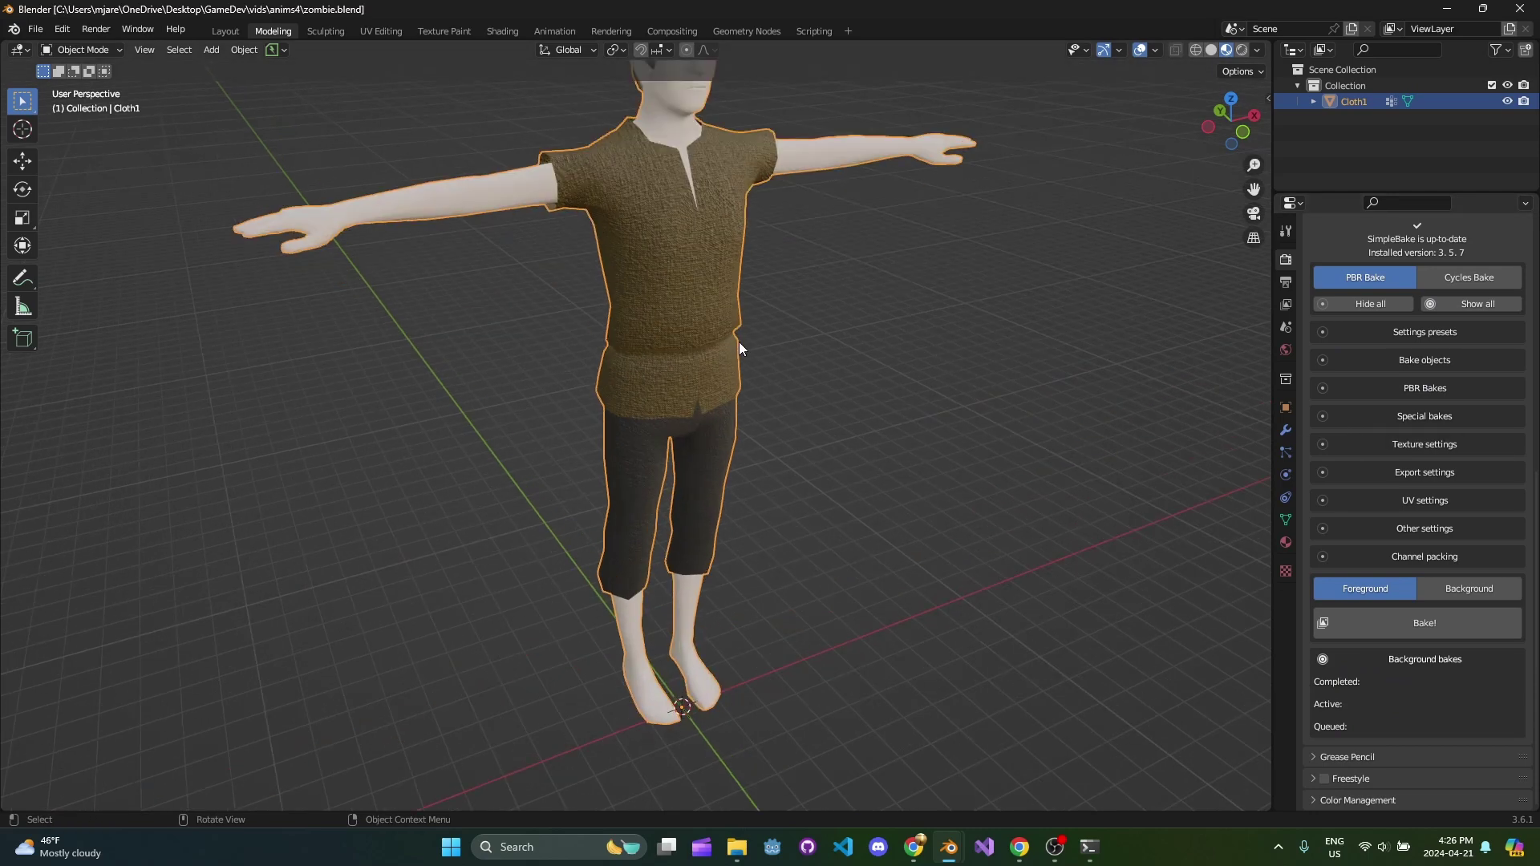
middle_click_drag(743, 339, 733, 383, "shift")
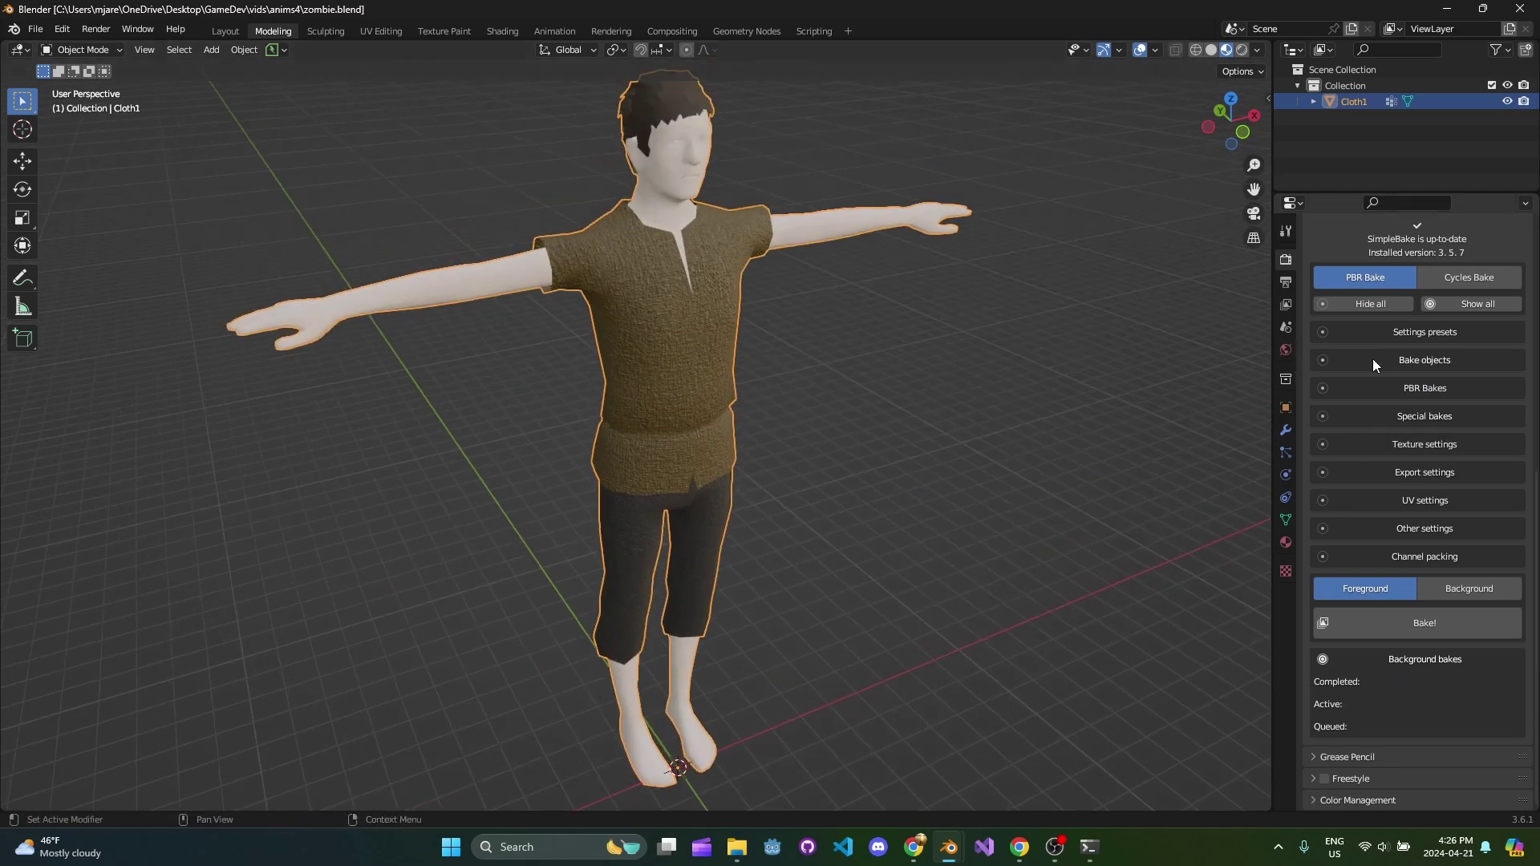
scroll(855, 337, "down", 2)
middle_click_drag(744, 341, 772, 367)
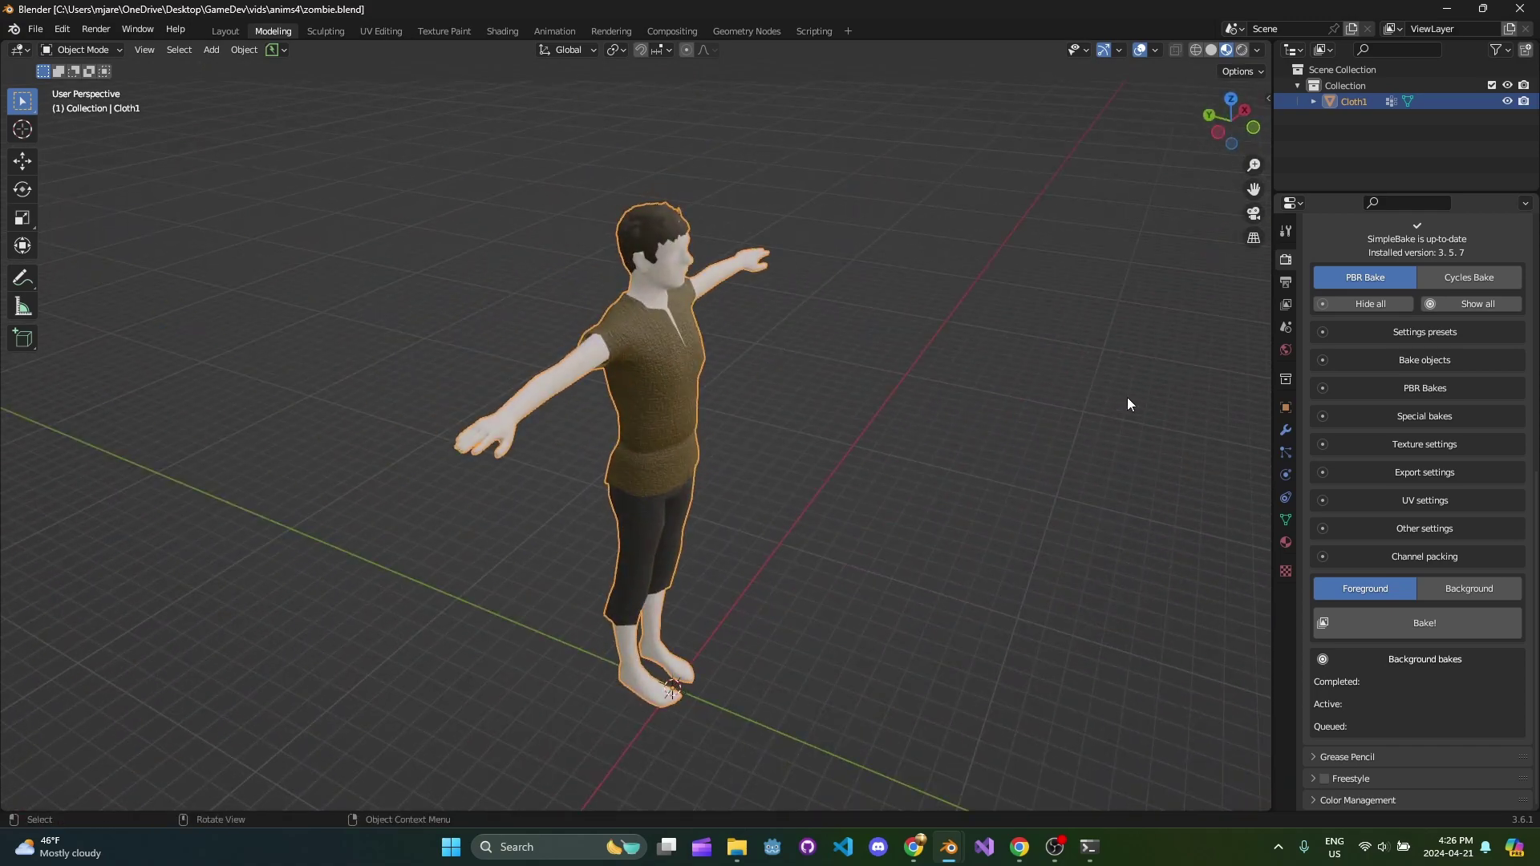
middle_click_drag(902, 393, 779, 387)
scroll(724, 385, "up", 2)
key("Tab")
key("Tab")
key("ctrl+s")
left_click(1474, 360)
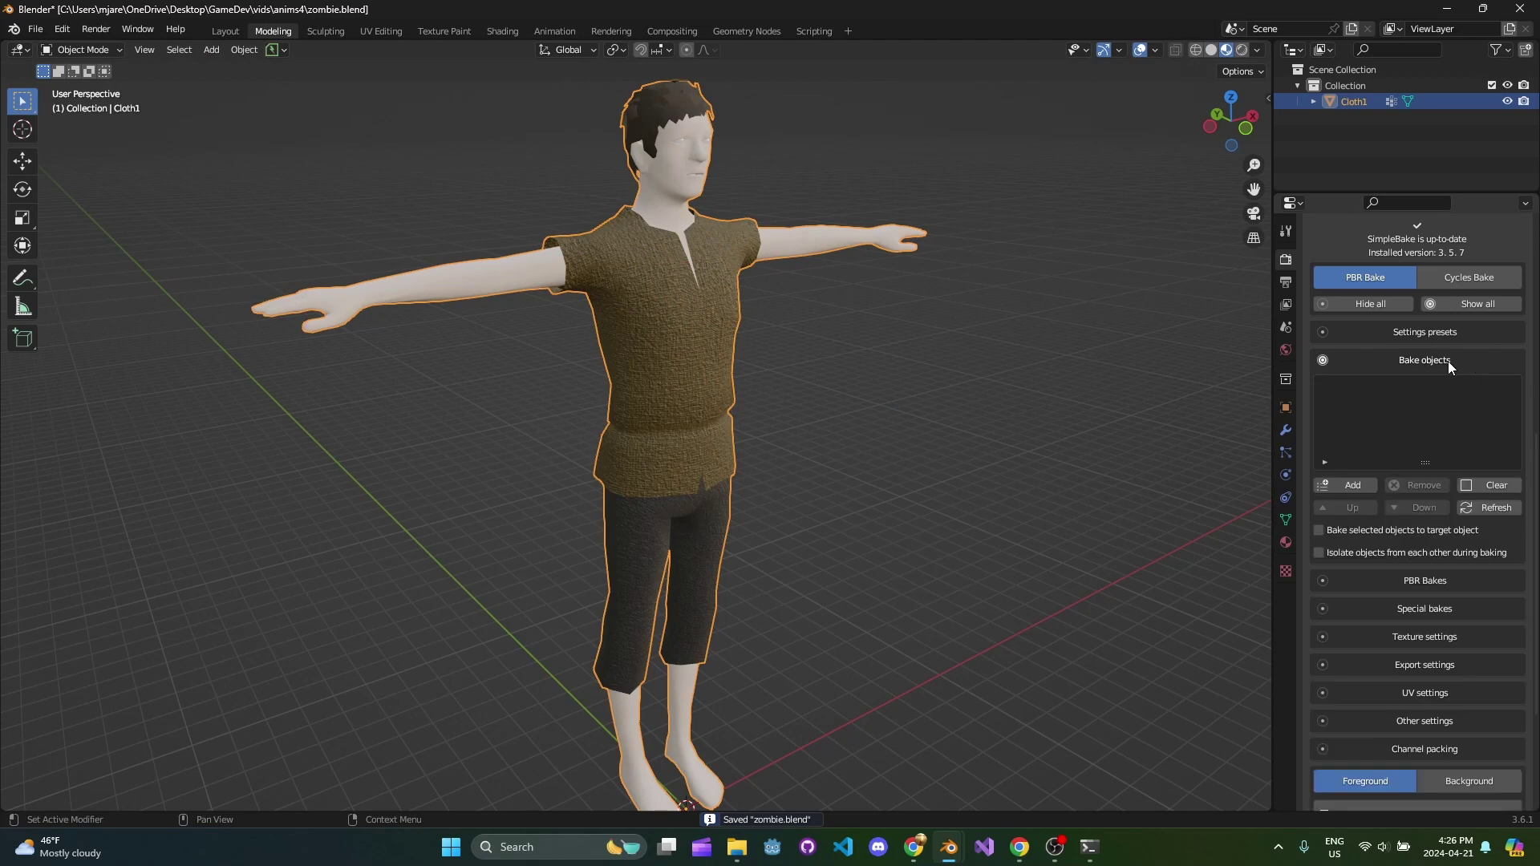
Step: Look over the dressed character from several angles and save the file again
scroll(874, 379, "down", 3)
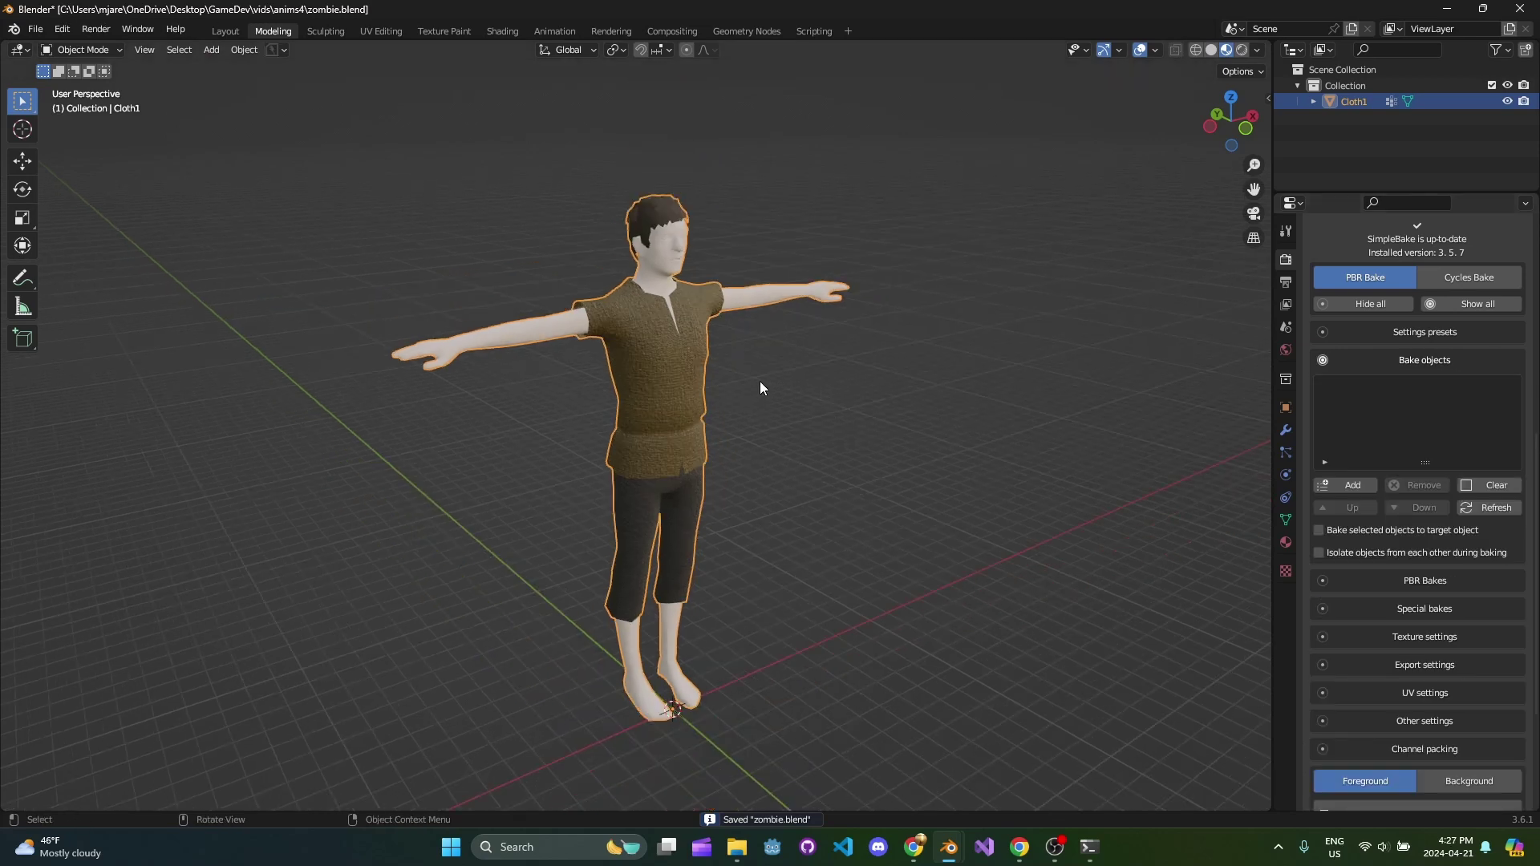
scroll(1385, 446, "up", 3)
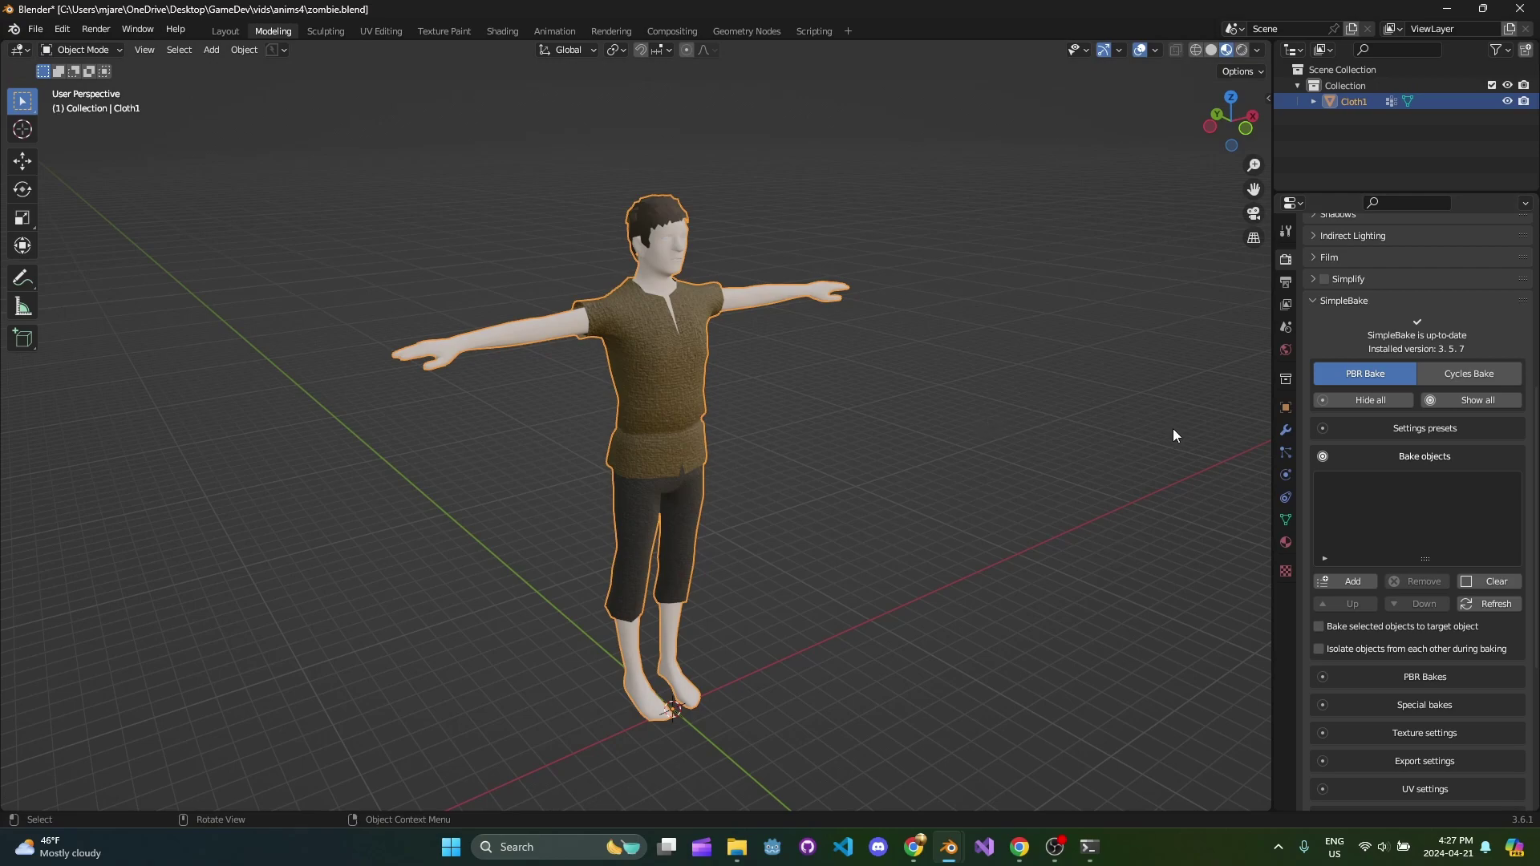
middle_click_drag(688, 397, 838, 414)
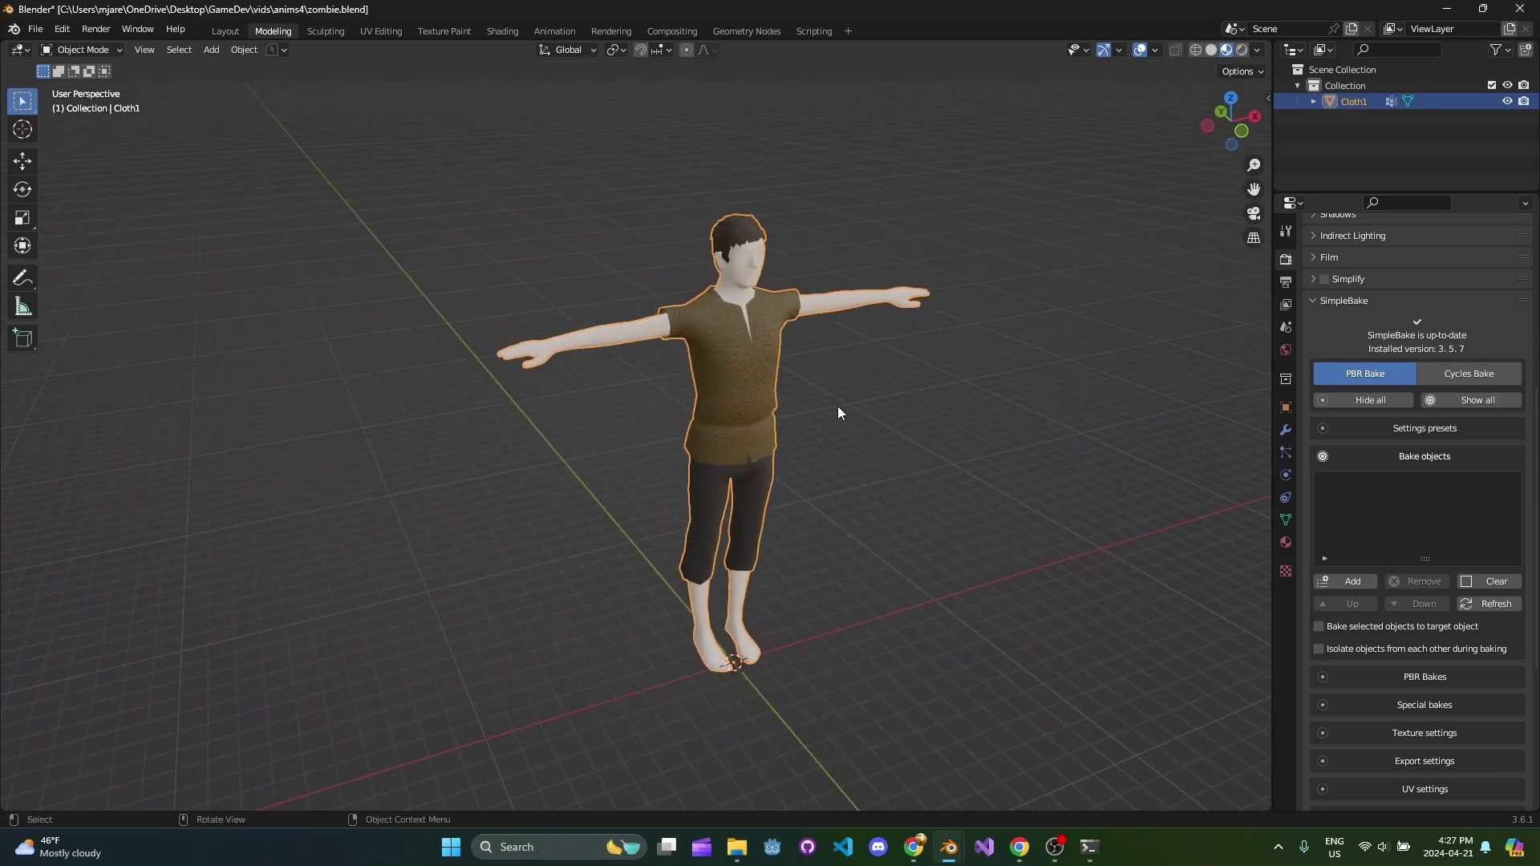
scroll(796, 415, "up", 2)
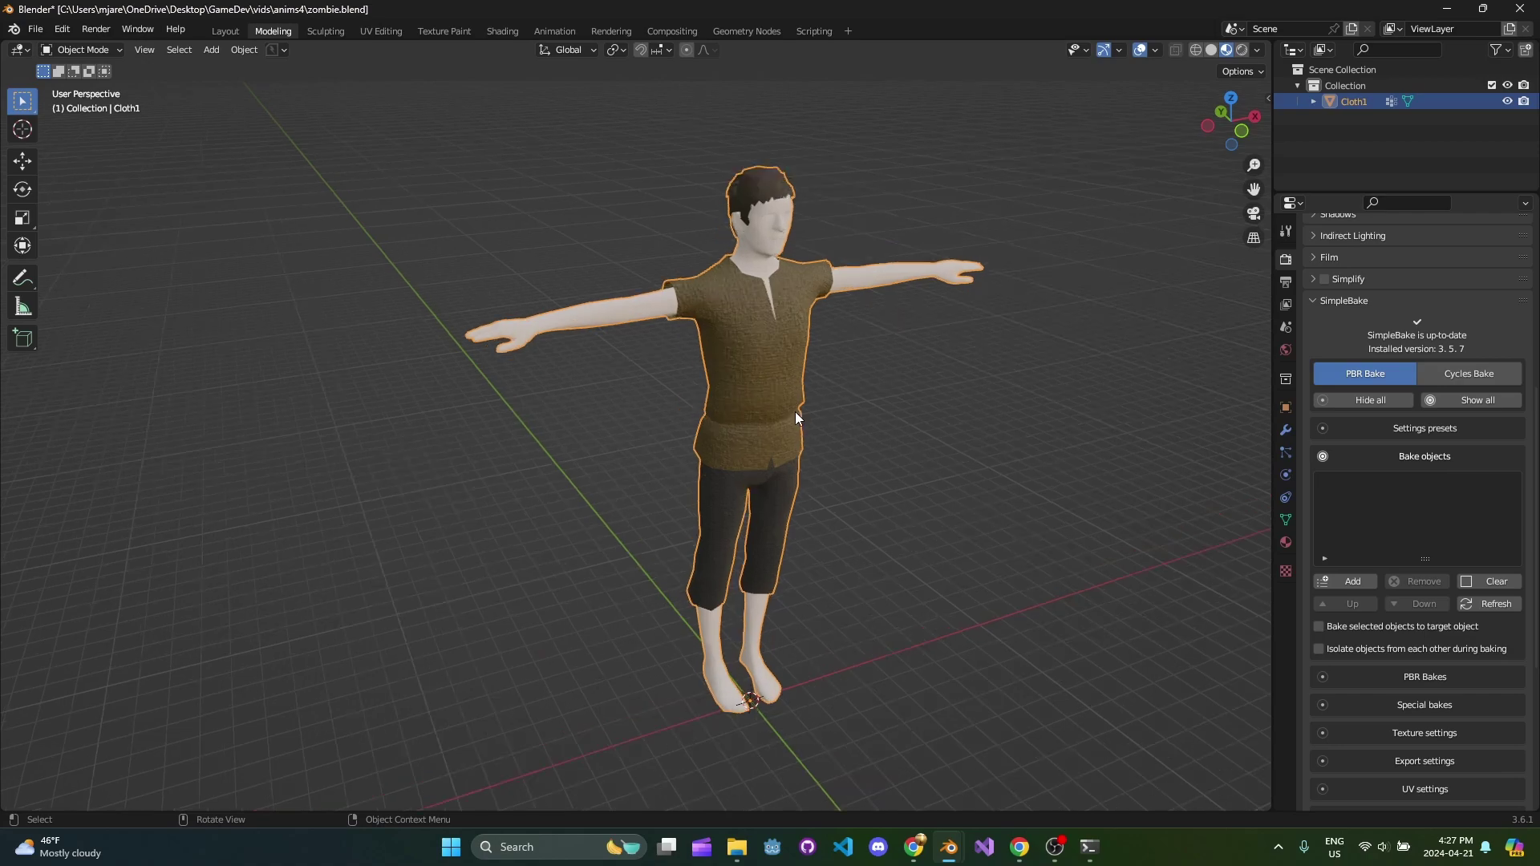
mouse_move(911, 322)
middle_mouse_down()
mouse_move(969, 361)
mouse_move(983, 337)
mouse_move(936, 318)
middle_mouse_up()
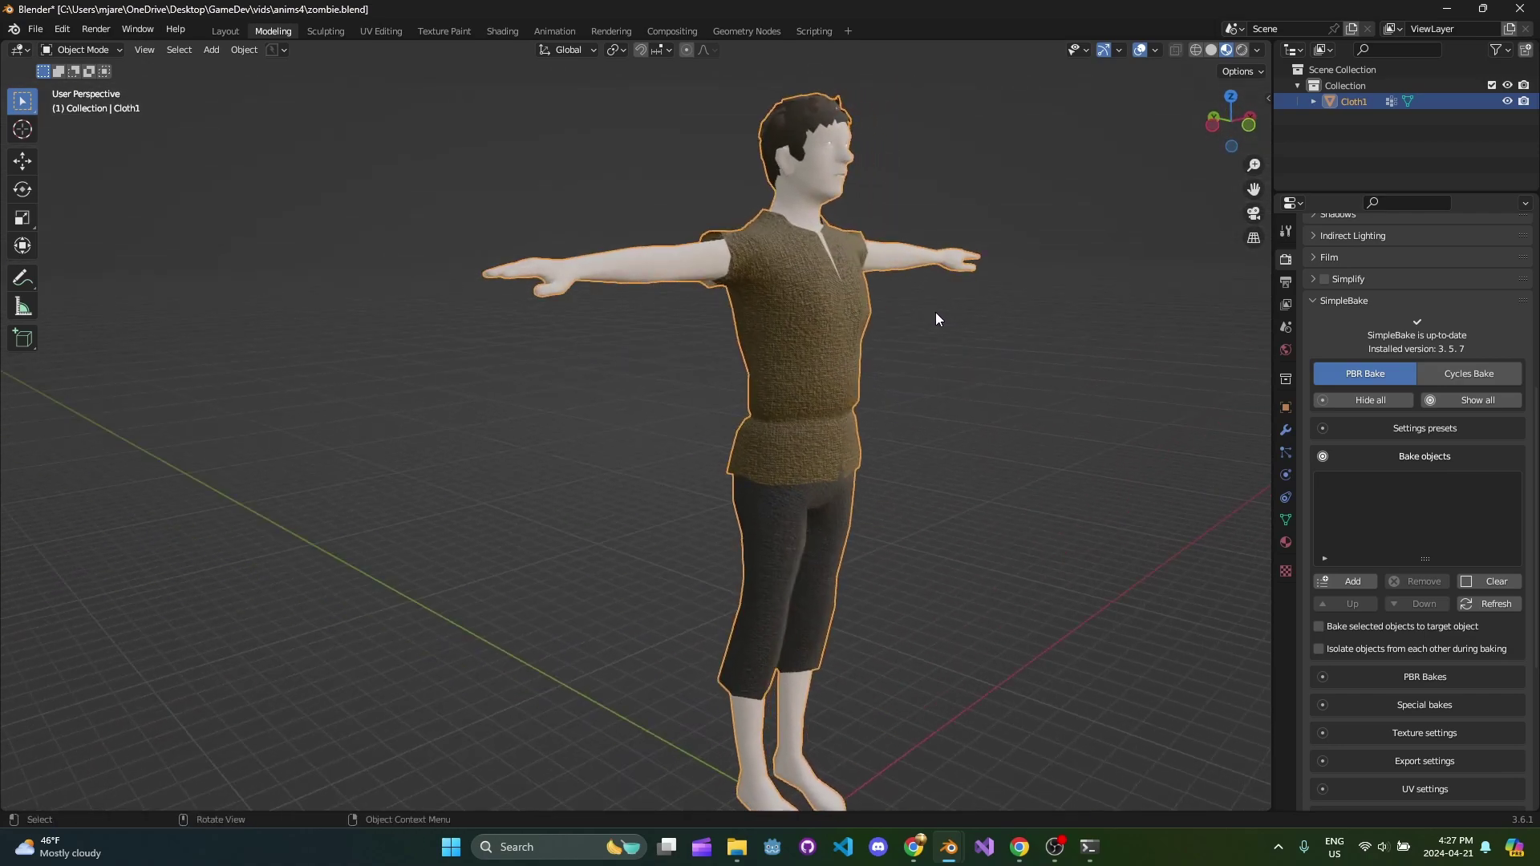
scroll(988, 399, "down", 2)
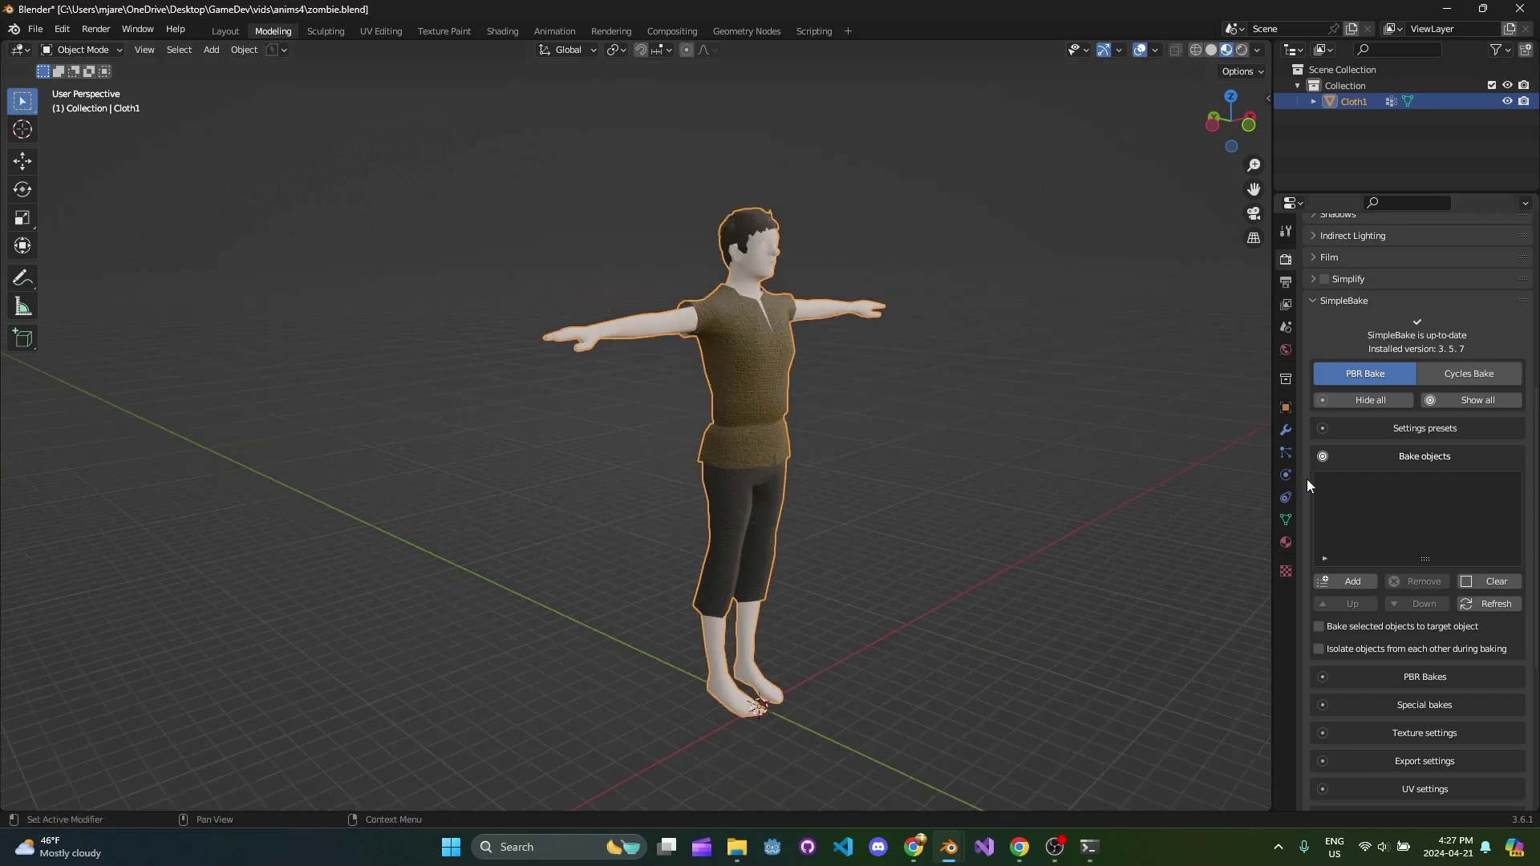
scroll(1333, 502, "down", 8)
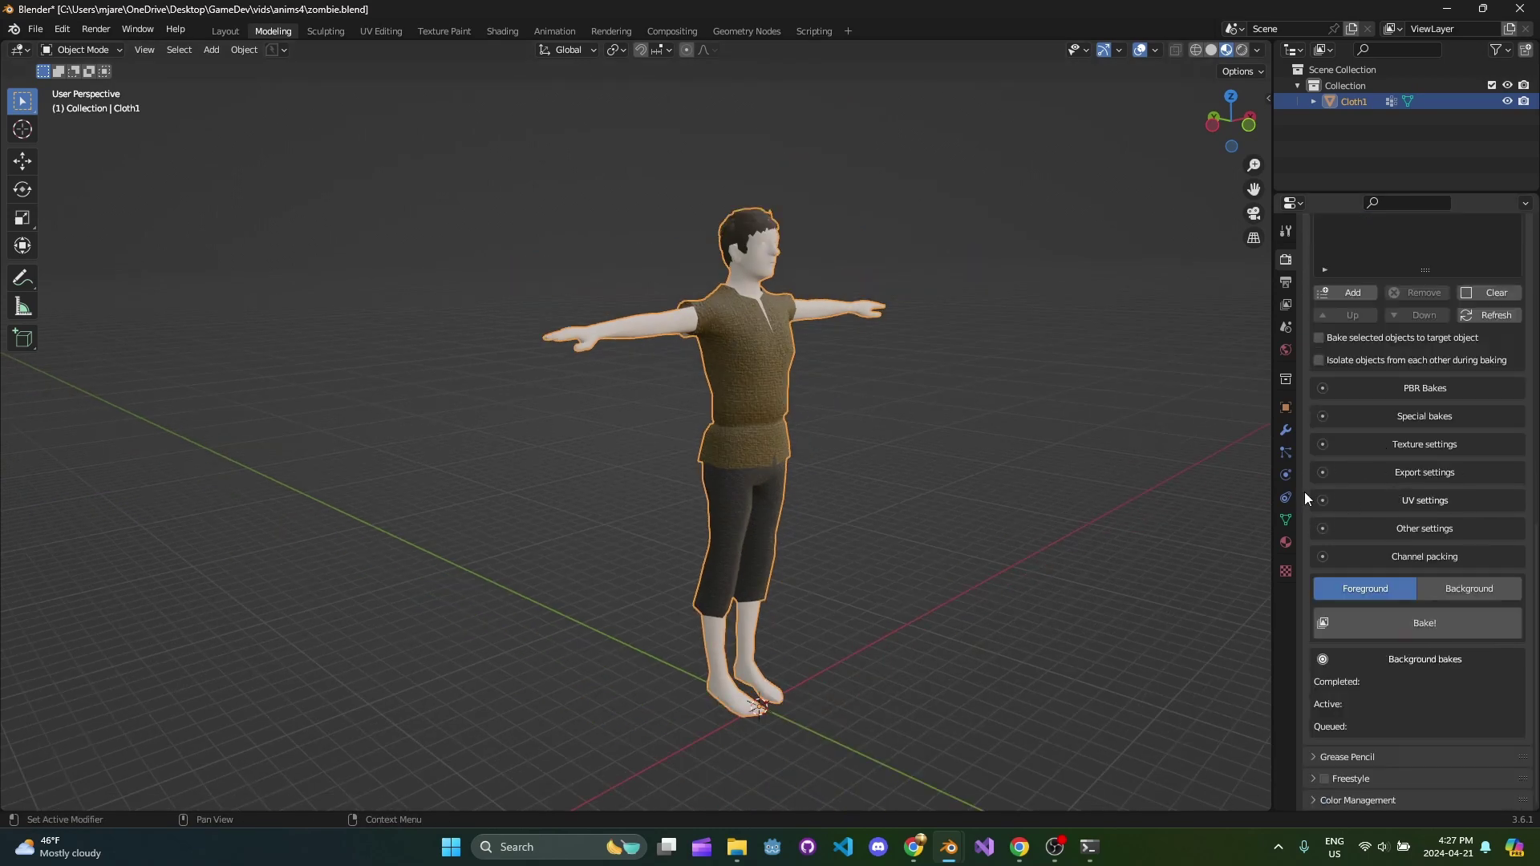
scroll(1402, 474, "up", 10)
middle_click_drag(812, 383, 820, 326, "ctrl")
key("ctrl+s")
left_click(1354, 646)
scroll(1437, 503, "down", 3)
scroll(1413, 502, "up", 1)
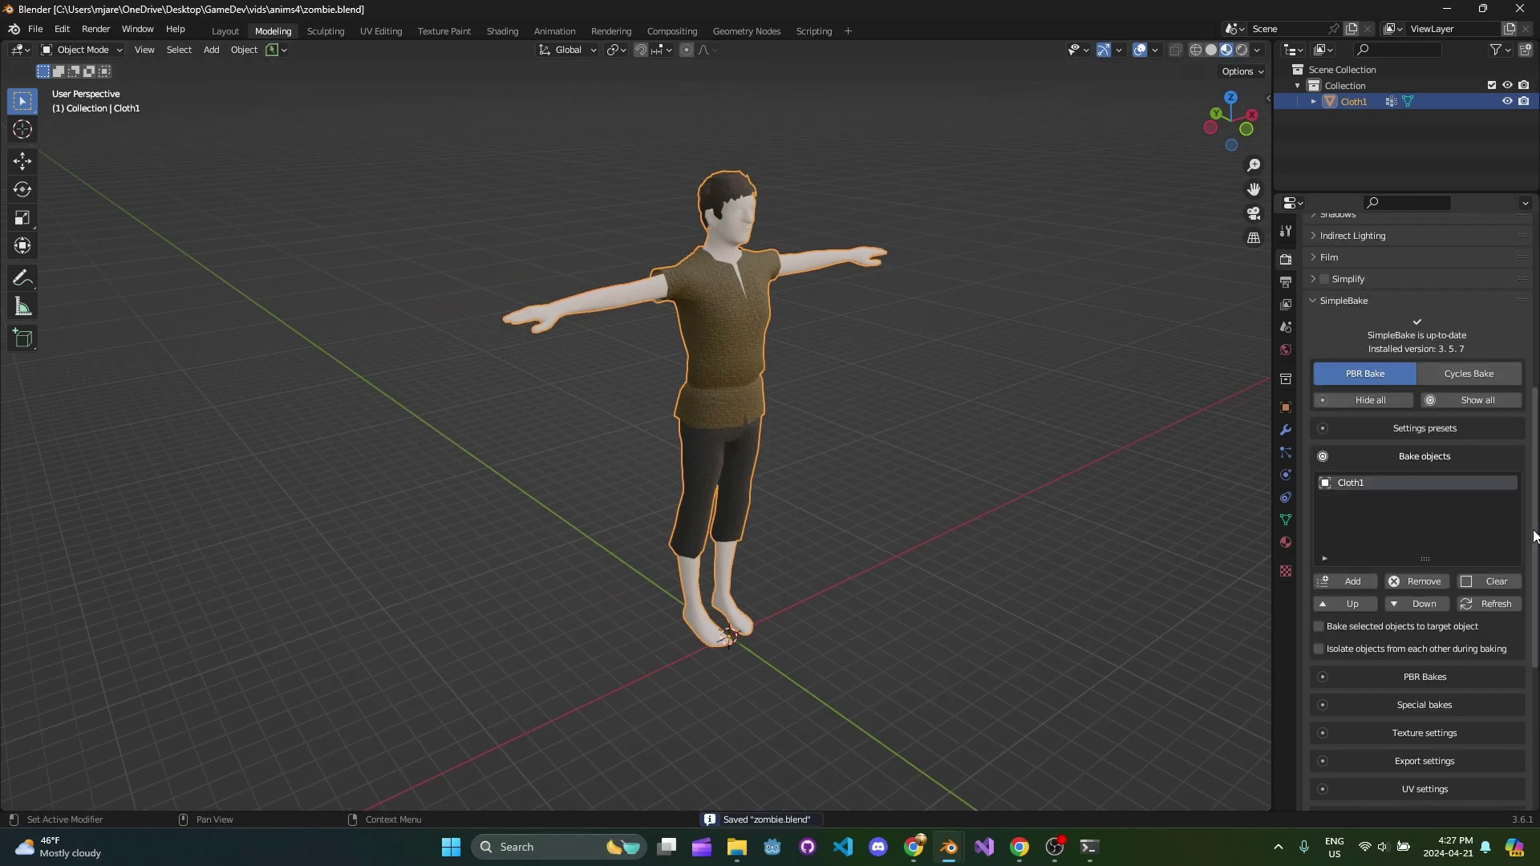
left_click(1495, 579)
Step: Rename the character object to Zombie and add it to the bake objects list
left_click(891, 319)
left_click(778, 292)
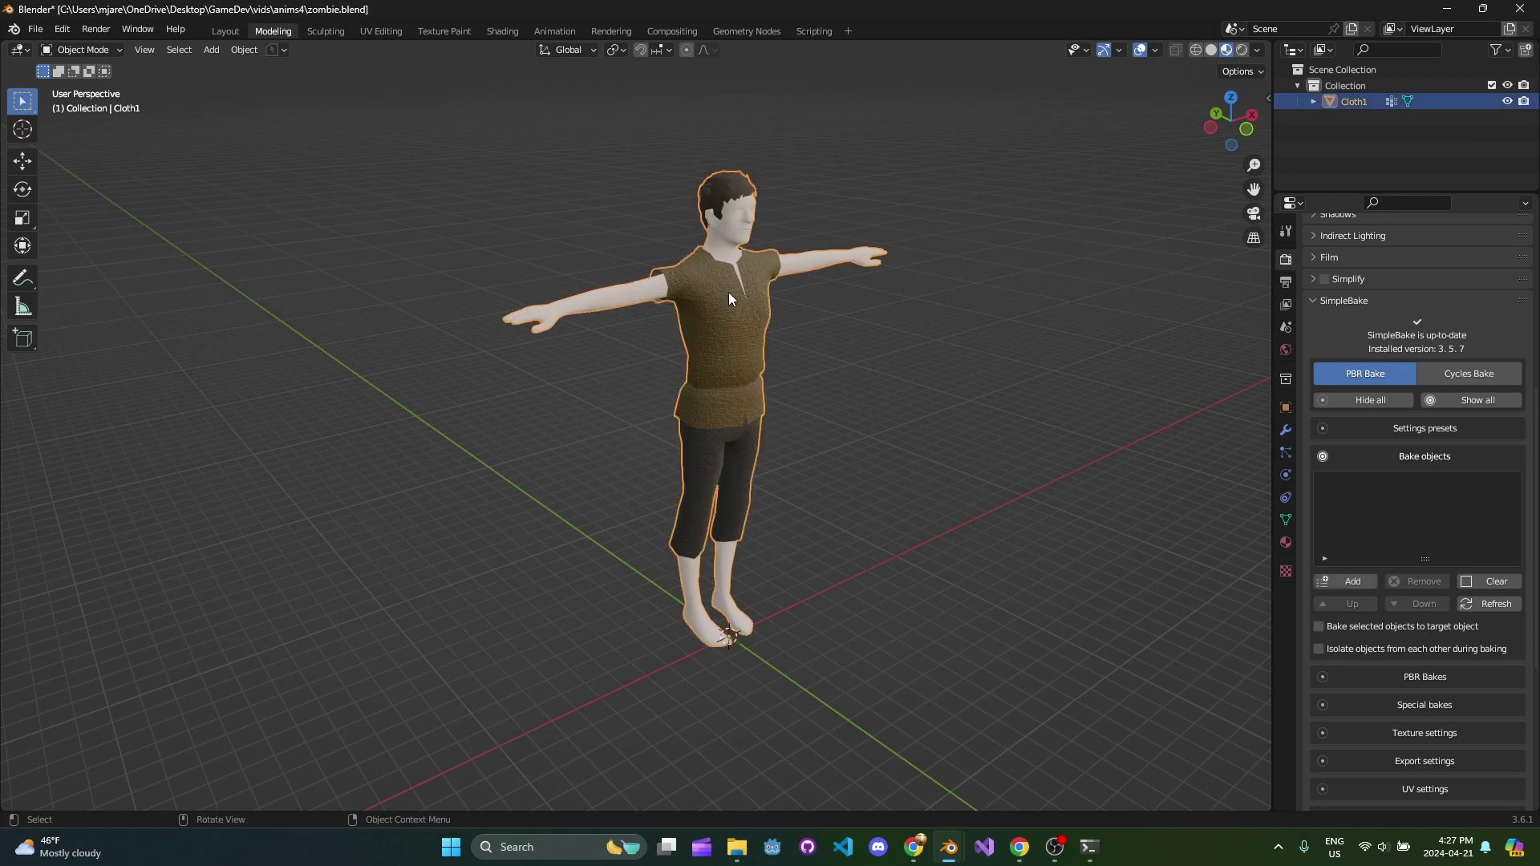
middle_click_drag(778, 292, 794, 329)
double_click(1352, 101)
type("Zombie")
key("Return")
left_click(1348, 581)
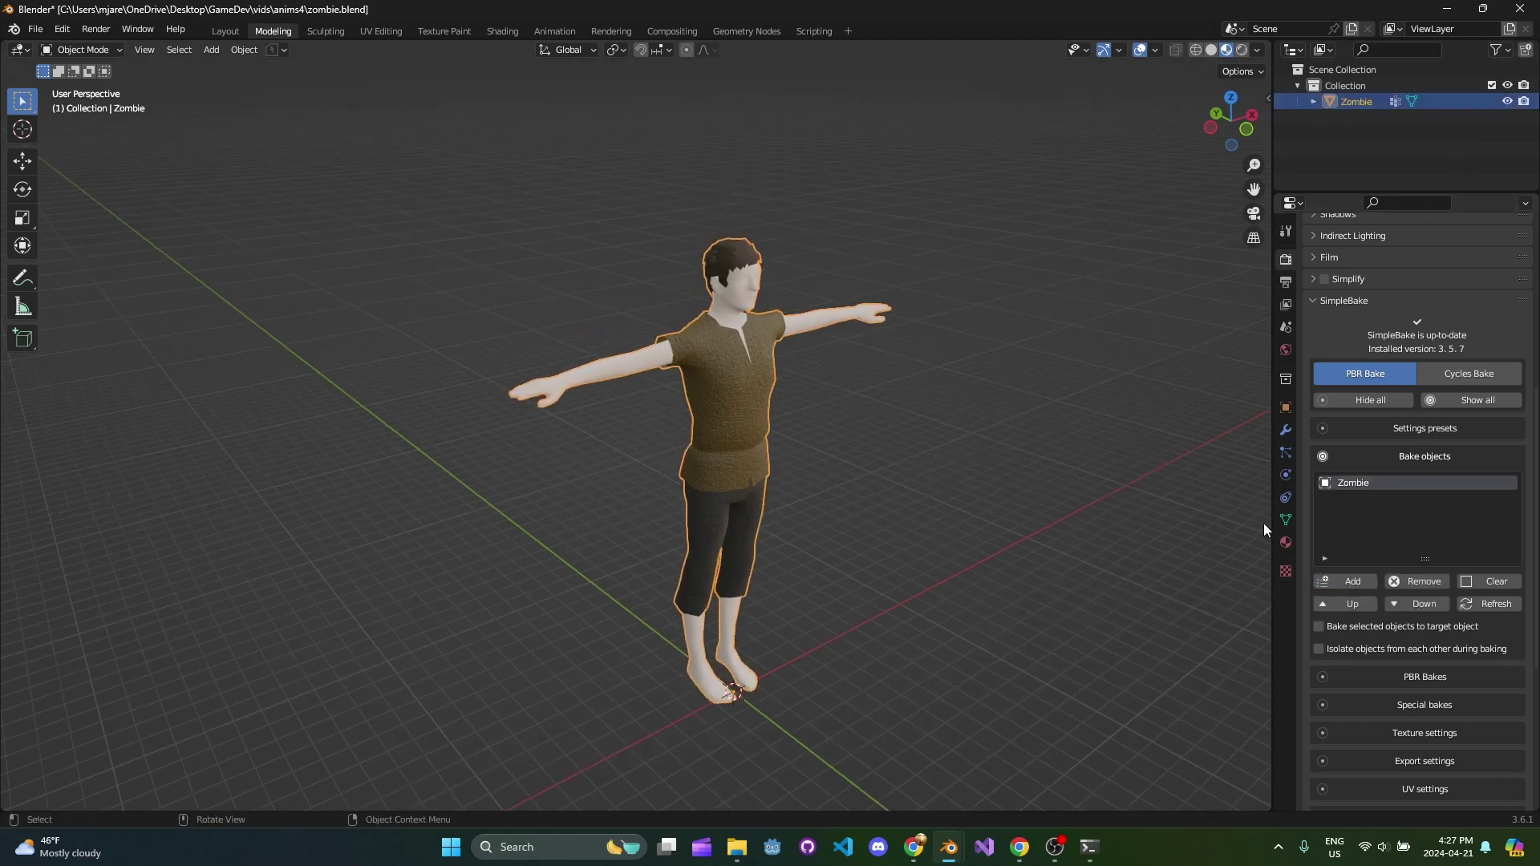
Step: Expand the PBR Bakes section and enable Metalness, Roughness/Glossy and Normal in addition to Diffuse
scroll(1468, 494, "down", 5)
left_click(1424, 508)
scroll(1443, 513, "down", 3)
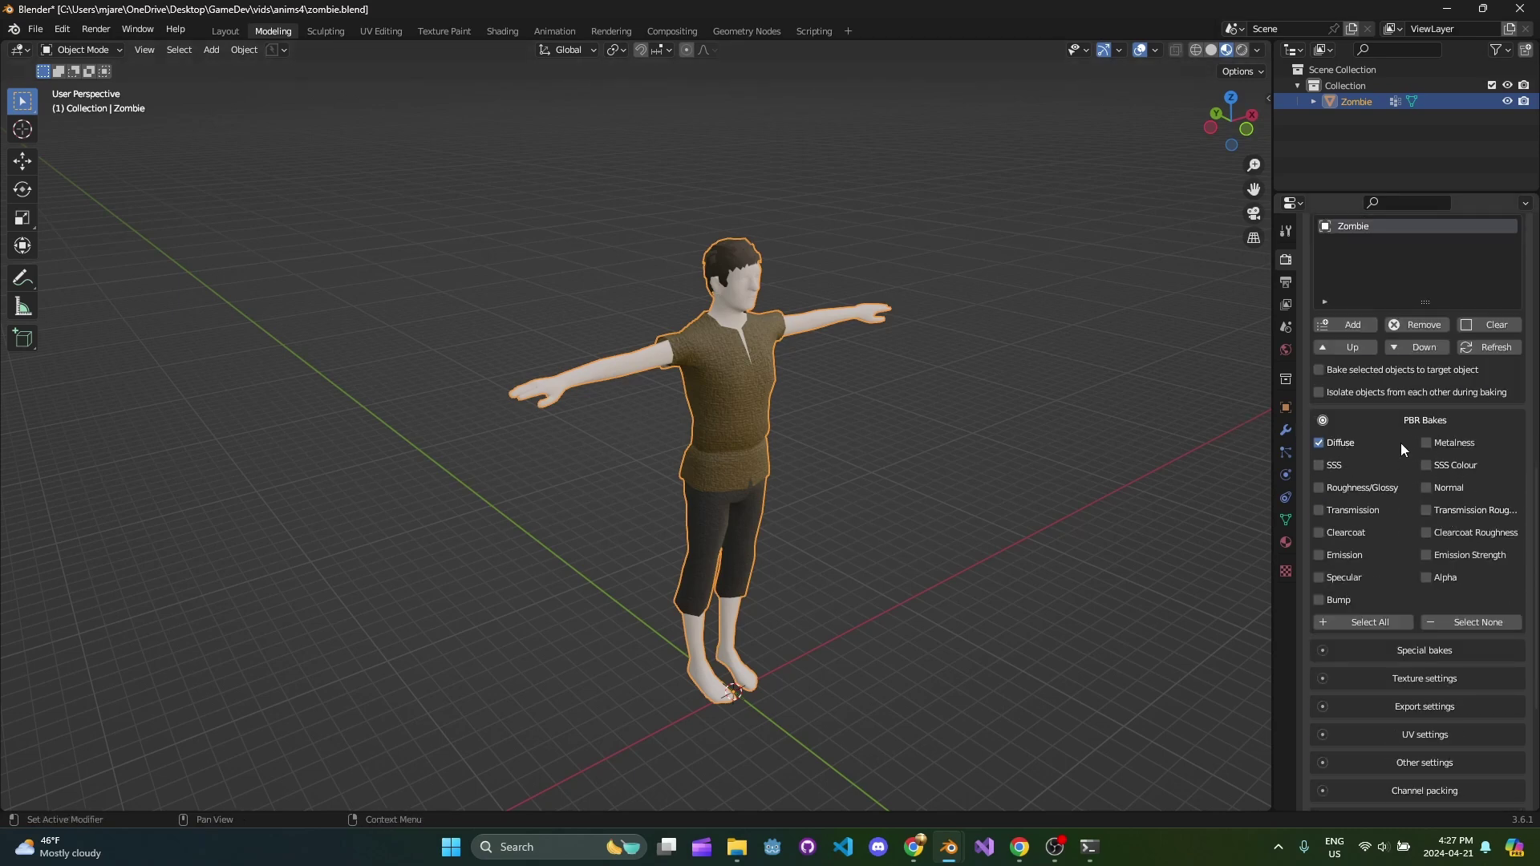
left_click(1342, 491)
left_click(1426, 487)
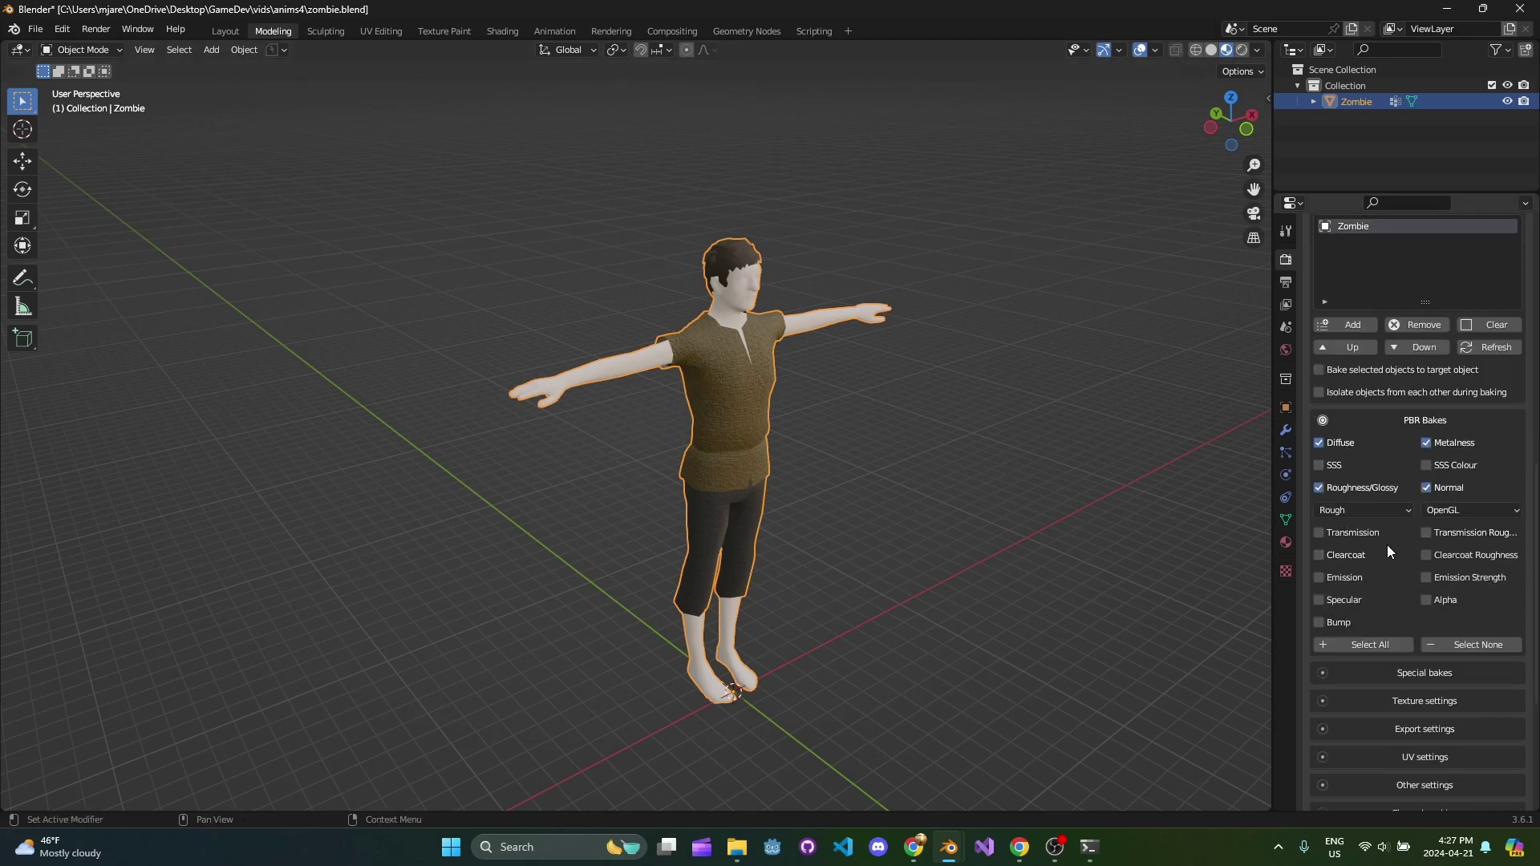
scroll(1460, 550, "down", 2)
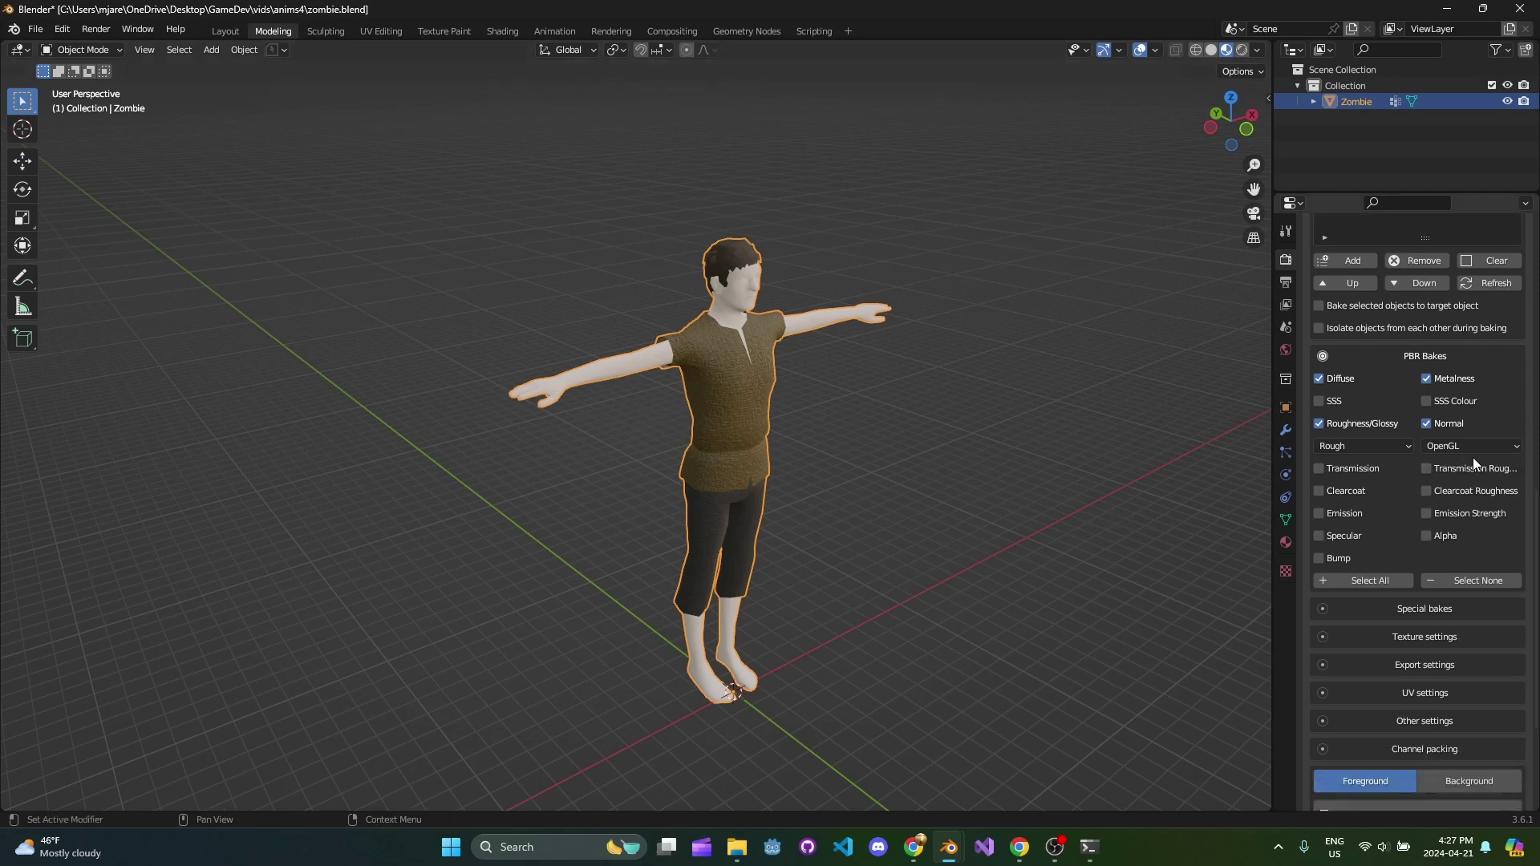
Step: Expand SimpleBake's Special bakes and Texture settings sections to review their options
scroll(1438, 547, "down", 3)
left_click(1454, 510)
scroll(1444, 545, "down", 3)
left_click(1465, 562)
scroll(1436, 561, "down", 2)
scroll(1412, 603, "down", 2)
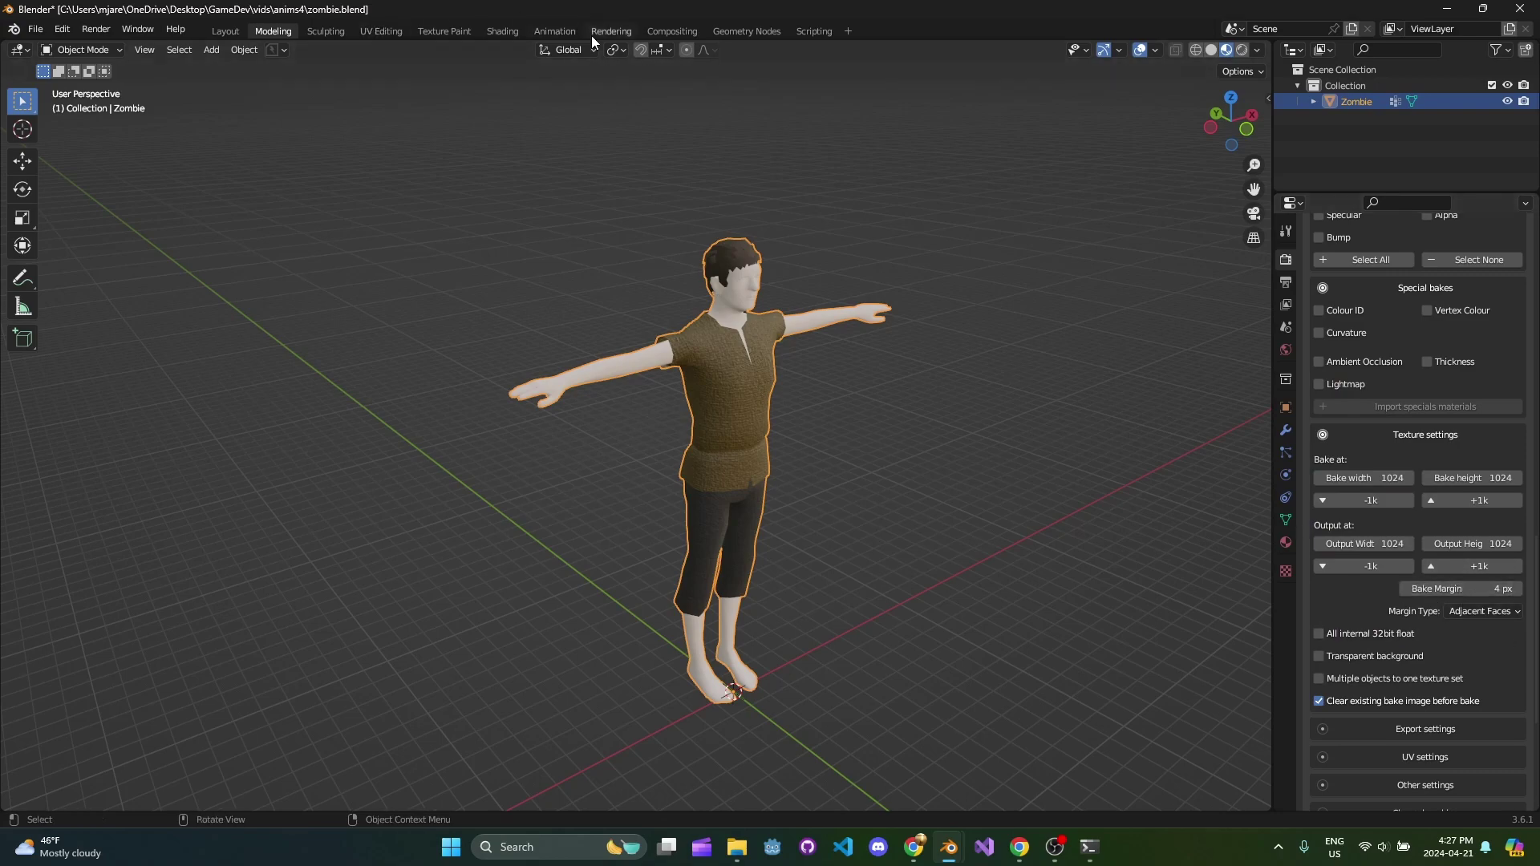
Step: Switch to the Texture Paint workspace and view the Zombie's UV layout
left_click(487, 32)
left_click(464, 30)
scroll(275, 447, "up", 5)
scroll(475, 431, "down", 3)
scroll(475, 431, "up", 2)
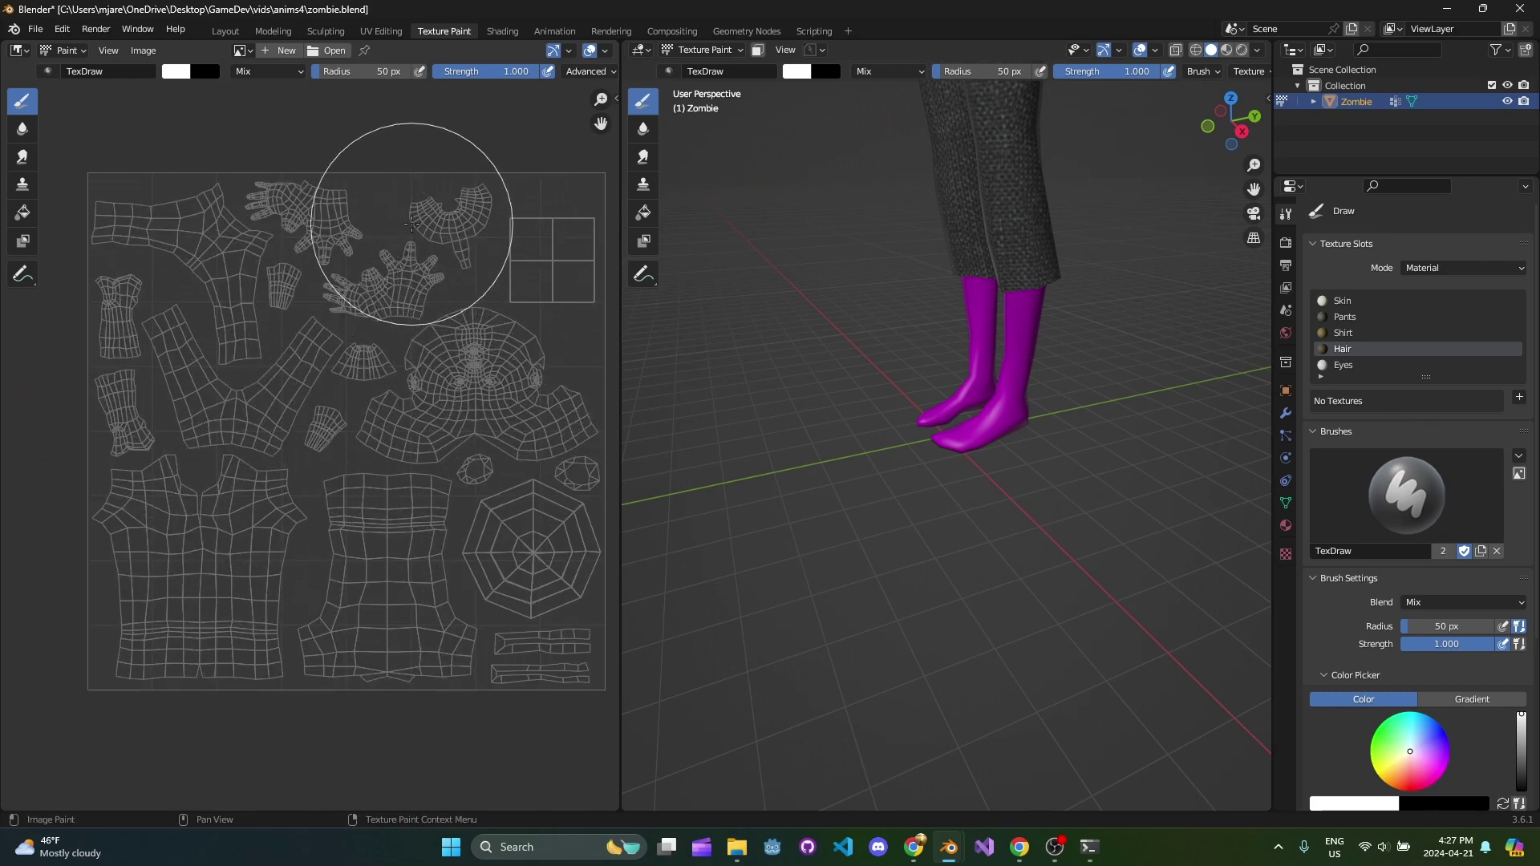
Step: Shrink the paint brush radius to 9 px to compare it with the gaps between the UV islands
scroll(411, 224, "up", 7)
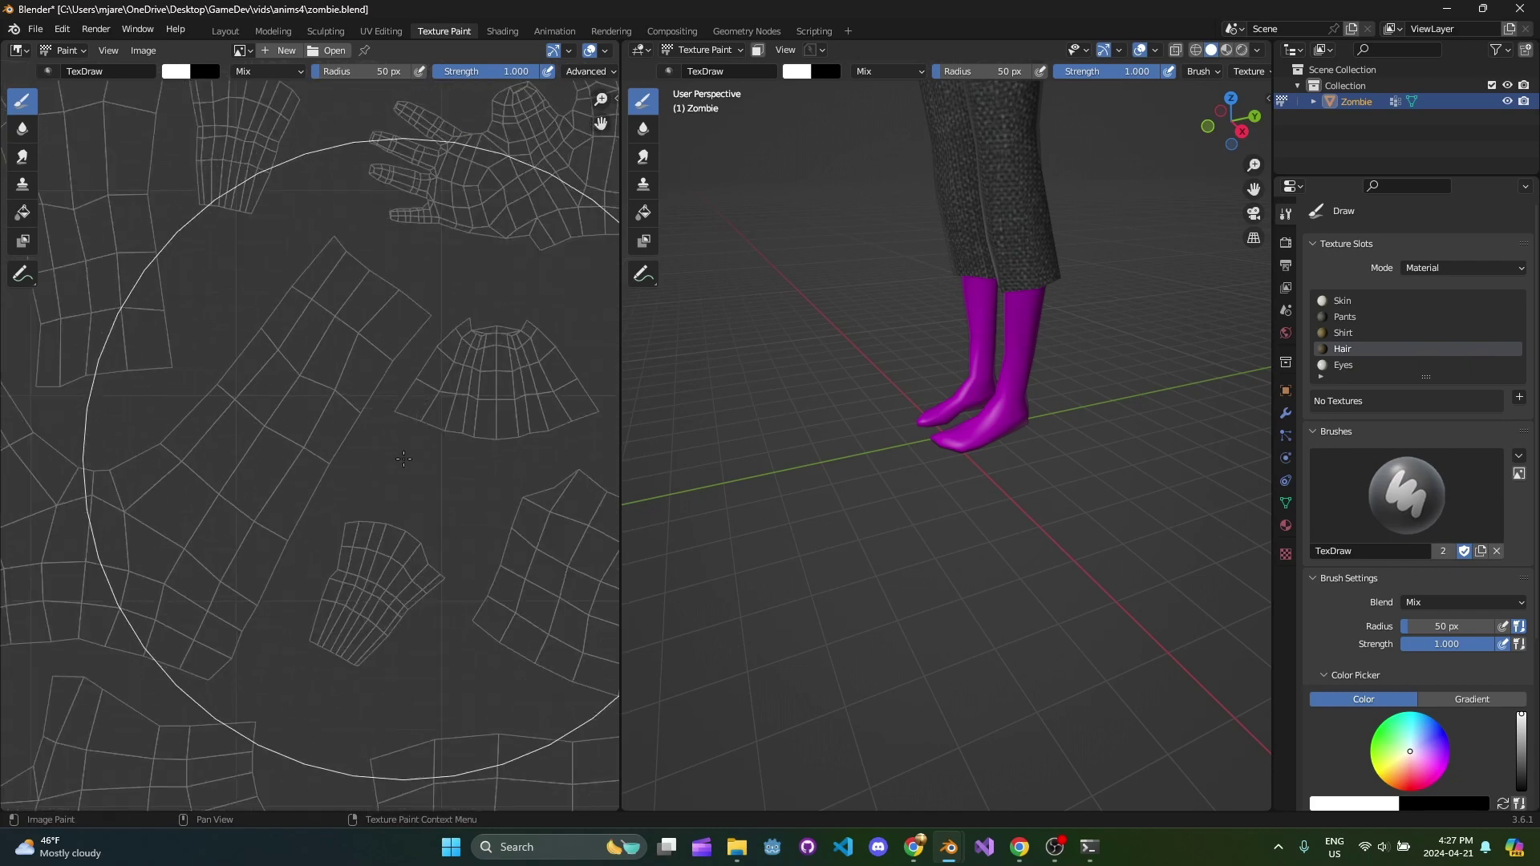
key("f")
left_click(354, 394)
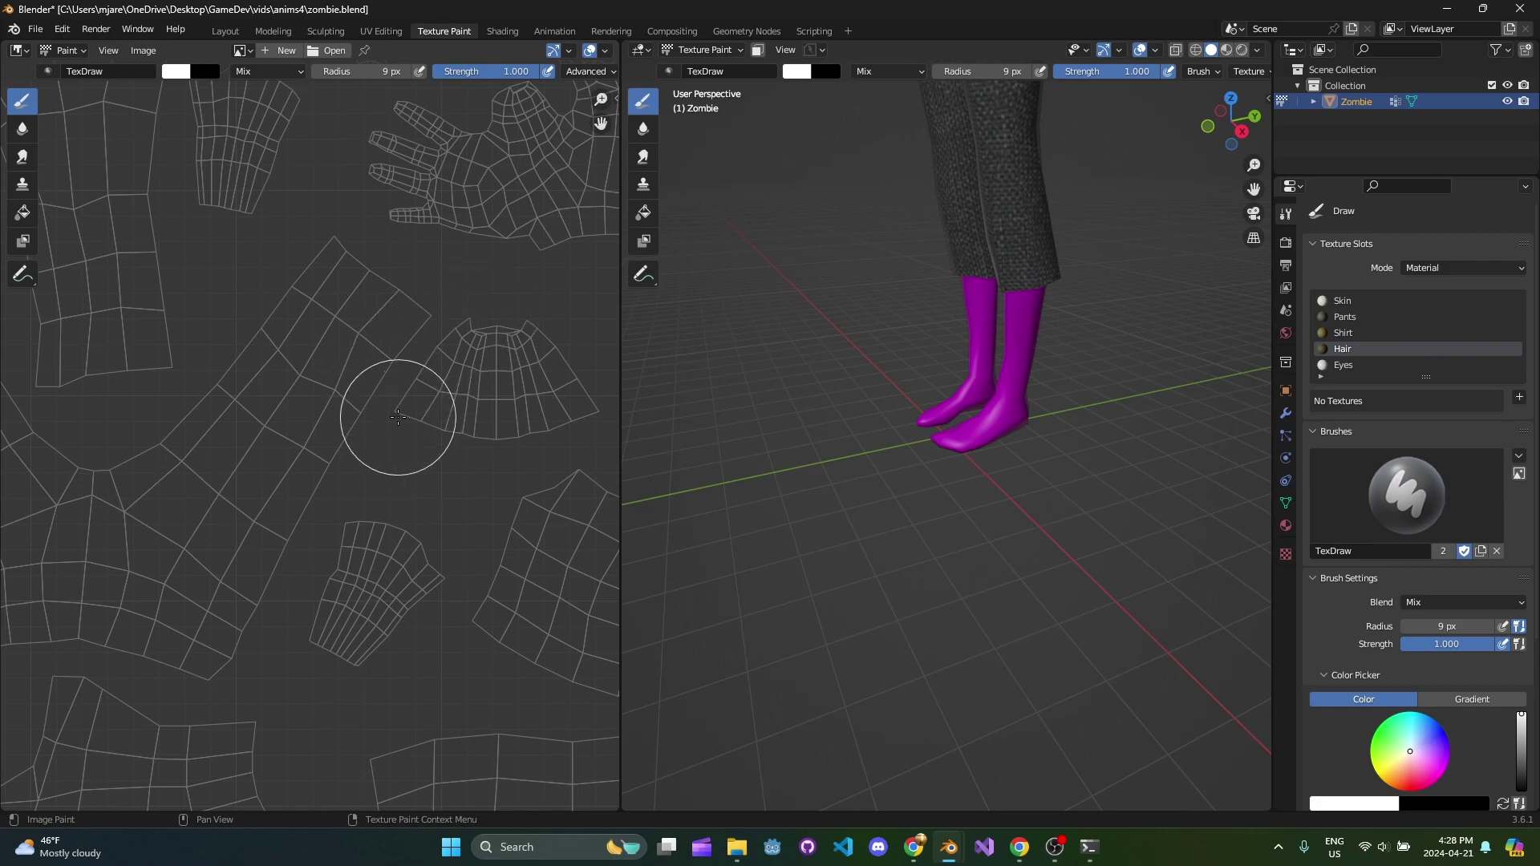
Step: Return to the Modeling workspace and put the Zombie in Object Mode
scroll(451, 389, "down", 3)
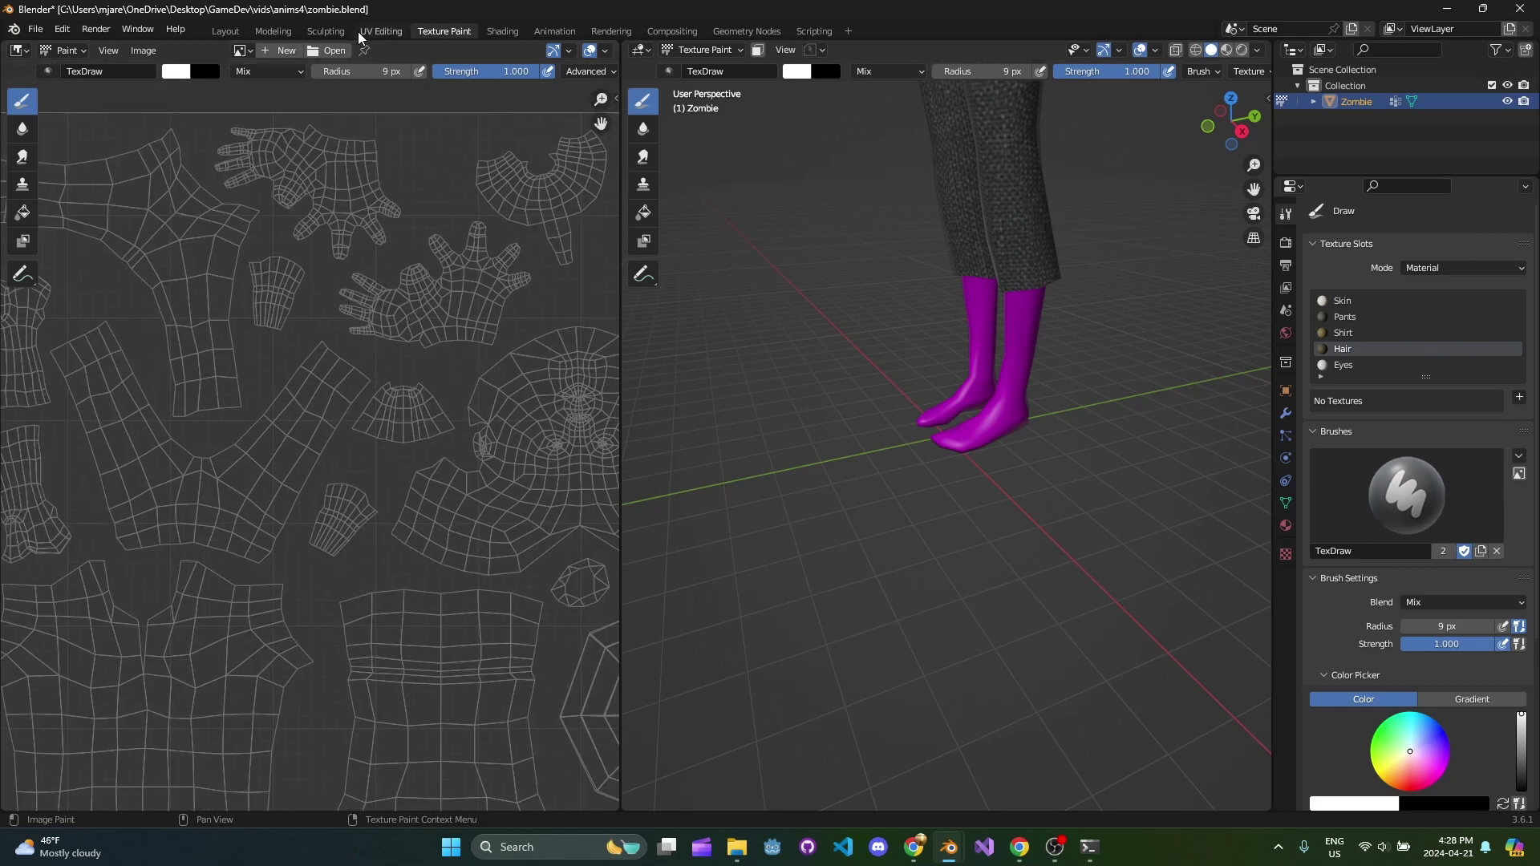
left_click(273, 31)
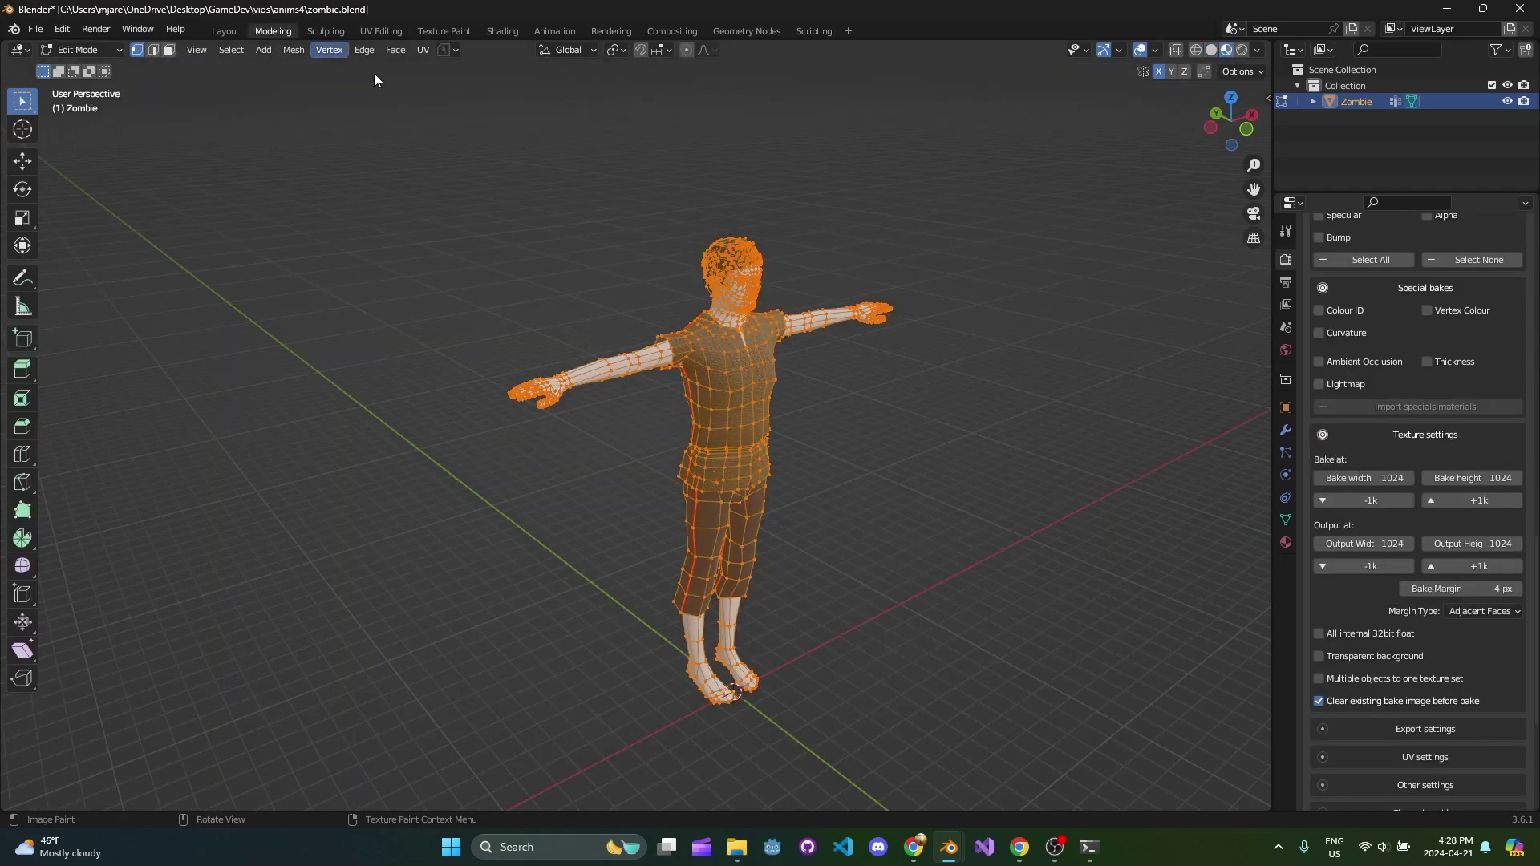
key("Tab")
scroll(1418, 499, "down", 5)
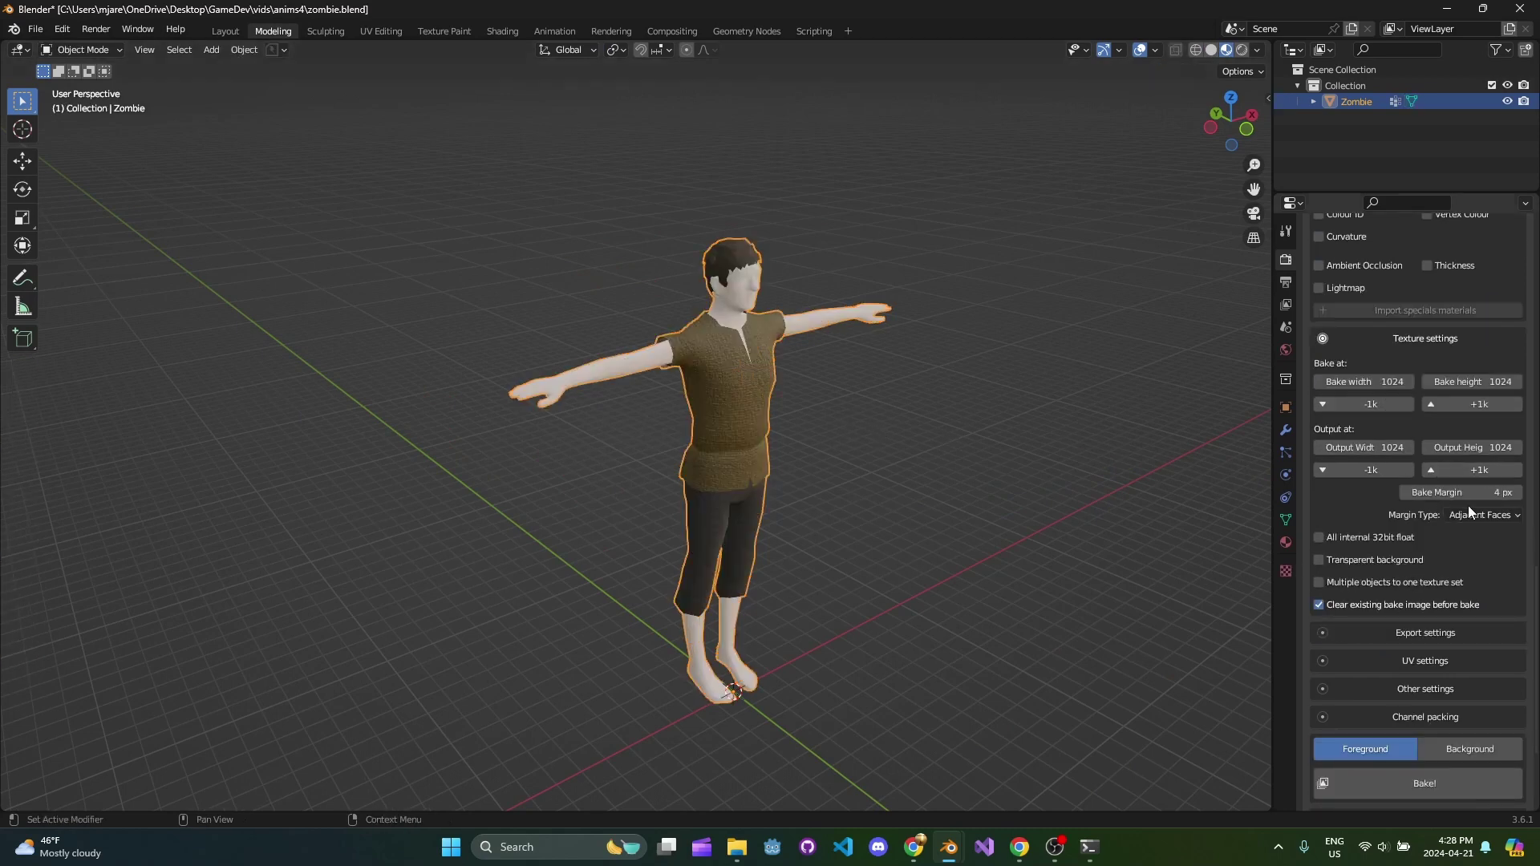
Step: Expand SimpleBake's Export settings and enable Export bakes
scroll(1334, 517, "down", 1)
left_click(1474, 537)
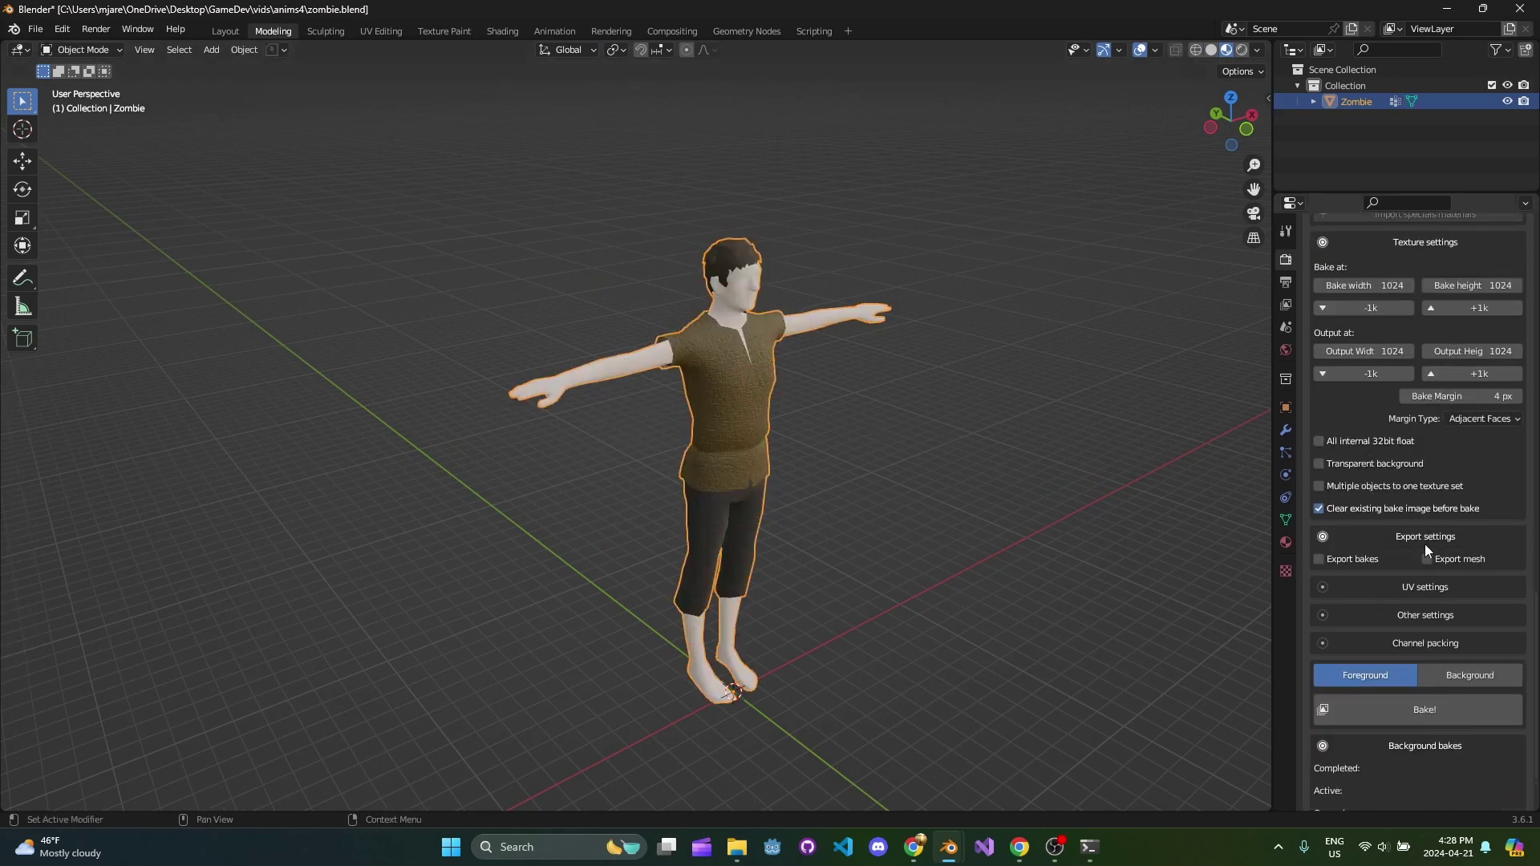
scroll(1467, 574, "down", 2)
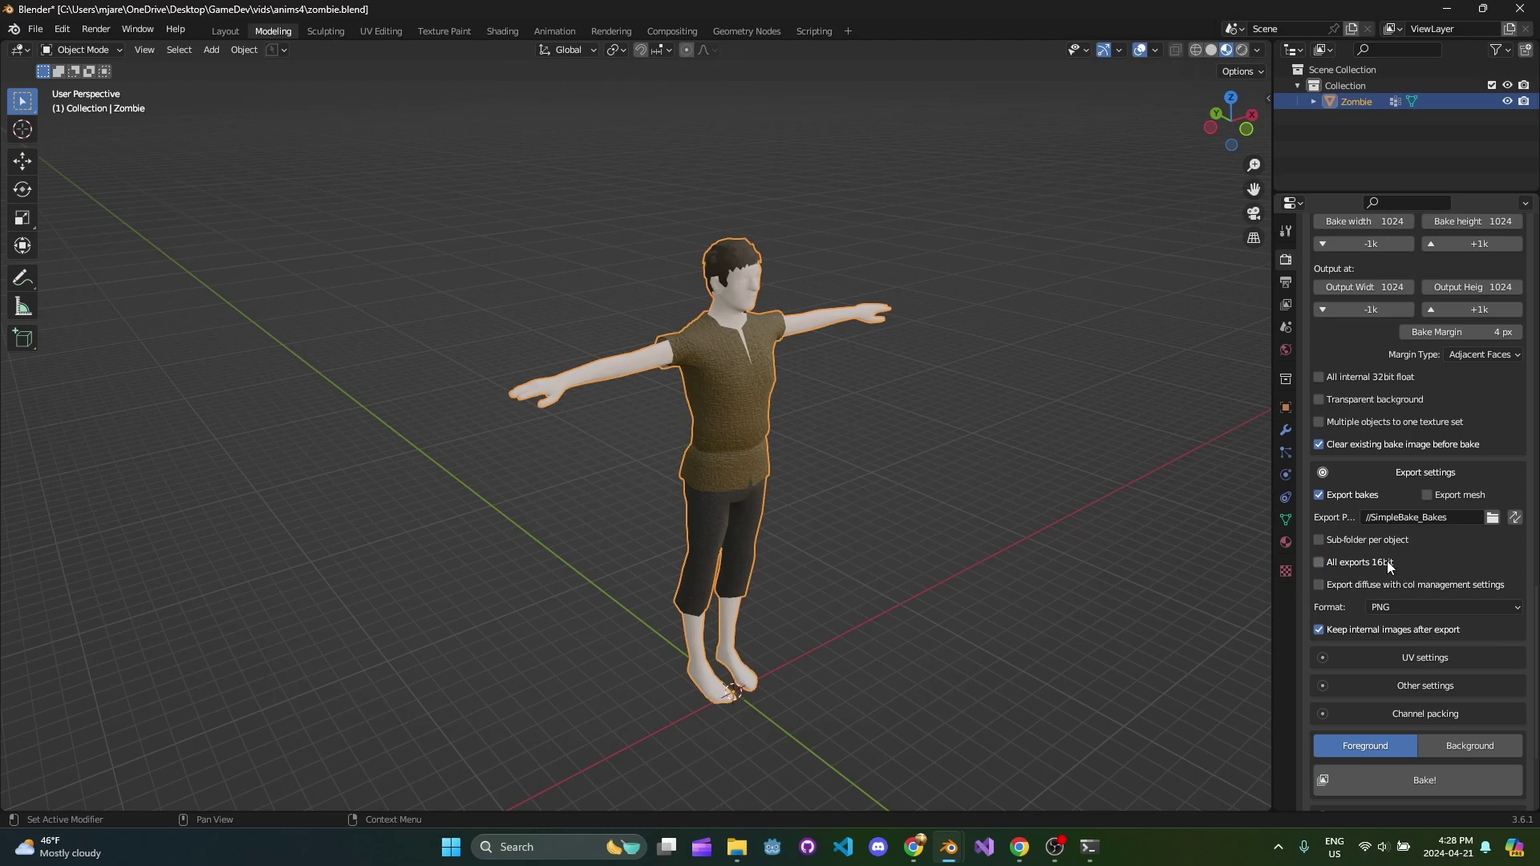
scroll(1465, 575, "down", 2)
scroll(767, 353, "up", 4)
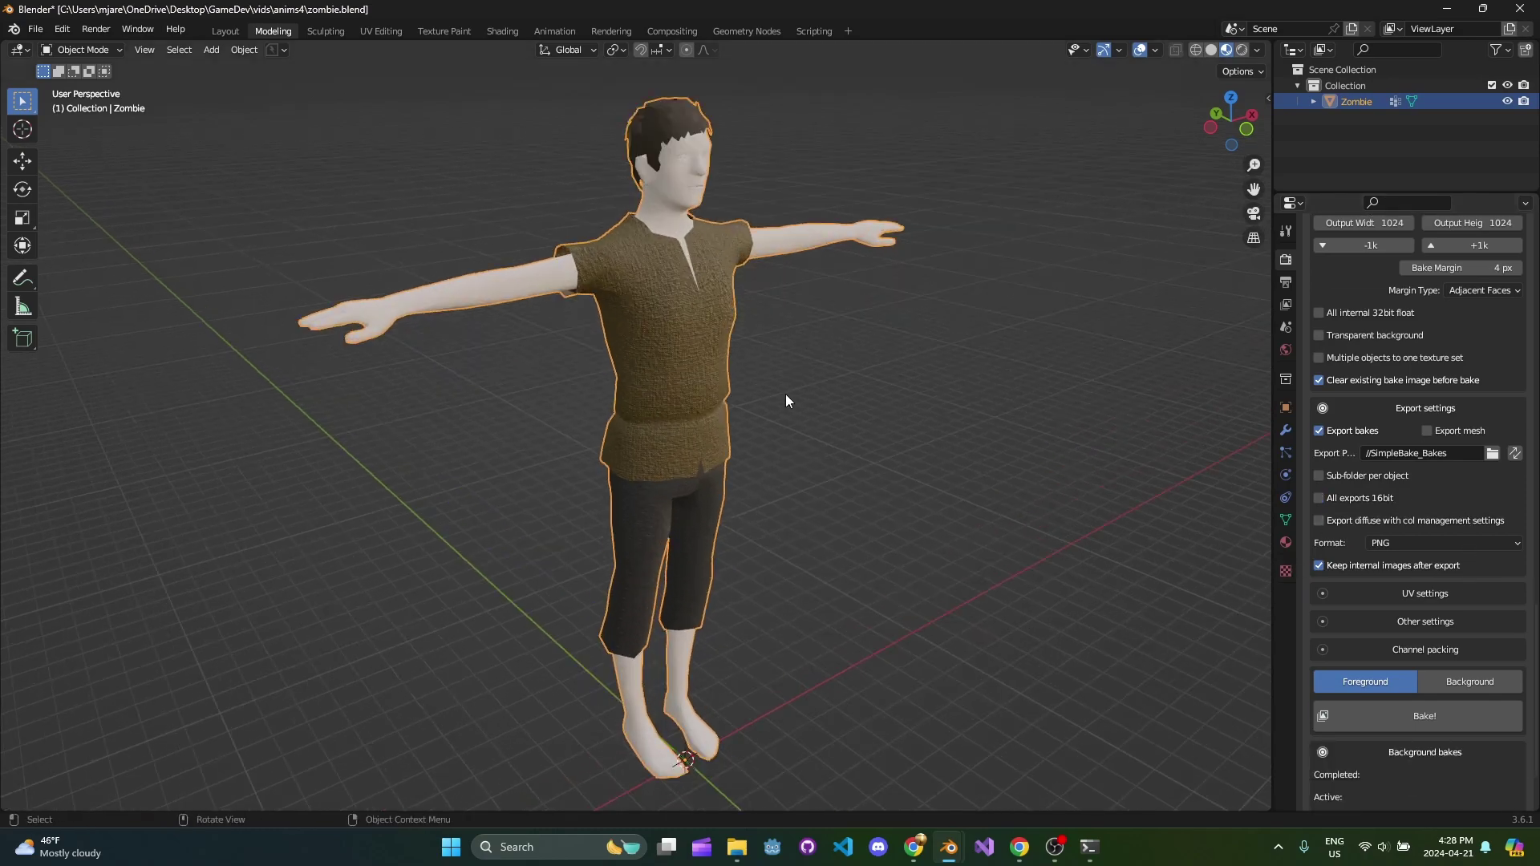
middle_click_drag(786, 393, 783, 358)
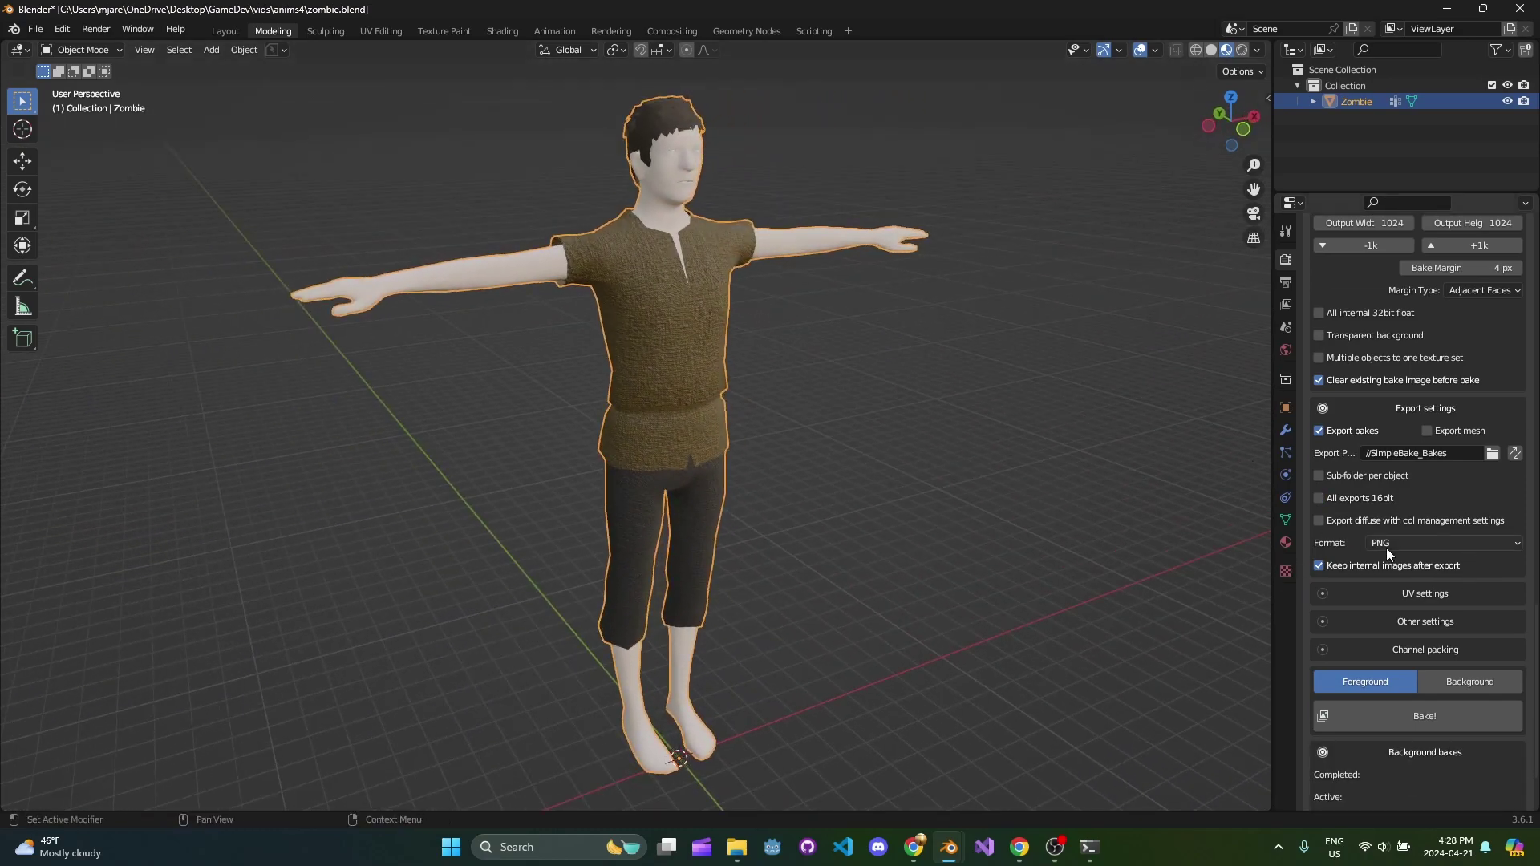
Step: Expand SimpleBake's UV settings and Other settings sections
scroll(1386, 547, "down", 2)
left_click(1456, 532)
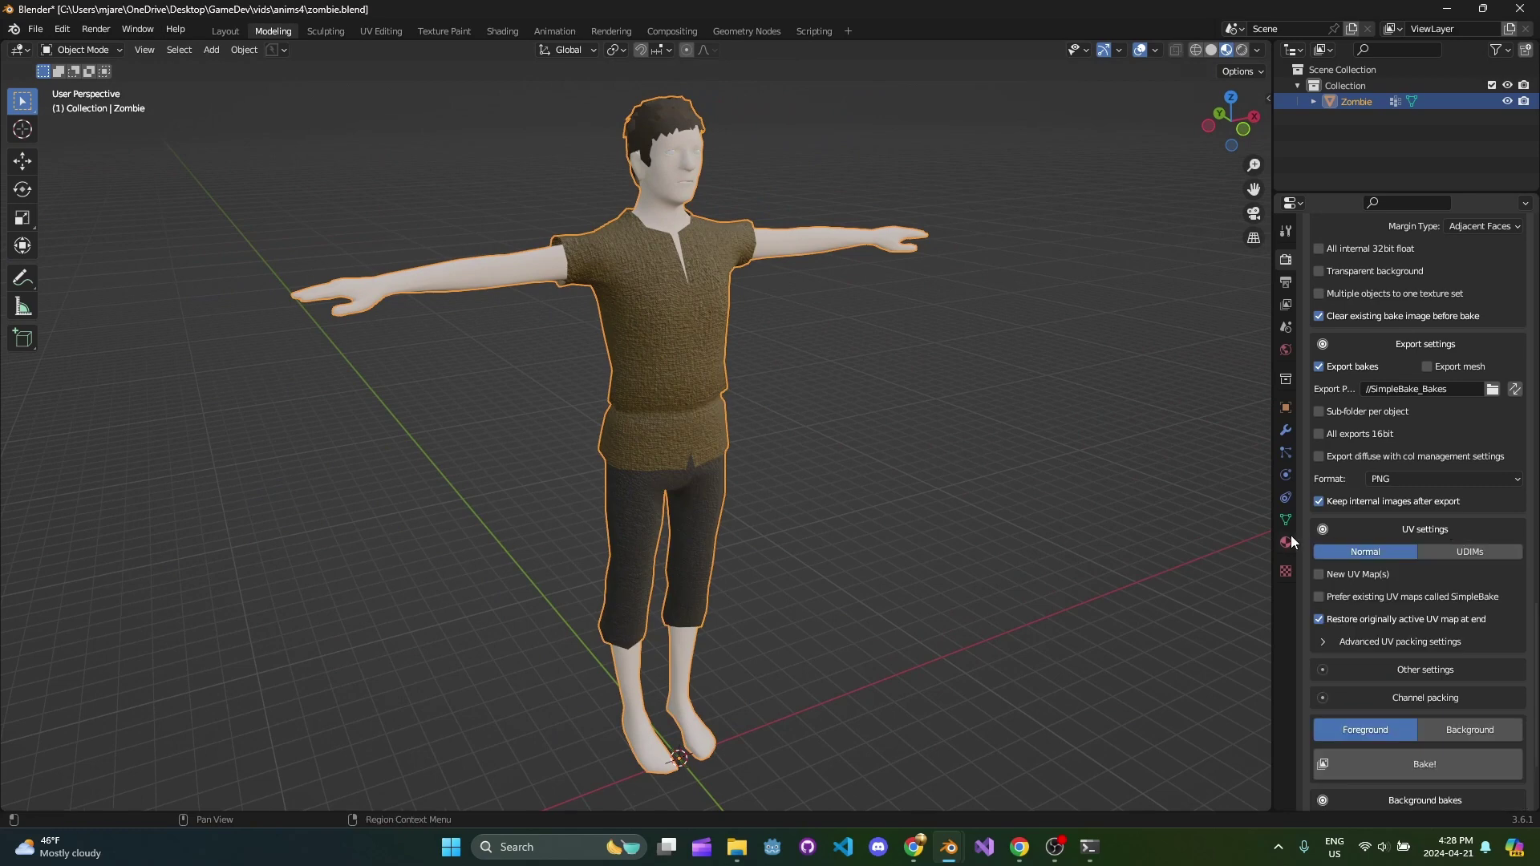
scroll(1503, 699, "down", 2)
left_click(1453, 604)
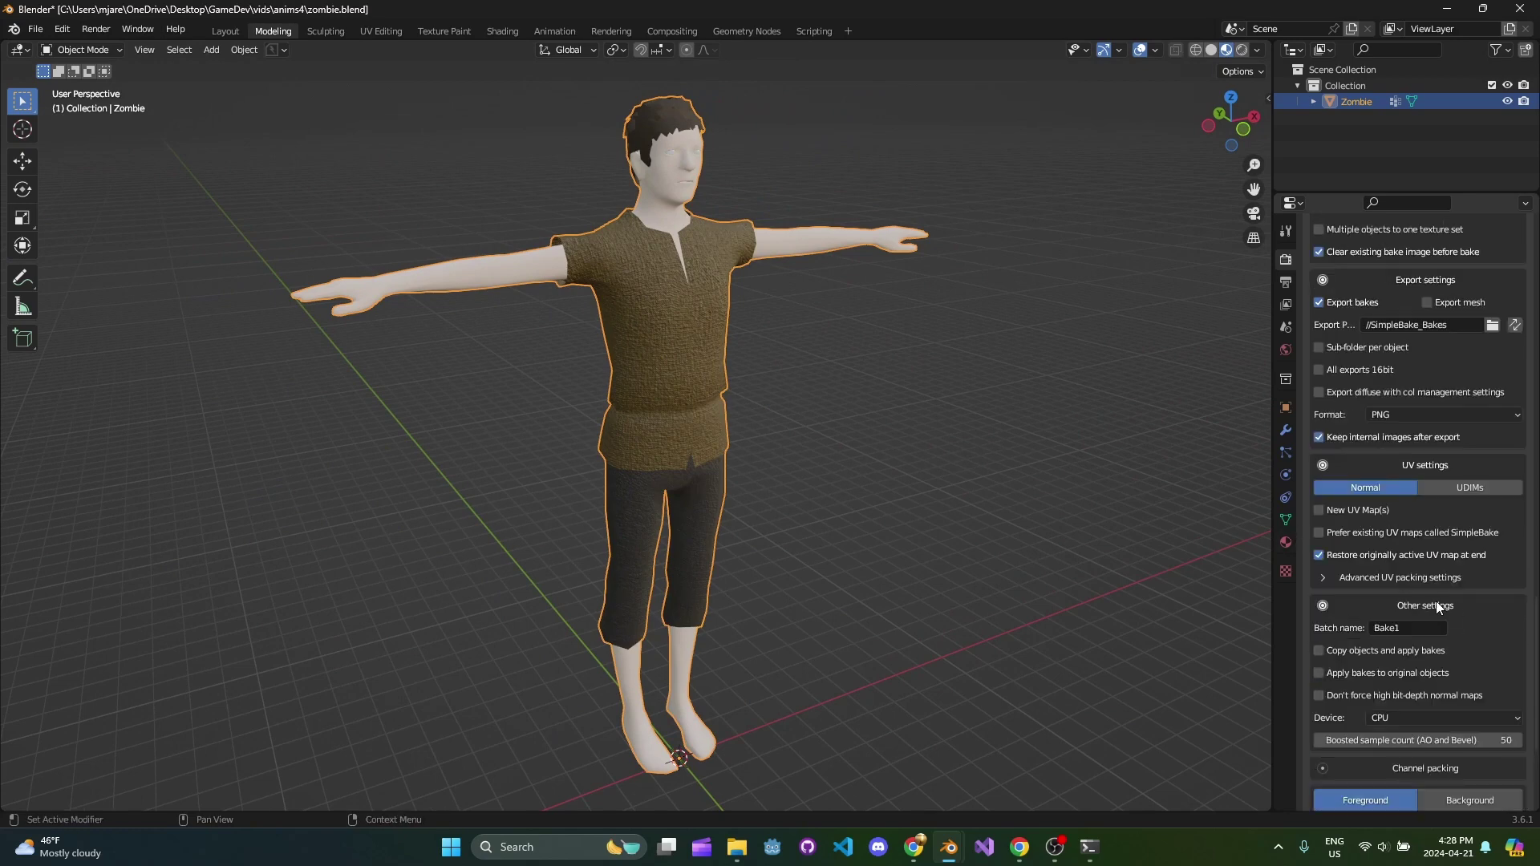
Step: Enable Copy objects and apply bakes, and set the bake device to GPU Compute
scroll(1417, 642, "down", 2)
left_click(1394, 584)
scroll(1406, 588, "down", 3)
left_click(1421, 602)
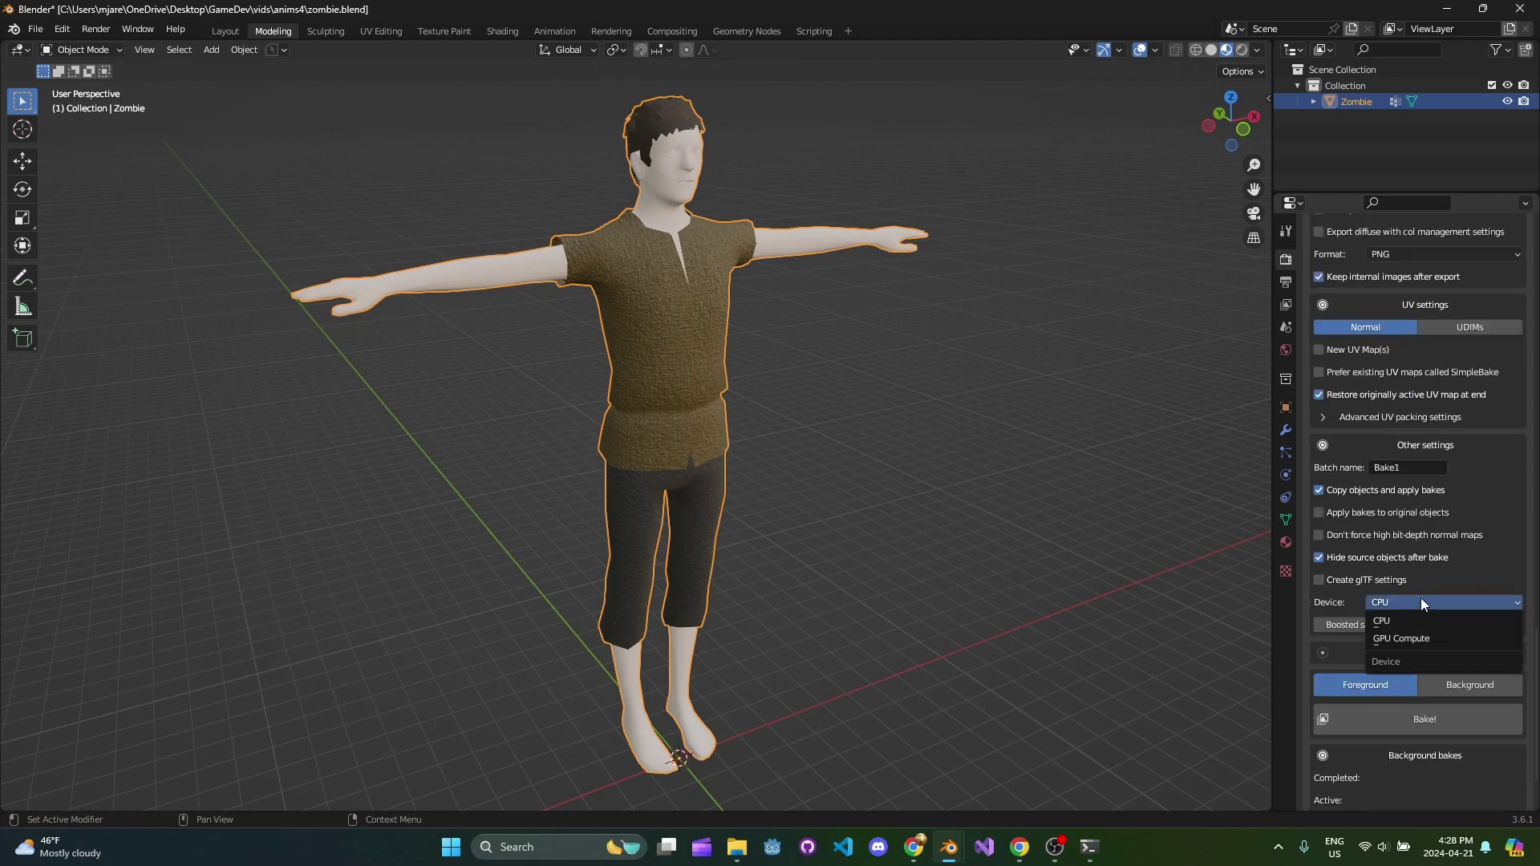
left_click(1435, 639)
scroll(747, 378, "down", 2)
Step: Save the project as zombie_01.blend with PowerSave and select the Zombie
left_click(747, 377)
key("a")
key("ctrl+s")
left_click(571, 287)
left_click(642, 319)
left_click(603, 280)
left_click(272, 51)
left_click(283, 110)
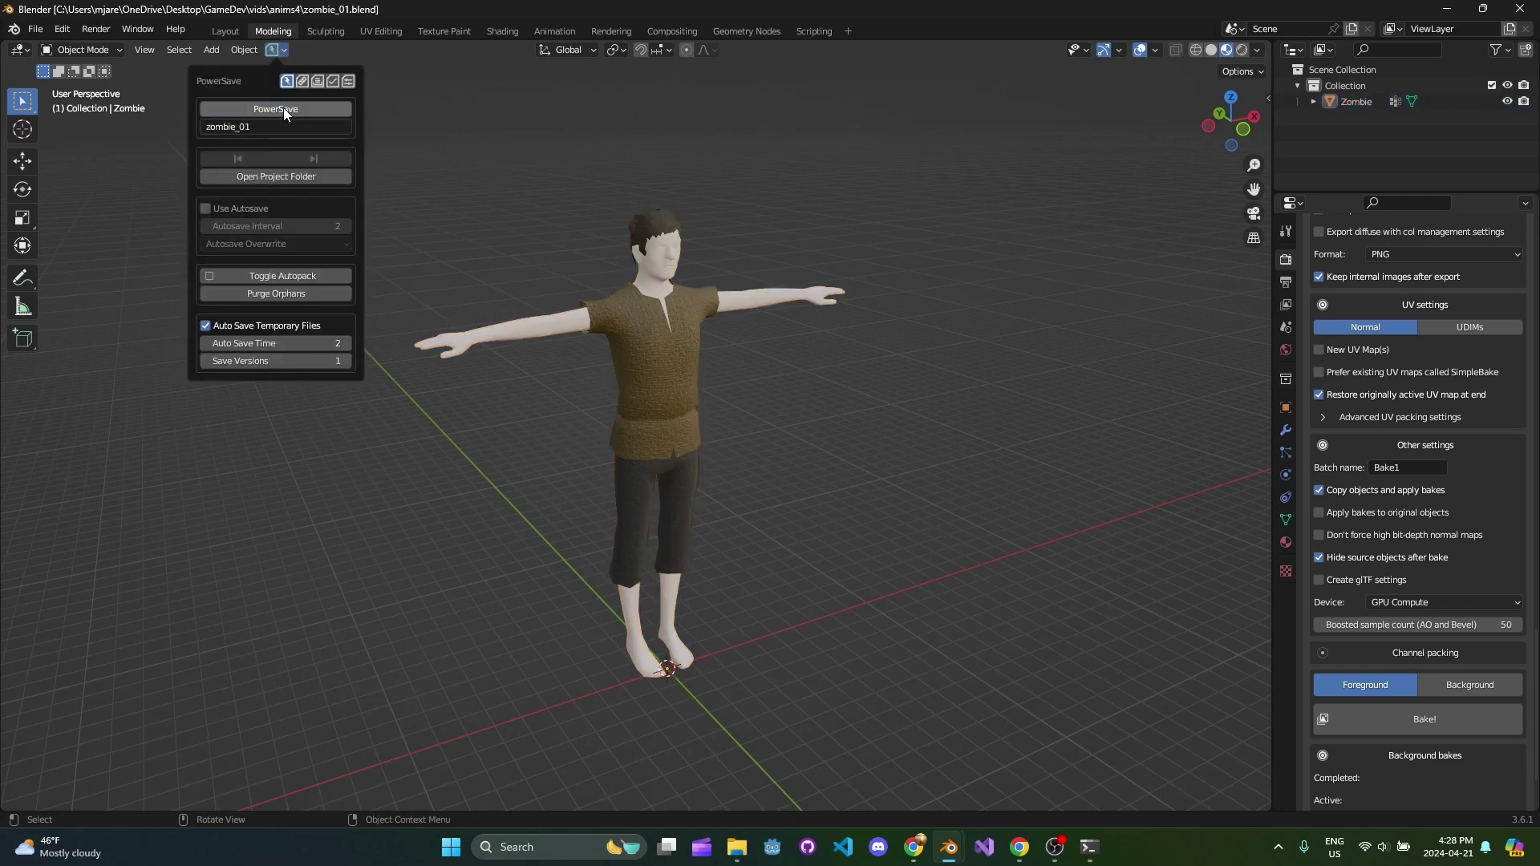
left_click(661, 368)
scroll(876, 440, "up", 3)
scroll(773, 440, "down", 1)
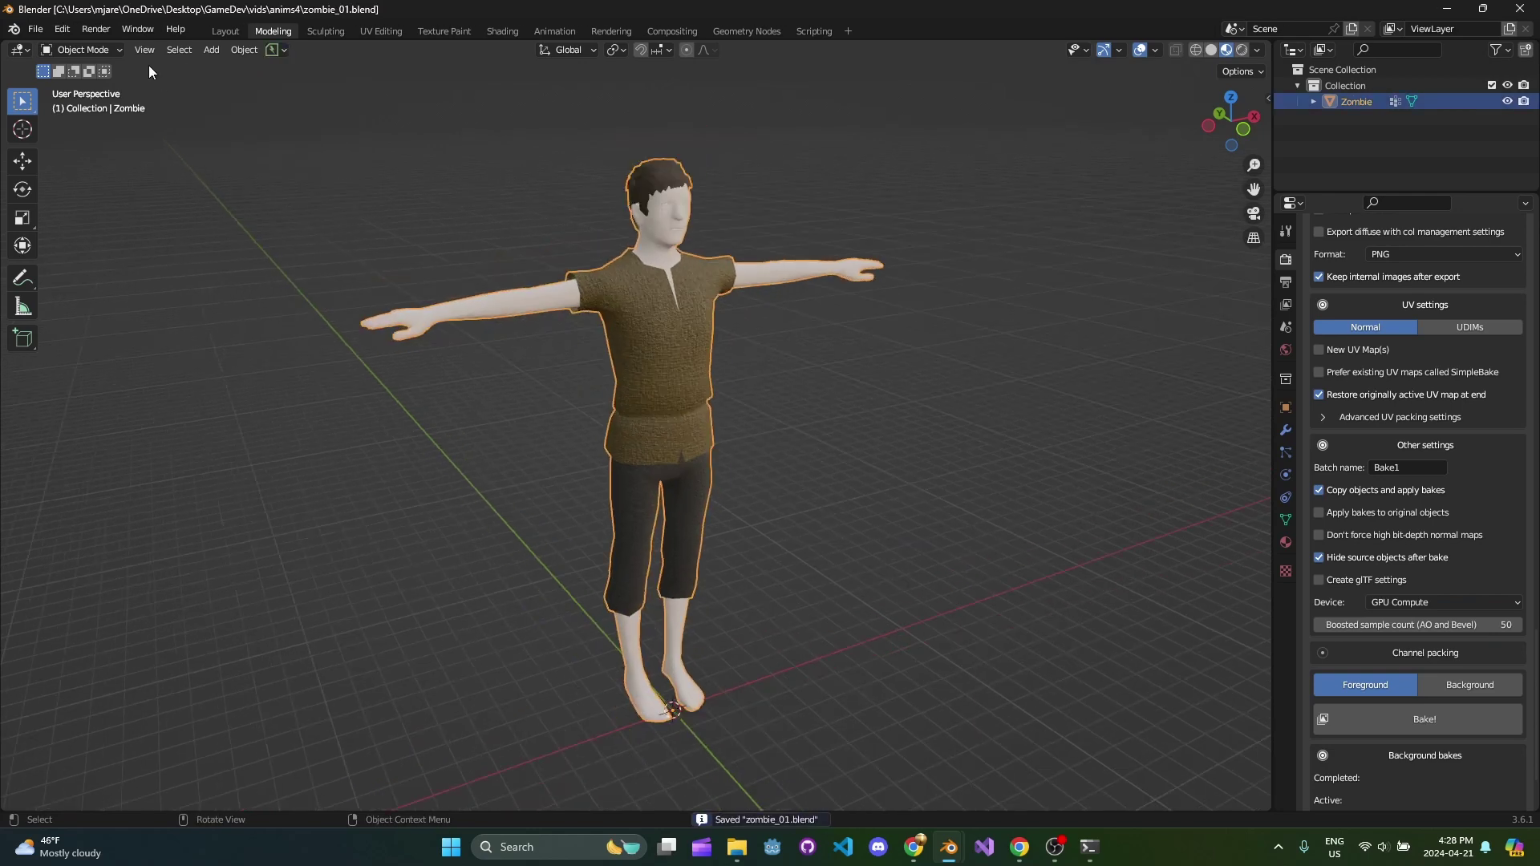
Step: Look up PowerSave by searching the add-on preferences for "power", and review its save options
left_click(277, 50)
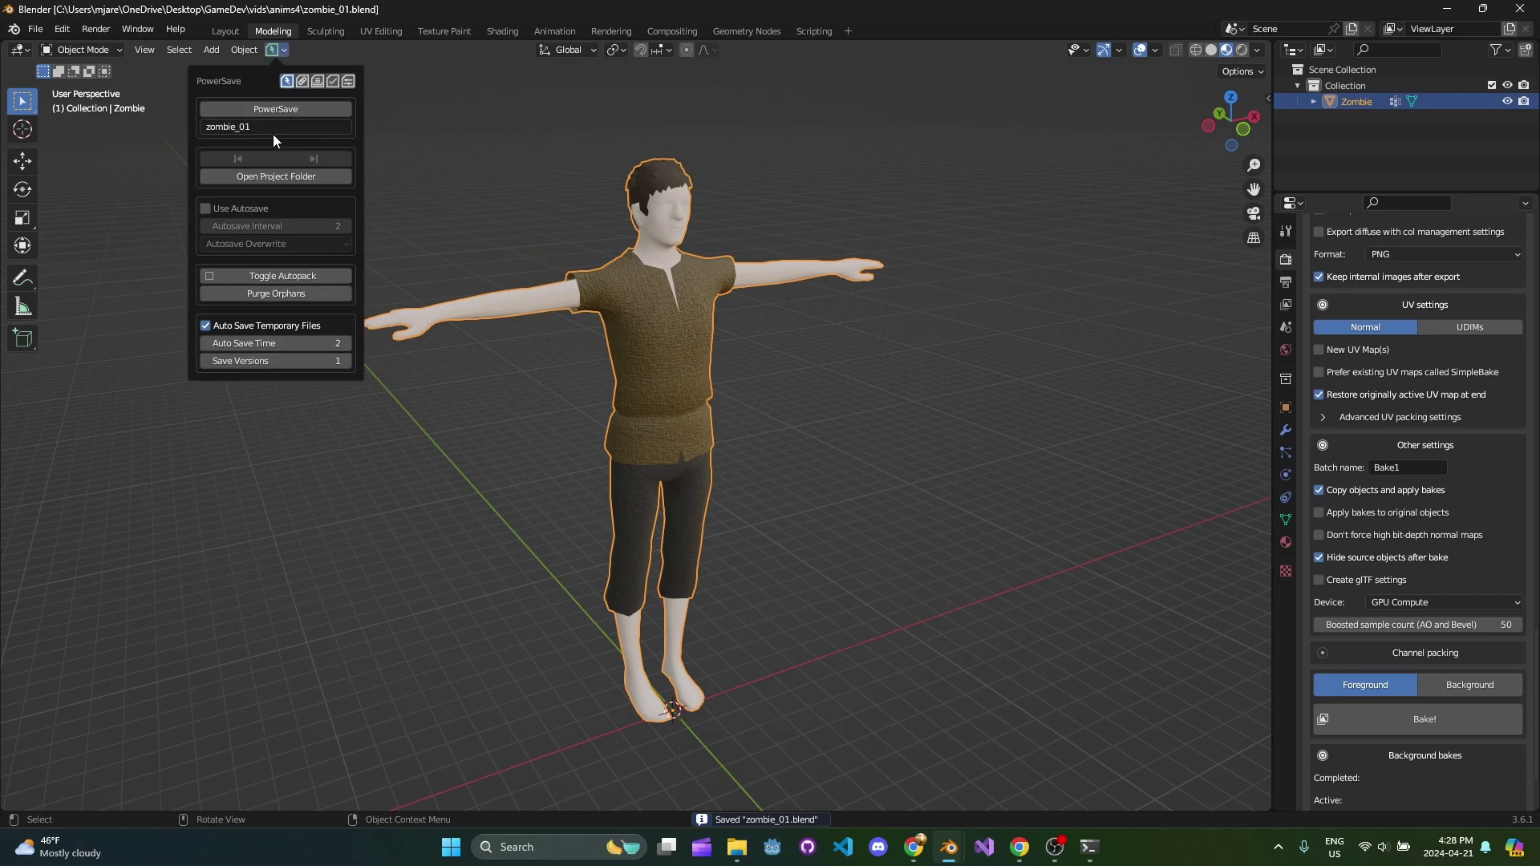
left_click(62, 29)
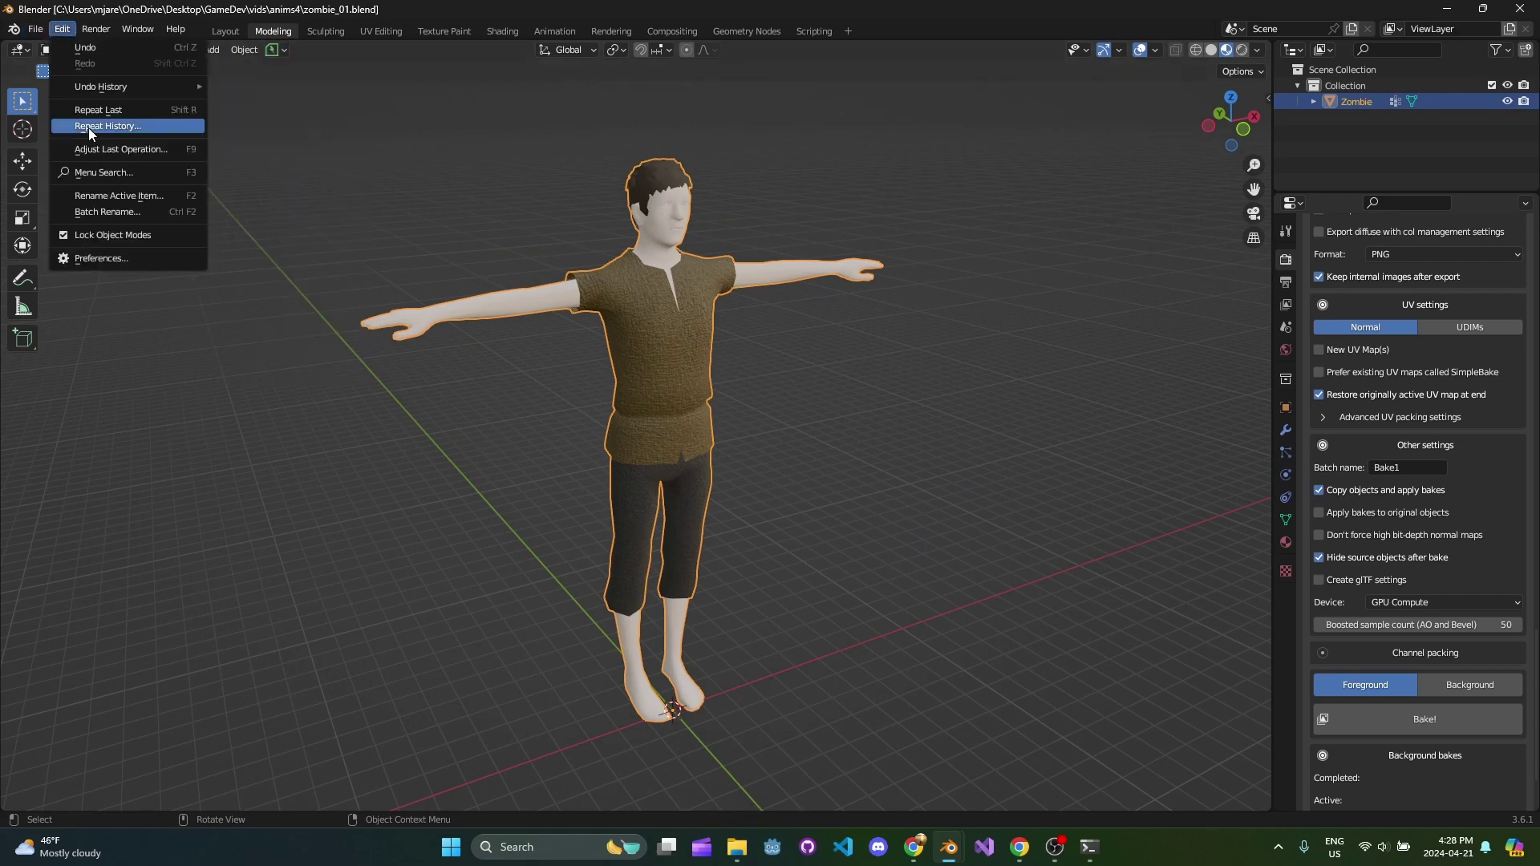
left_click(72, 259)
type("power")
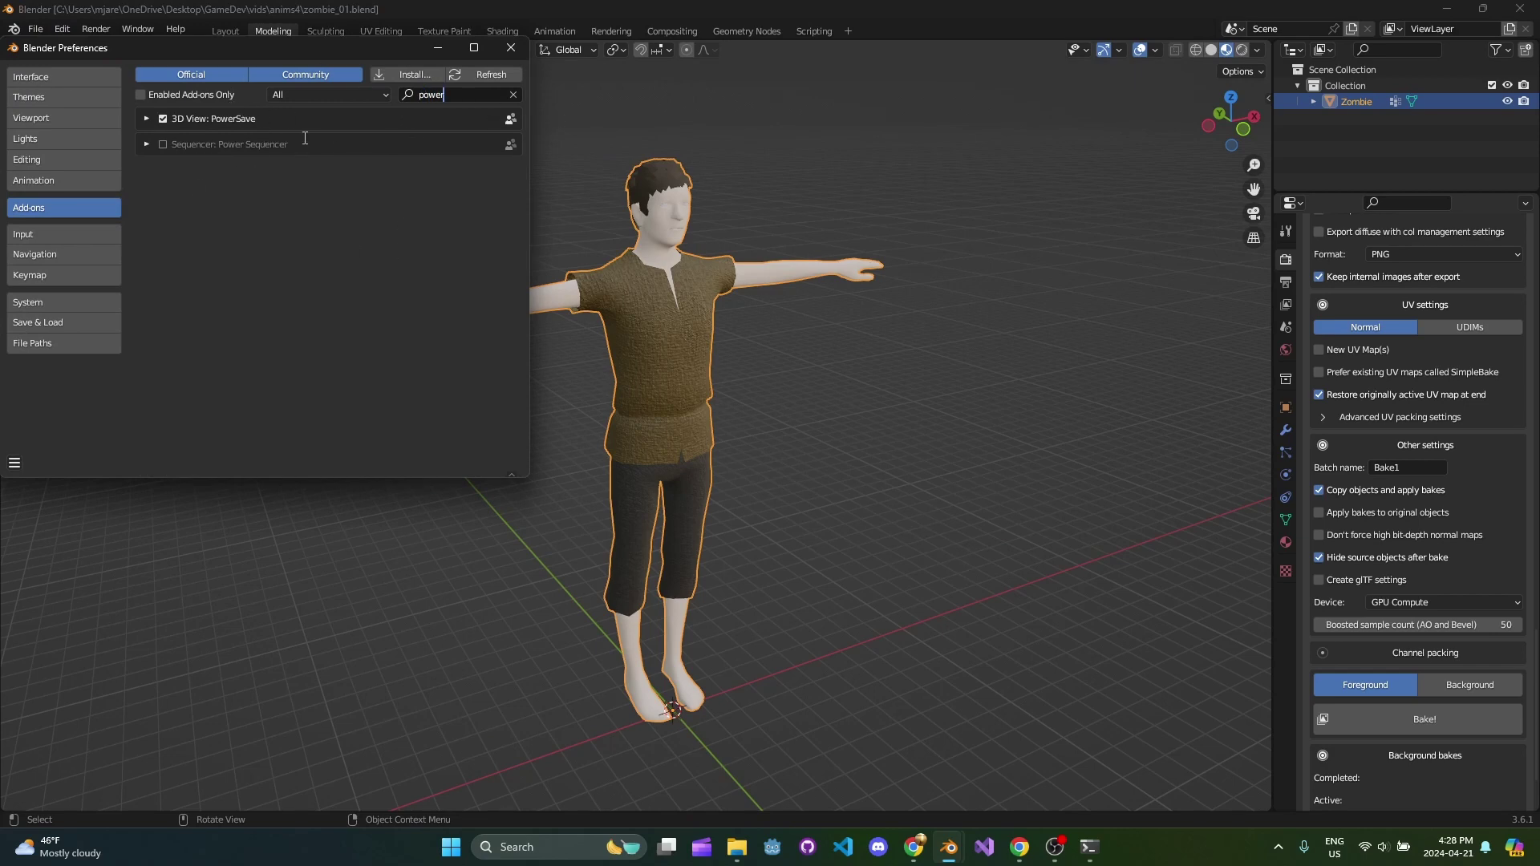
left_click(511, 48)
left_click(282, 50)
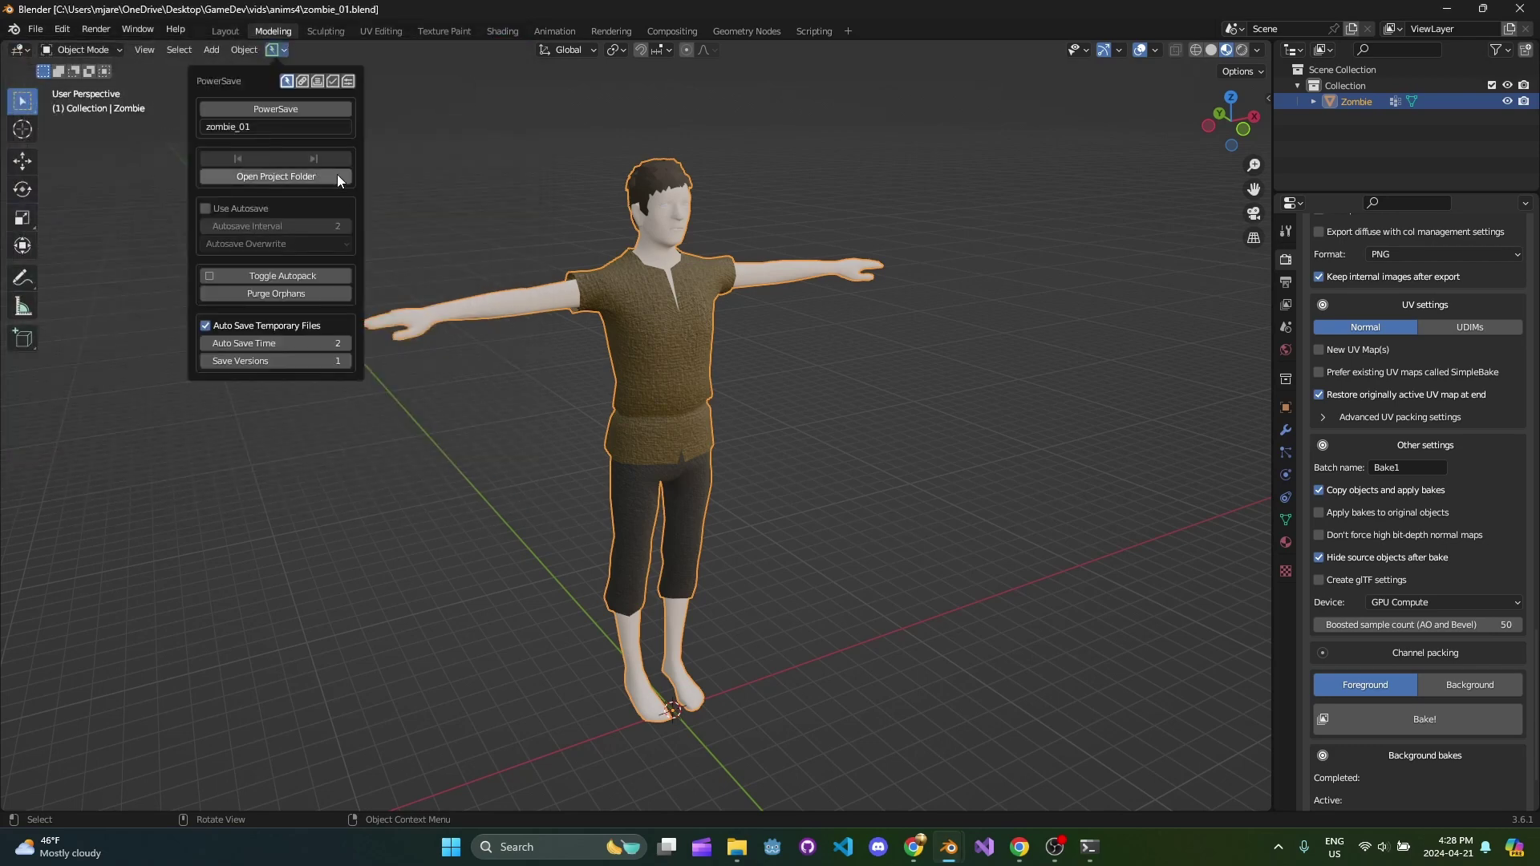
left_click(284, 51)
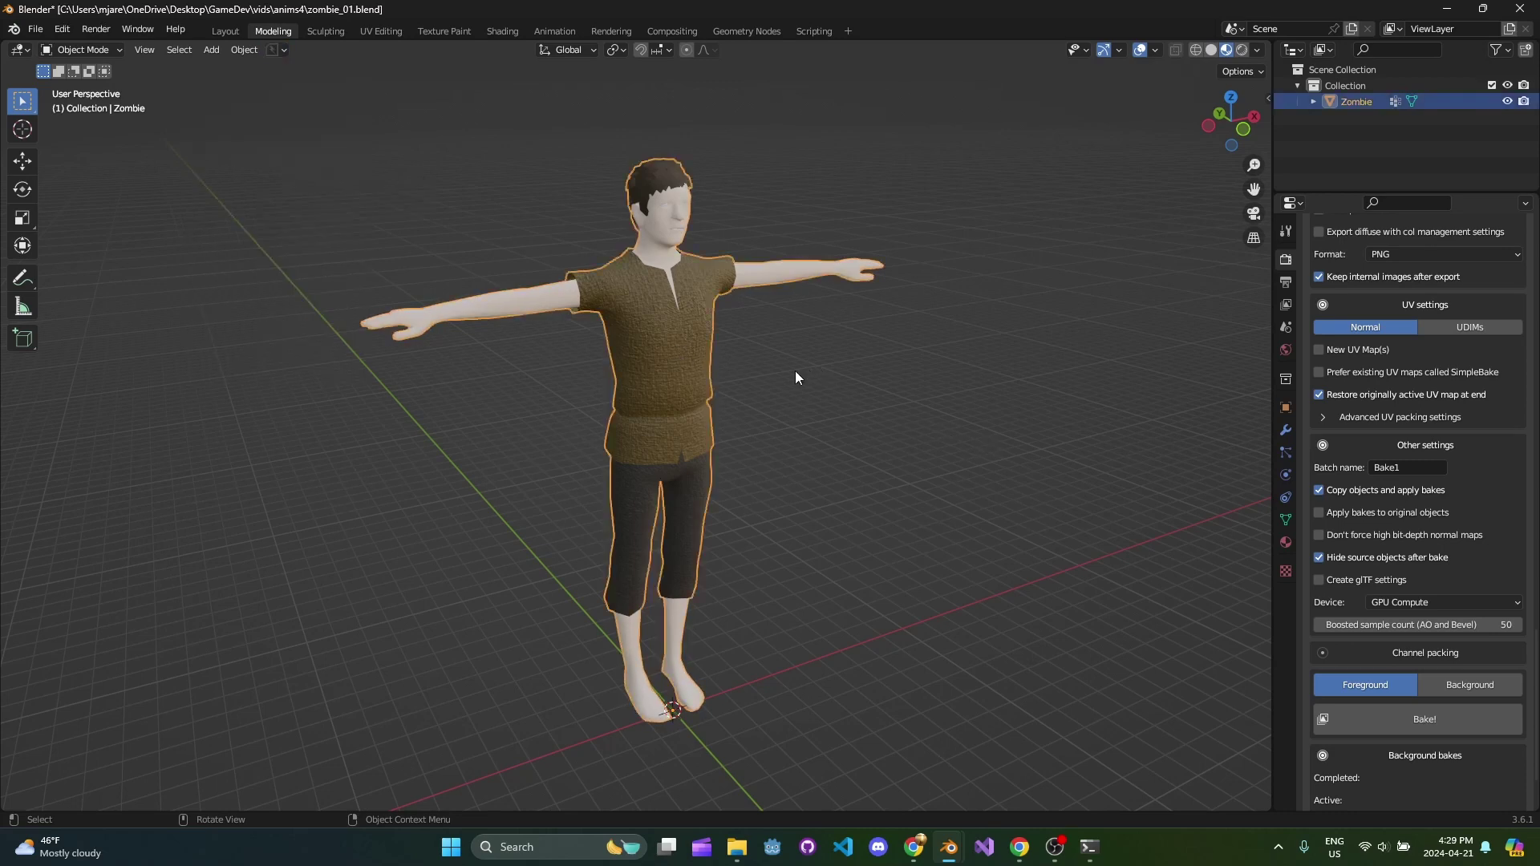
Step: Save the file and run the SimpleBake foreground bake of the Zombie, dismissing the completion dialog
key("ctrl+s")
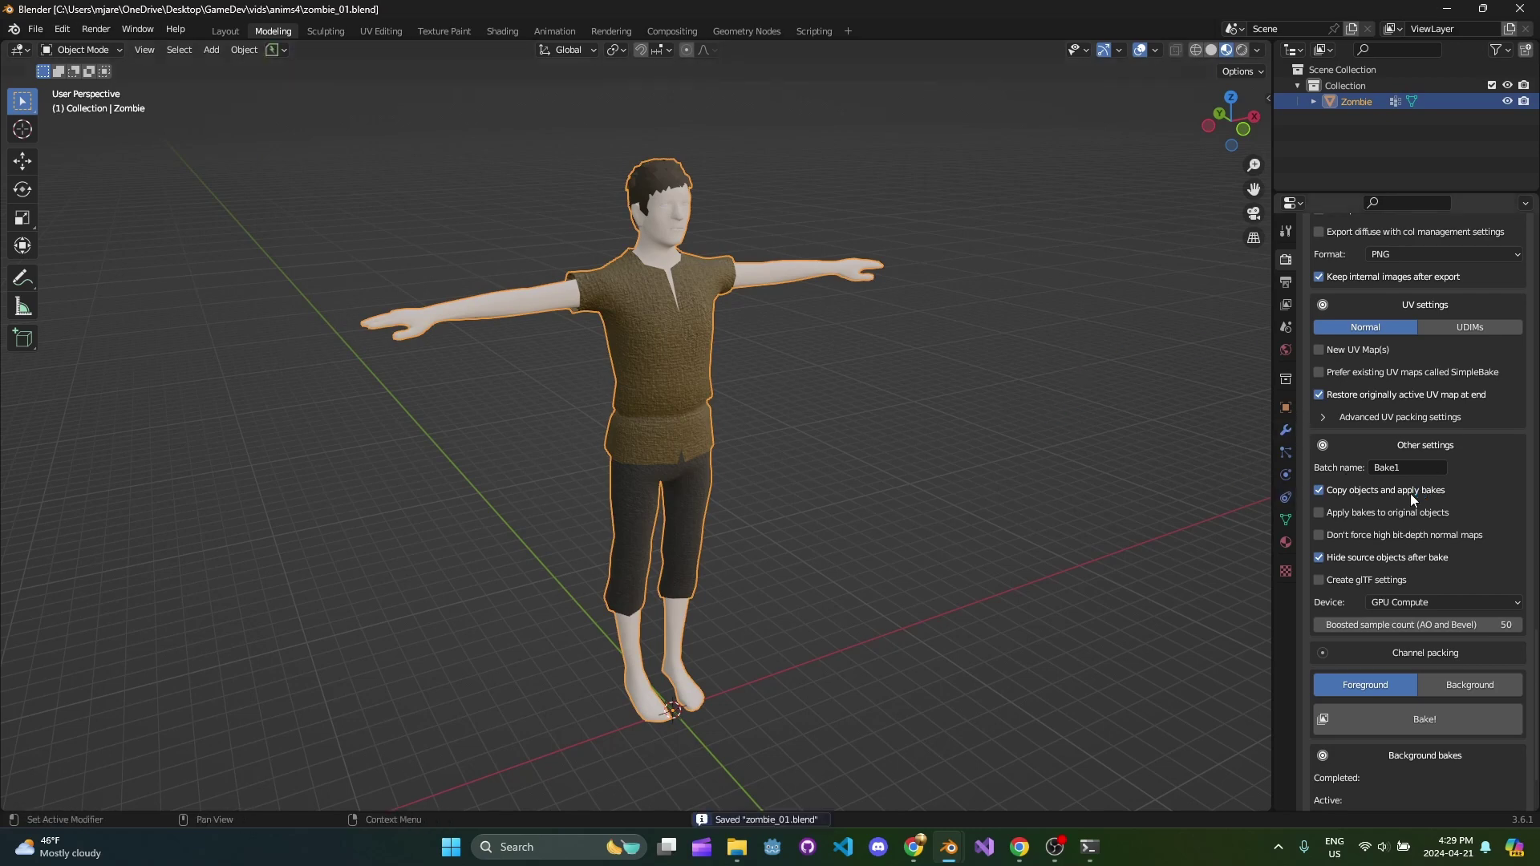
scroll(1411, 701, "down", 1)
left_click(1398, 674)
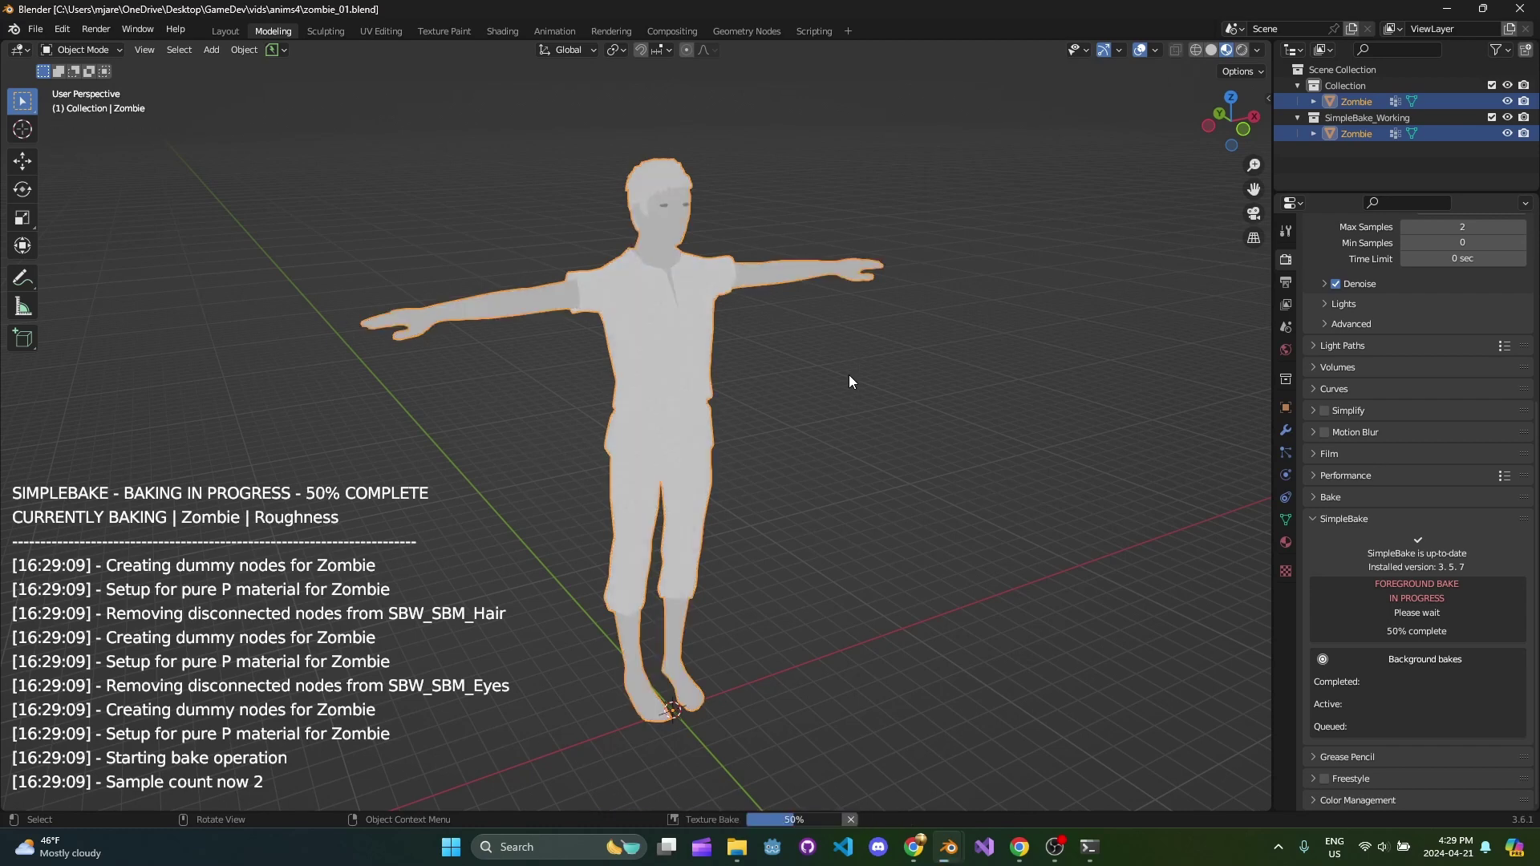
middle_click_drag(787, 324, 951, 291)
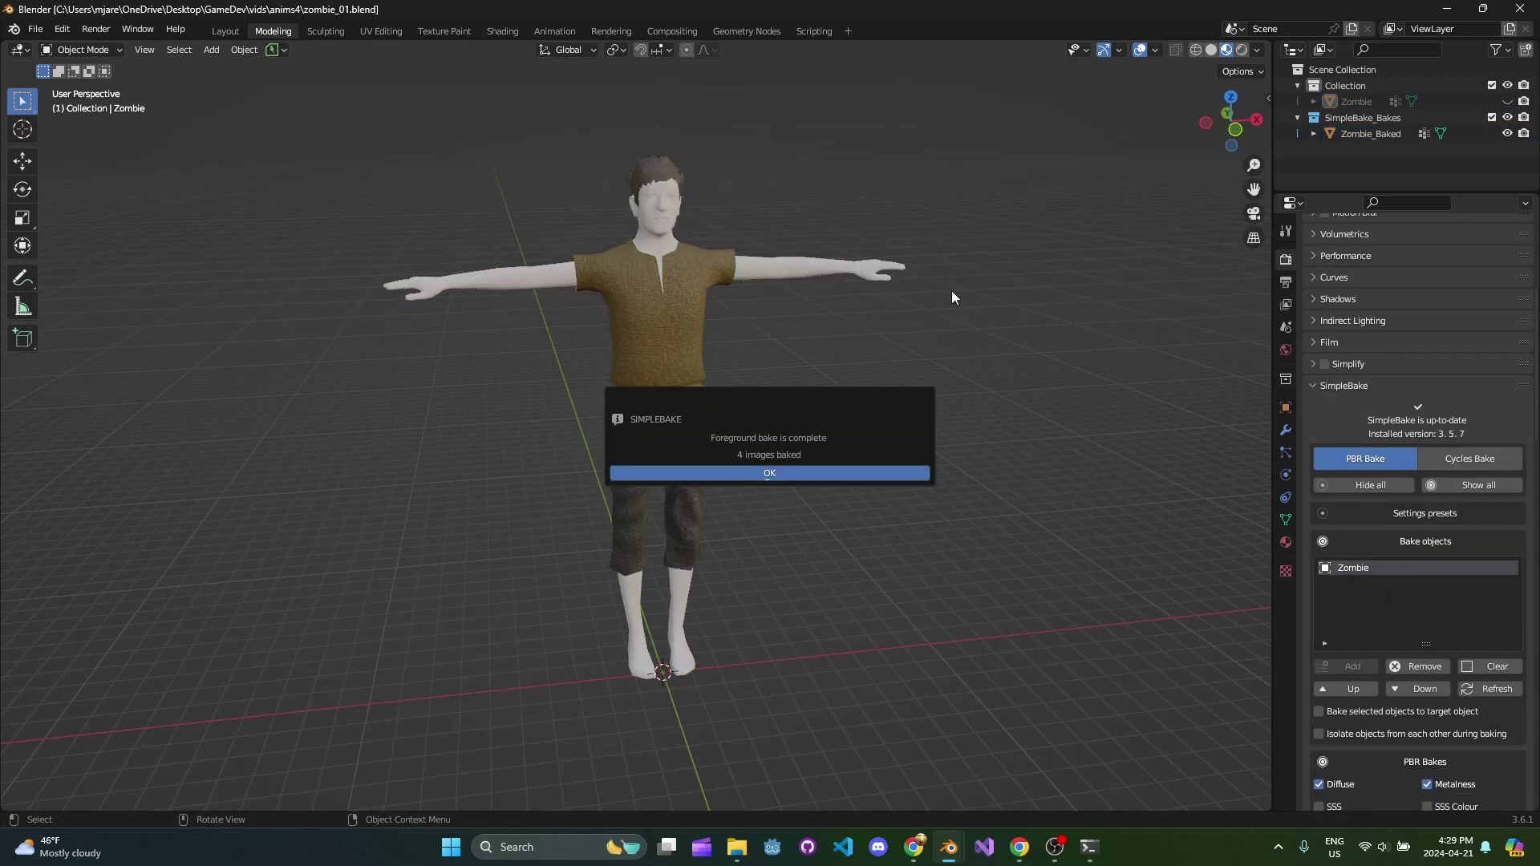
left_click(787, 478)
Step: Examine the baked shirt and pants textures up close from the side and select Zombie_Baked
middle_click_drag(647, 303, 863, 393)
scroll(749, 374, "up", 3)
scroll(698, 388, "up", 5)
middle_click_drag(690, 385, 921, 436)
left_click(805, 430)
key("Tab")
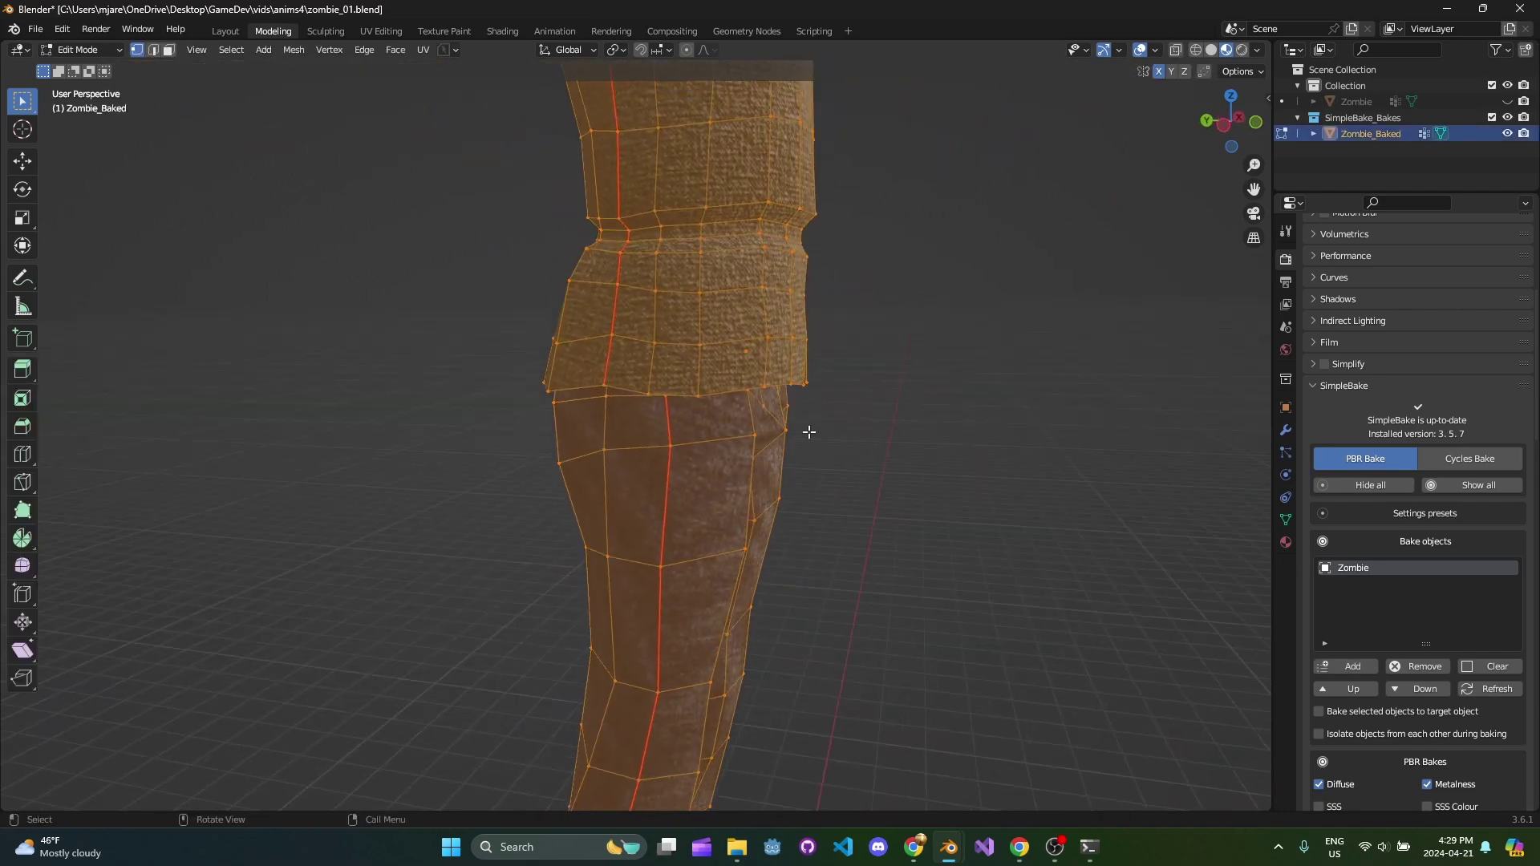
left_click(782, 429)
scroll(714, 420, "up", 4)
key("g")
key("y")
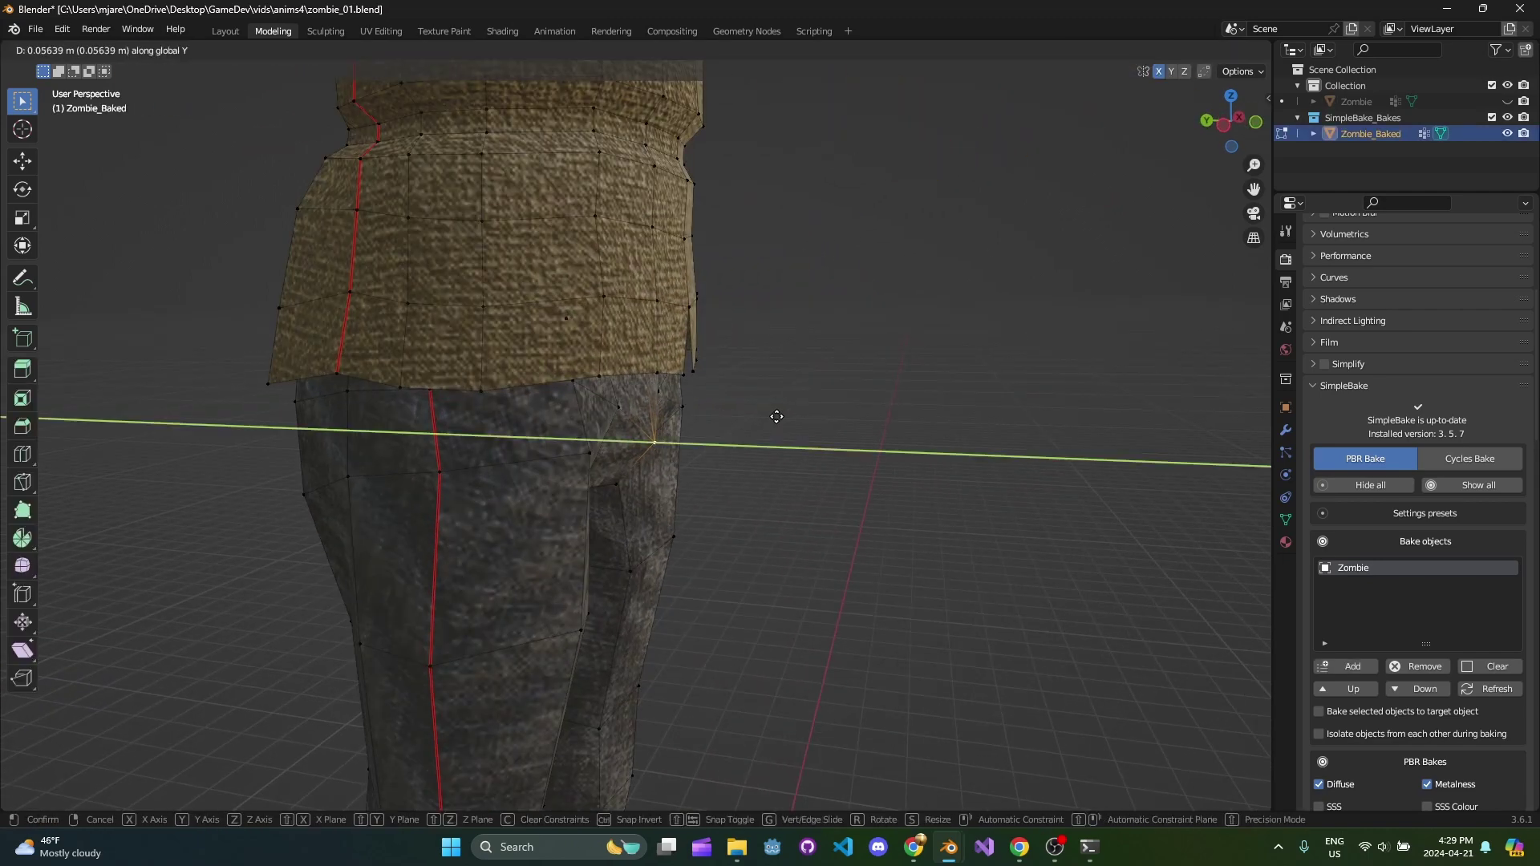
key("Escape")
key("Tab")
Step: Compare the original Zombie with the baked copy by toggling the visibility of their two collections
middle_click_drag(768, 415, 767, 447)
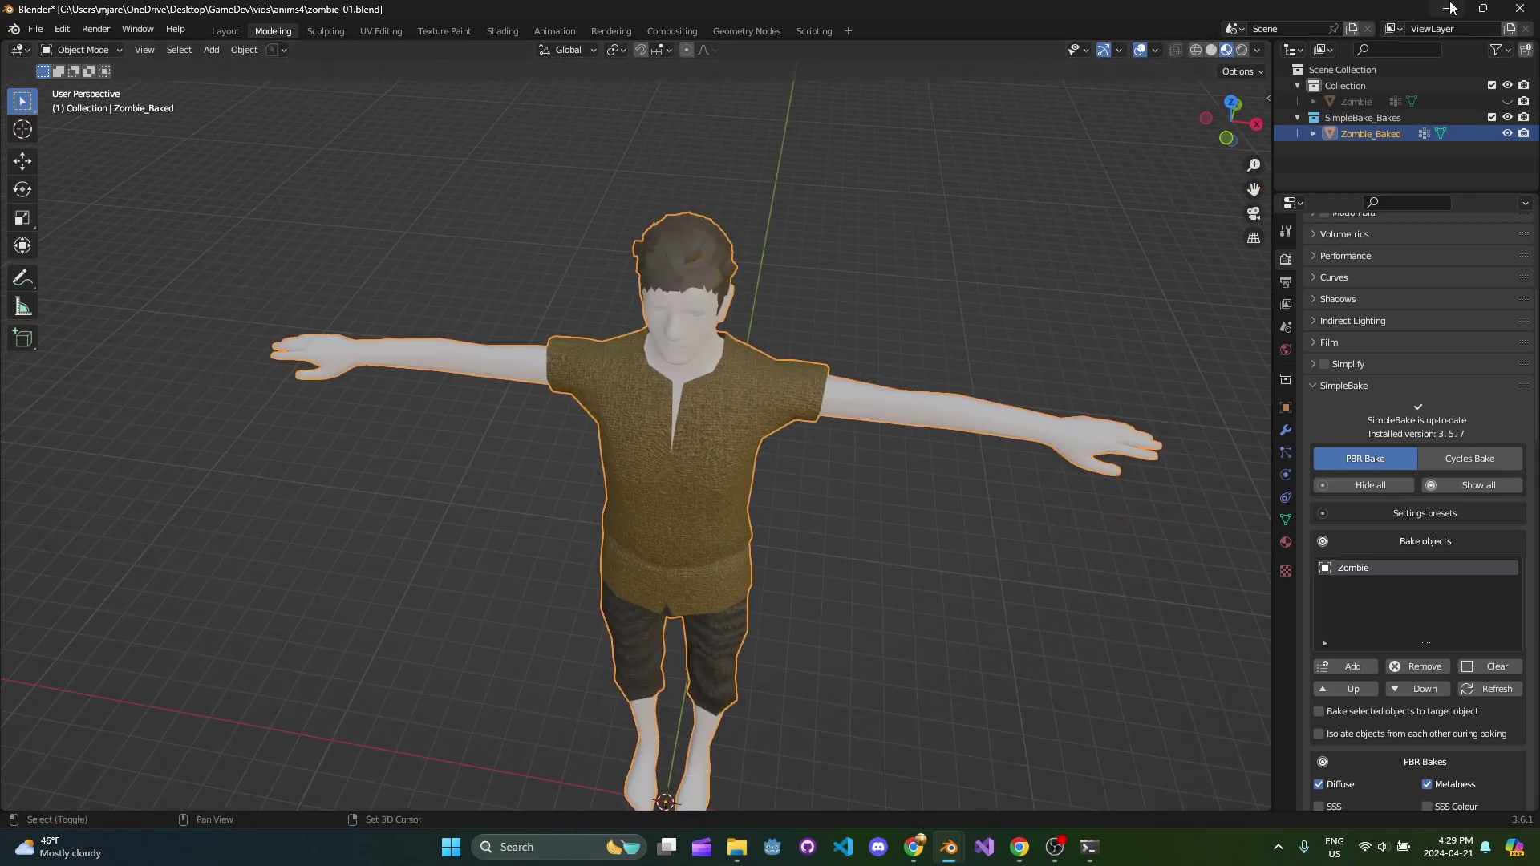
left_click(1508, 117)
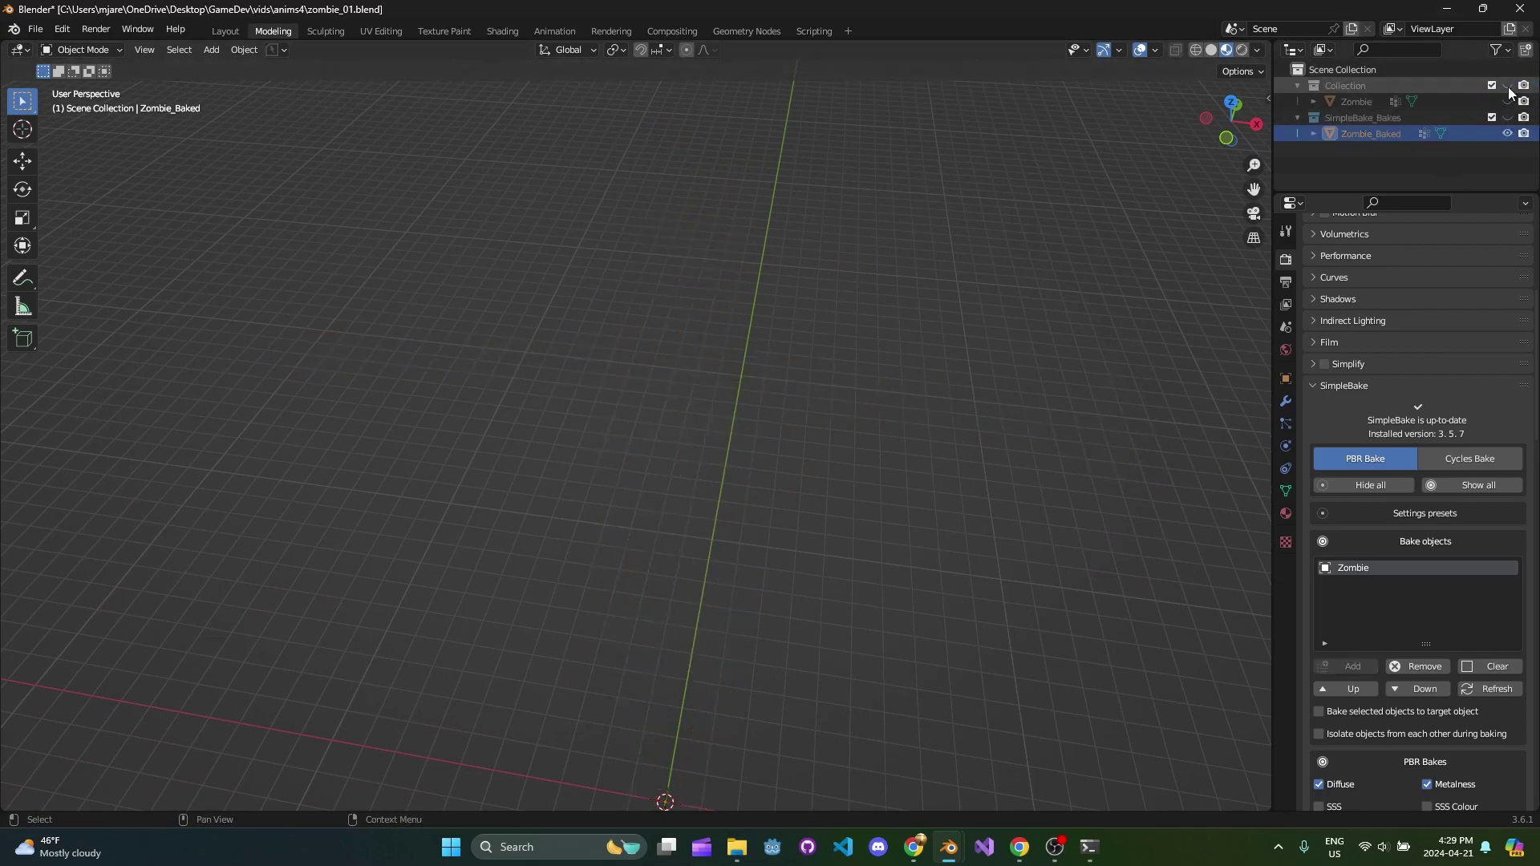
left_click(1508, 85)
middle_click_drag(1011, 288, 770, 328)
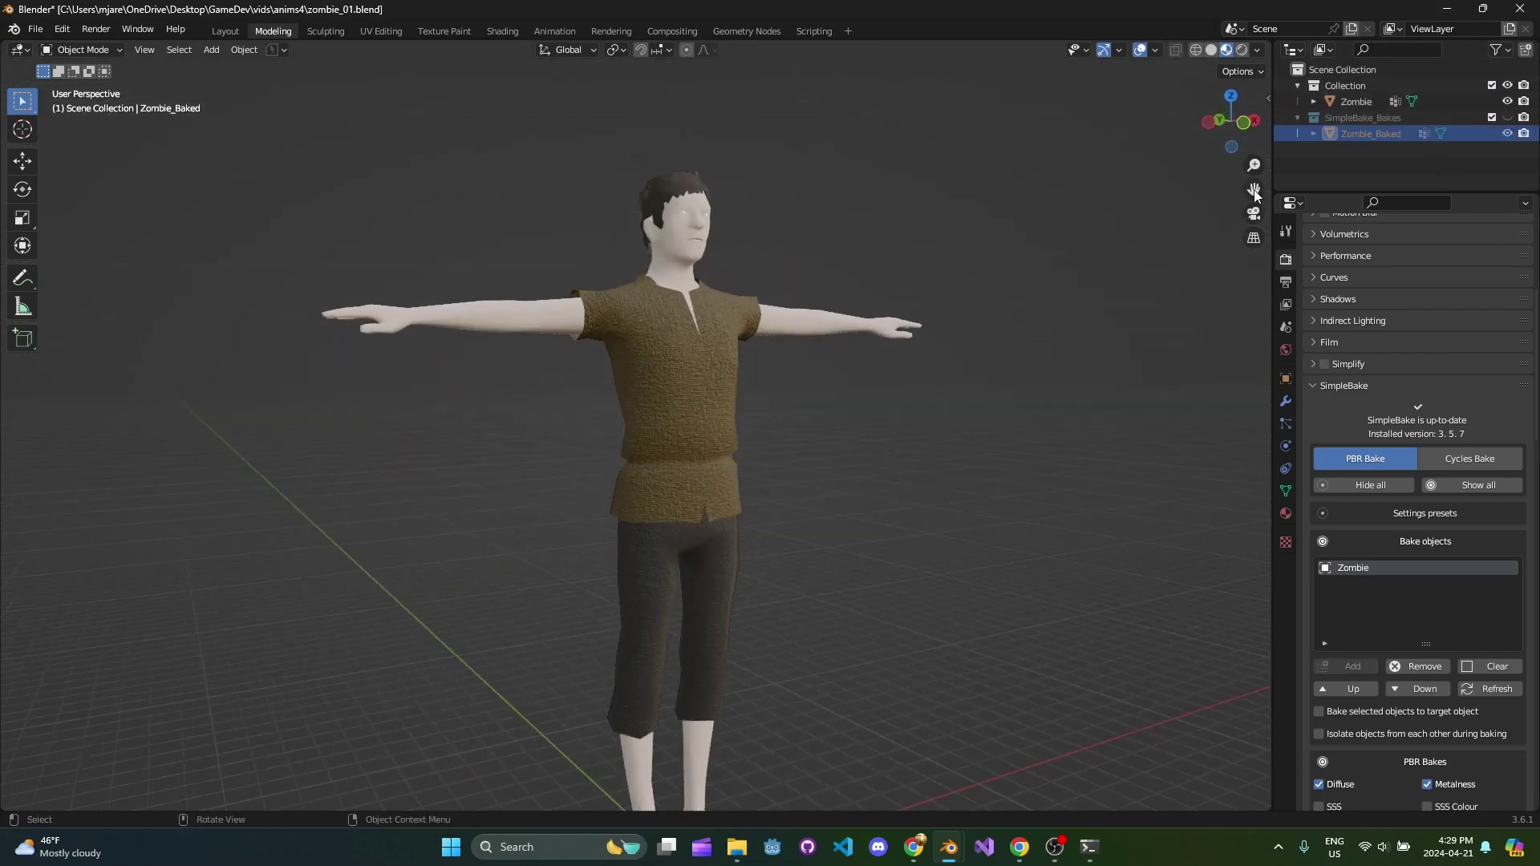
left_click(1508, 85)
left_click(1508, 117)
middle_click_drag(729, 411, 830, 391)
Step: Switch to the UV Editing workspace and select the whole Zombie_Baked mesh to view its full UV layout
left_click(401, 30)
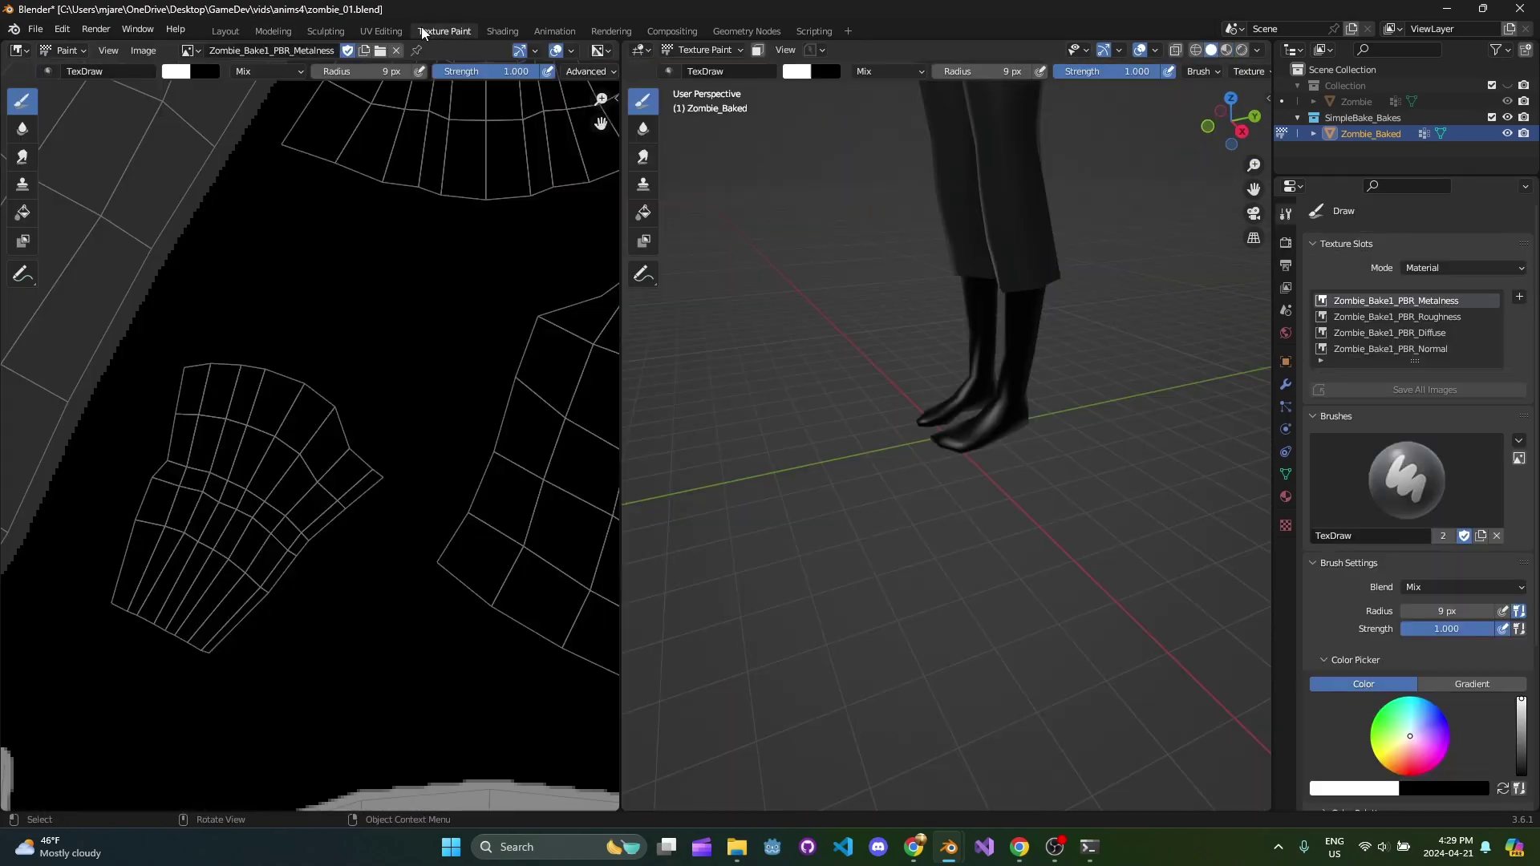
left_click(443, 31)
left_click(385, 32)
middle_click_drag(987, 361, 1091, 345)
scroll(480, 398, "up", 2)
middle_click_drag(462, 389, 365, 361)
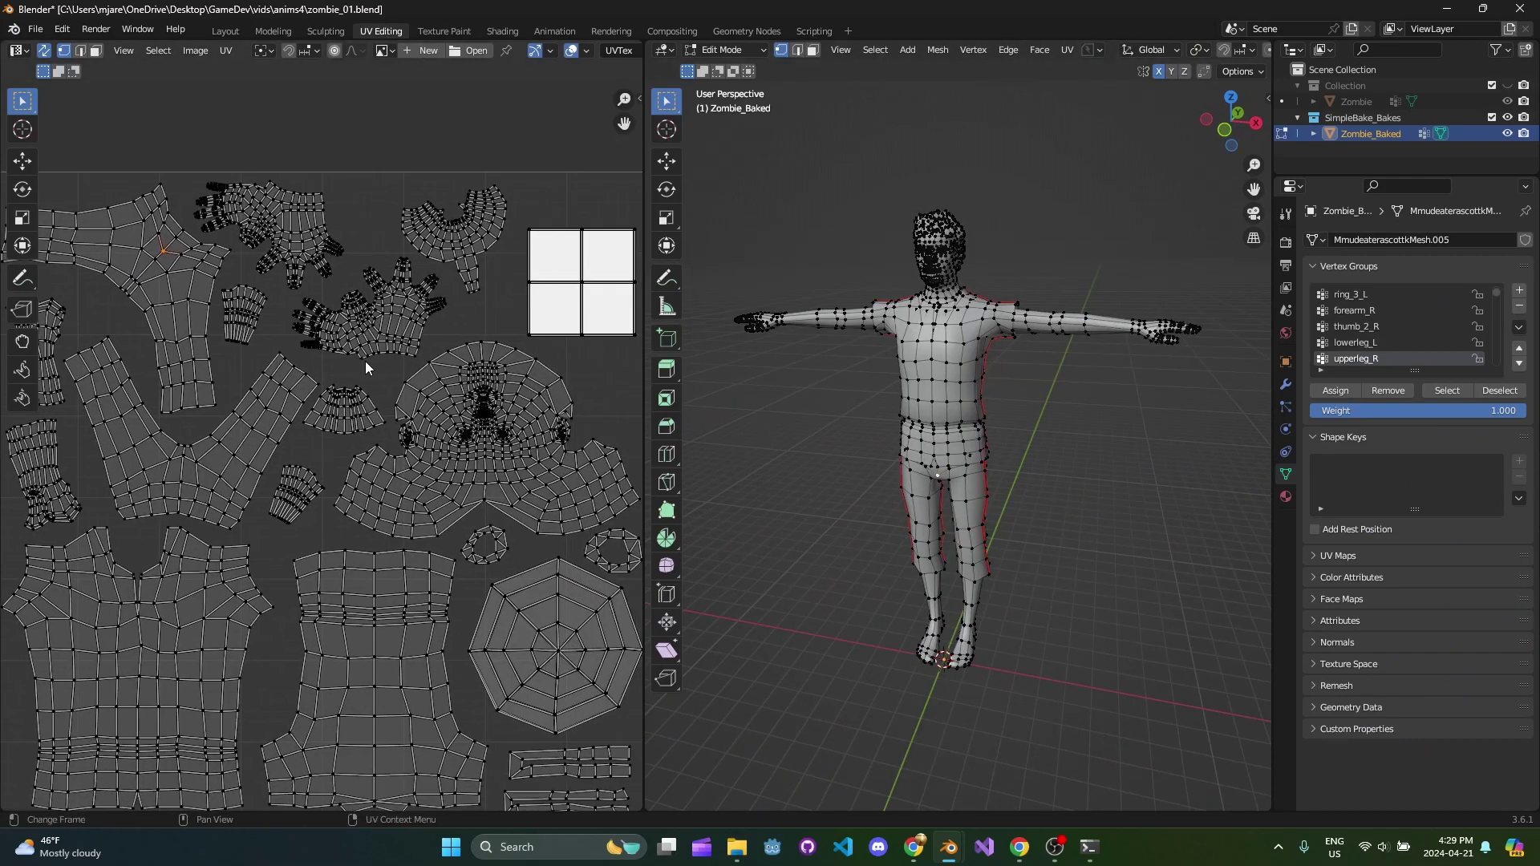
scroll(365, 361, "down", 2)
key("a")
scroll(410, 377, "down", 5)
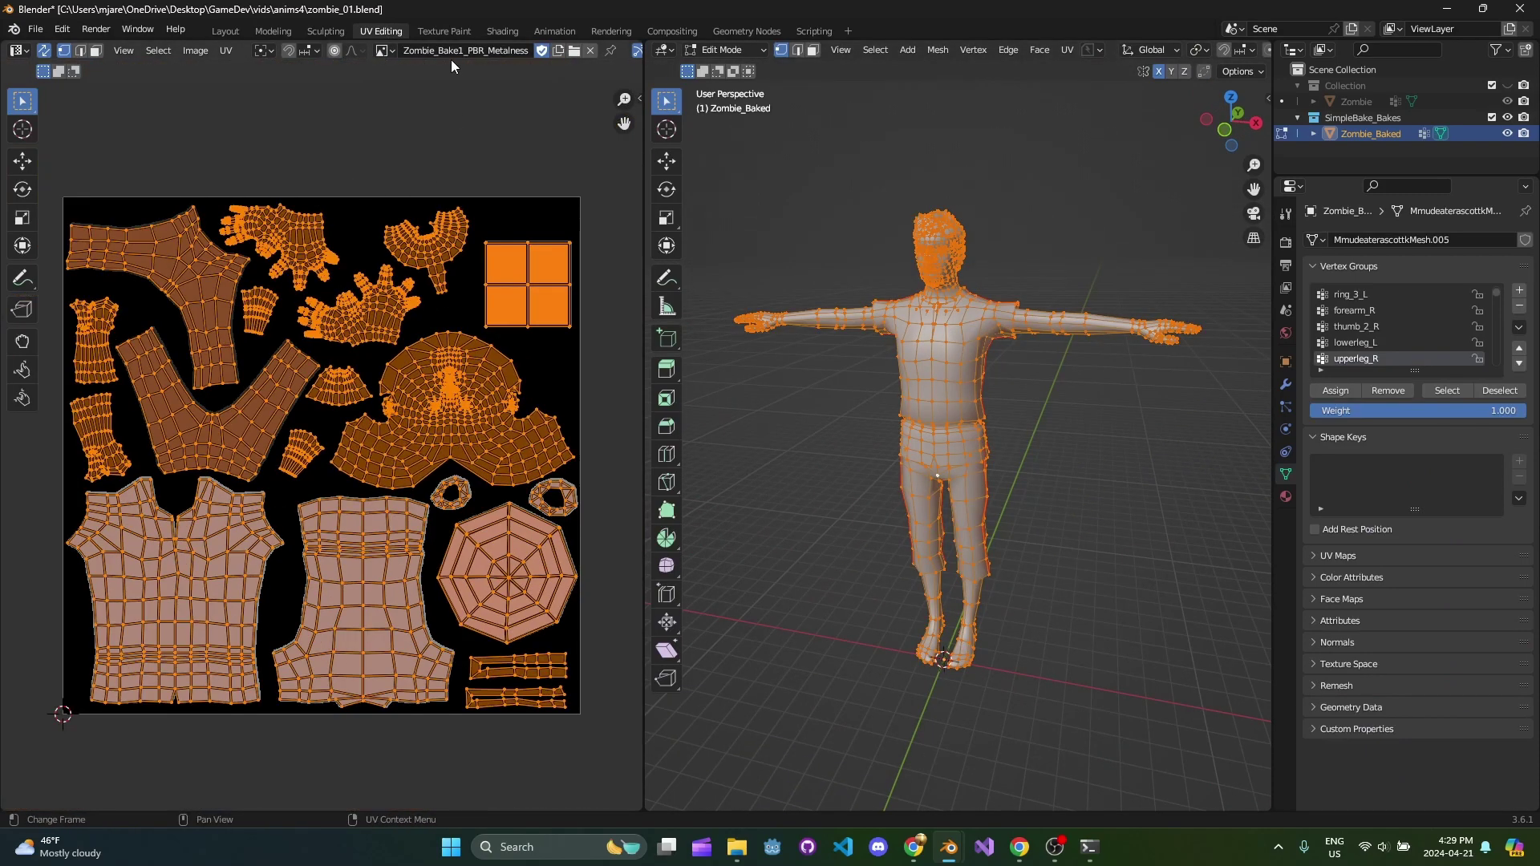
Step: Deselect the mesh and display the Zombie_Bake1_PBR_Diffuse image in the UV editor
left_click(704, 171)
left_click(379, 51)
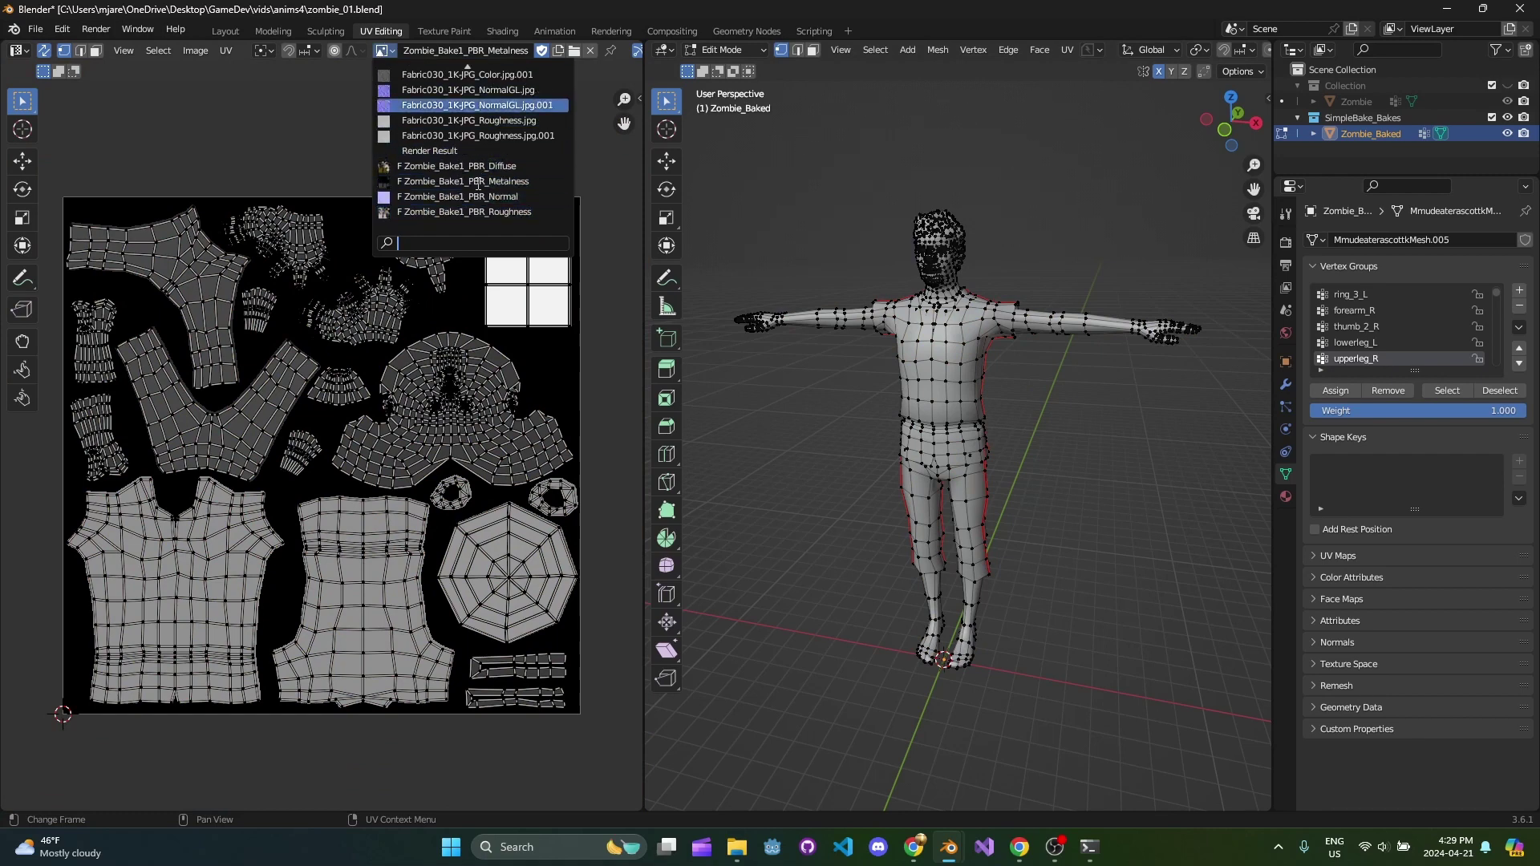
scroll(478, 154, "up", 1)
scroll(479, 157, "down", 4)
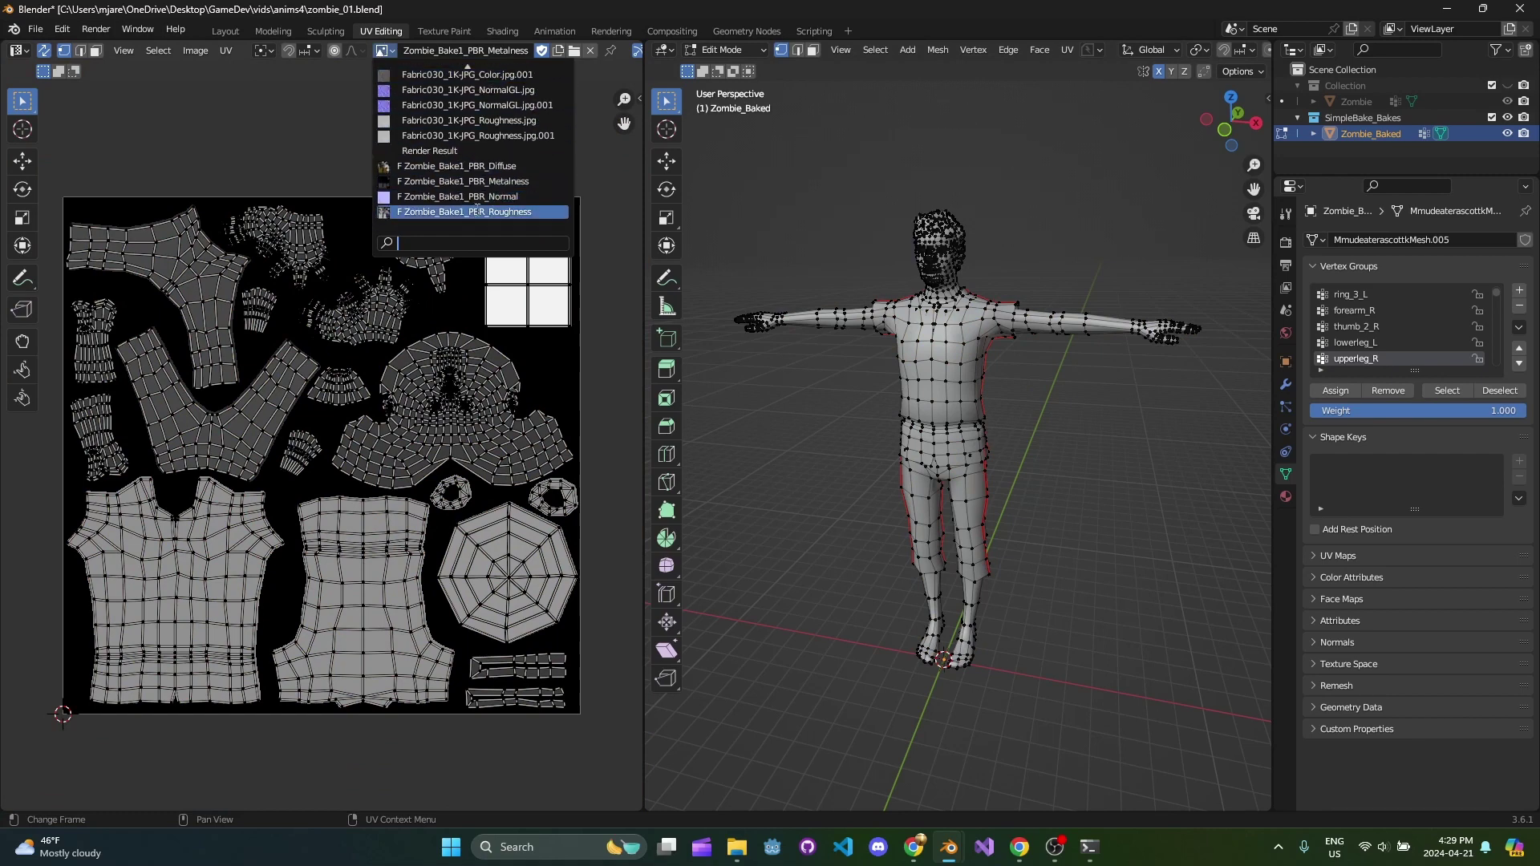
left_click(479, 166)
scroll(331, 526, "up", 1)
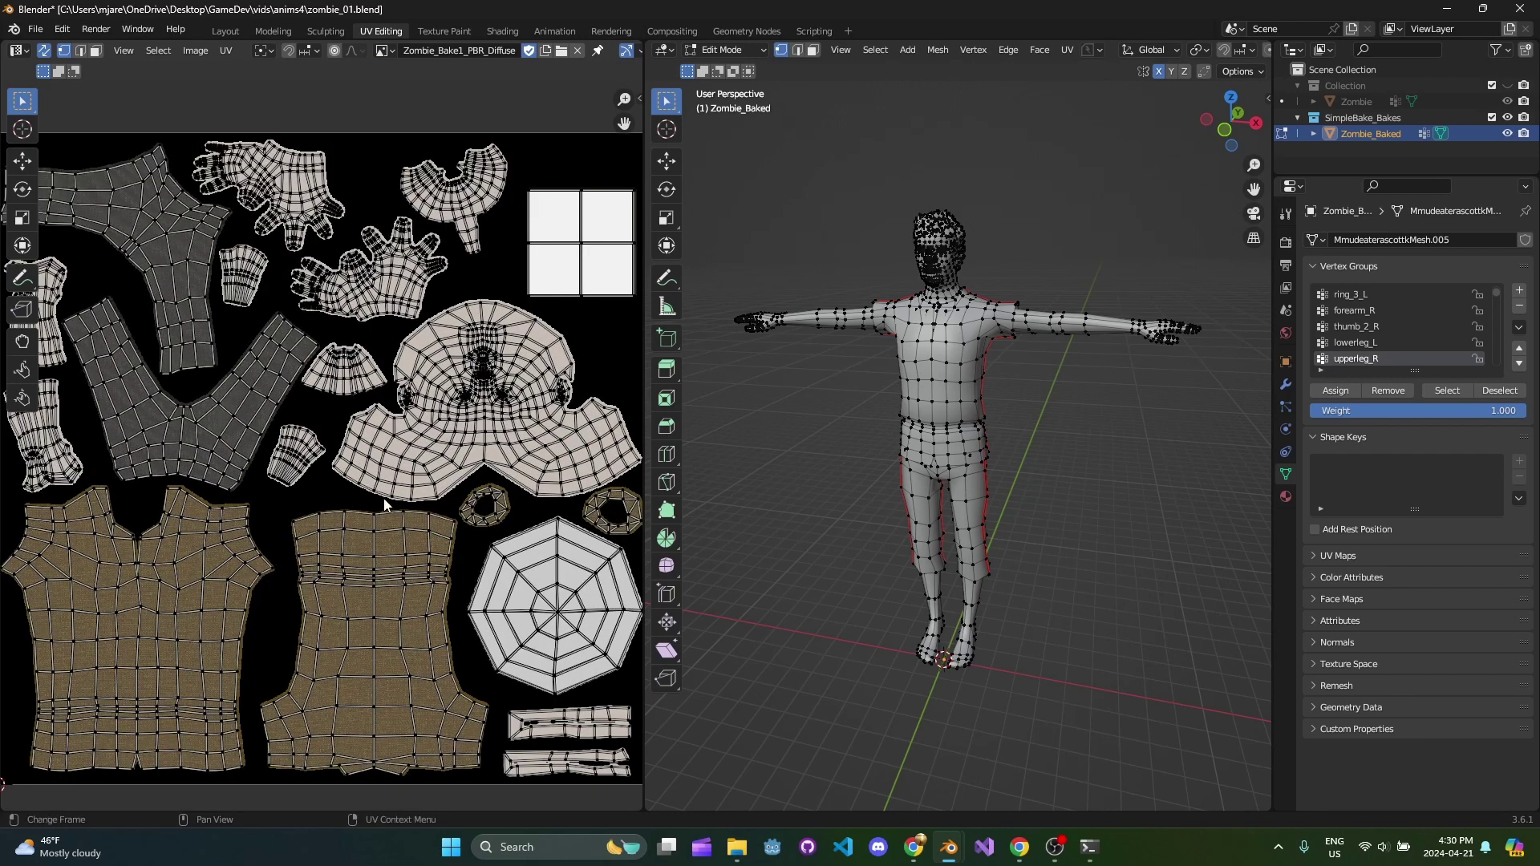
Step: Widen the UV editor and examine the baked diffuse colour margins around the pants and skin islands
left_click_drag(644, 425, 880, 425)
middle_click_drag(576, 426, 641, 324, "shift")
scroll(361, 393, "up", 5)
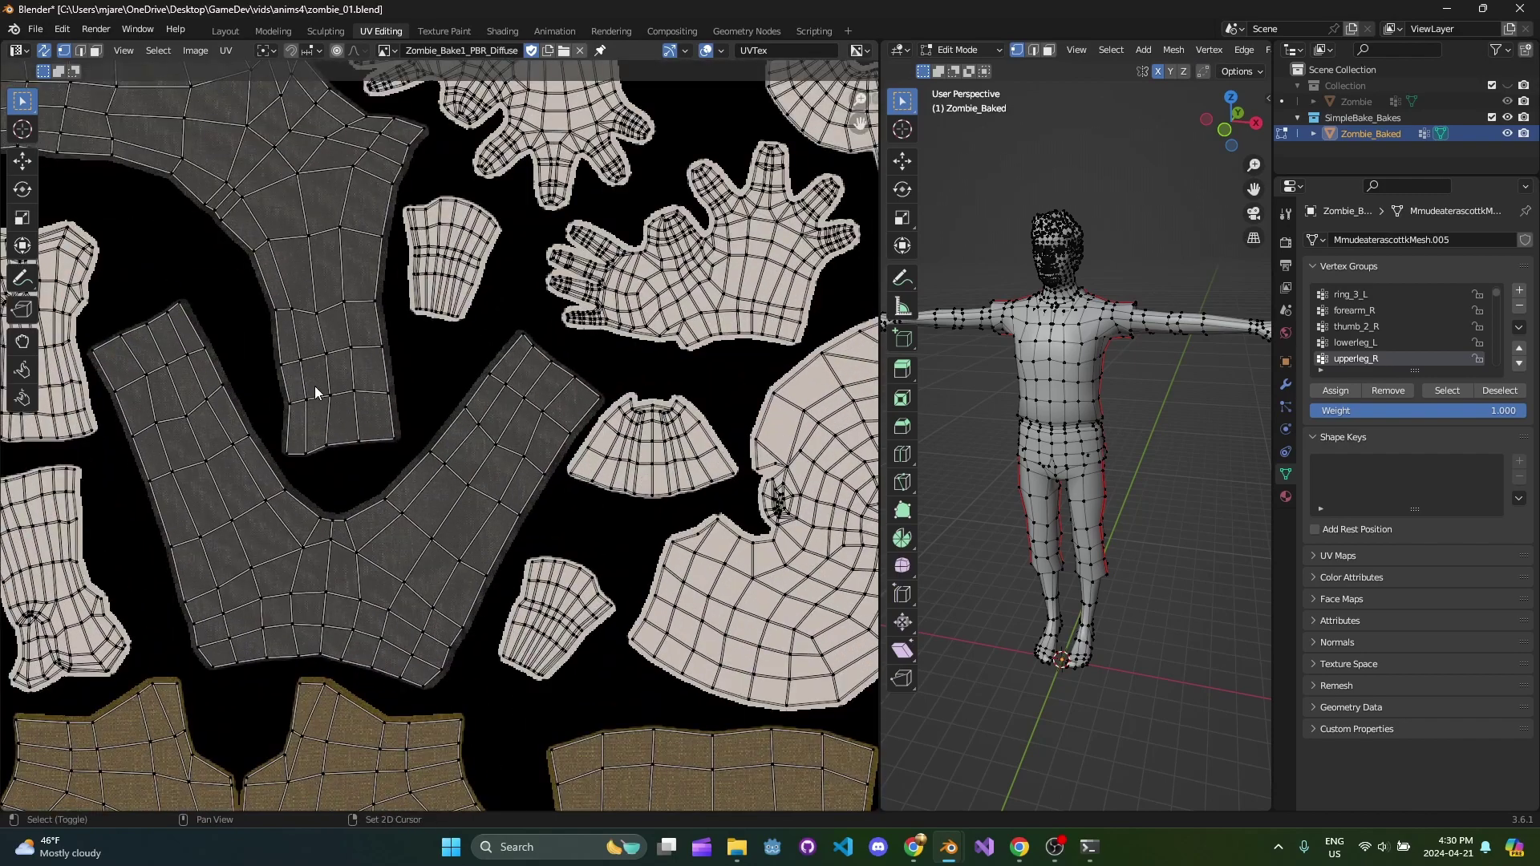
middle_click_drag(371, 394, 294, 353, "shift")
scroll(445, 417, "up", 5)
scroll(650, 320, "down", 2)
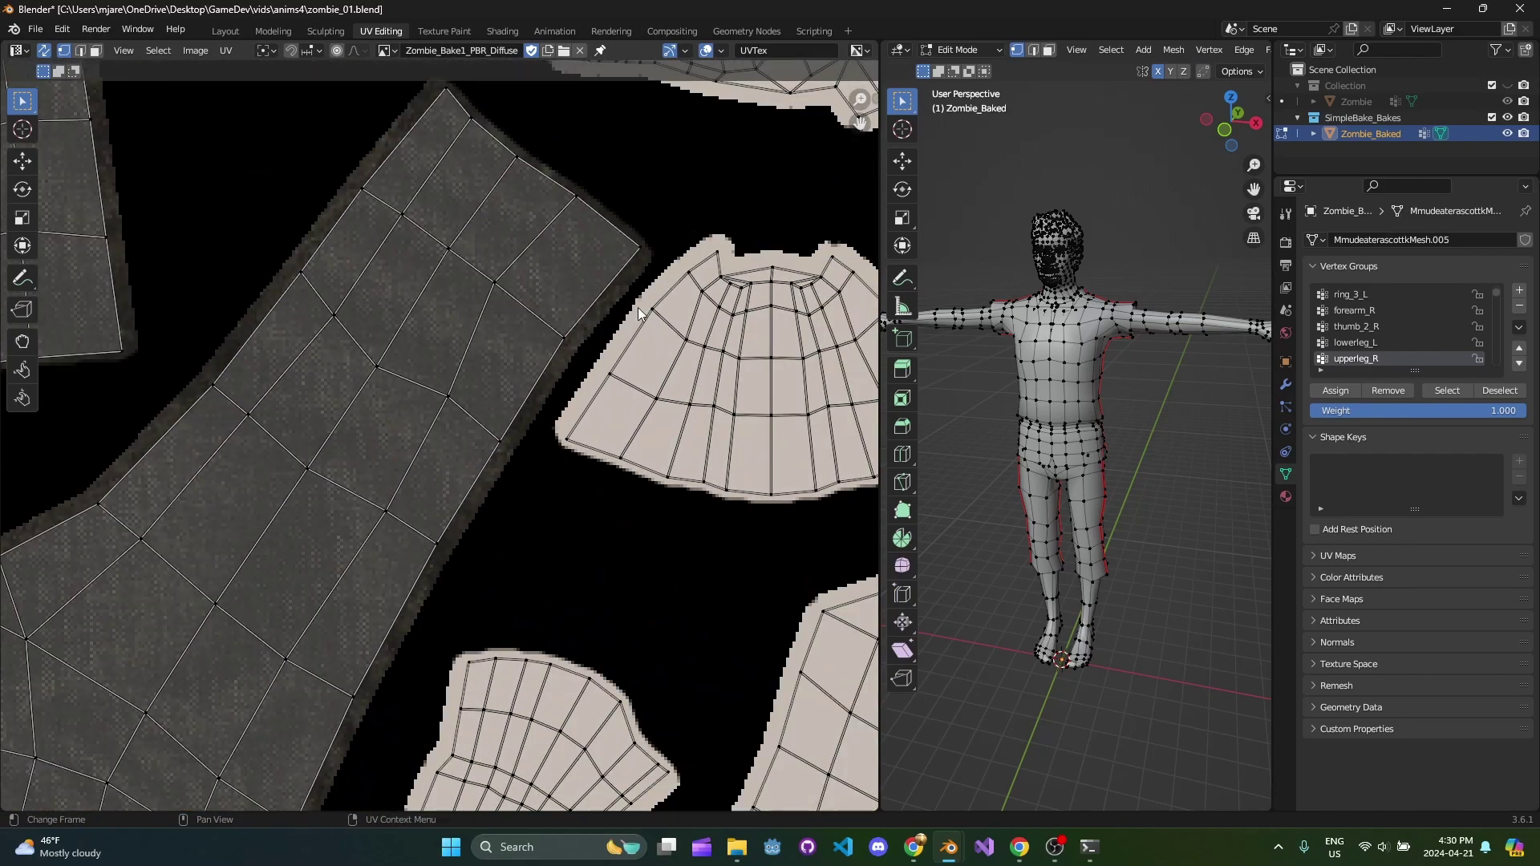
scroll(579, 418, "down", 8)
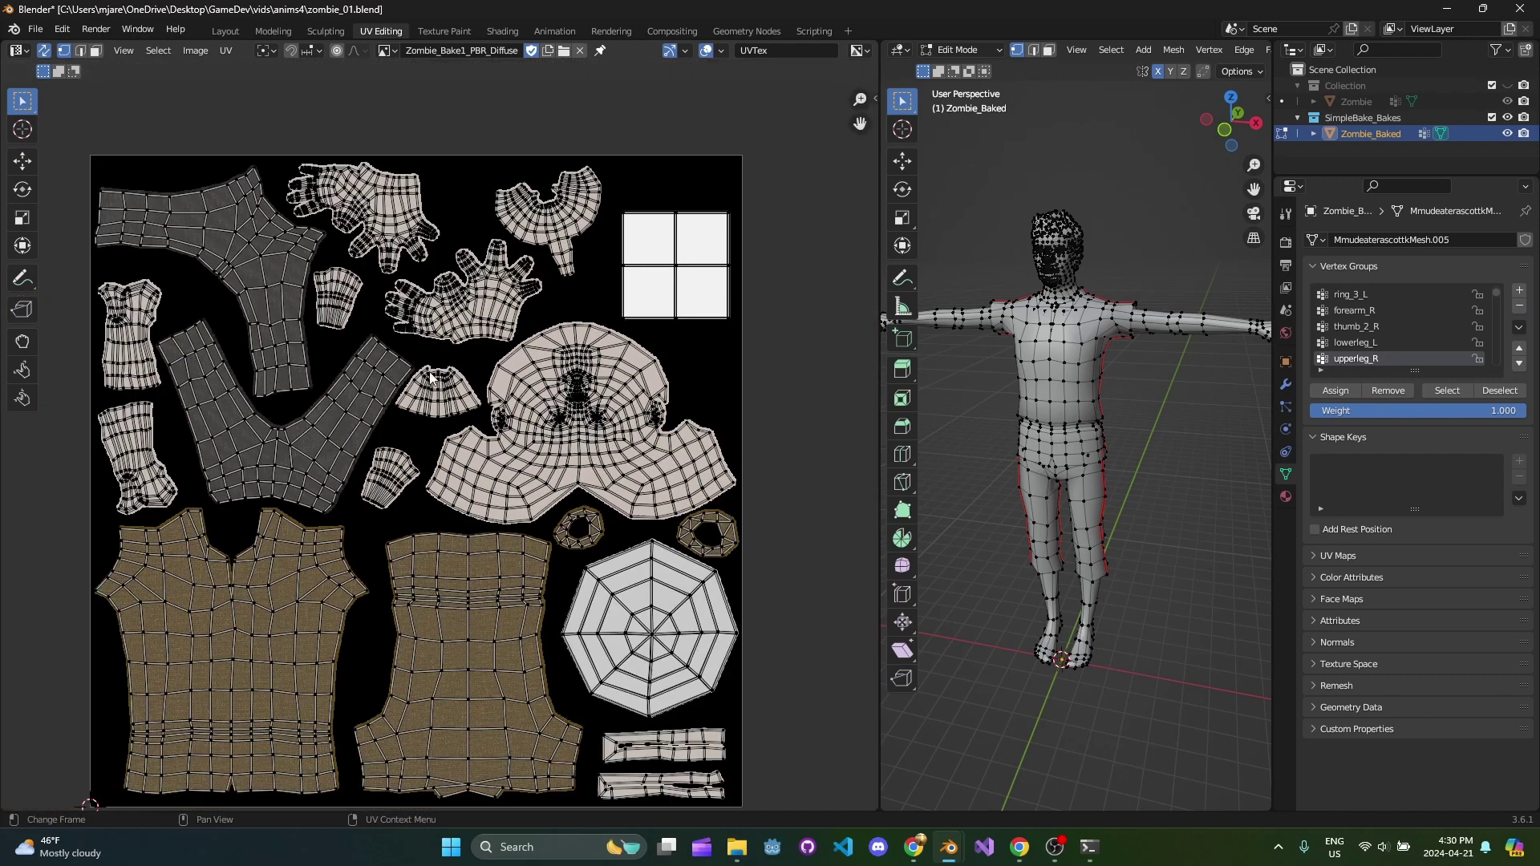
middle_click_drag(431, 377, 493, 422)
scroll(314, 421, "up", 1)
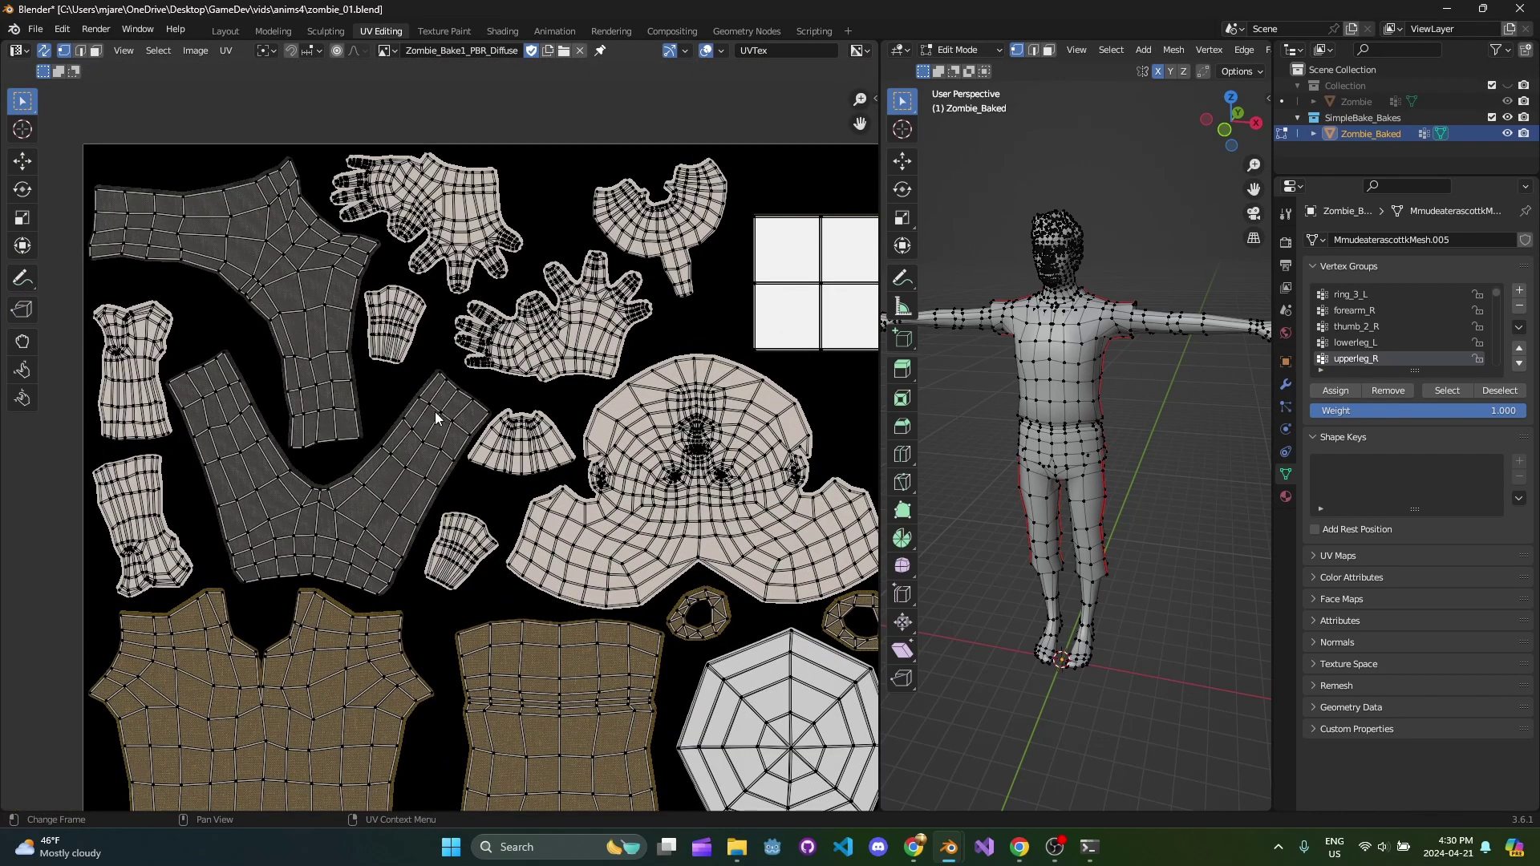
Step: Fit the whole UV layout in a narrower UV editor, widen the 3D viewport and return the zombie to Object Mode
scroll(546, 408, "down", 1)
middle_click_drag(571, 459, 593, 302)
middle_click_drag(683, 426, 629, 450)
scroll(630, 450, "down", 1)
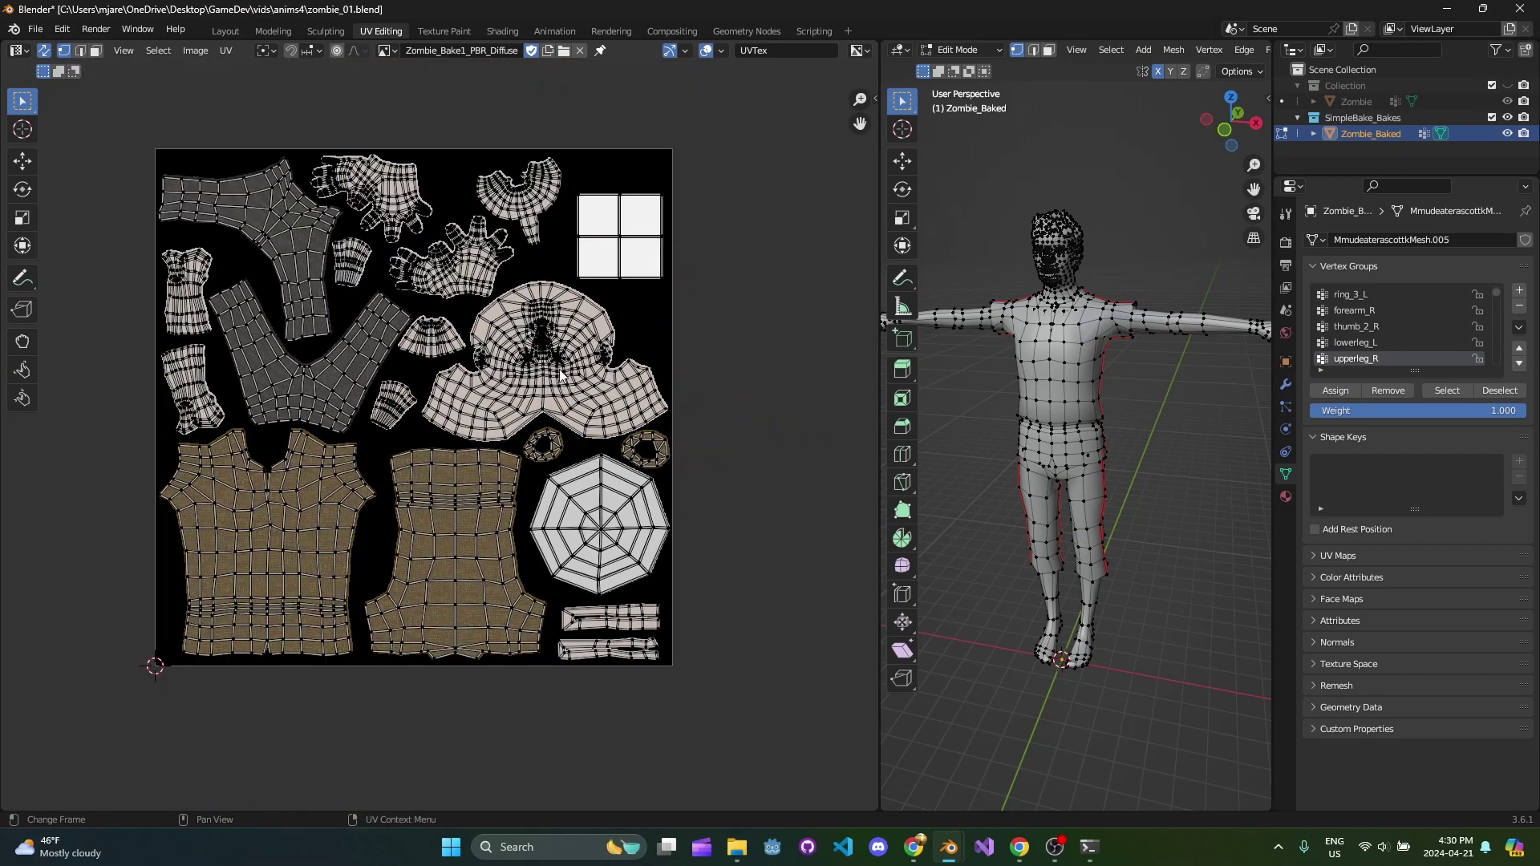
scroll(560, 374, "down", 1)
left_click_drag(884, 358, 529, 363)
key("Tab")
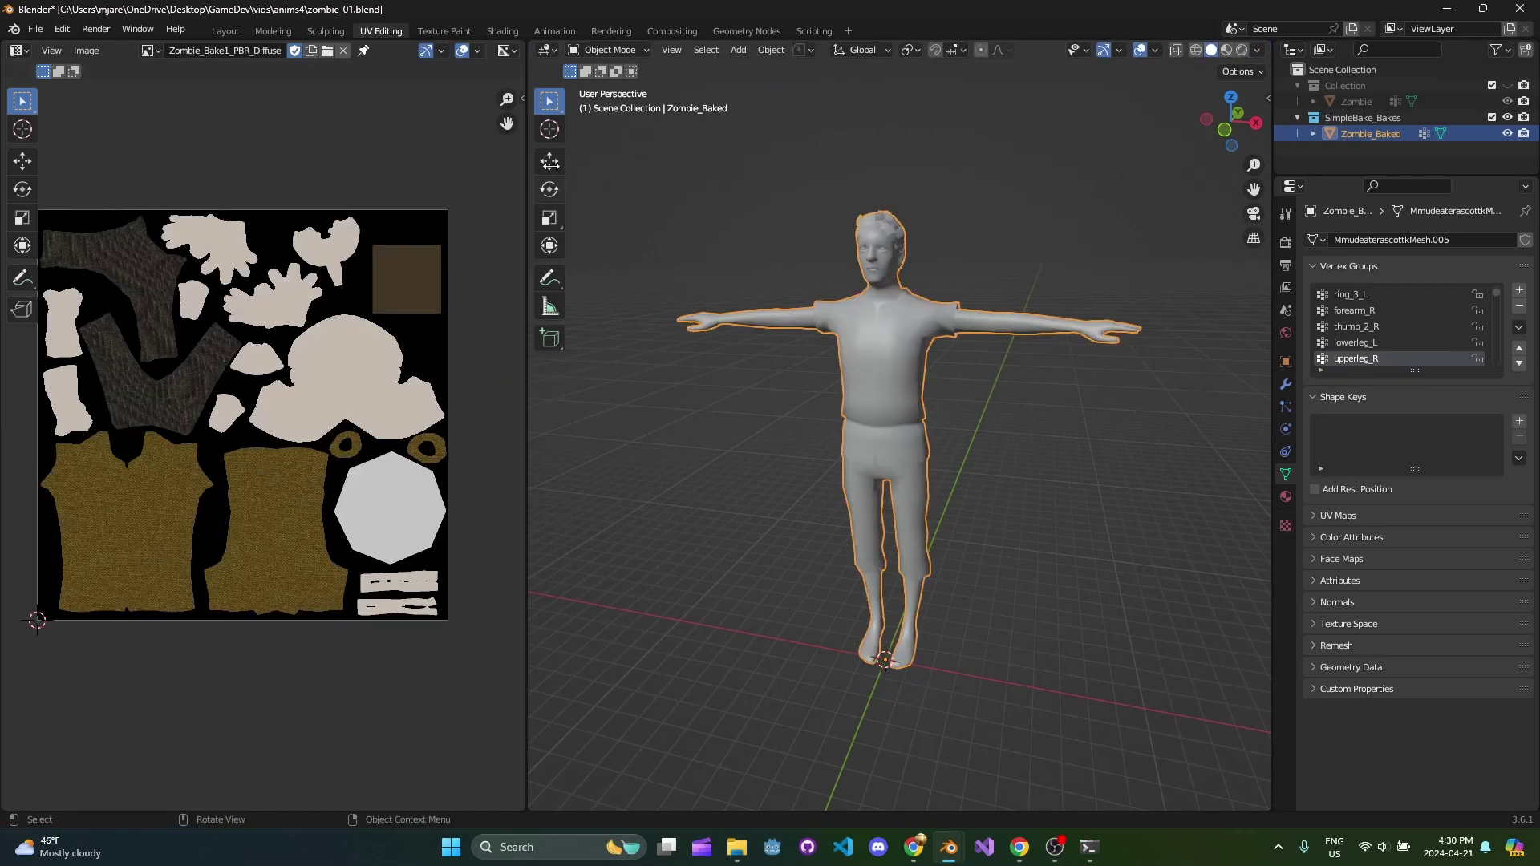
Step: Switch to the Modeling workspace and save the zombie_01.blend file
left_click(290, 32)
key("Tab")
key("Tab")
scroll(826, 361, "down", 4)
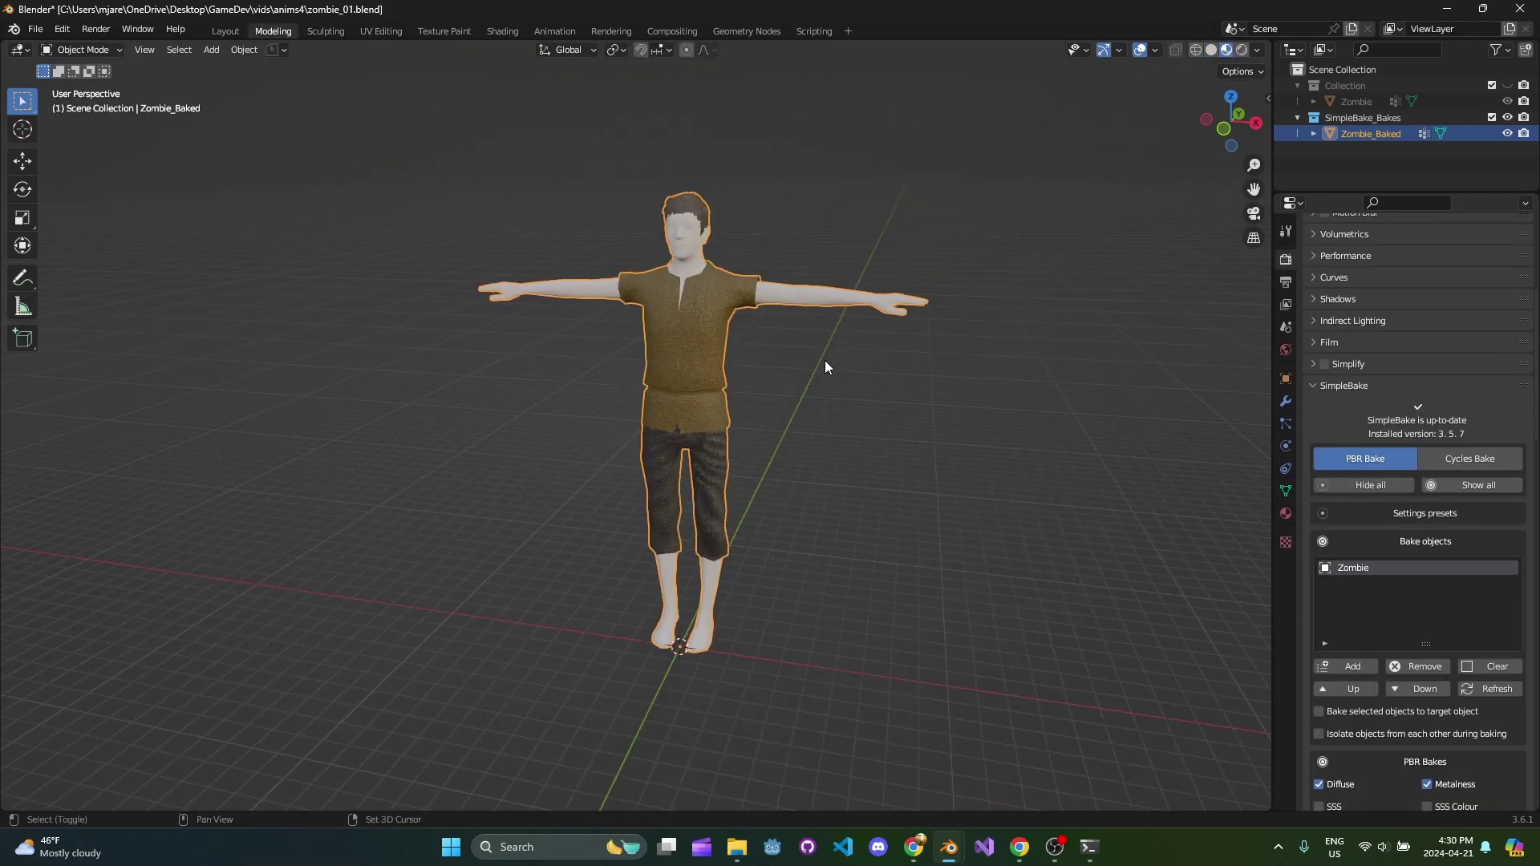
middle_click_drag(823, 364, 841, 389)
key("ctrl+s")
scroll(836, 384, "down", 2)
middle_click_drag(690, 363, 658, 348, "shift")
scroll(682, 348, "up", 3)
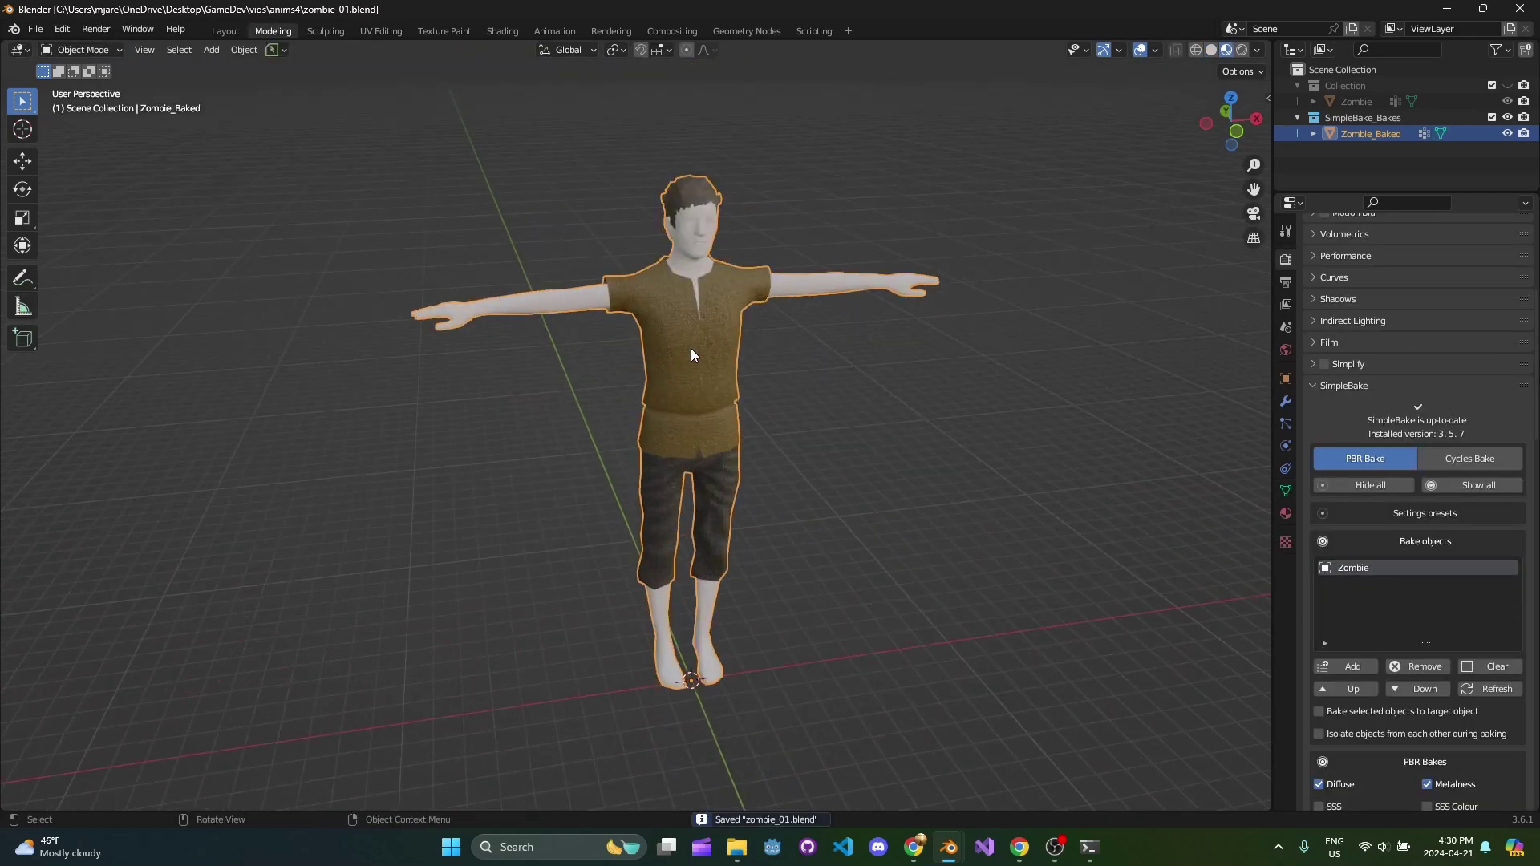
Step: Switch to the Texture Paint workspace and show the zombie from the front in Material Preview shading
key("KP_1")
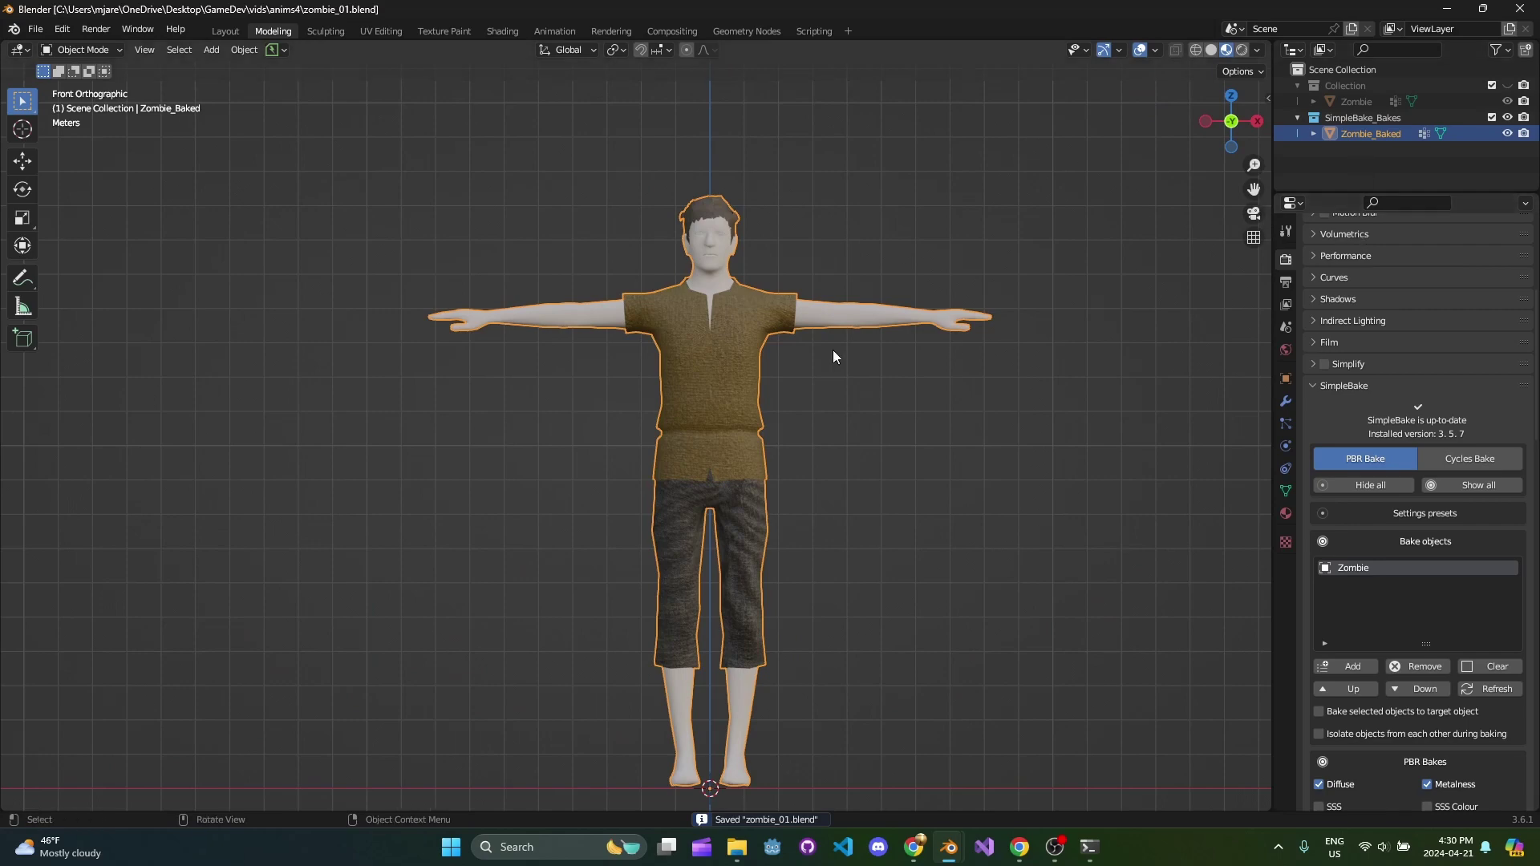
scroll(723, 369, "up", 5)
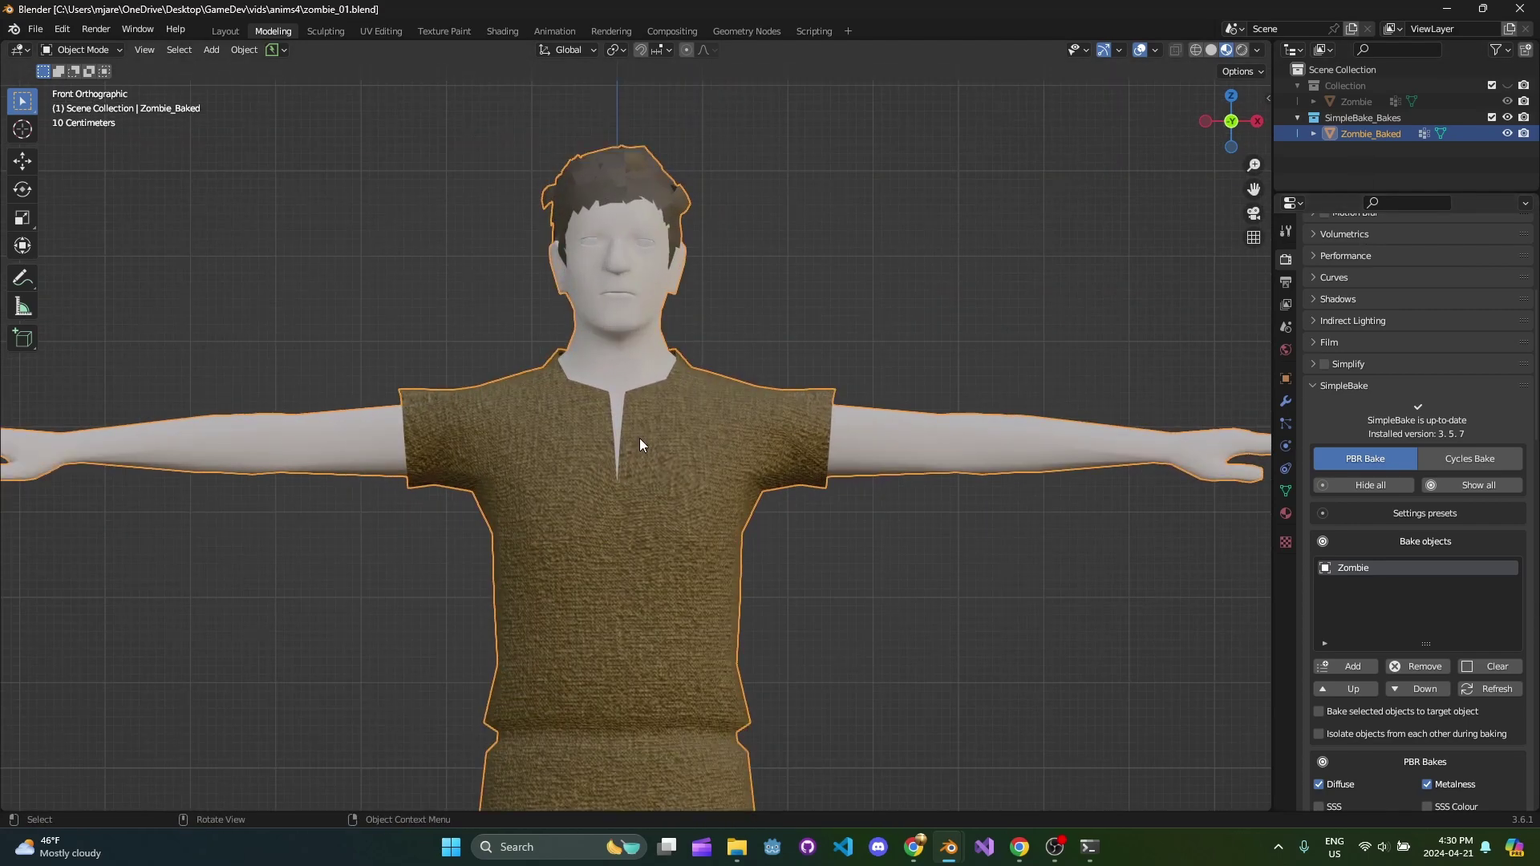
left_click(444, 31)
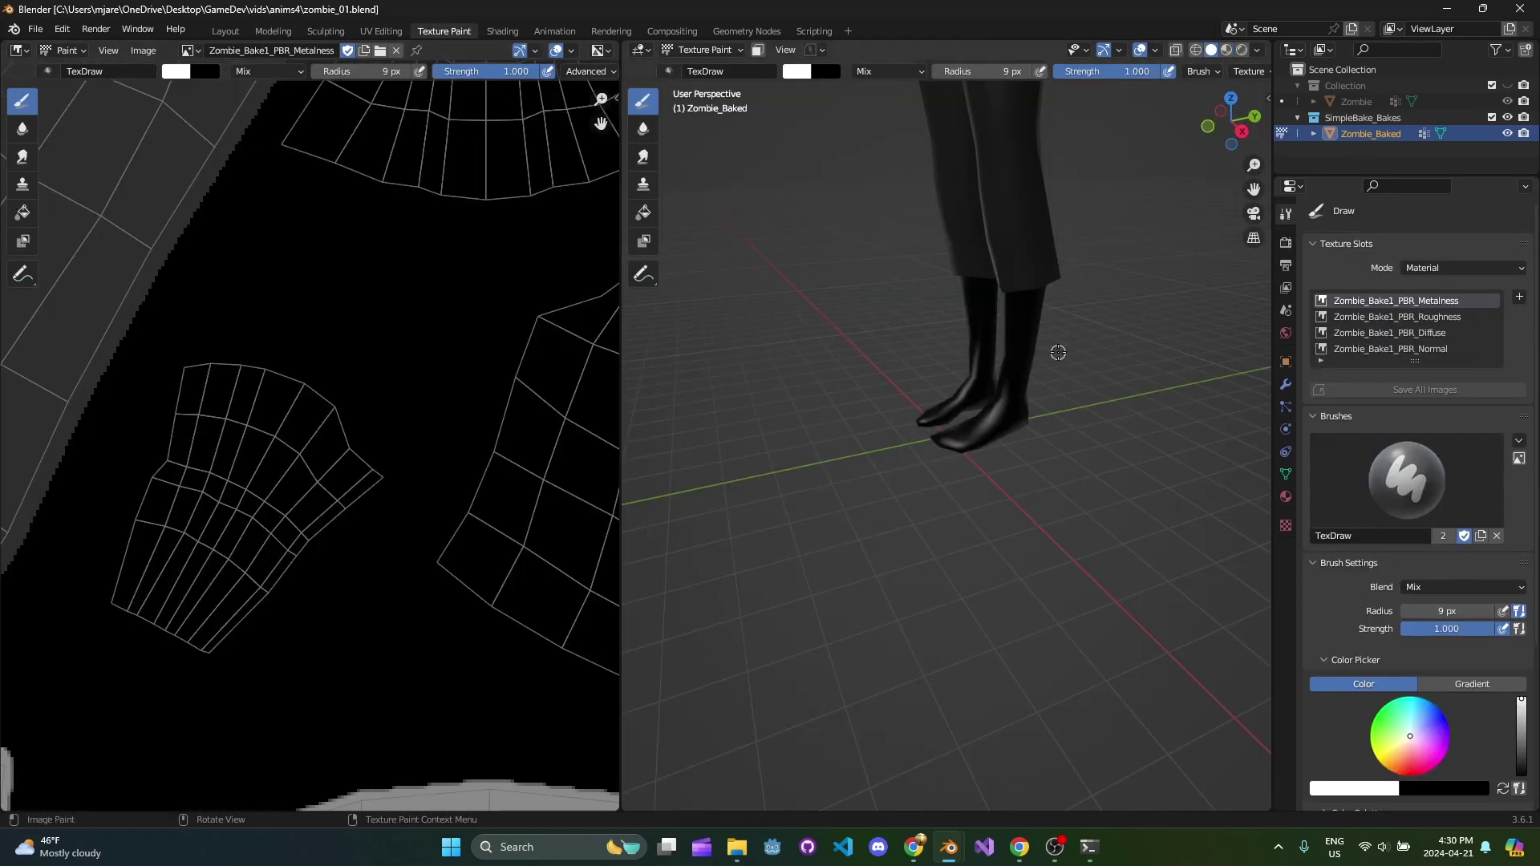
middle_click_drag(1056, 353, 965, 324)
key("KP_1")
left_click(1228, 50)
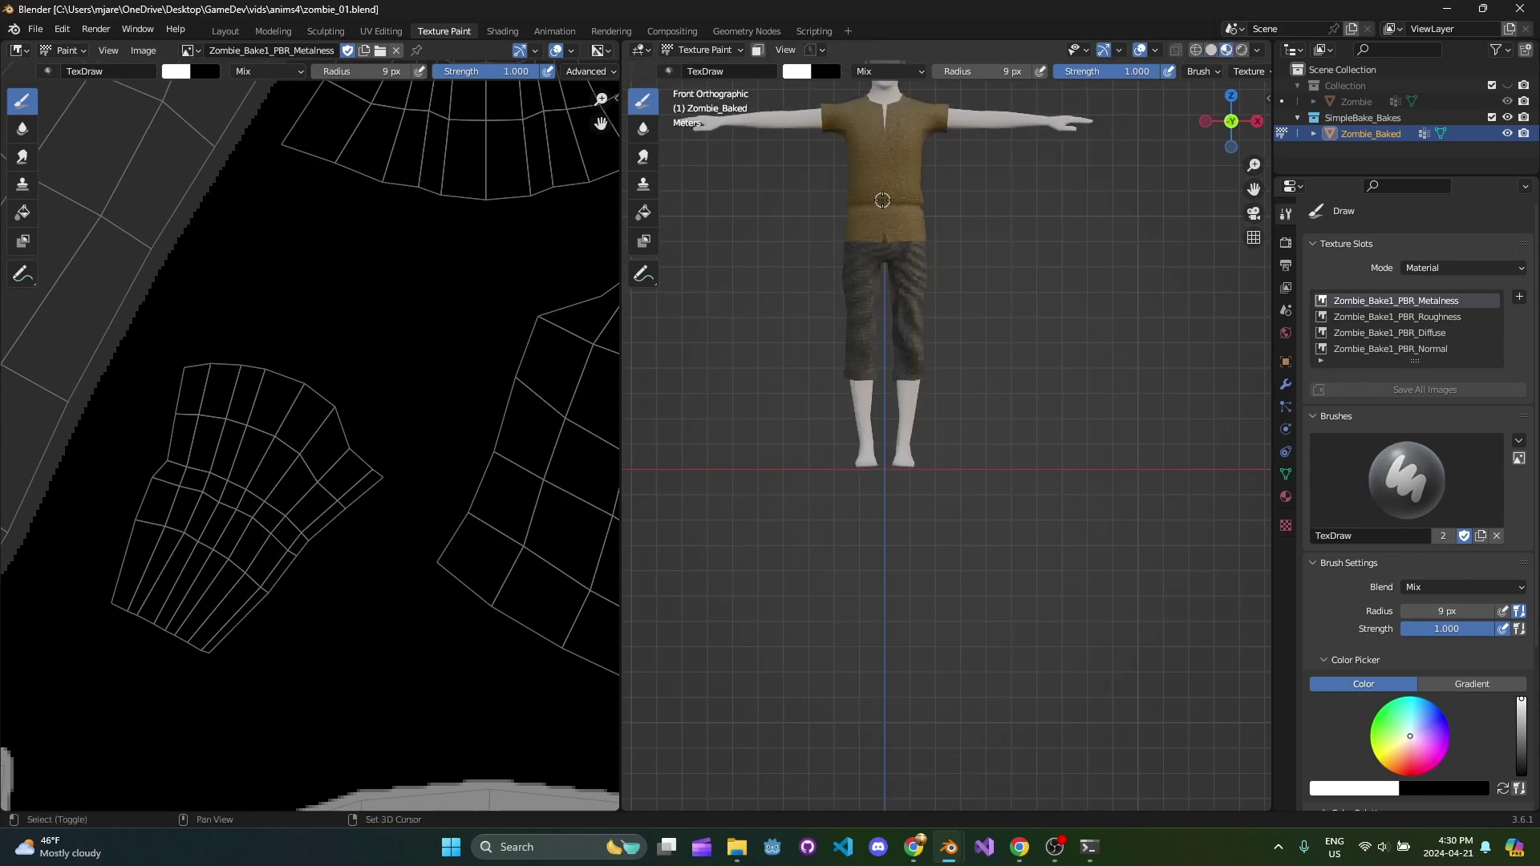
Step: Select the linked eyeball geometry in Edit Mode and restrict texture painting to it with the face selection mask
scroll(866, 387, "up", 6)
key("Tab")
key("Tab")
middle_click_drag(822, 237, 938, 425, "shift")
key("Tab")
scroll(888, 382, "up", 2)
scroll(947, 417, "up", 3)
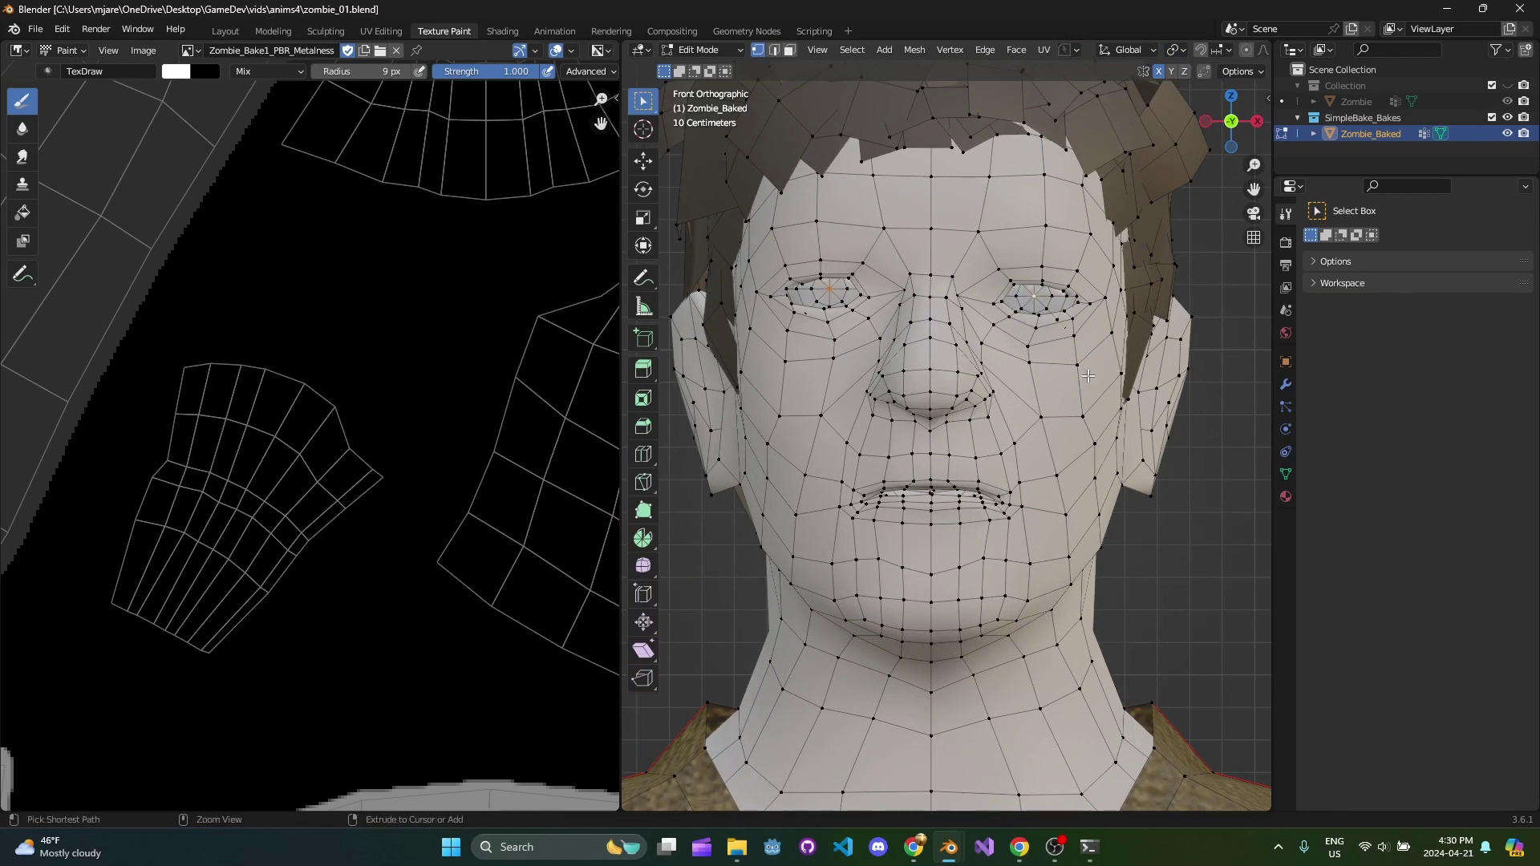
key("ctrl+l")
key("Tab")
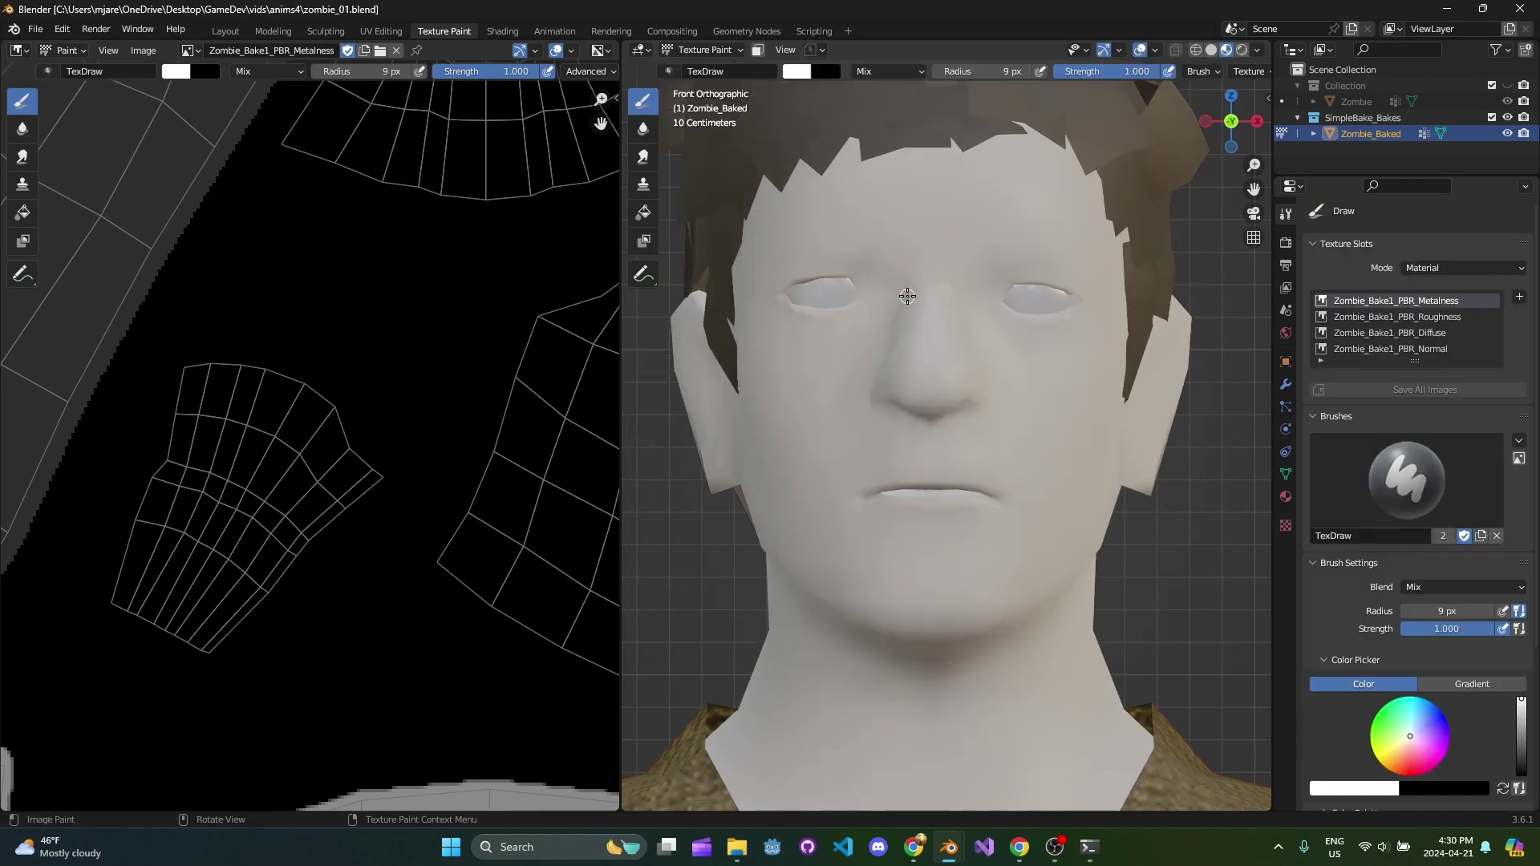
left_click(757, 50)
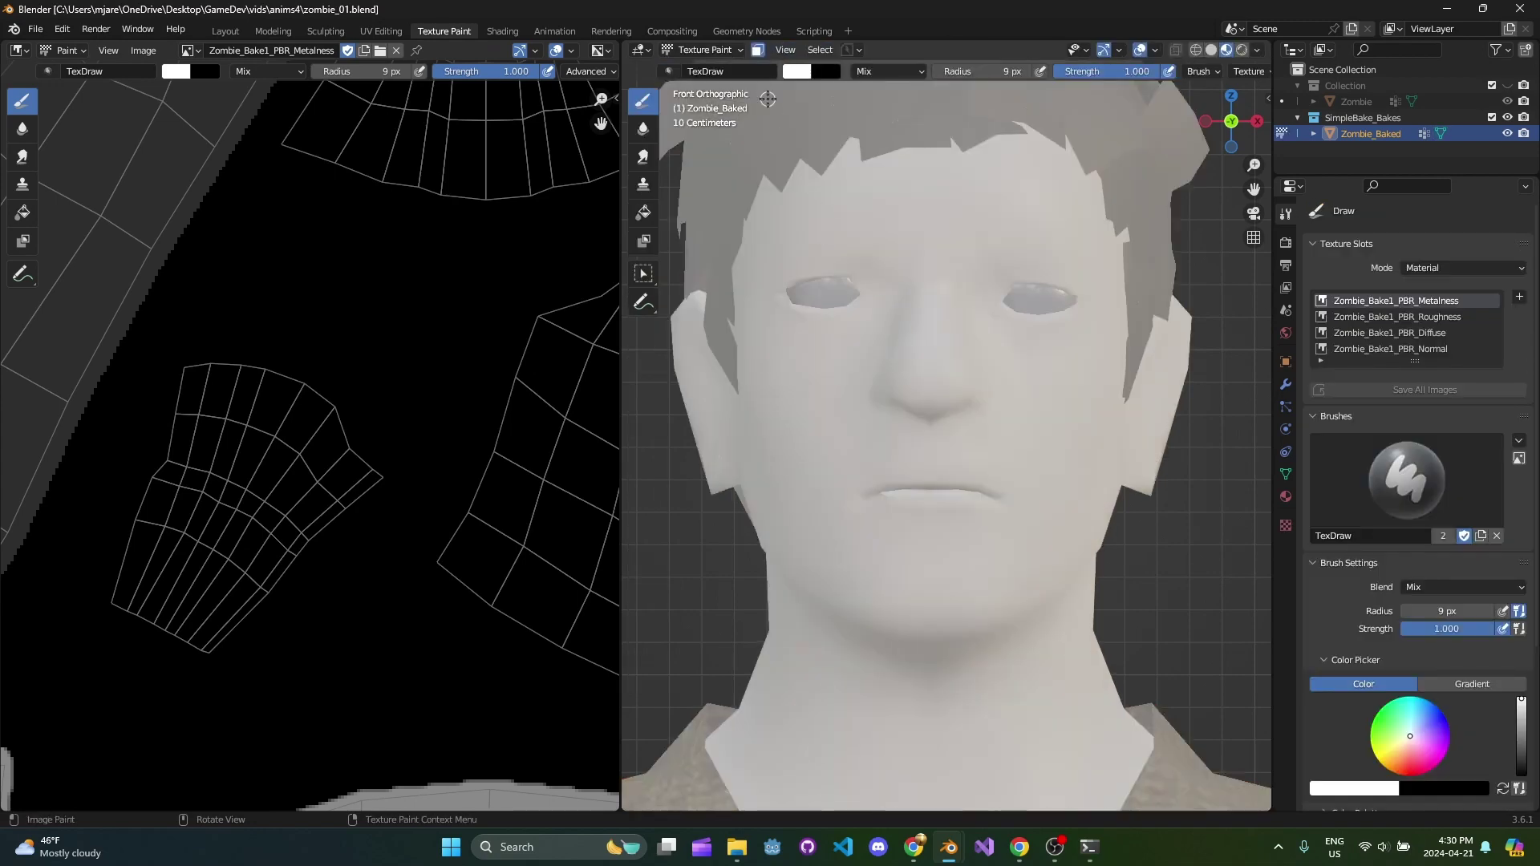
Step: Widen the 3D viewport around the masked face and fit the full texture in the narrowed image editor
left_click_drag(622, 232, 373, 237)
scroll(183, 410, "down", 5)
scroll(183, 411, "up", 3)
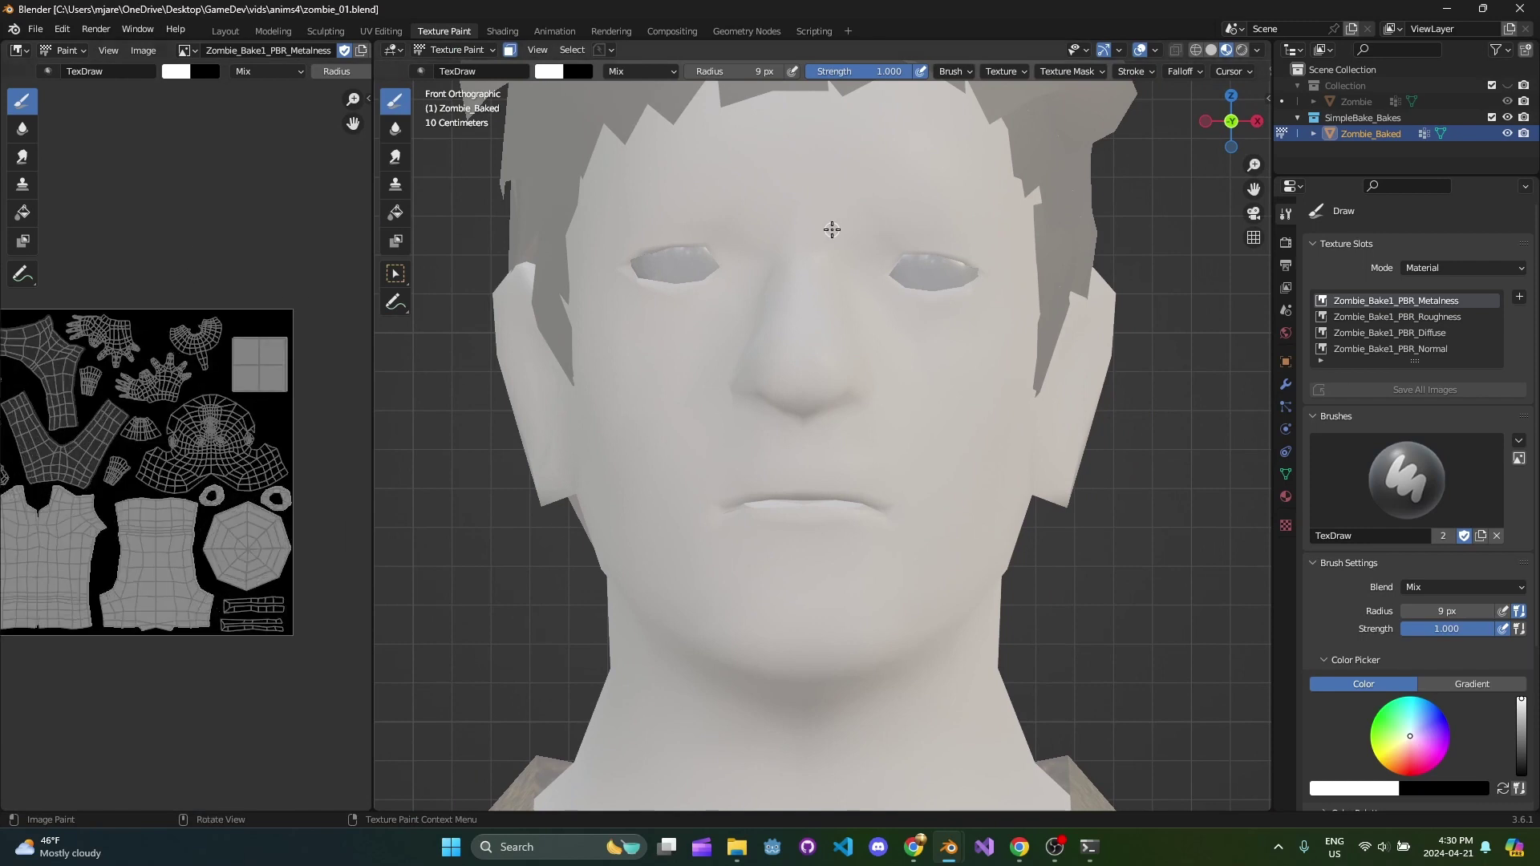
scroll(831, 232, "up", 2)
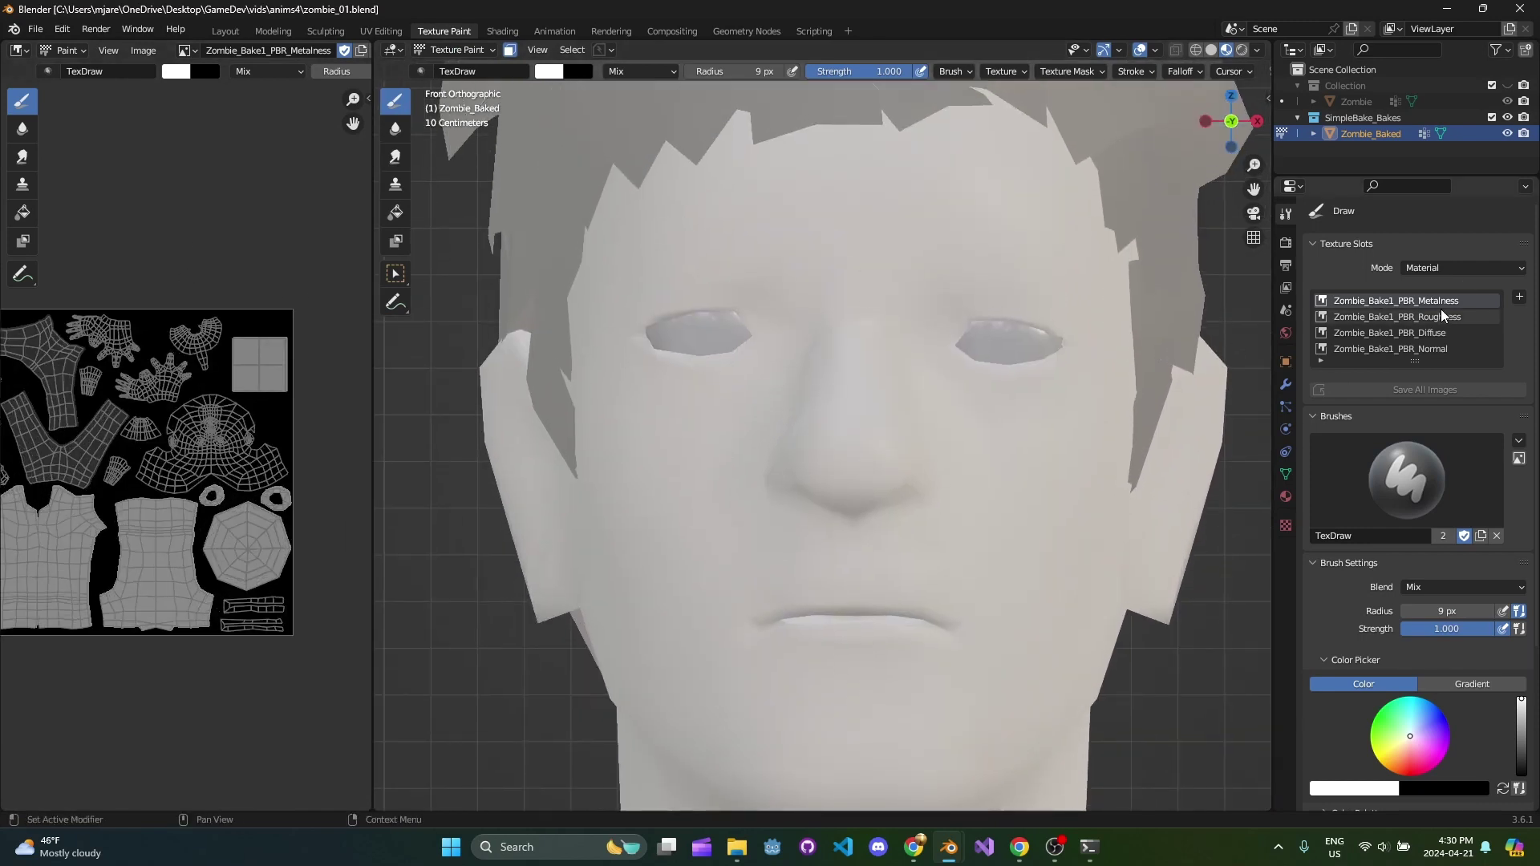
Step: Make Zombie_Bake1_PBR_Diffuse the active paint slot and set the brush radius to 34 px
left_click(1423, 333)
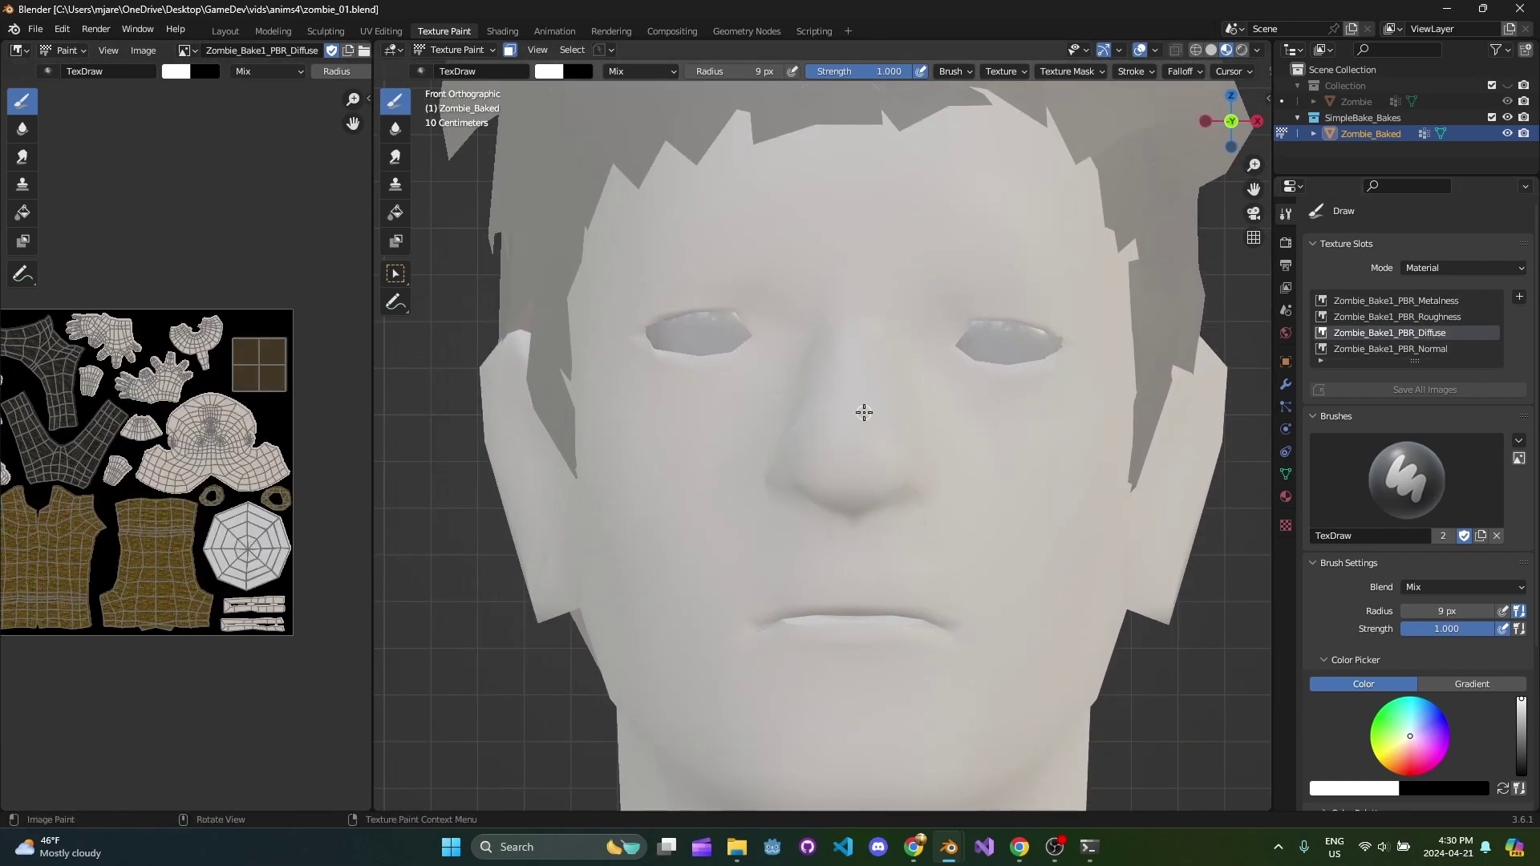
scroll(819, 325, "up", 1)
key("f")
left_click(840, 296)
Step: Pick a dark magenta brush colour with hue 0.943 and saturation 0.747 and add it to Palette.001
scroll(1434, 726, "down", 6)
left_click(1416, 622)
left_click(1493, 645)
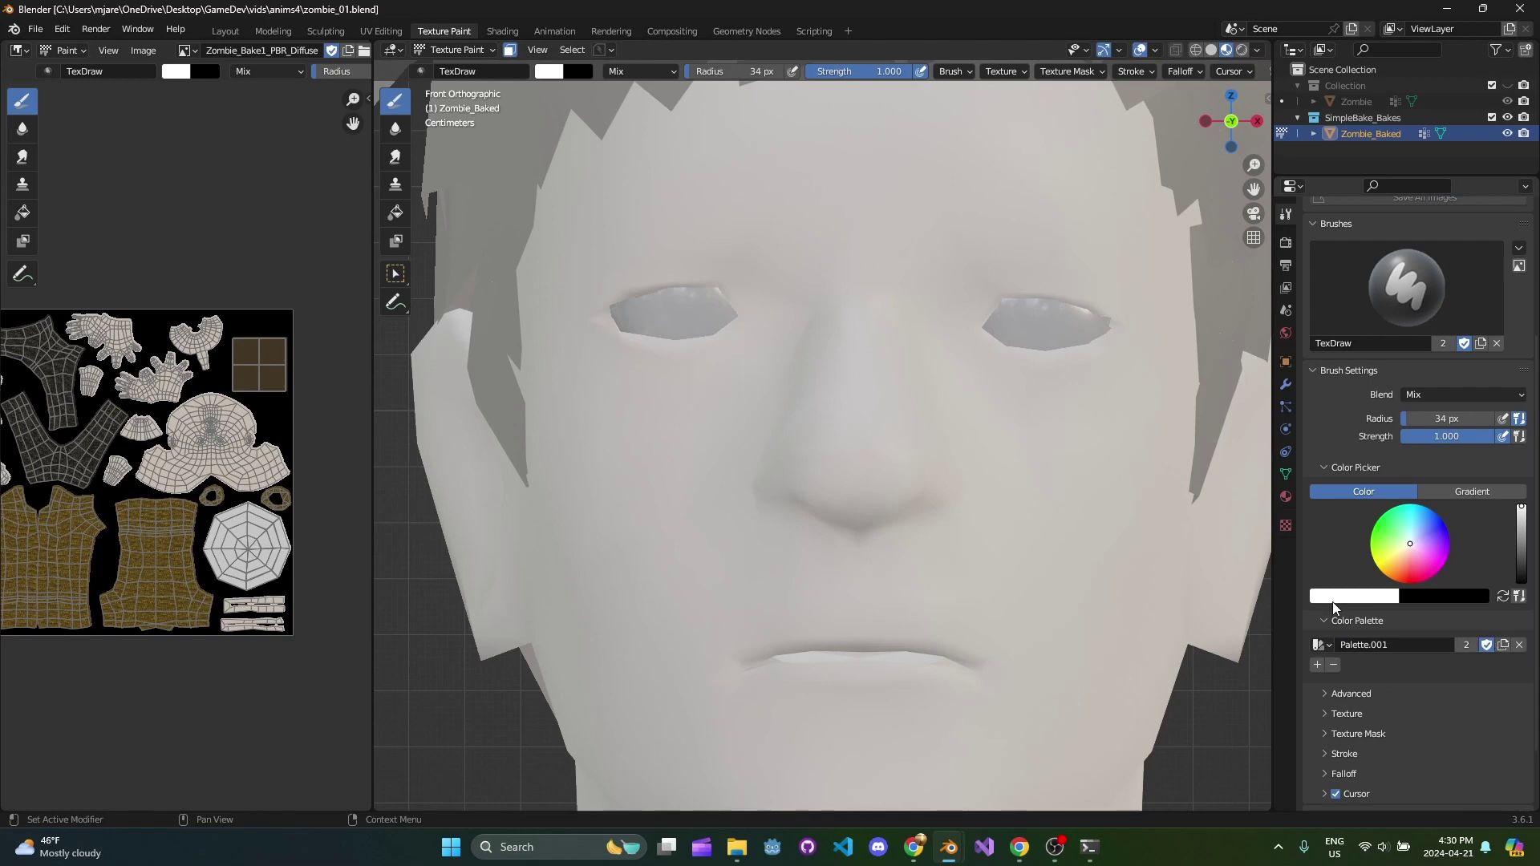
left_click_drag(1433, 527, 1422, 572)
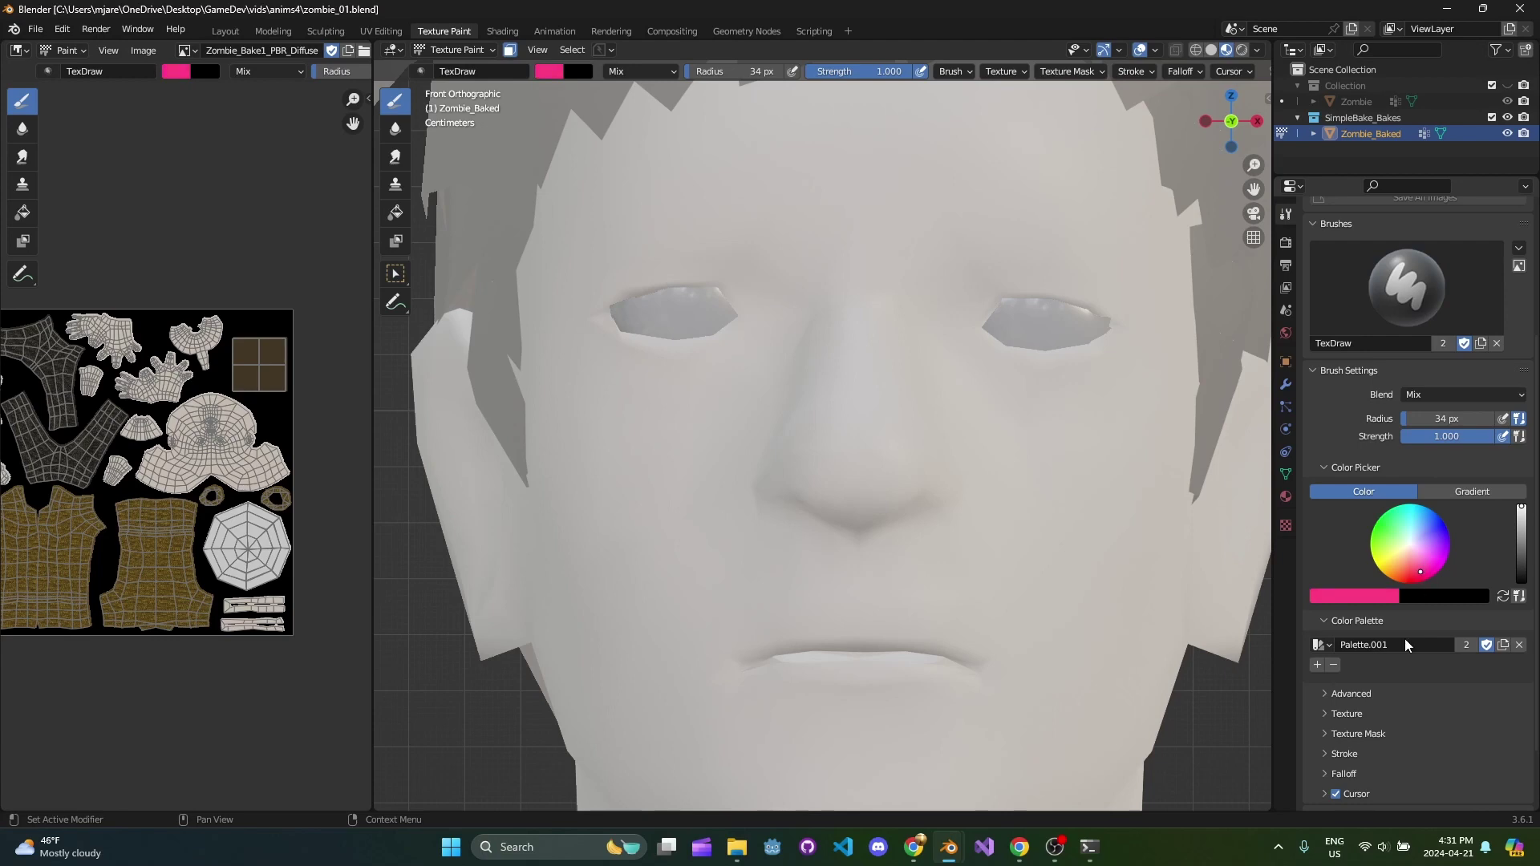
left_click(1401, 597)
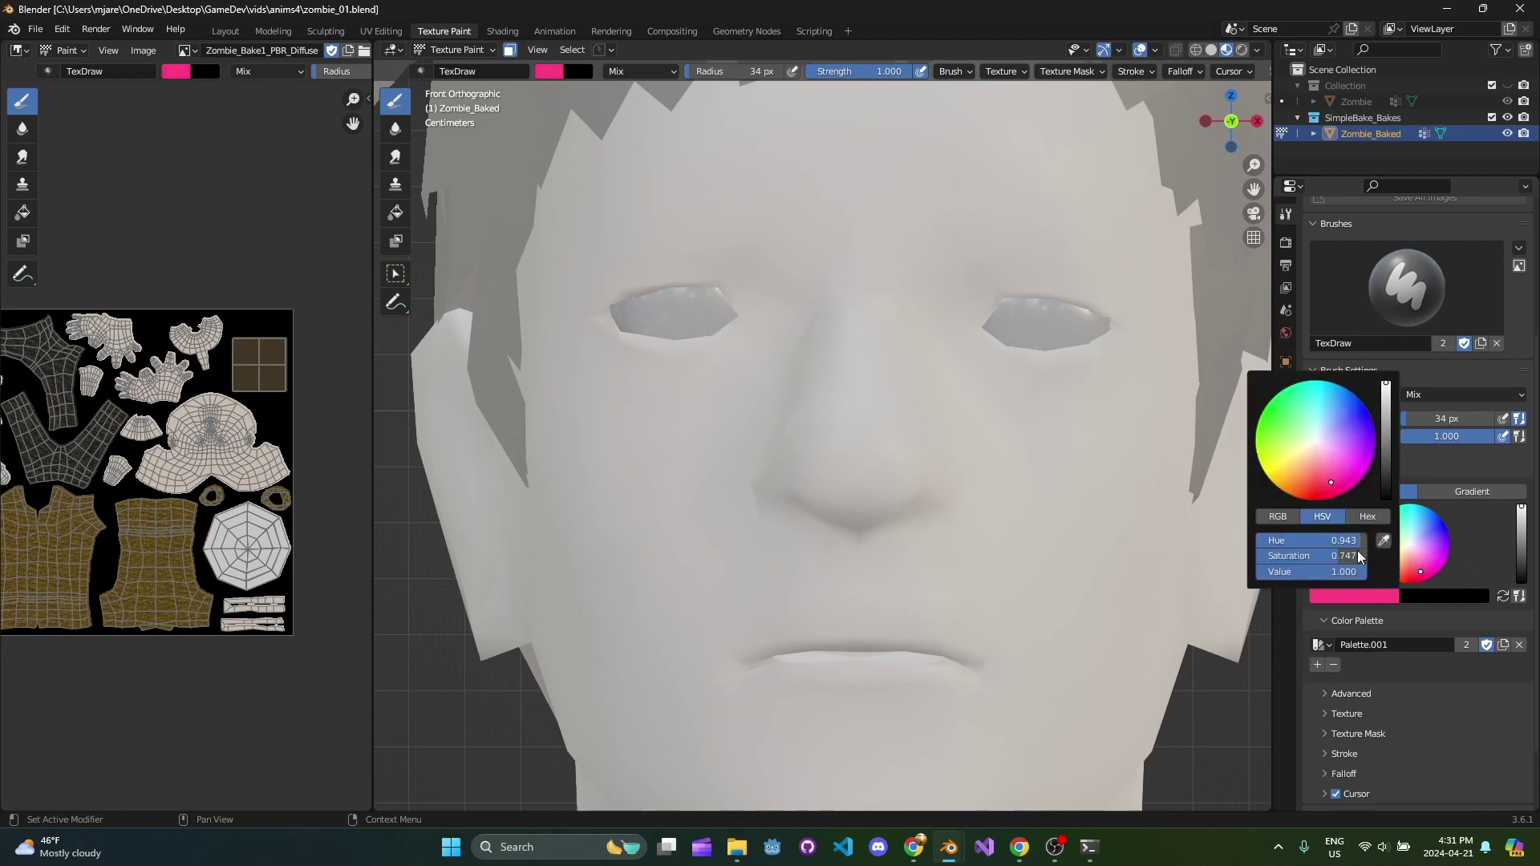
mouse_move(1352, 569)
left_mouse_down()
mouse_move(1292, 570)
mouse_move(1316, 571)
left_mouse_up()
left_click(1317, 665)
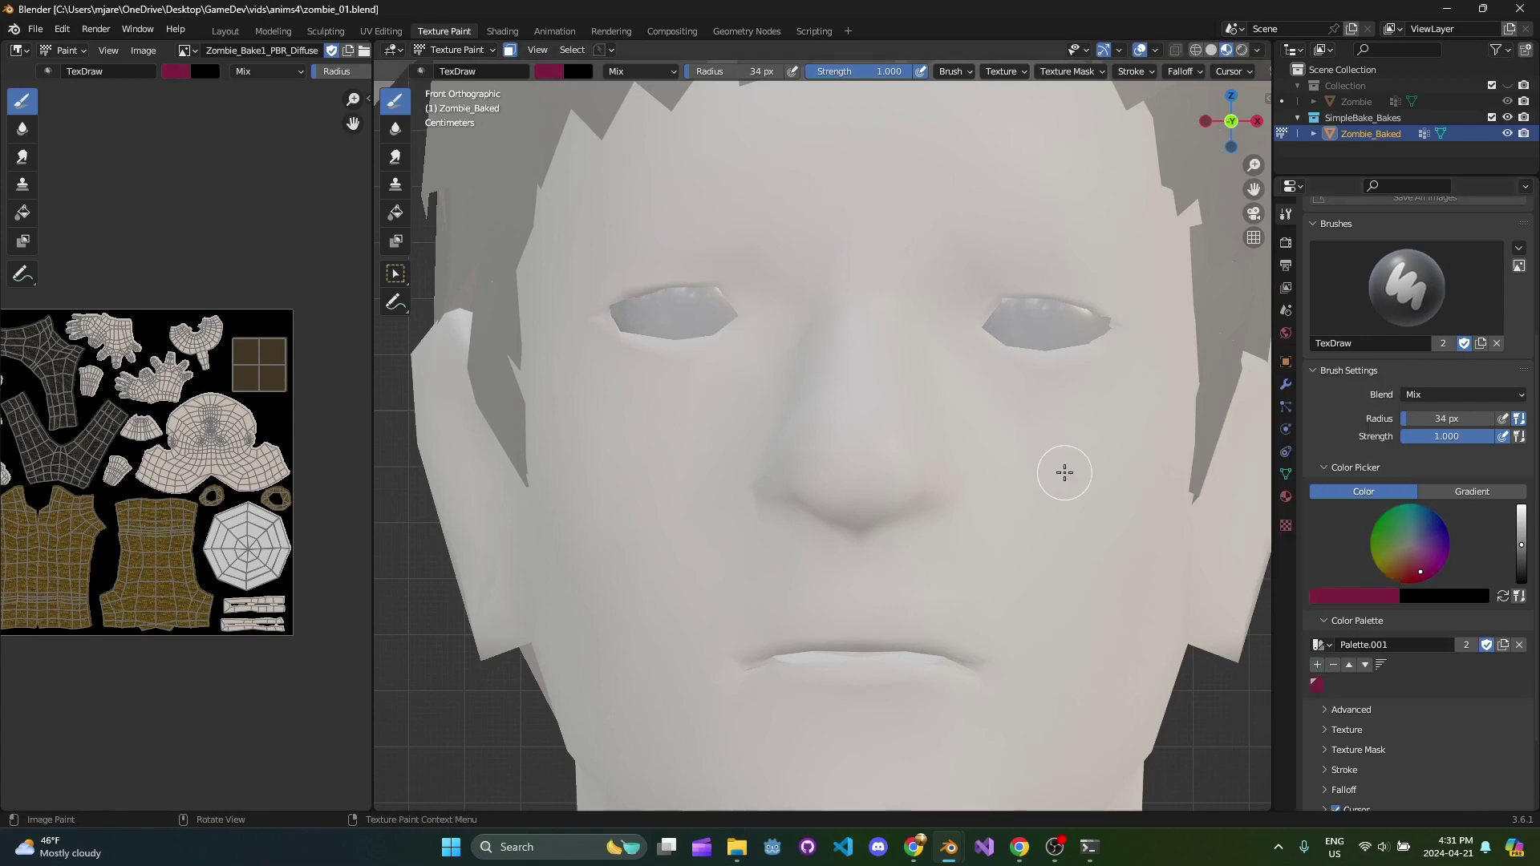
Step: Set the brush radius to 70 px and its falloff to the Constant curve preset
middle_click_drag(962, 360, 921, 442, "shift")
middle_click_drag(1180, 78, 1145, 81)
scroll(1144, 80, "down", 5)
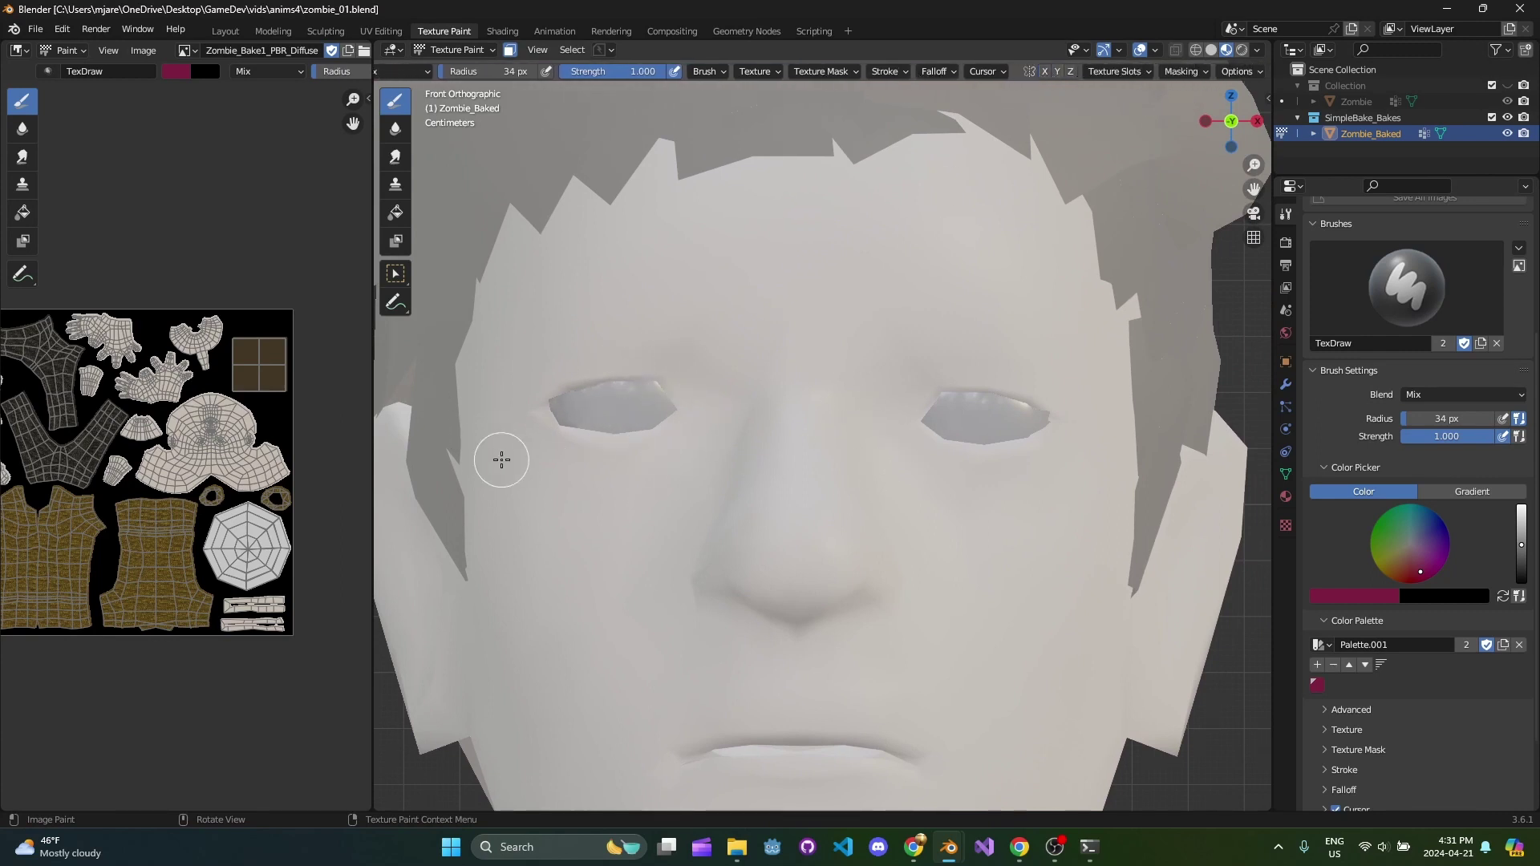
key("f")
left_click(1000, 447)
scroll(1009, 379, "up", 4)
scroll(979, 395, "down", 2)
scroll(1042, 321, "up", 3)
left_click(938, 71)
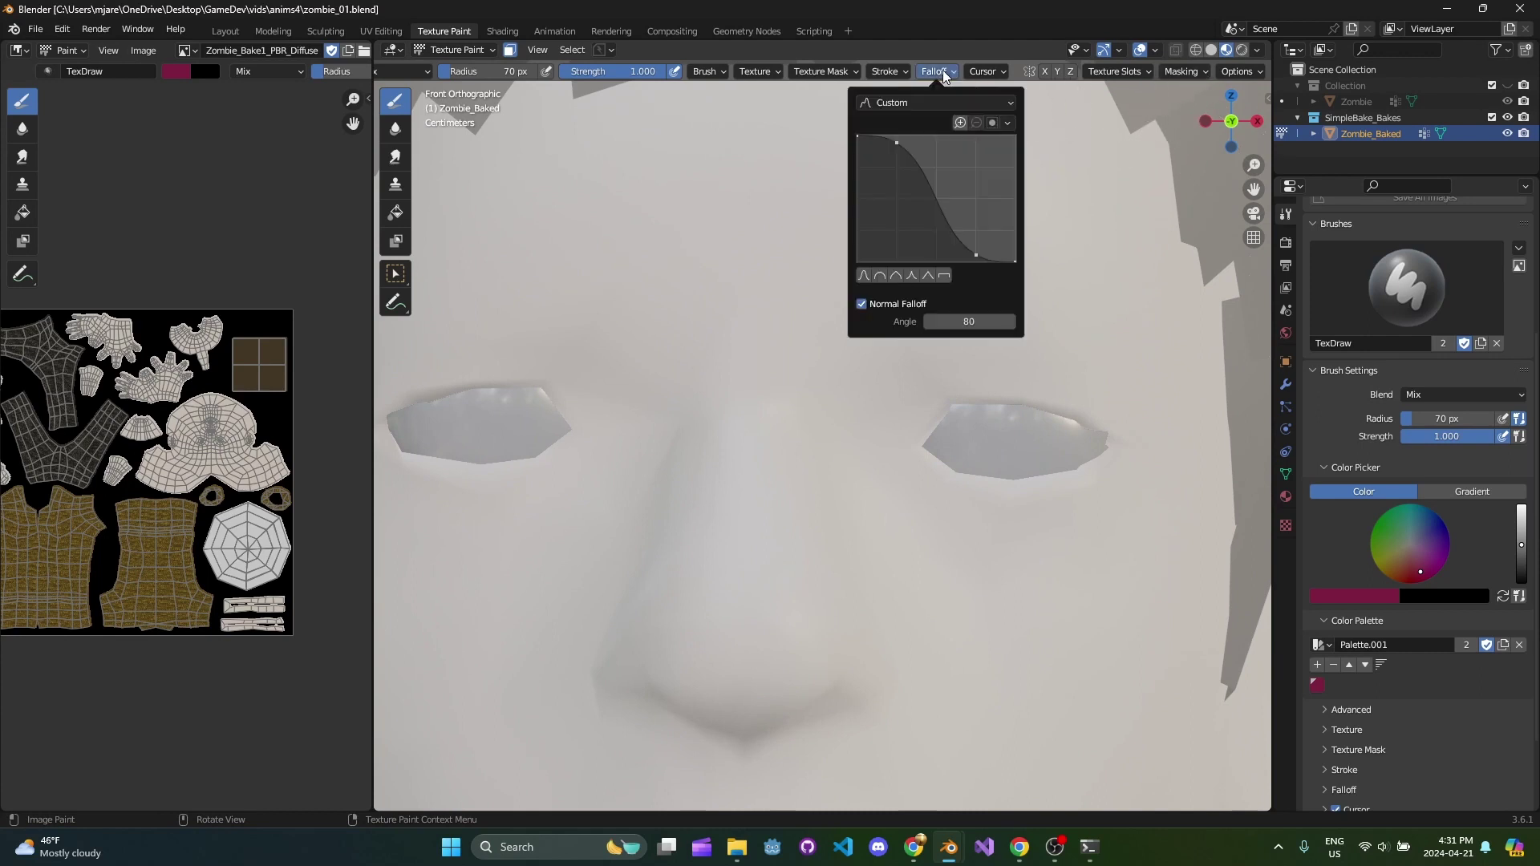
left_click(935, 102)
left_click(931, 279)
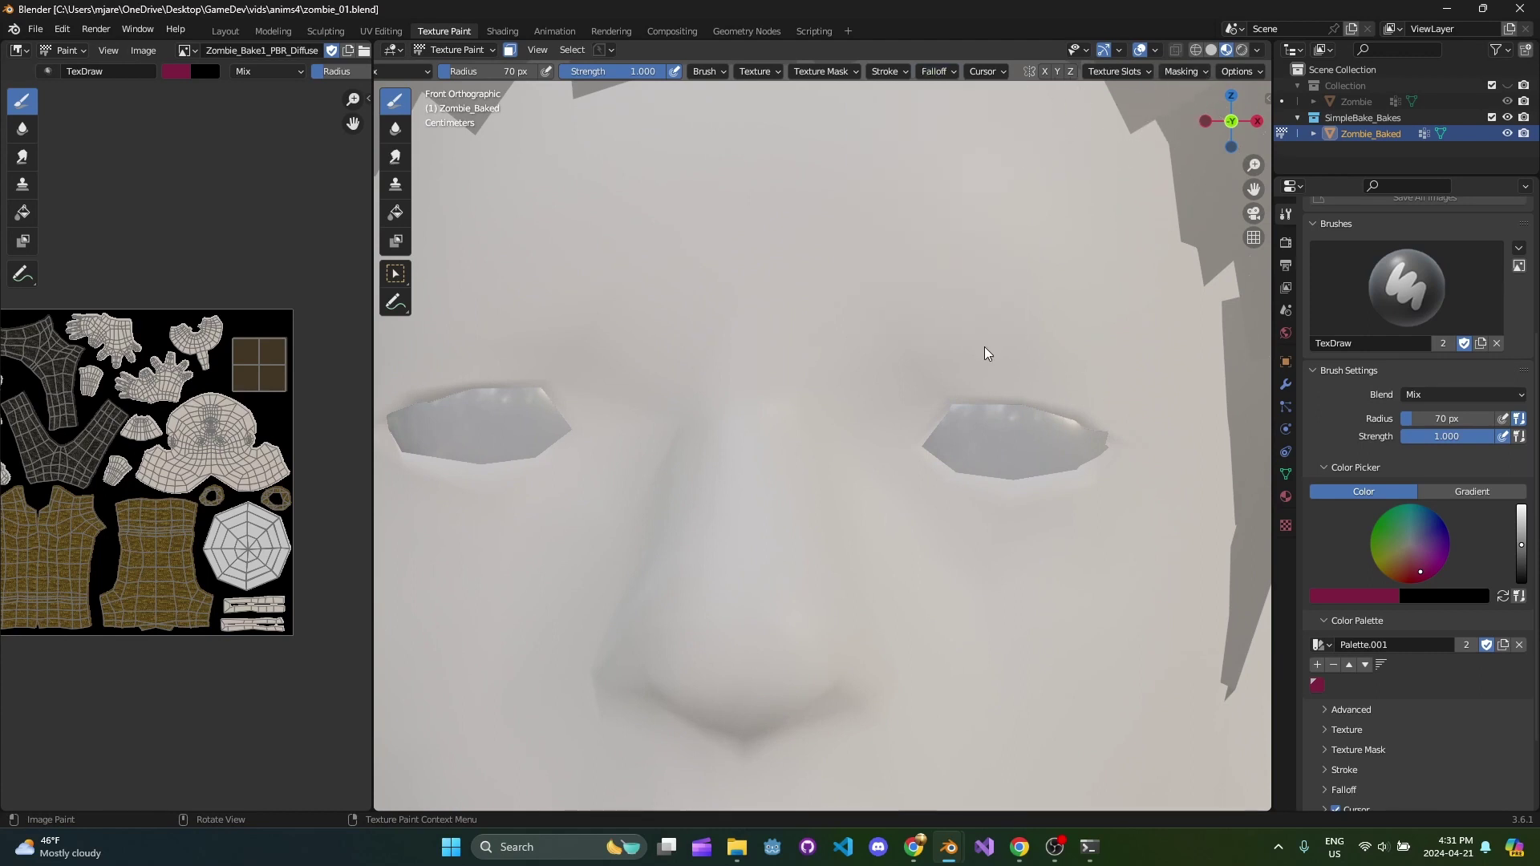
Step: Try painting dark magenta irises on the eyes with the 70 px brush, and undo the stroke
left_click_drag(1058, 430, 1088, 478)
key("ctrl+z")
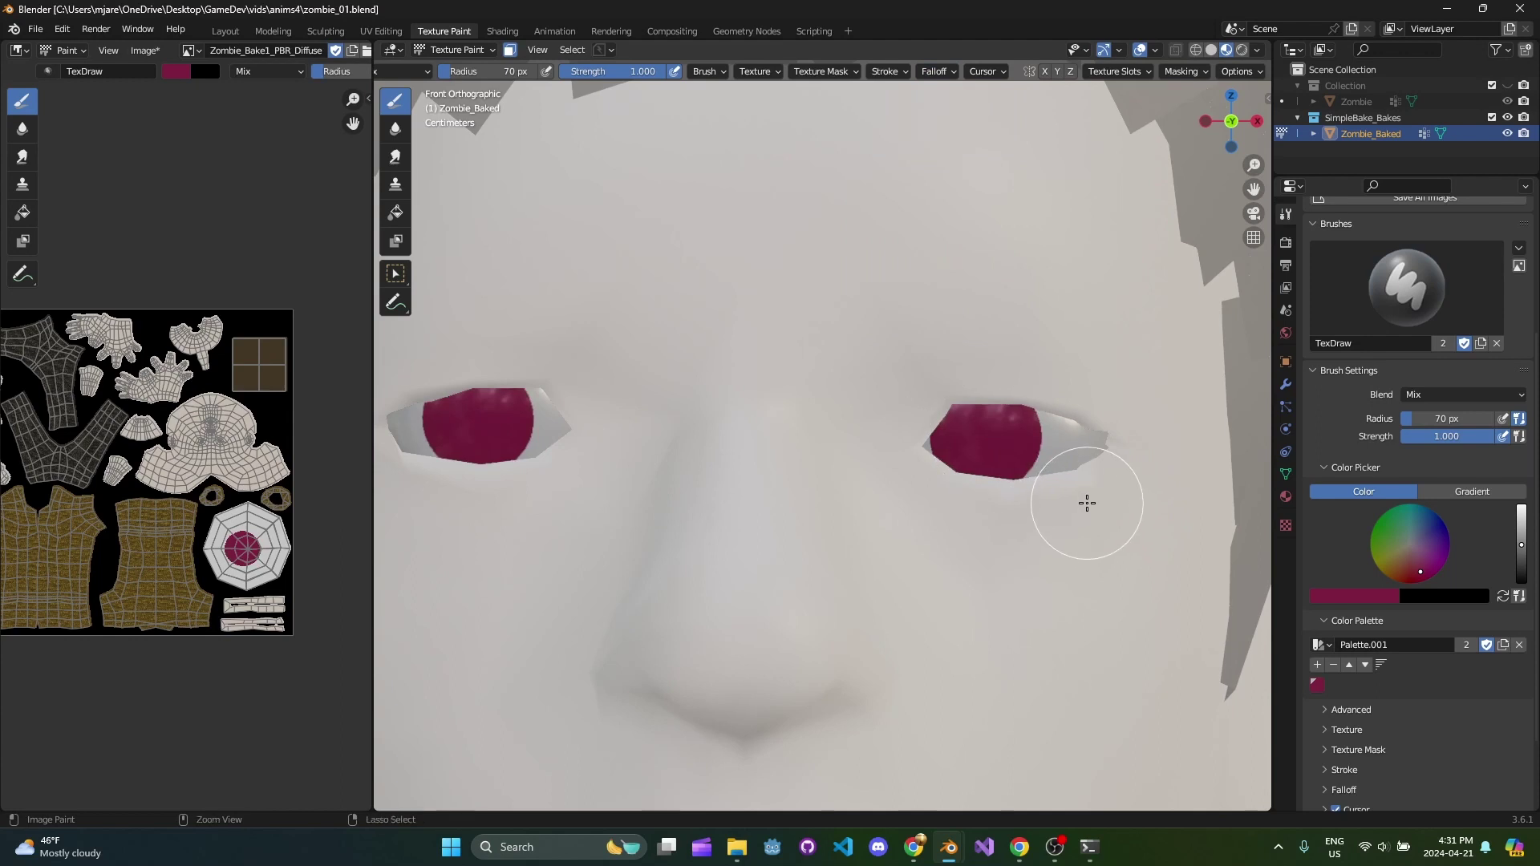
key("ctrl+z")
key("ctrl+shift+z")
key("ctrl+z")
Step: Set the brush radius to 47 px and try several iris dabs at slightly different spots, undoing each one
key("f")
left_click(1013, 441)
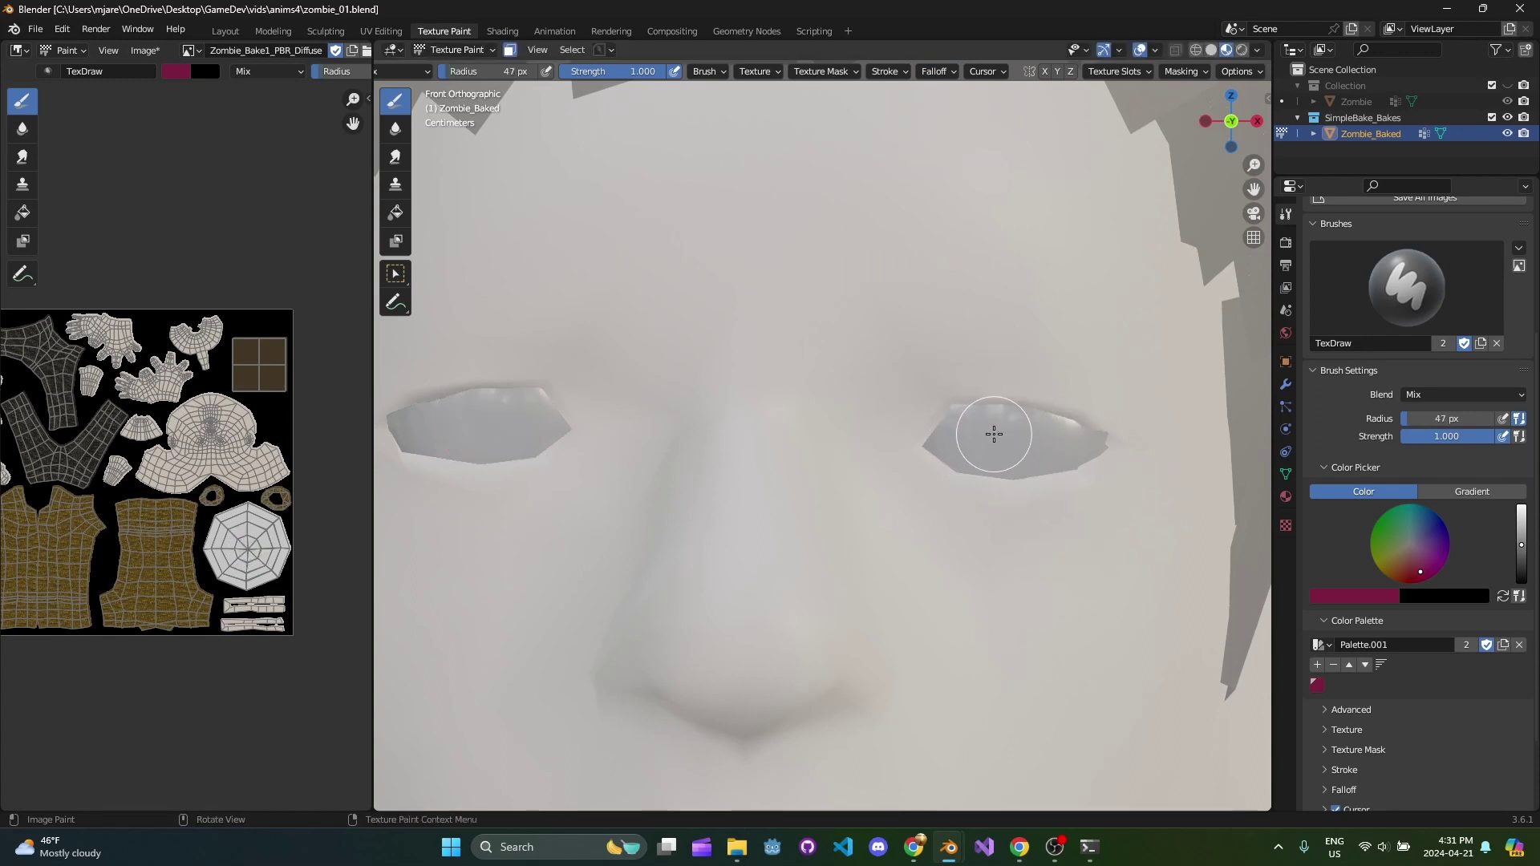
left_click(995, 434)
scroll(865, 524, "down", 5)
scroll(810, 492, "up", 3)
middle_click_drag(973, 491, 1032, 457, "shift")
key("ctrl+z")
left_click(992, 424)
key("ctrl+z")
left_click(987, 422)
key("ctrl+z")
left_click(992, 419)
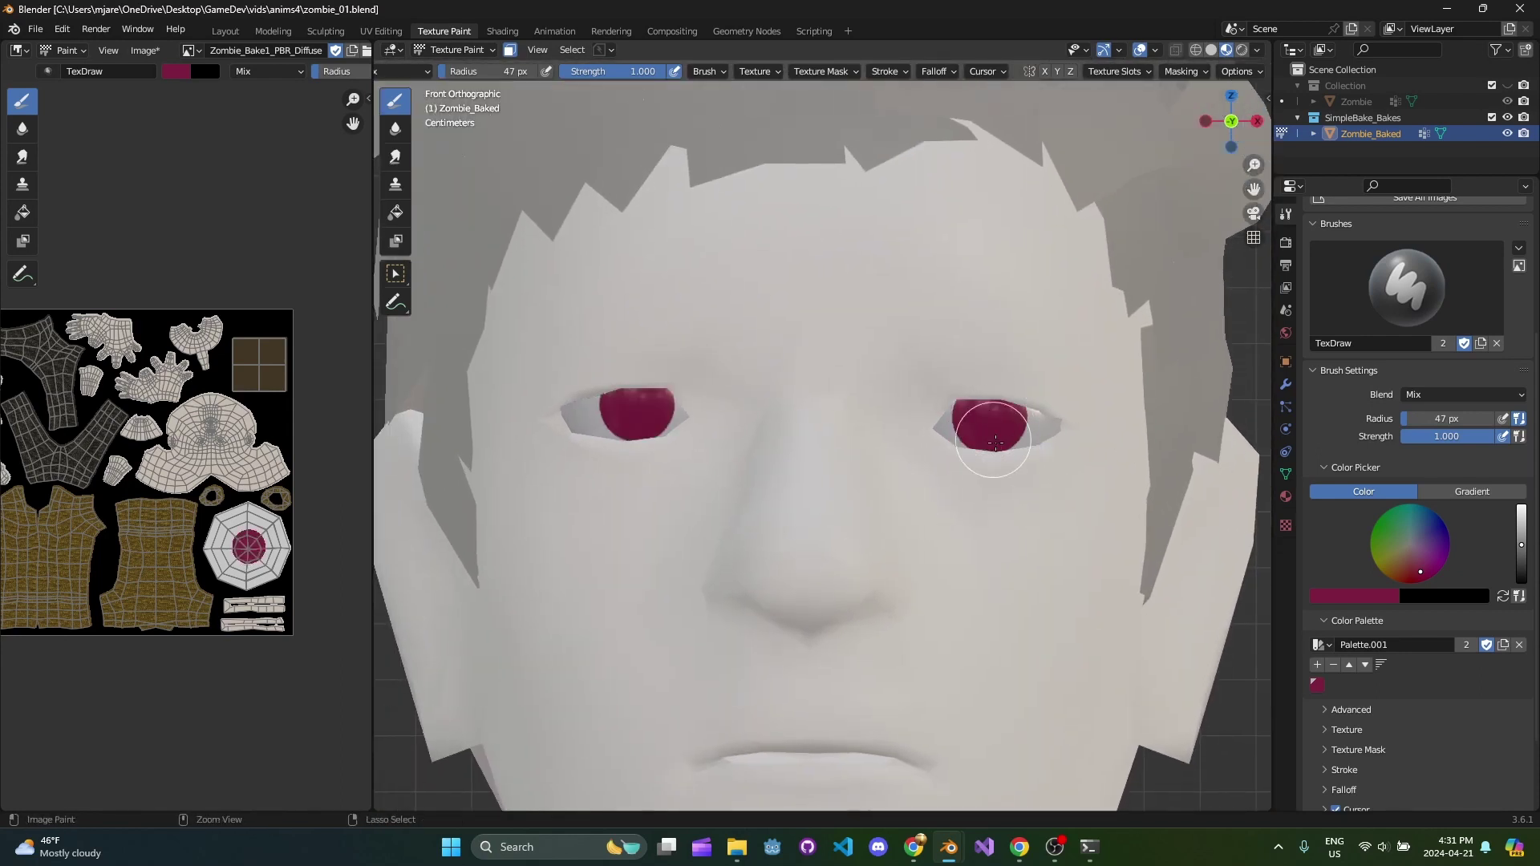
key("ctrl+z")
left_click(988, 420)
scroll(864, 530, "down", 5)
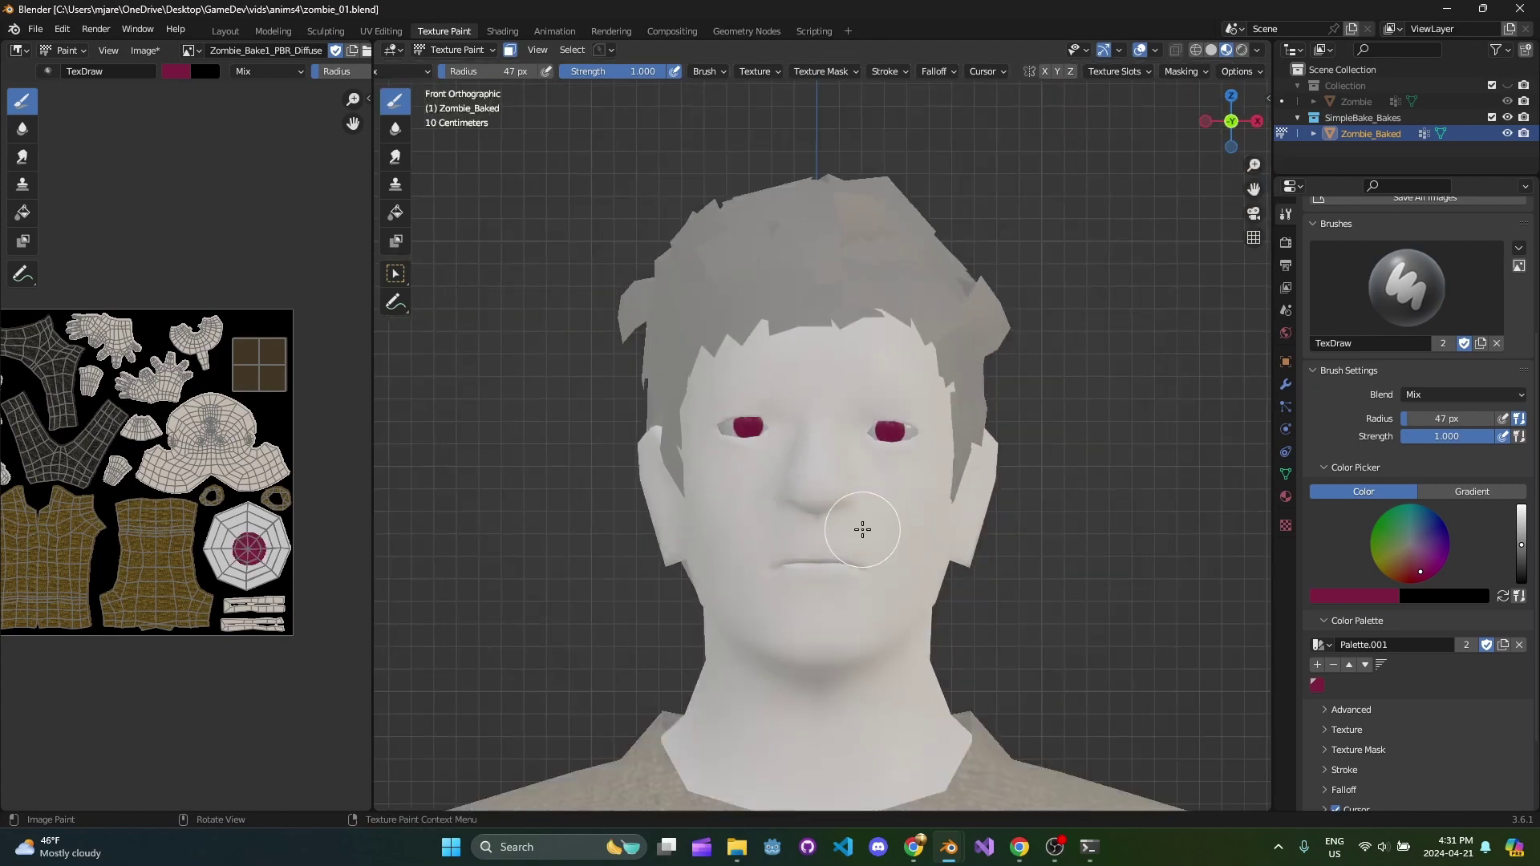
scroll(863, 529, "up", 6)
key("ctrl+z")
left_click(1023, 421)
scroll(1018, 439, "down", 1)
key("ctrl+z")
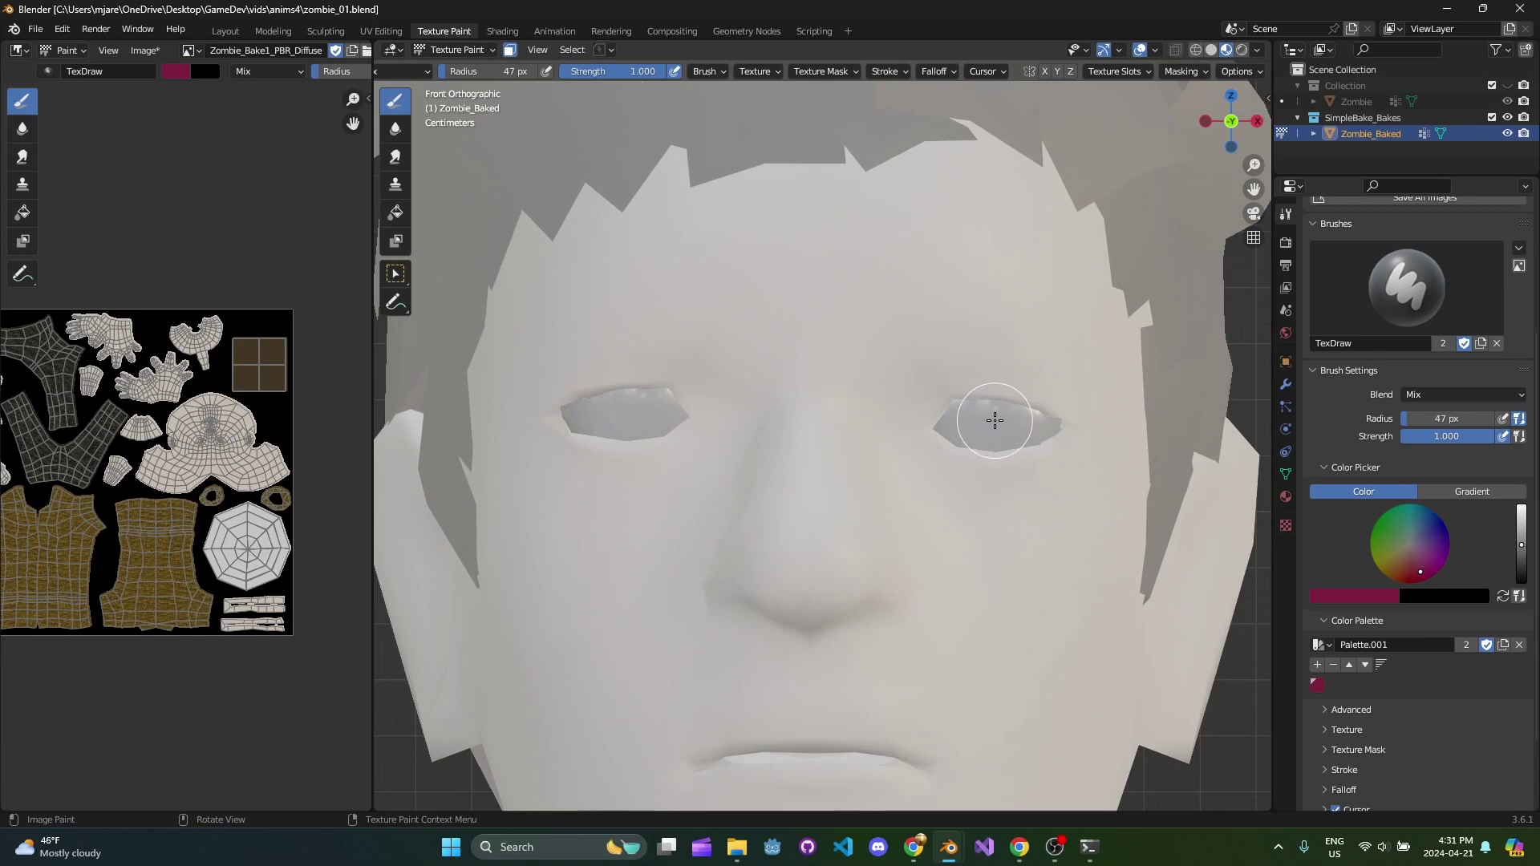
left_click(995, 420)
key("ctrl+z")
Step: Set the brush radius to 41 px and paint the dark magenta irises on the eyes
key("f")
left_click(991, 416)
left_click(994, 416)
scroll(928, 585, "down", 4)
scroll(922, 585, "up", 3)
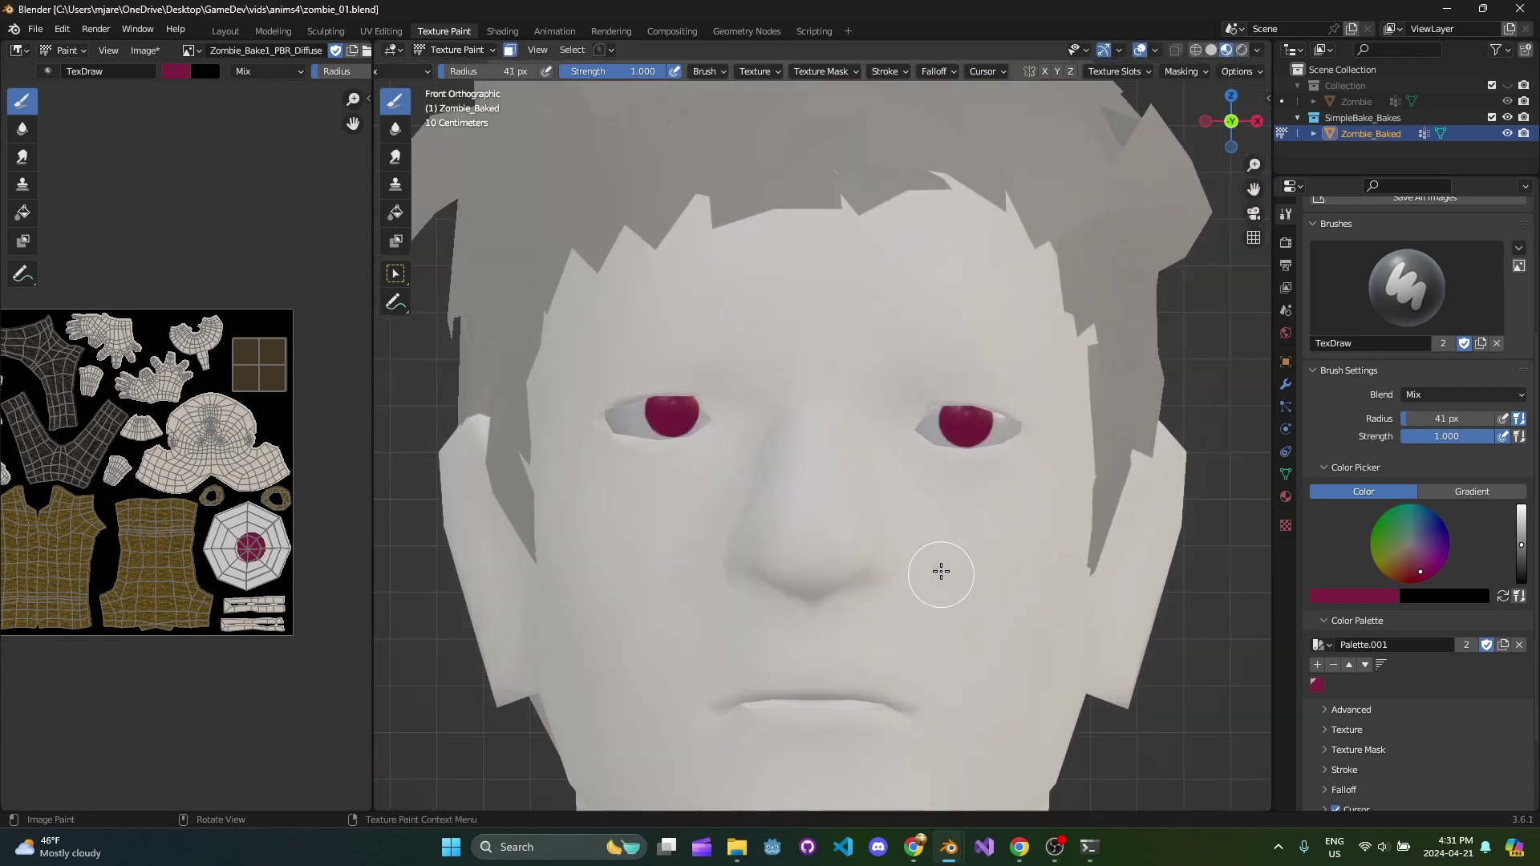
Step: Change the brush colour to a light pink and add it to the colour palette
scroll(869, 591, "up", 2)
middle_click_drag(939, 565, 955, 595, "shift")
scroll(1215, 626, "up", 1)
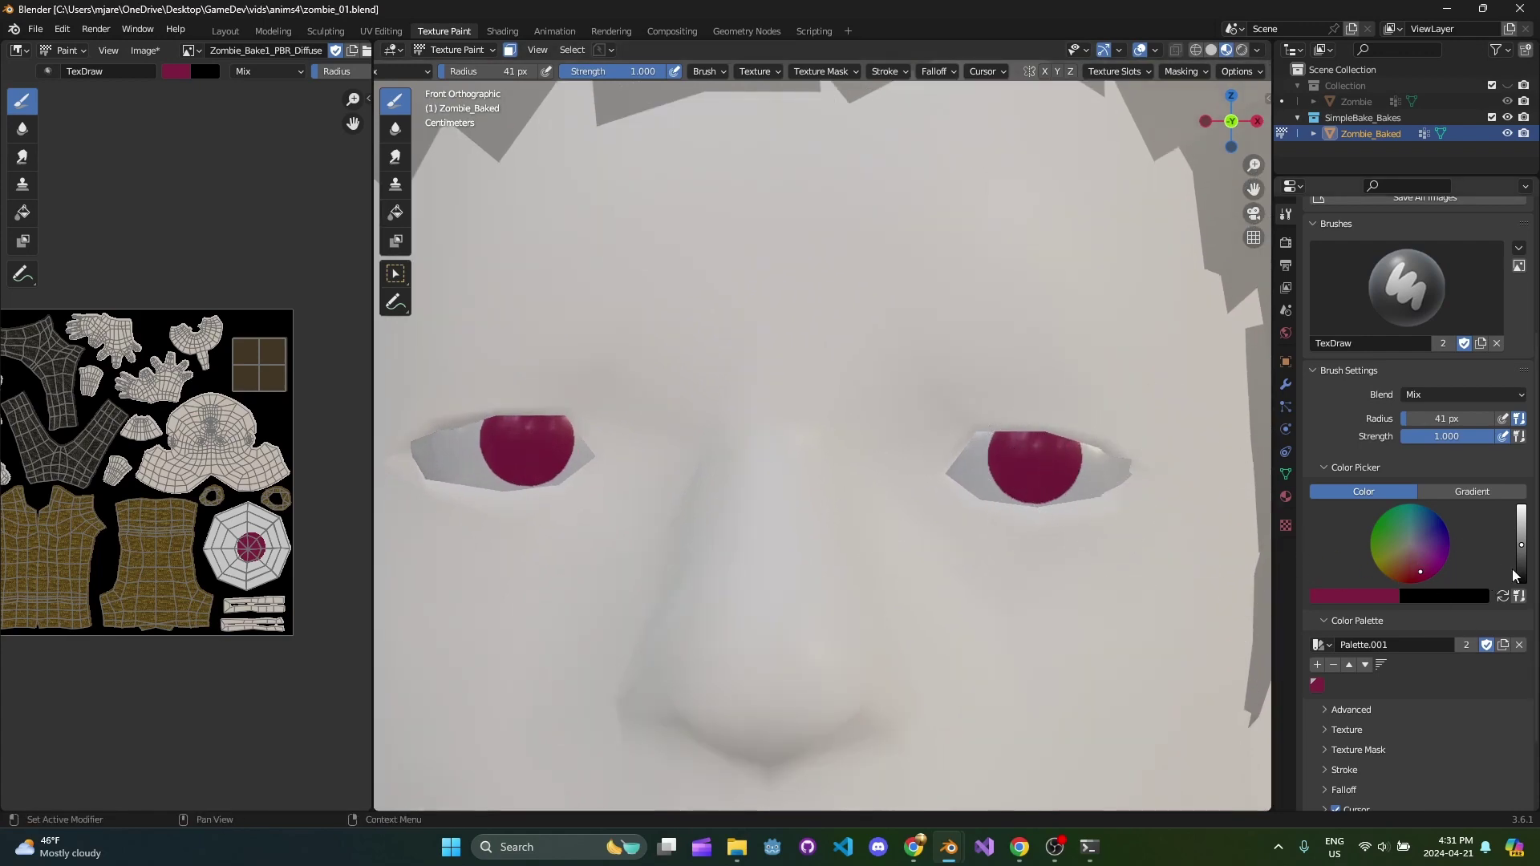
left_click_drag(1515, 565, 1521, 508)
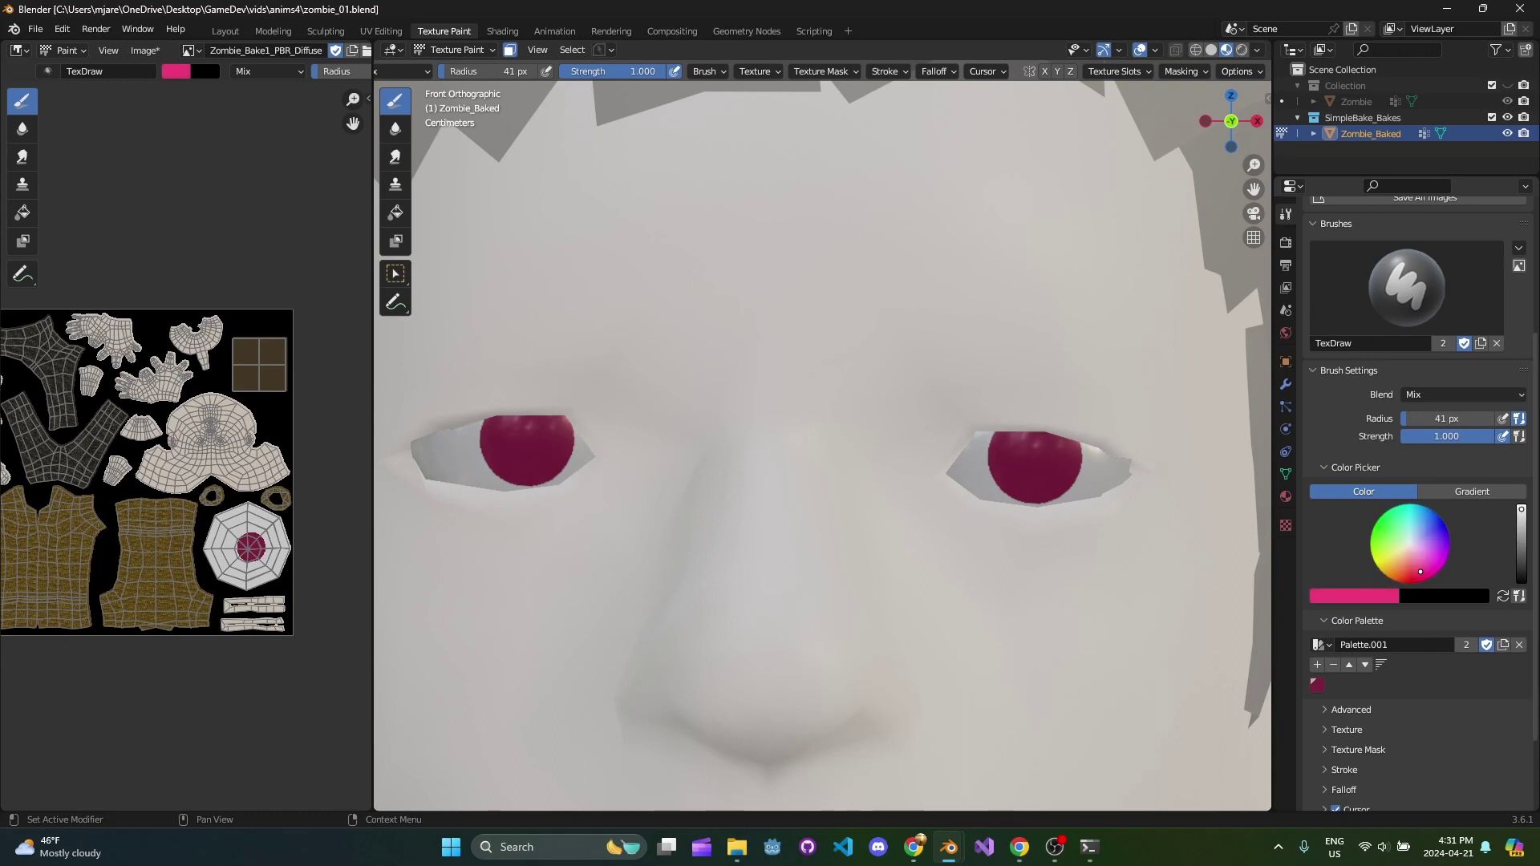
left_click(1356, 596)
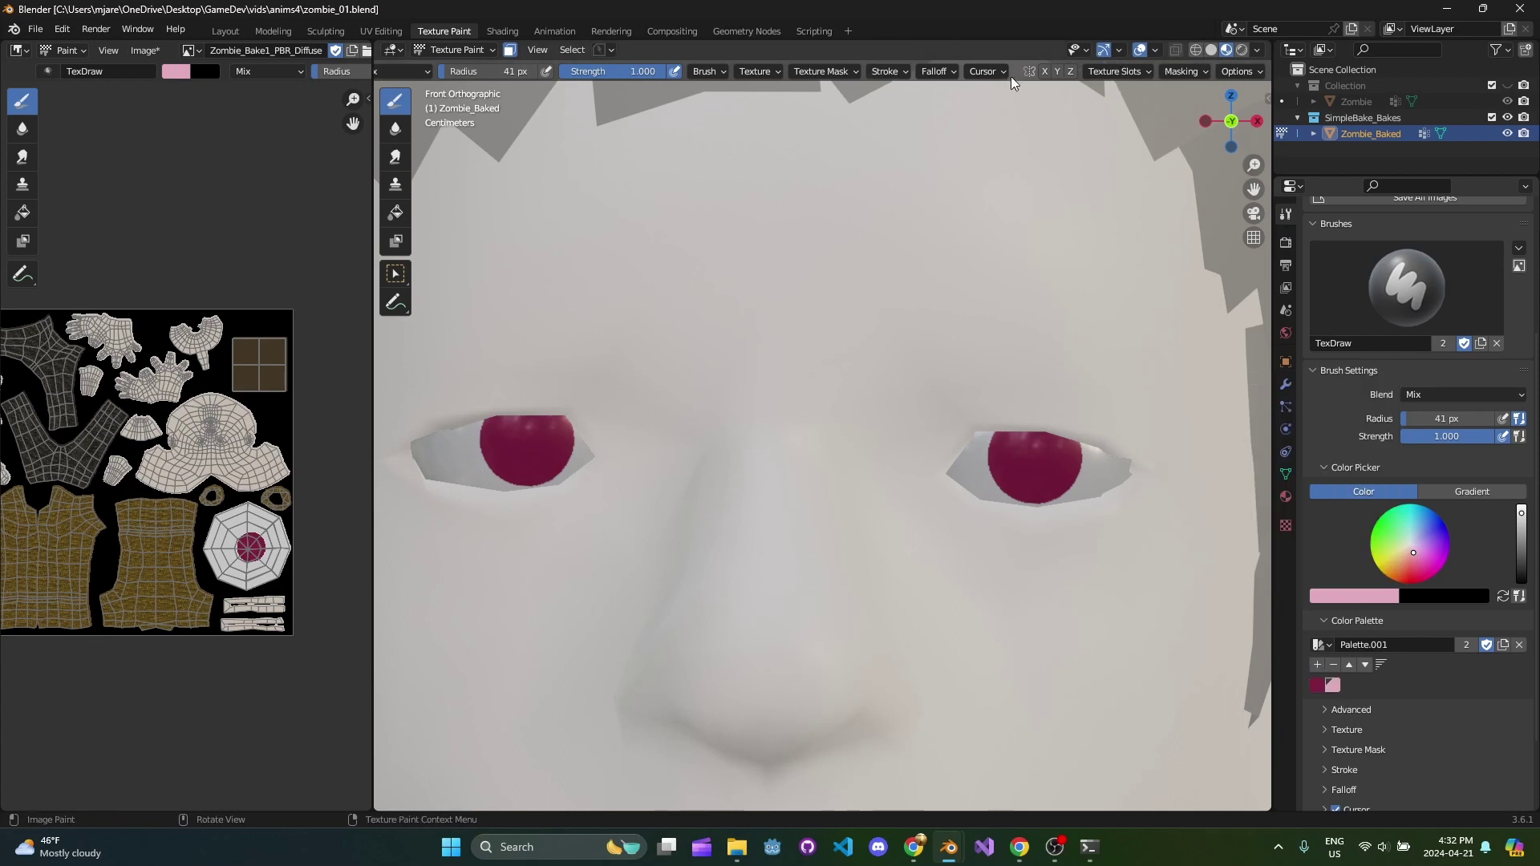
Step: Set the brush falloff to Linear, test a pink dab on the iris and undo it, and set the radius to 52 px
left_click(928, 75)
left_click(926, 96)
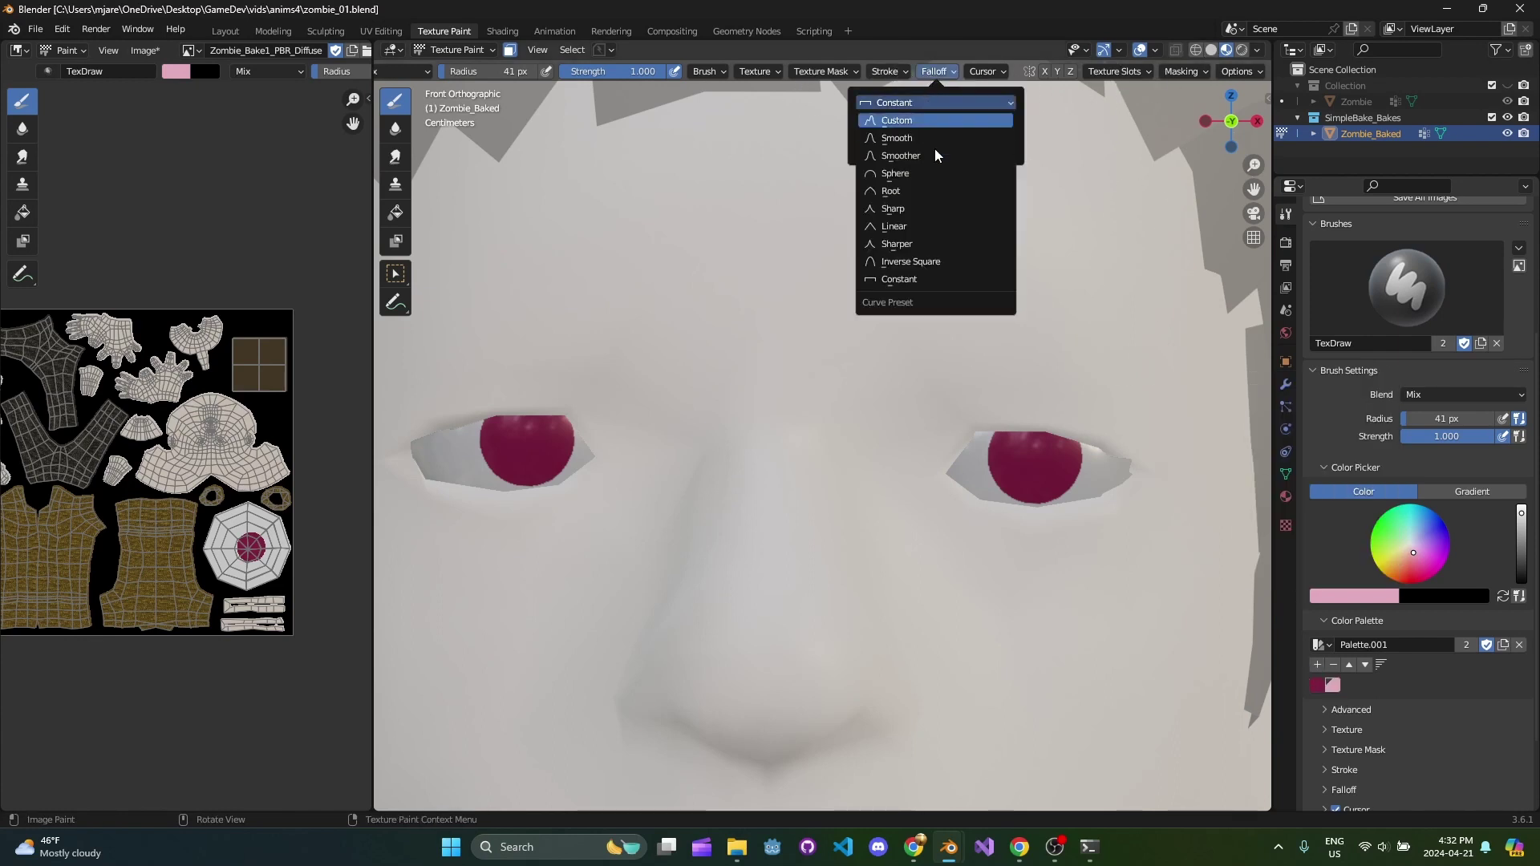
left_click(941, 229)
left_click(1033, 458)
key("ctrl+z")
key("f")
left_click(1083, 474)
Step: Paint a soft light pink centre in the irises, redoing the first stroke as a single dab
left_click_drag(1045, 466, 1038, 456)
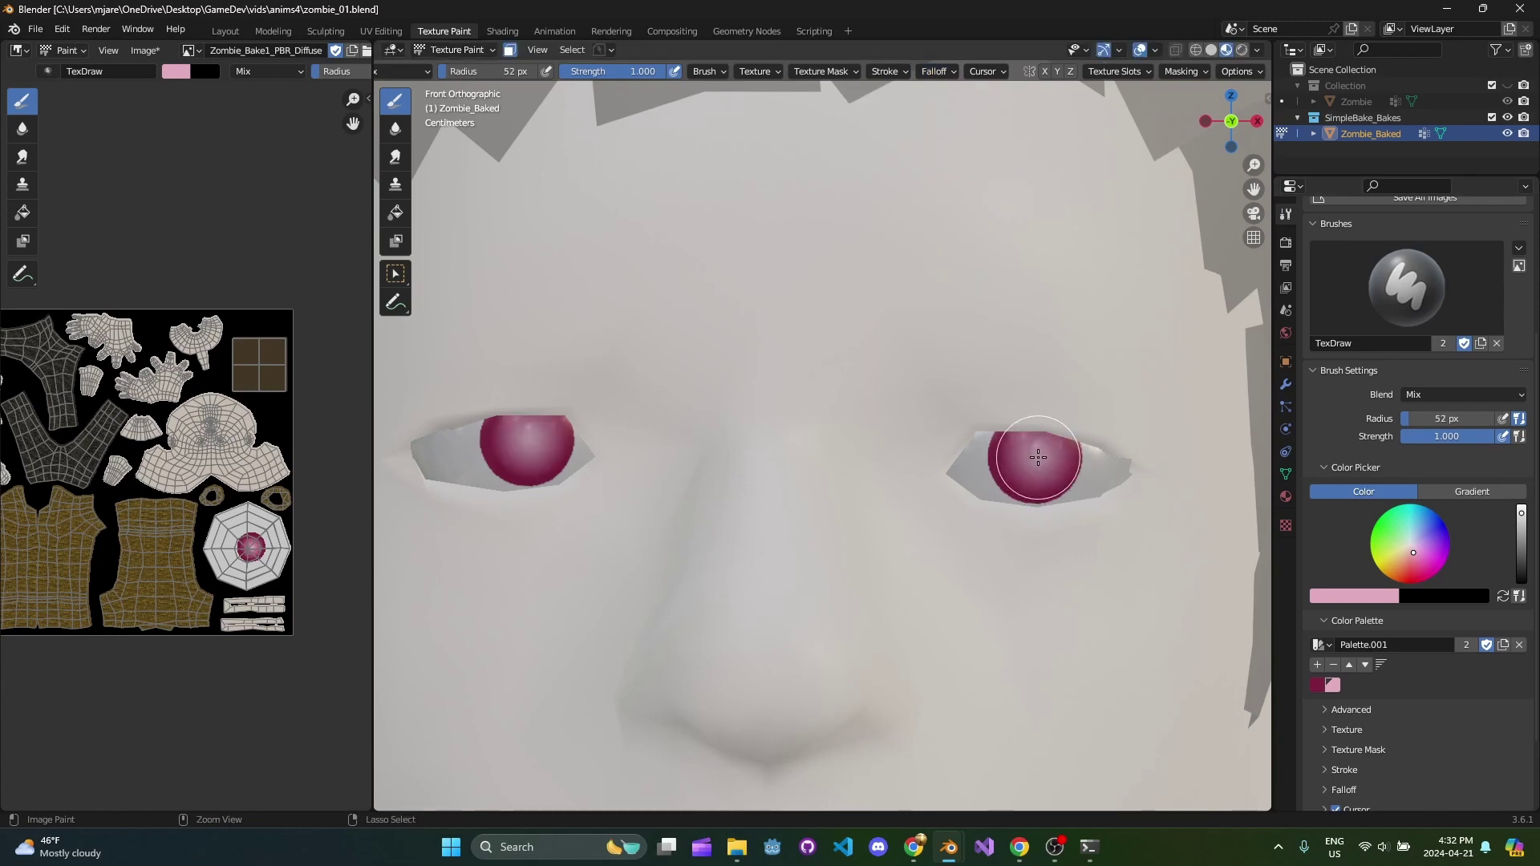
key("ctrl+z")
left_click(1035, 455)
scroll(1042, 488, "down", 6)
scroll(968, 533, "down", 2)
scroll(958, 532, "up", 1)
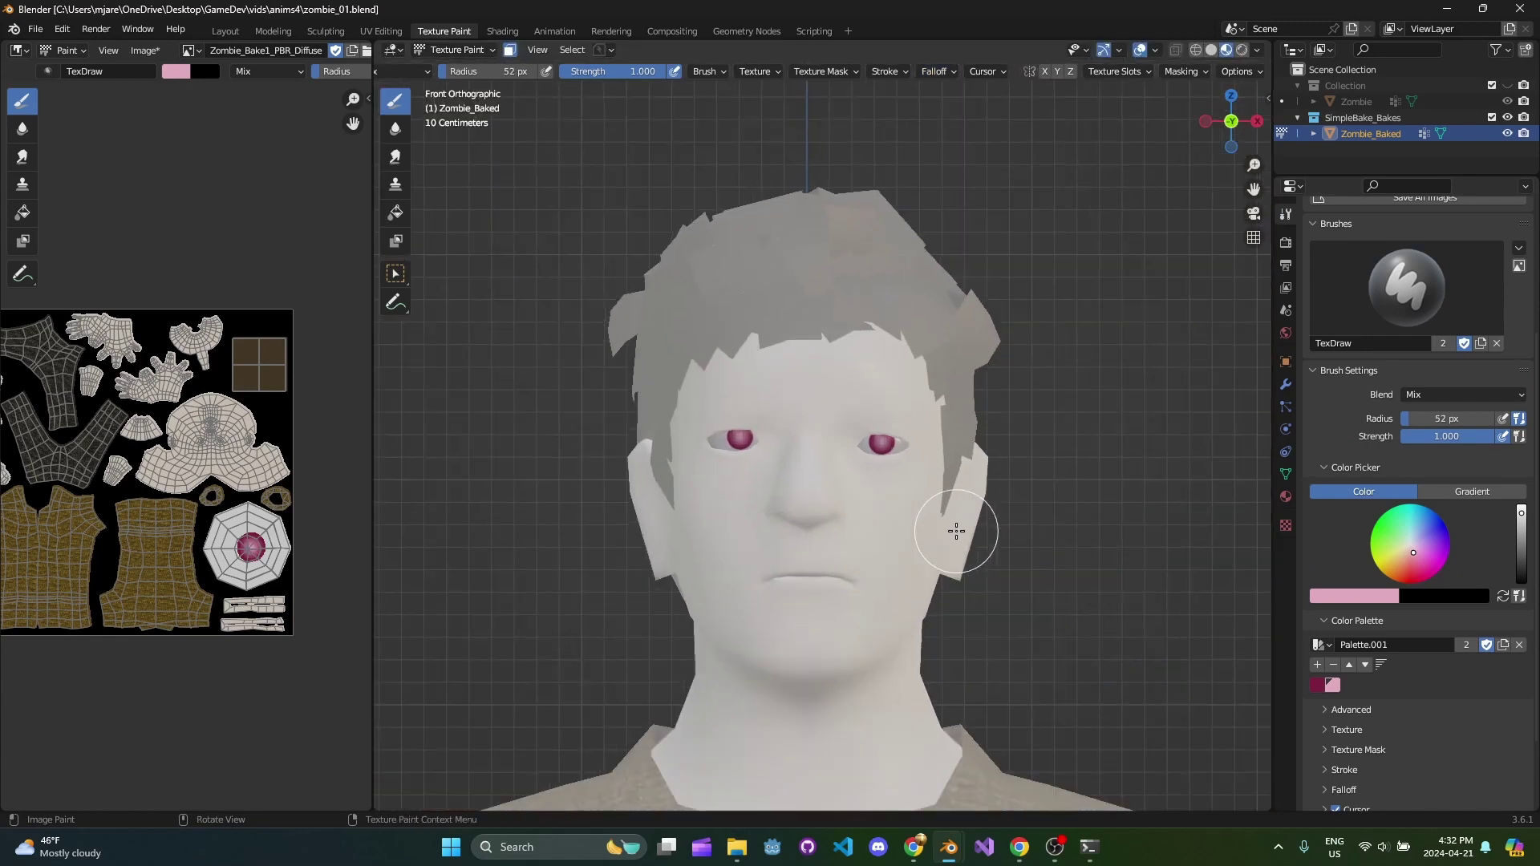
Step: Turn off the face selection mask and view the whole zombie with its painted eyes
key("Tab")
key("Tab")
scroll(952, 378, "down", 6)
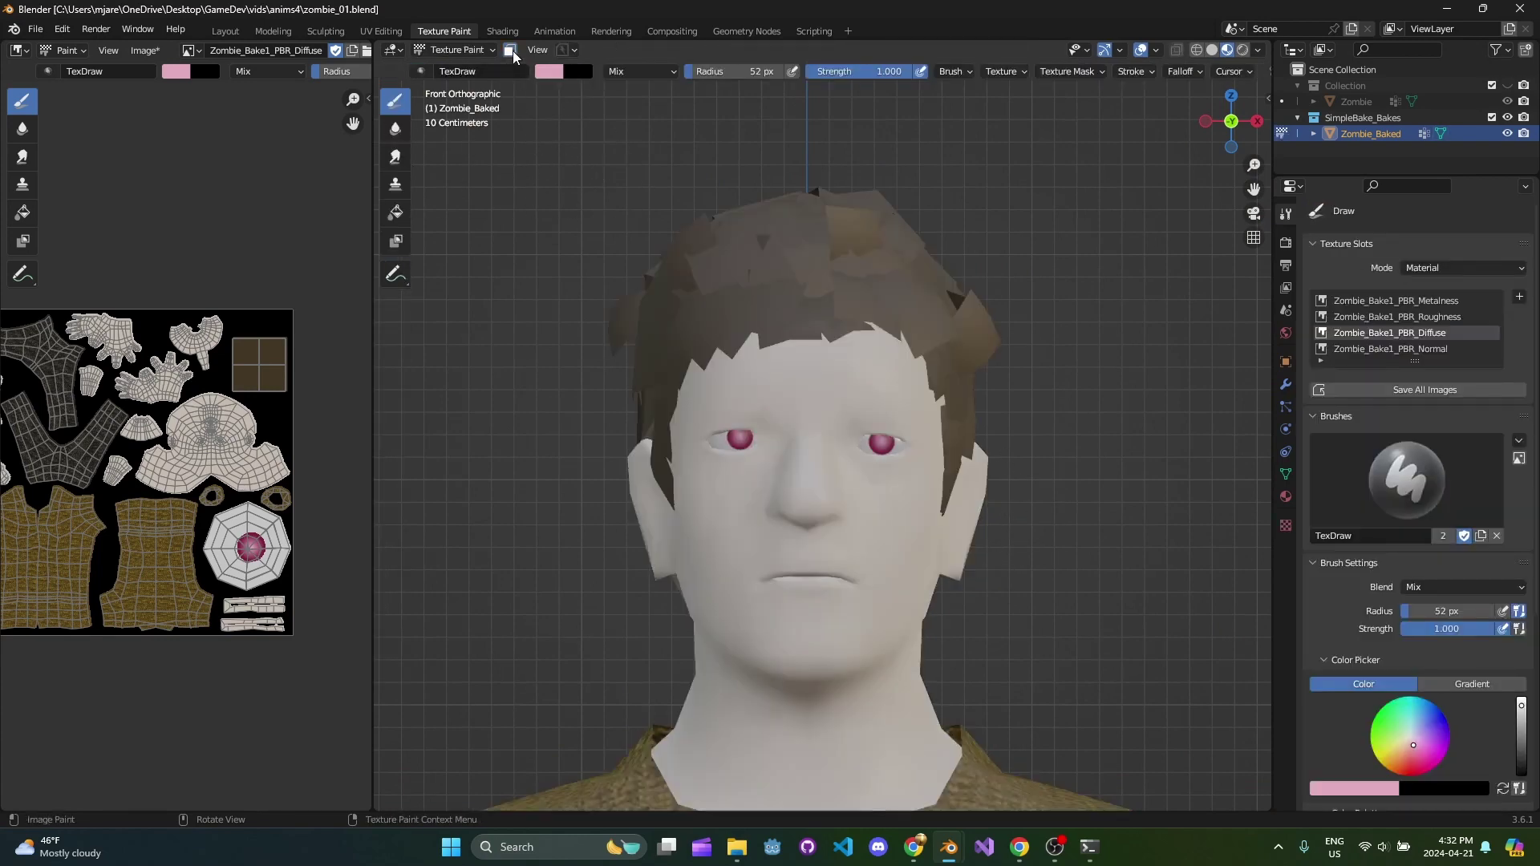
middle_click_drag(952, 378, 896, 412)
scroll(897, 411, "down", 5)
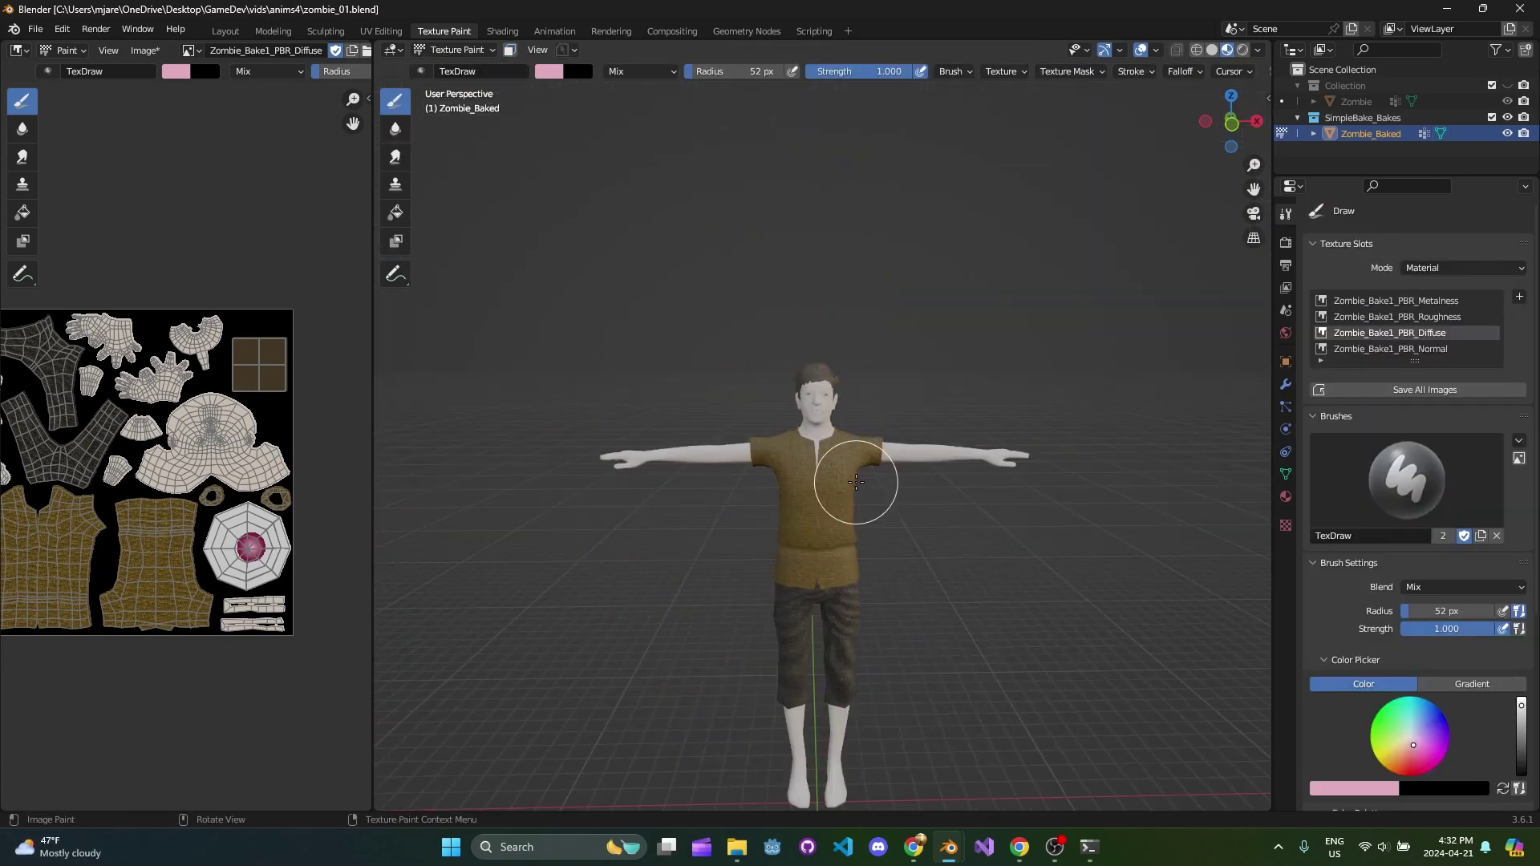
Step: Give the brush a new texture of type Clouds and set its noise type to Hard
mouse_move(866, 481)
middle_mouse_down()
mouse_move(911, 485)
mouse_move(904, 392)
mouse_move(806, 362)
mouse_move(776, 414)
middle_mouse_up()
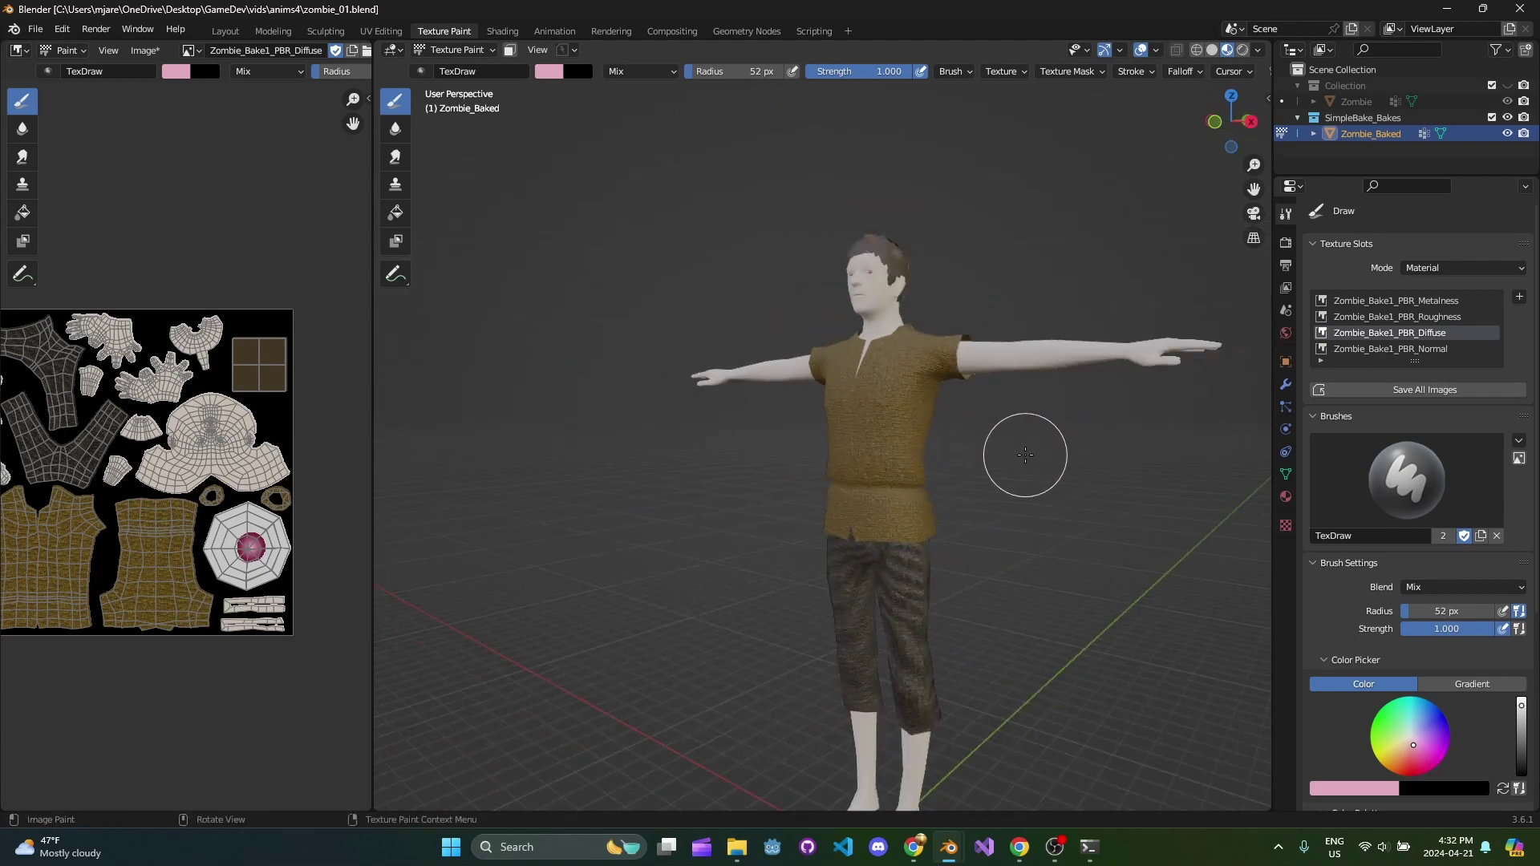
middle_click_drag(1025, 454, 894, 361)
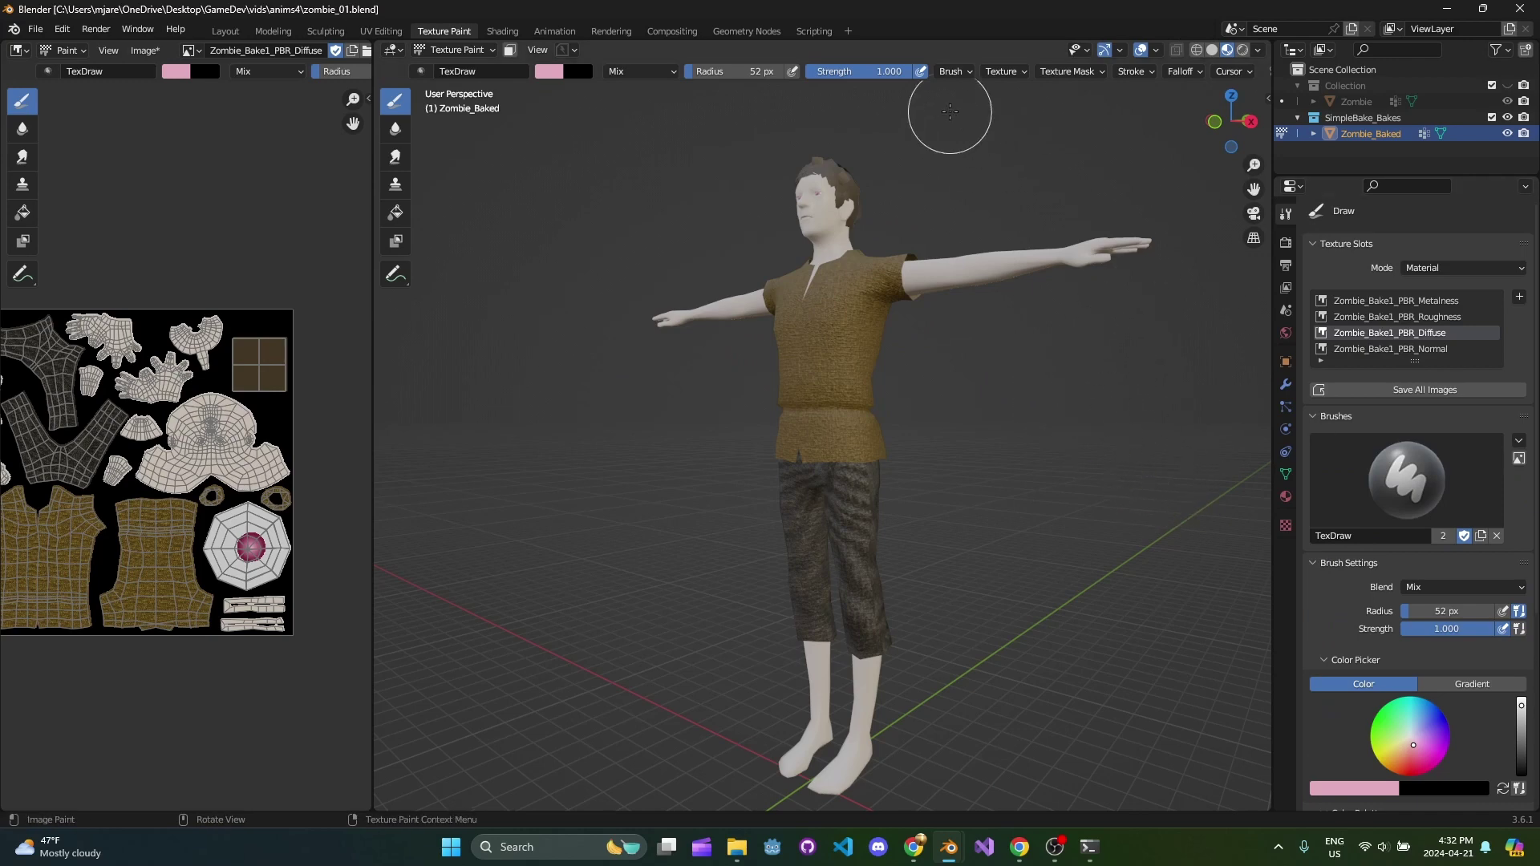
left_click(1015, 73)
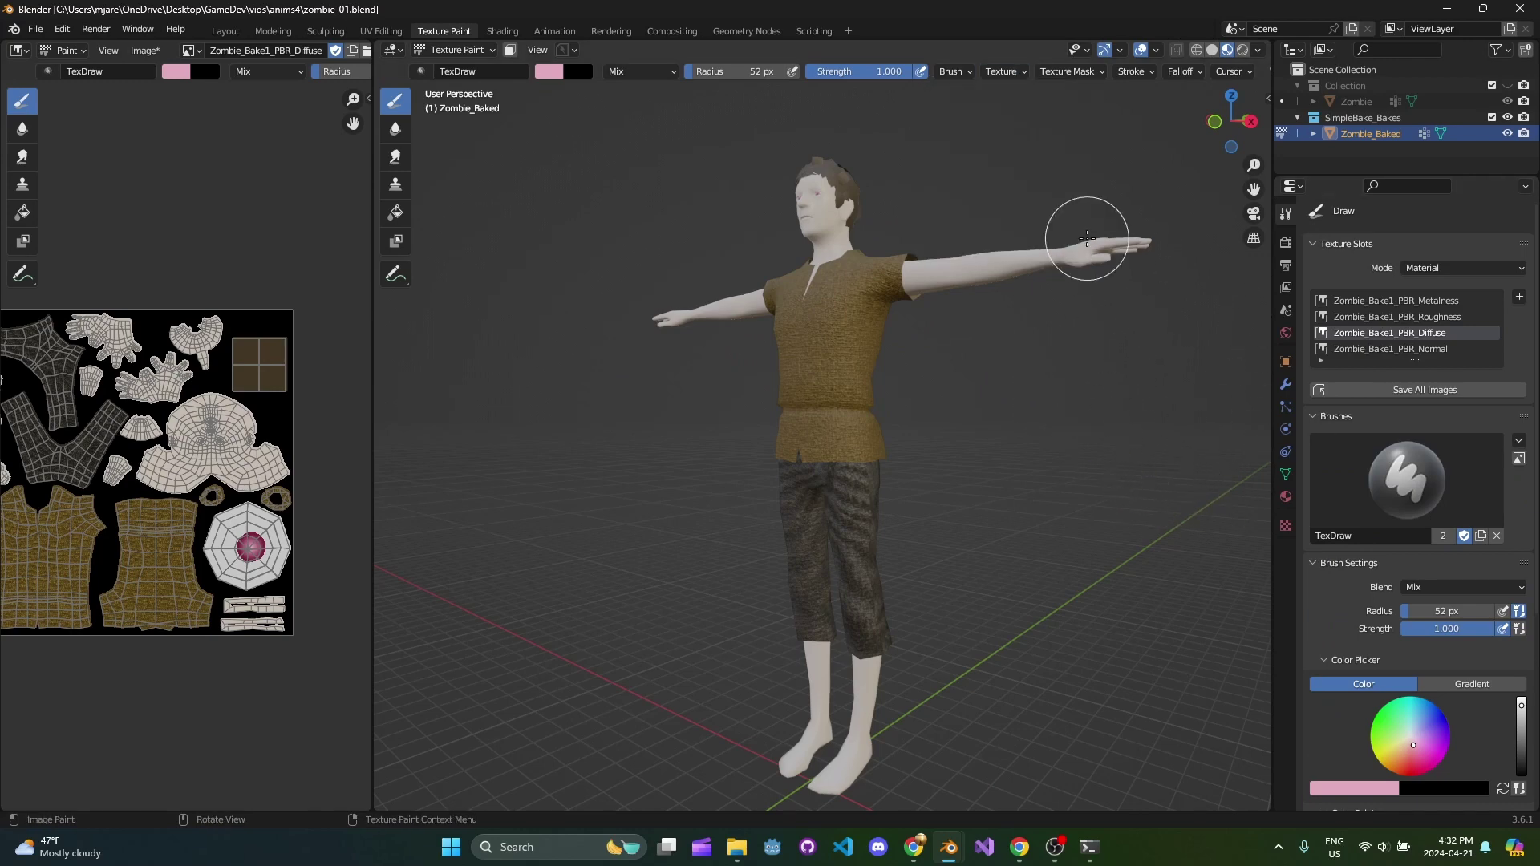
left_click(1006, 71)
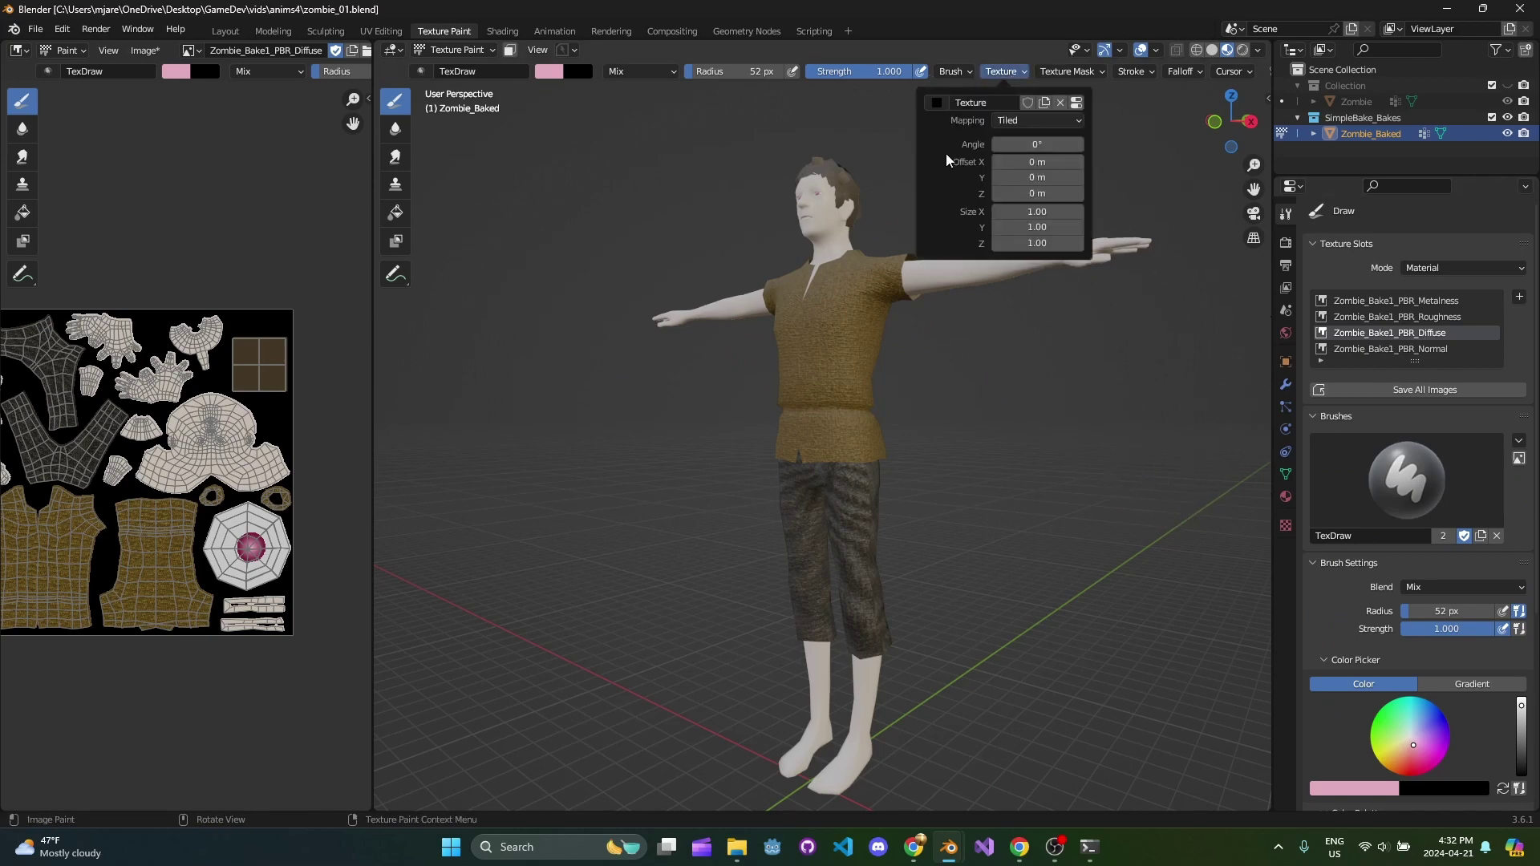
left_click(1285, 525)
left_click(1436, 288)
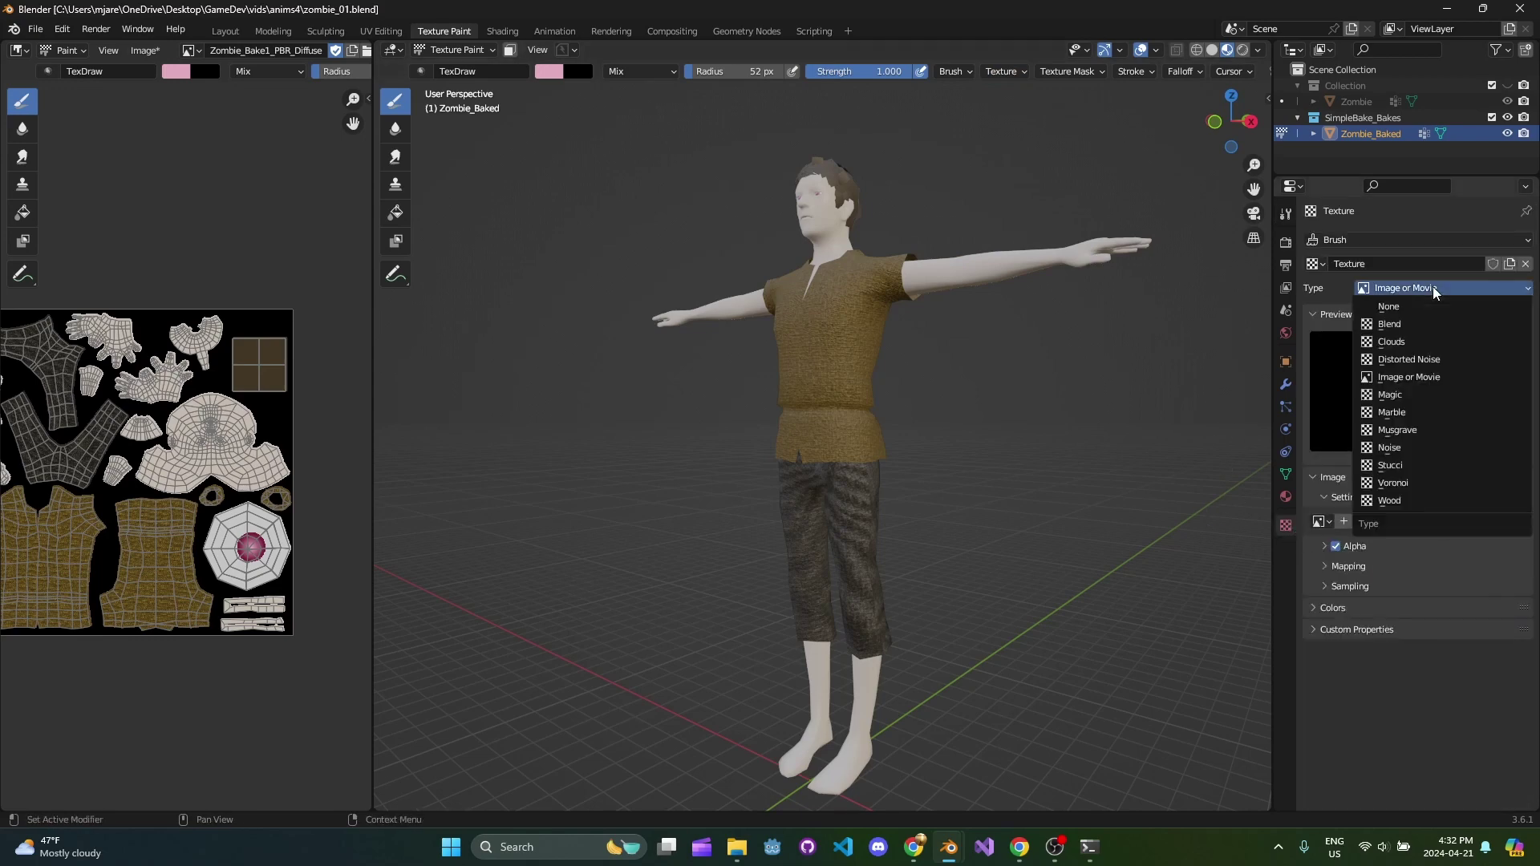
left_click(1435, 342)
left_click(1468, 526)
left_click(1431, 553)
Step: Assign the same clouds texture as the brush's texture mask
scroll(815, 435, "up", 3)
middle_click_drag(815, 435, 841, 403)
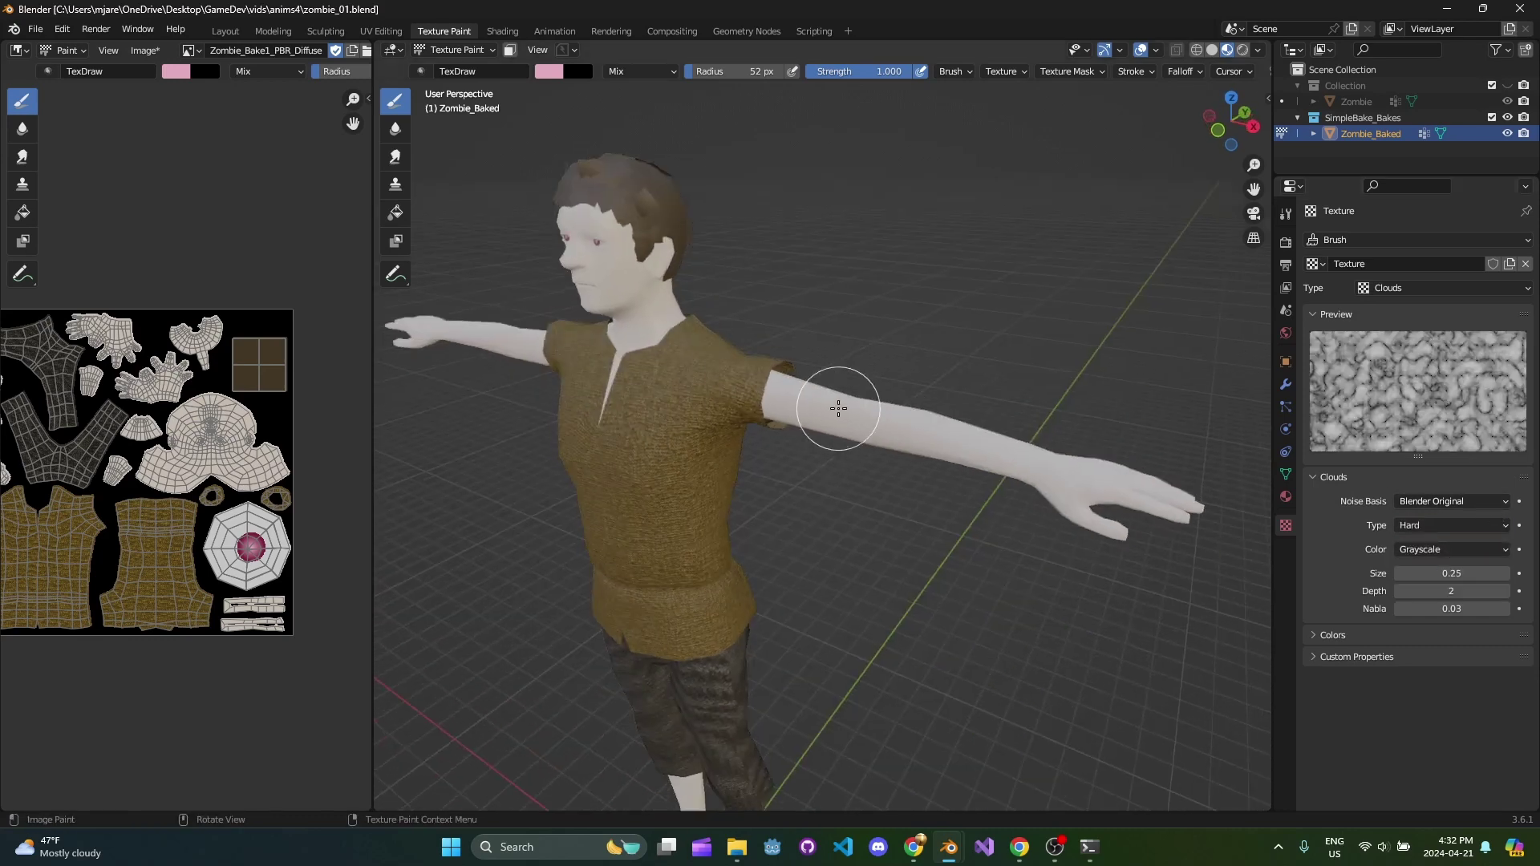
left_click(1065, 71)
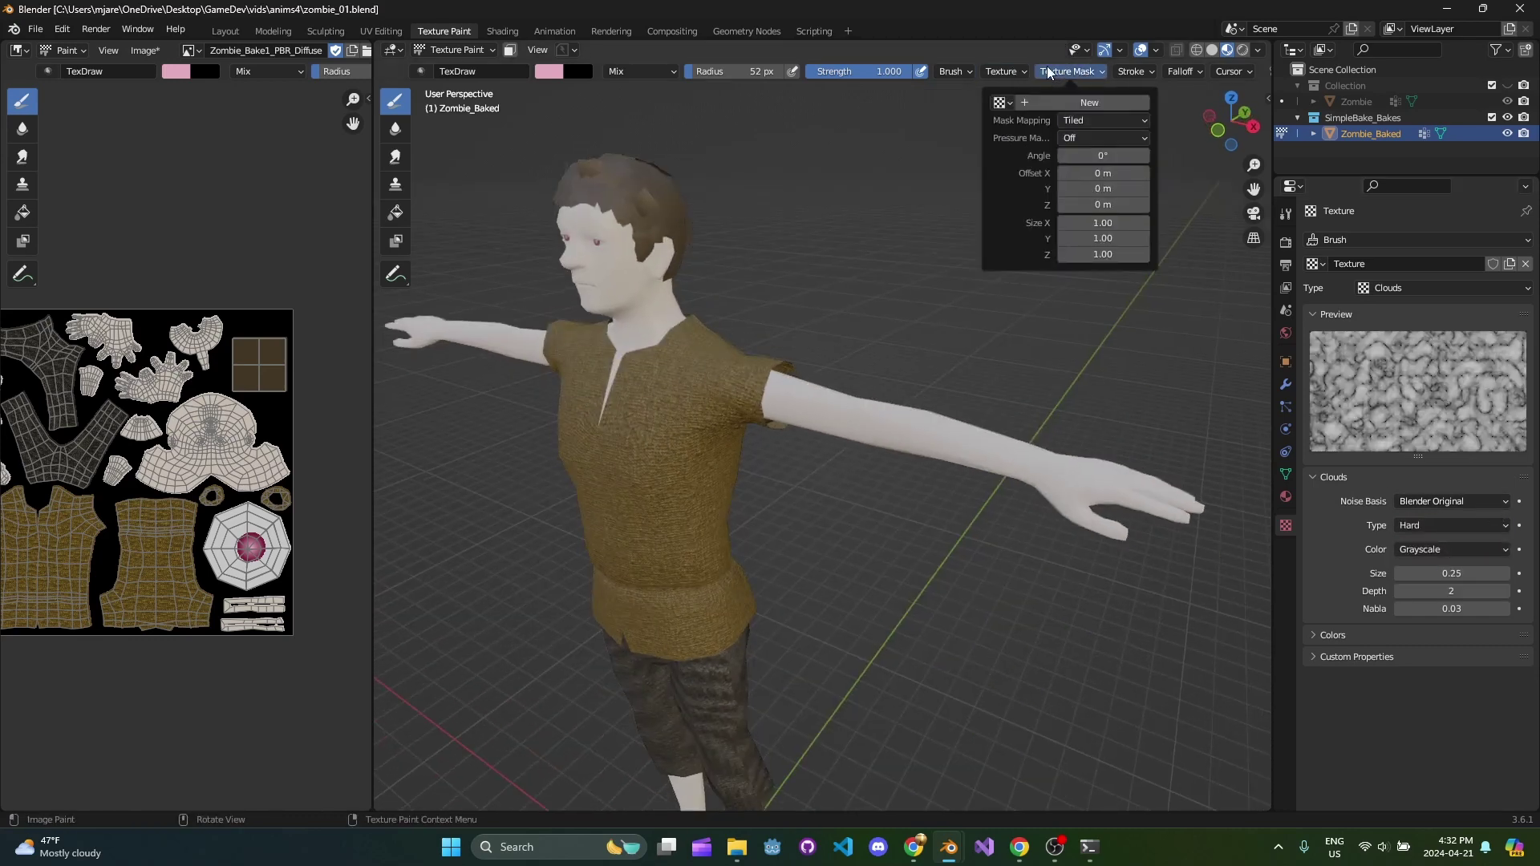
left_click(1005, 107)
left_click(525, 161)
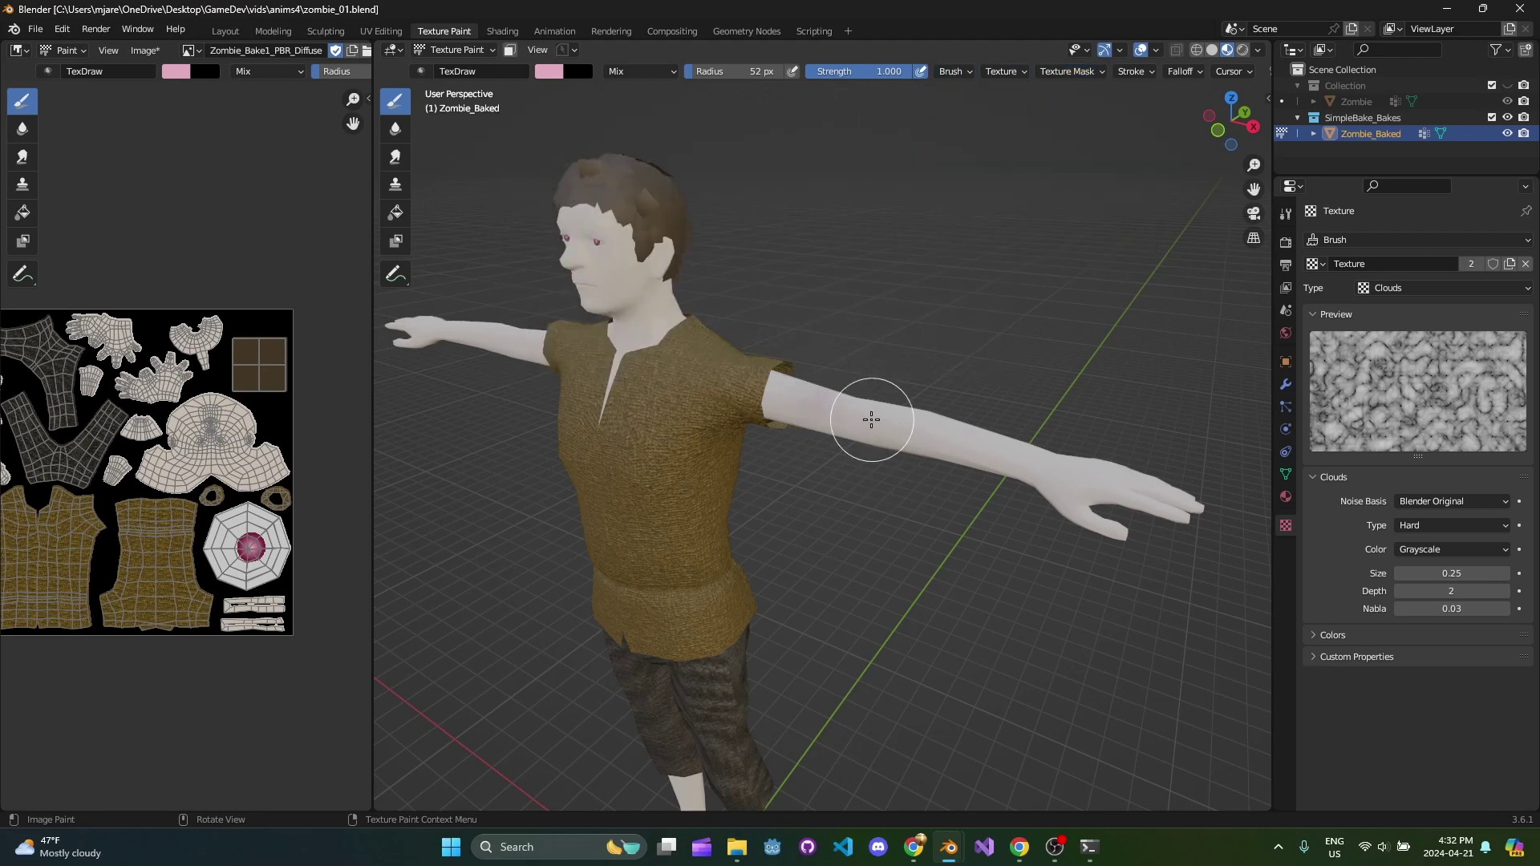
middle_click_drag(984, 510, 882, 478)
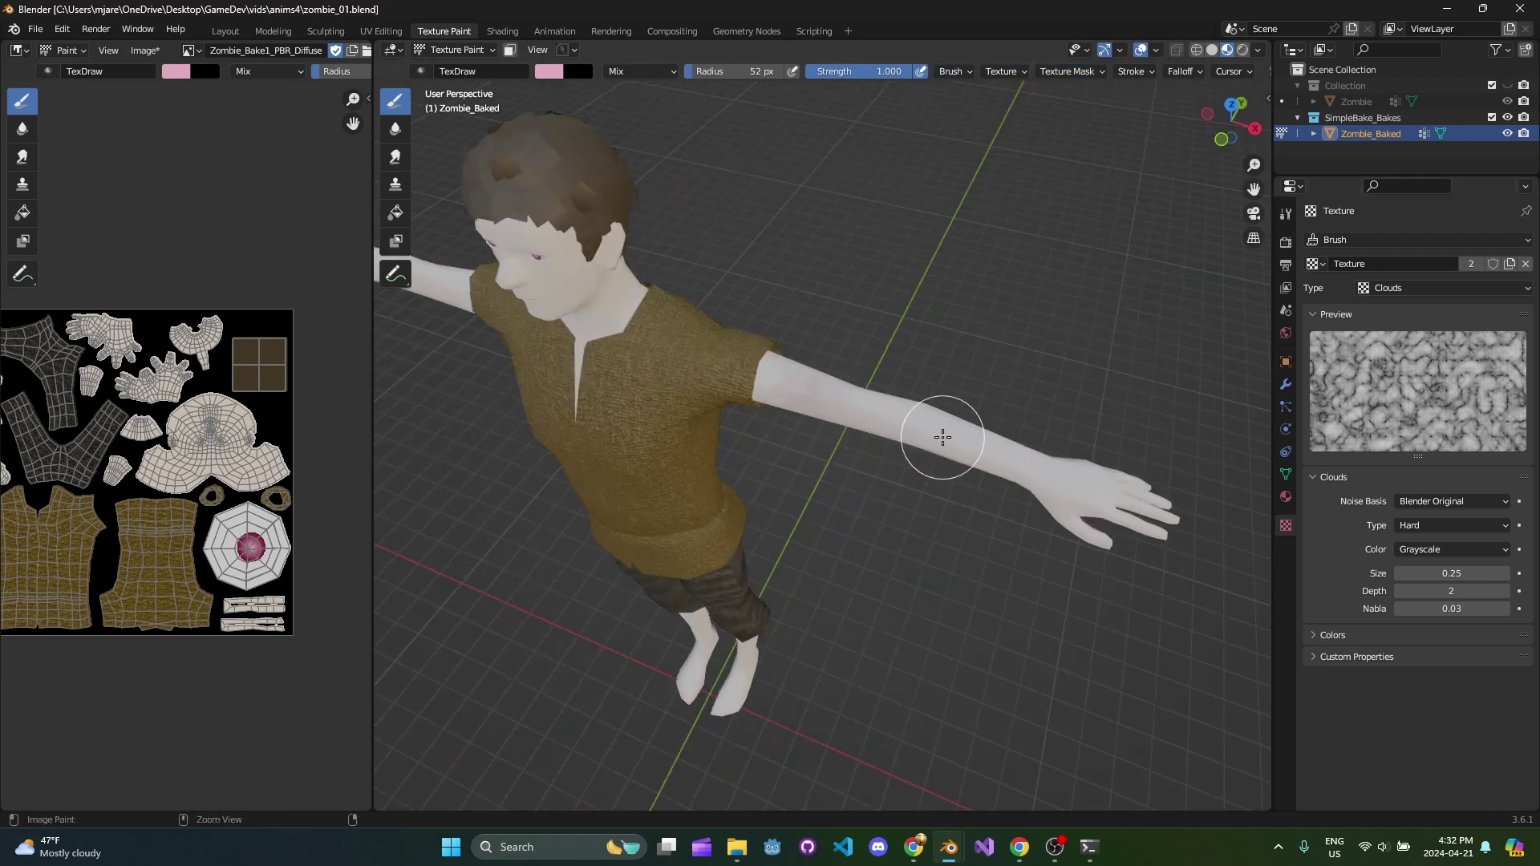
Step: Change the brush colour to a very dark brown
left_click(1286, 215)
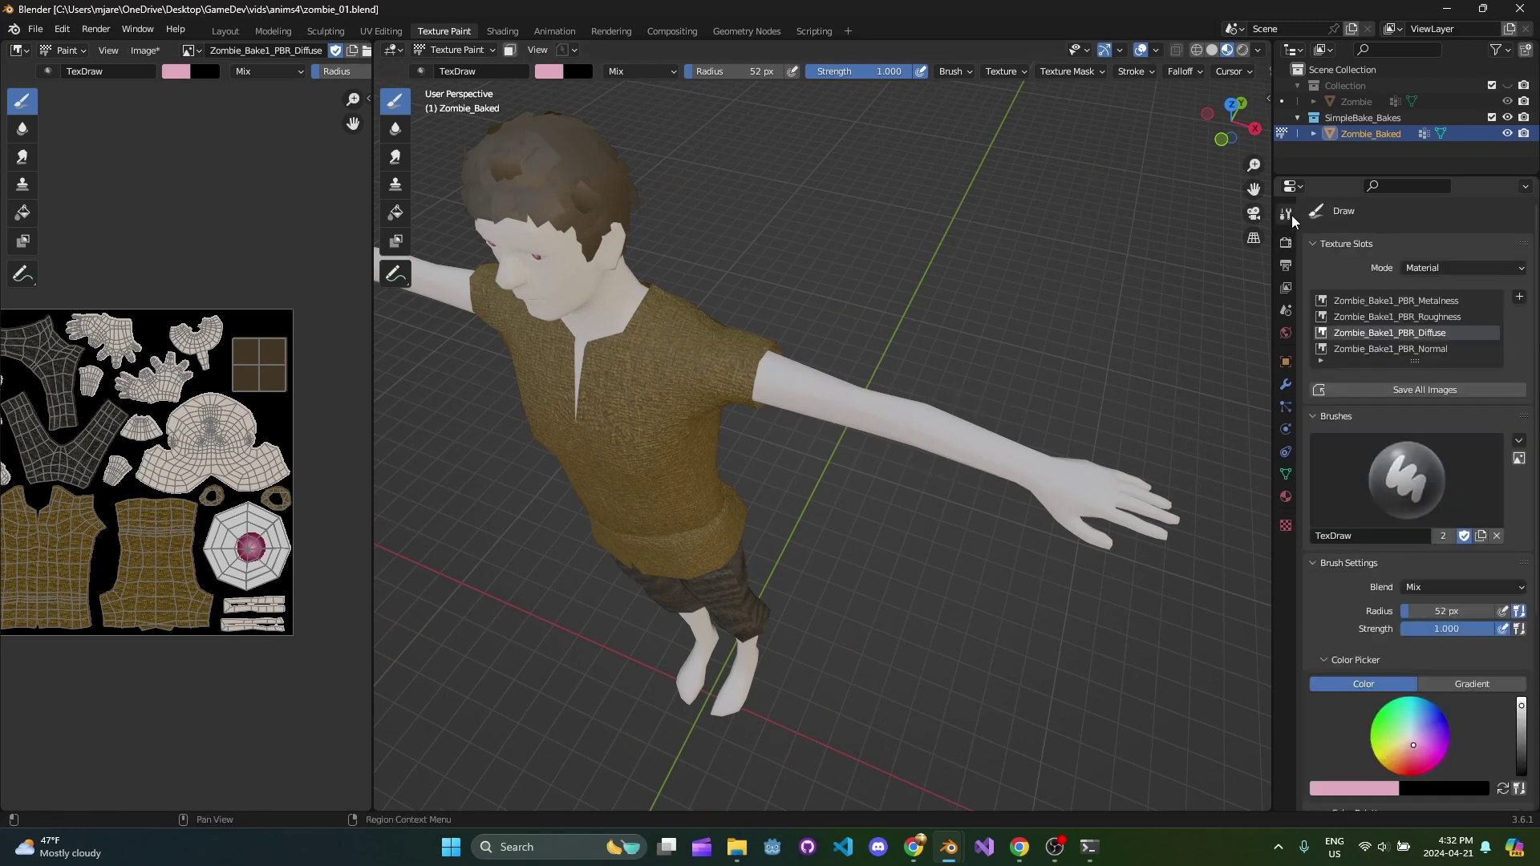
scroll(1432, 588, "down", 4)
scroll(1424, 638, "down", 15, "ctrl")
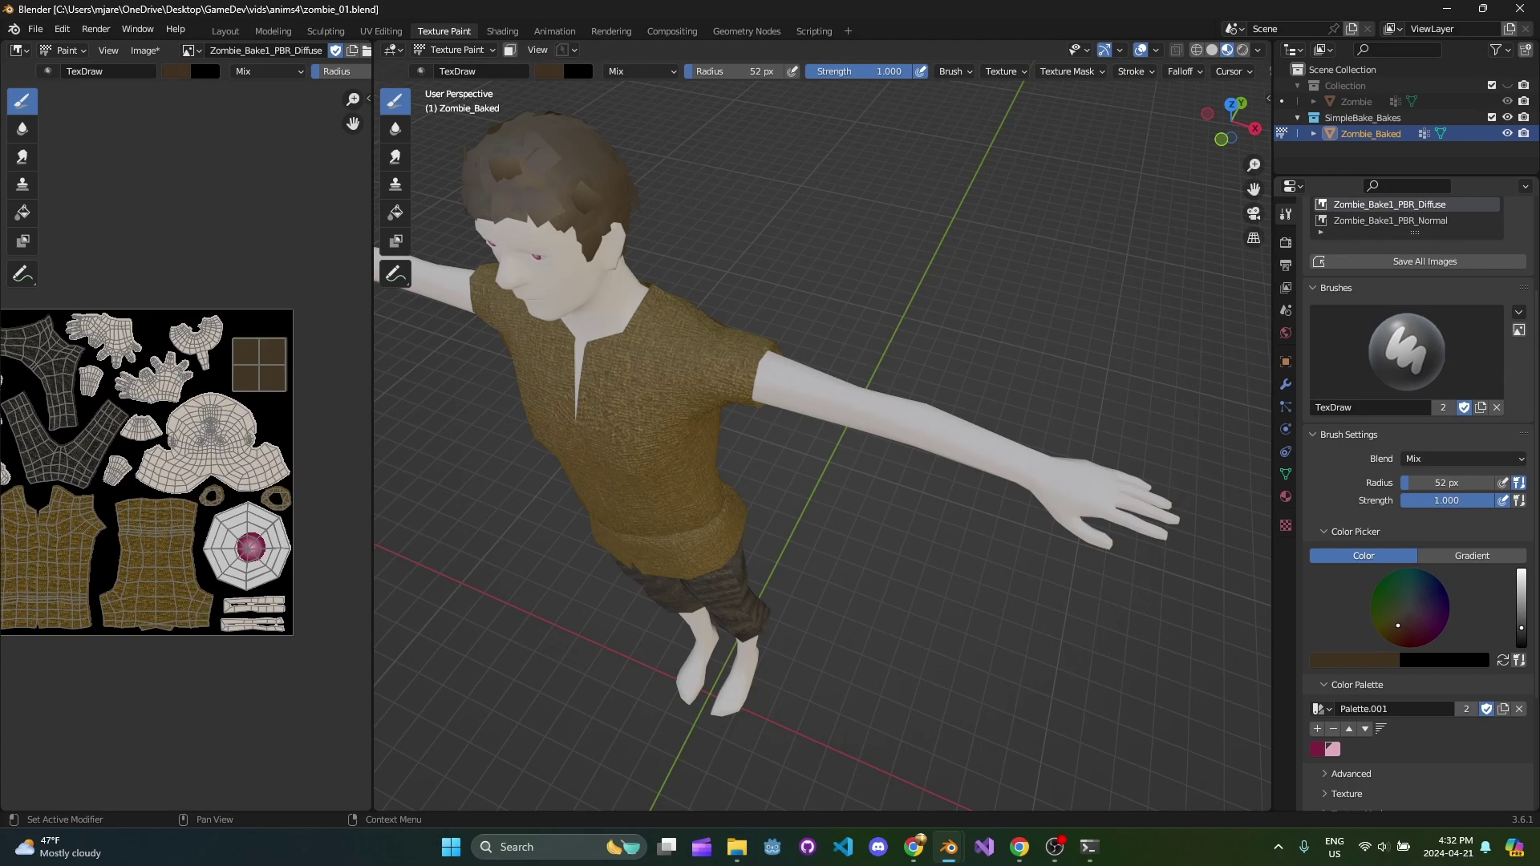
left_click(1518, 637)
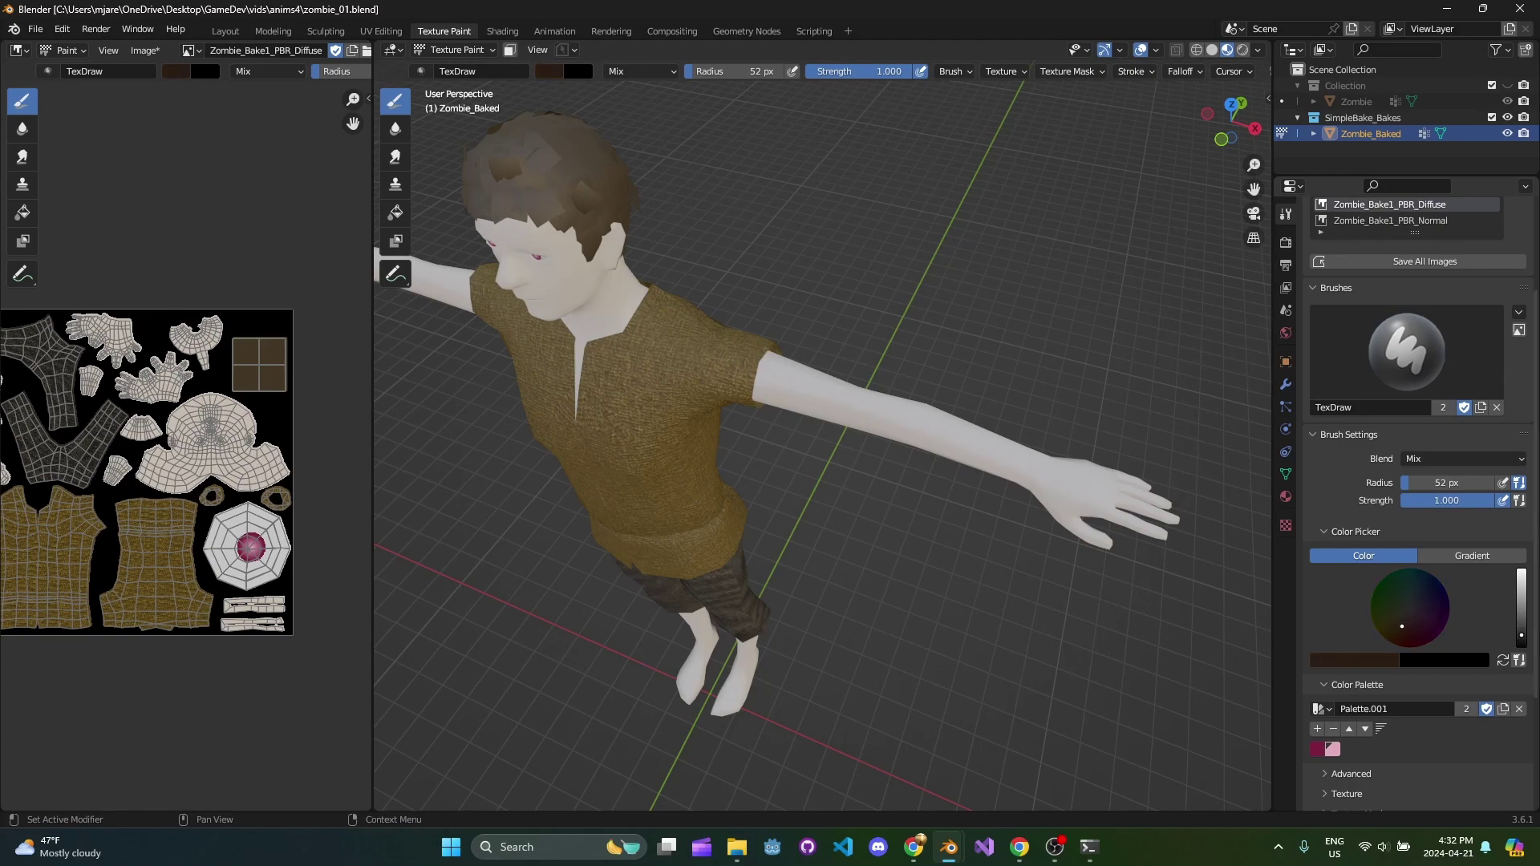
Step: Set the brush radius to 125 px and paint dark cloudy blotches on the upper arm
middle_click_drag(773, 415, 769, 409)
key("f")
left_click(912, 438)
left_click(840, 404)
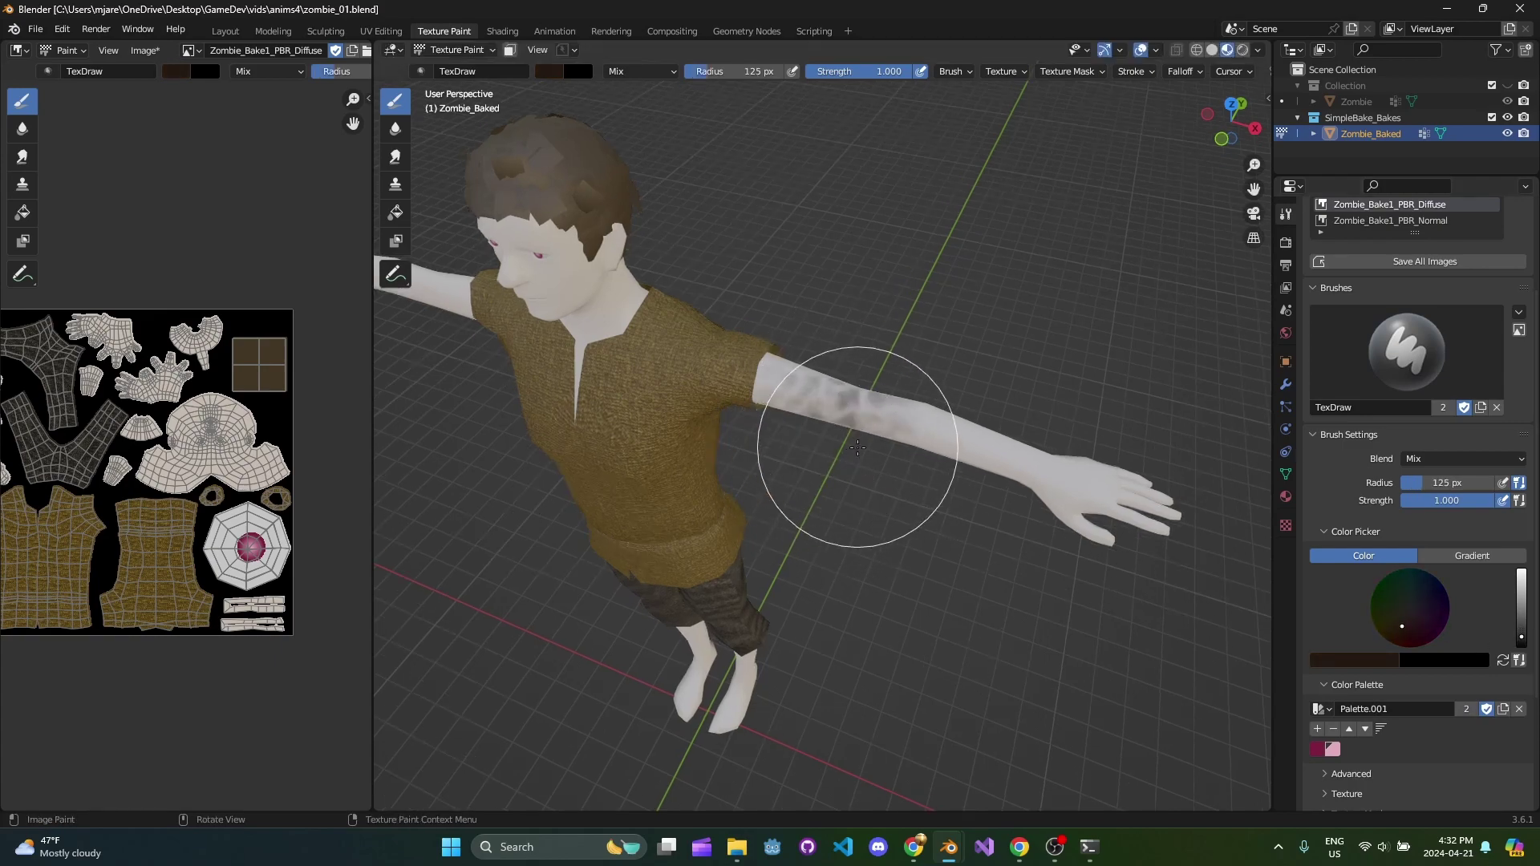
Step: Reduce the brush radius to 83 px and paint dark blotches along both arms
middle_click_drag(857, 447, 899, 450)
key("f")
left_click(966, 450)
mouse_move(778, 346)
middle_mouse_down()
mouse_move(763, 344)
mouse_move(900, 419)
mouse_move(795, 355)
mouse_move(725, 415)
mouse_move(815, 491)
mouse_move(822, 558)
mouse_move(976, 509)
mouse_move(1027, 371)
mouse_move(705, 464)
mouse_move(987, 320)
mouse_move(850, 417)
mouse_move(810, 377)
mouse_move(852, 344)
mouse_move(722, 345)
mouse_move(741, 355)
mouse_move(742, 281)
mouse_move(710, 353)
mouse_move(722, 464)
middle_mouse_up()
mouse_move(1103, 545)
middle_mouse_down()
mouse_move(1065, 525)
mouse_move(791, 612)
mouse_move(973, 457)
mouse_move(741, 224)
mouse_move(802, 265)
mouse_move(900, 268)
mouse_move(1085, 196)
mouse_move(1049, 452)
mouse_move(900, 401)
mouse_move(962, 419)
mouse_move(997, 454)
mouse_move(972, 450)
middle_mouse_up()
scroll(742, 225, "up", 3)
left_click_drag(972, 450, 979, 214)
scroll(979, 214, "down", 6)
Step: Paint dark blotches on the neck and the upper part of the shirt beside the collar
middle_click_drag(979, 214, 894, 454)
scroll(894, 454, "up", 6)
left_click_drag(856, 376, 860, 355)
scroll(884, 380, "down", 3)
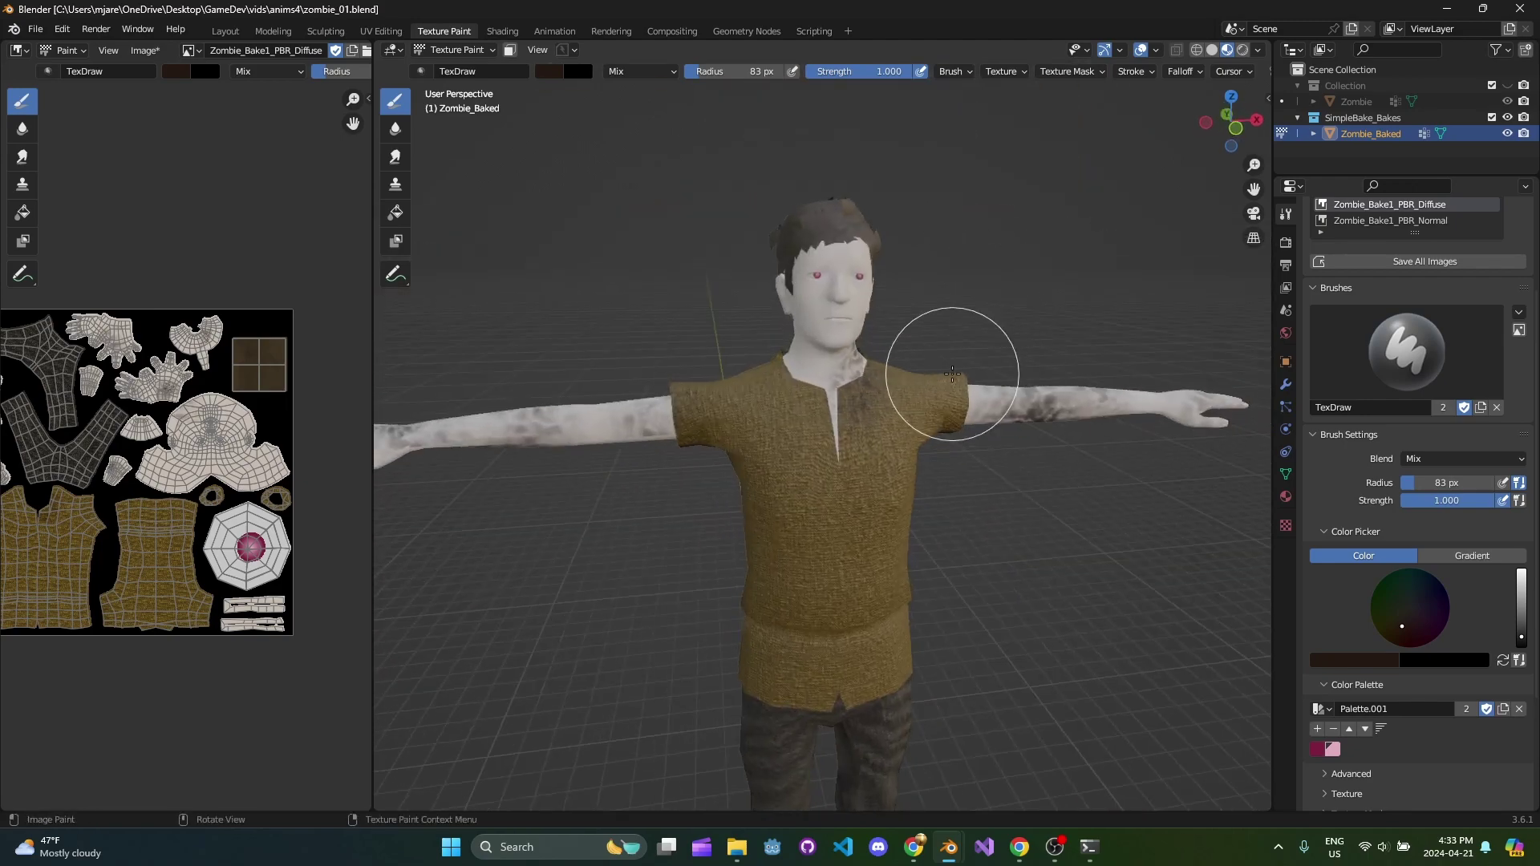
scroll(884, 381, "up", 3)
mouse_move(884, 380)
middle_mouse_down()
mouse_move(794, 373)
mouse_move(822, 365)
middle_mouse_up()
mouse_move(928, 157)
left_mouse_down()
mouse_move(938, 136)
mouse_move(978, 165)
left_mouse_up()
mouse_move(979, 164)
middle_mouse_down()
mouse_move(867, 299)
mouse_move(807, 663)
mouse_move(1058, 405)
mouse_move(1115, 389)
mouse_move(1127, 353)
middle_mouse_up()
Step: Set the brush radius to 108 px and paint dark dirt patches over the front of the shirt
key("f")
left_click(849, 332)
key("f")
left_click(912, 339)
left_click_drag(842, 329, 901, 364)
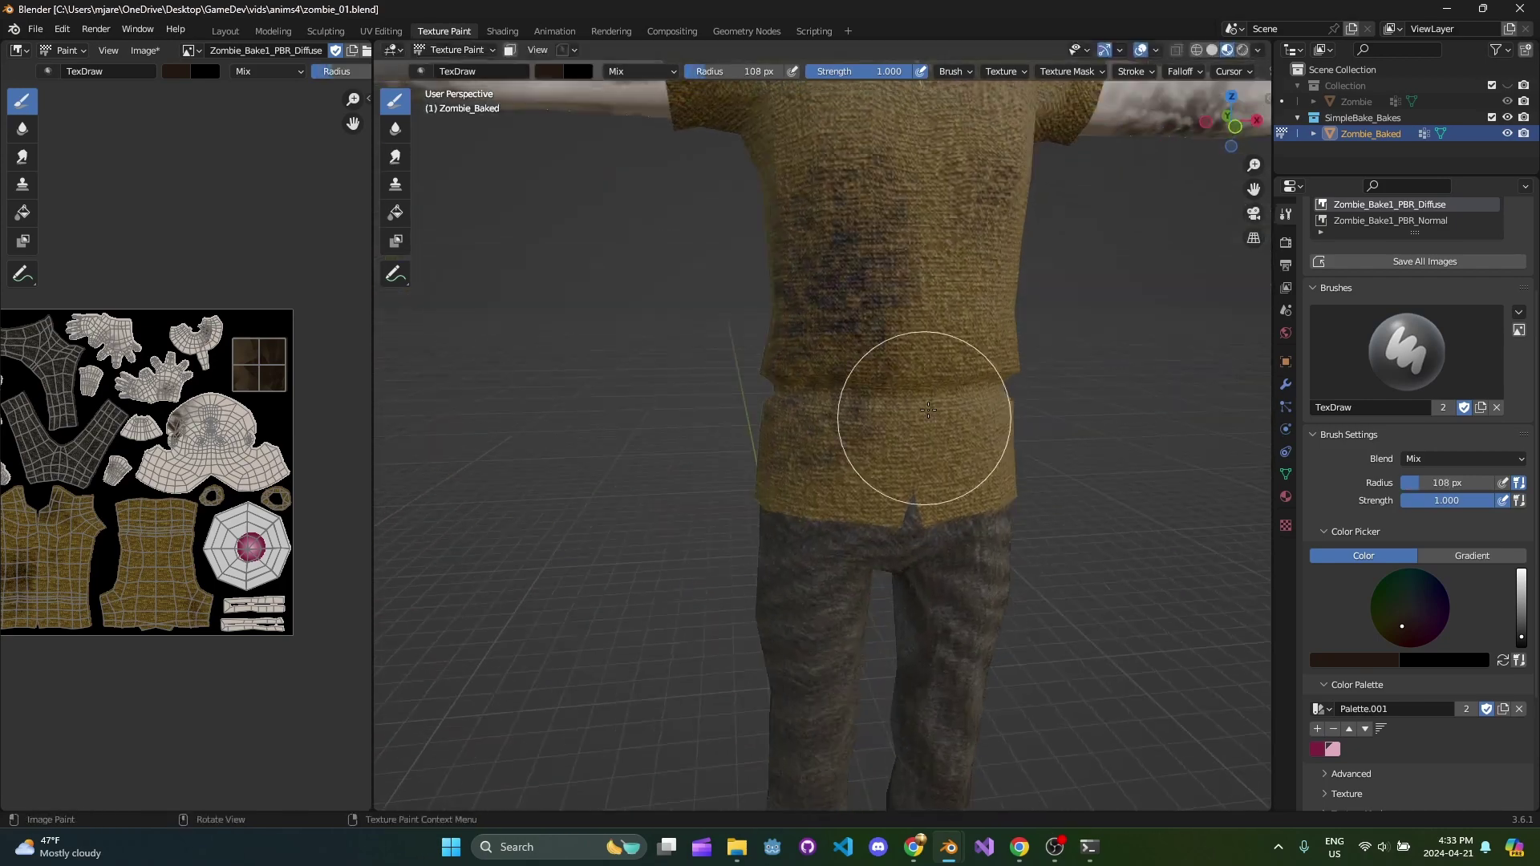
scroll(901, 364, "down", 4)
Step: Lower the brush strength to 0.448 for fainter strokes
mouse_move(900, 364)
middle_mouse_down()
mouse_move(965, 402)
mouse_move(1042, 405)
mouse_move(1138, 441)
middle_mouse_up()
scroll(687, 406, "up", 8)
mouse_move(707, 331)
middle_mouse_down()
mouse_move(688, 406)
mouse_move(766, 409)
mouse_move(801, 463)
mouse_move(794, 561)
middle_mouse_up()
key("f")
left_click(826, 405)
key("shift+f")
left_click(777, 372)
Step: Resize the brush and paint faint dark blotches on the zombie's face
middle_click_drag(794, 241, 794, 722, "shift")
middle_click_drag(1002, 610, 1024, 493)
key("f")
left_click(798, 473)
left_click_drag(826, 457, 997, 578)
Step: Set the brush radius to 30 px and paint dark shading at the inner corner and underside of the eye
mouse_move(997, 578)
middle_mouse_down()
mouse_move(781, 406)
mouse_move(801, 481)
mouse_move(835, 381)
middle_mouse_up()
scroll(835, 382, "up", 4)
key("f")
left_click(729, 380)
scroll(729, 369, "up", 2)
middle_click_drag(691, 277, 828, 343, "shift")
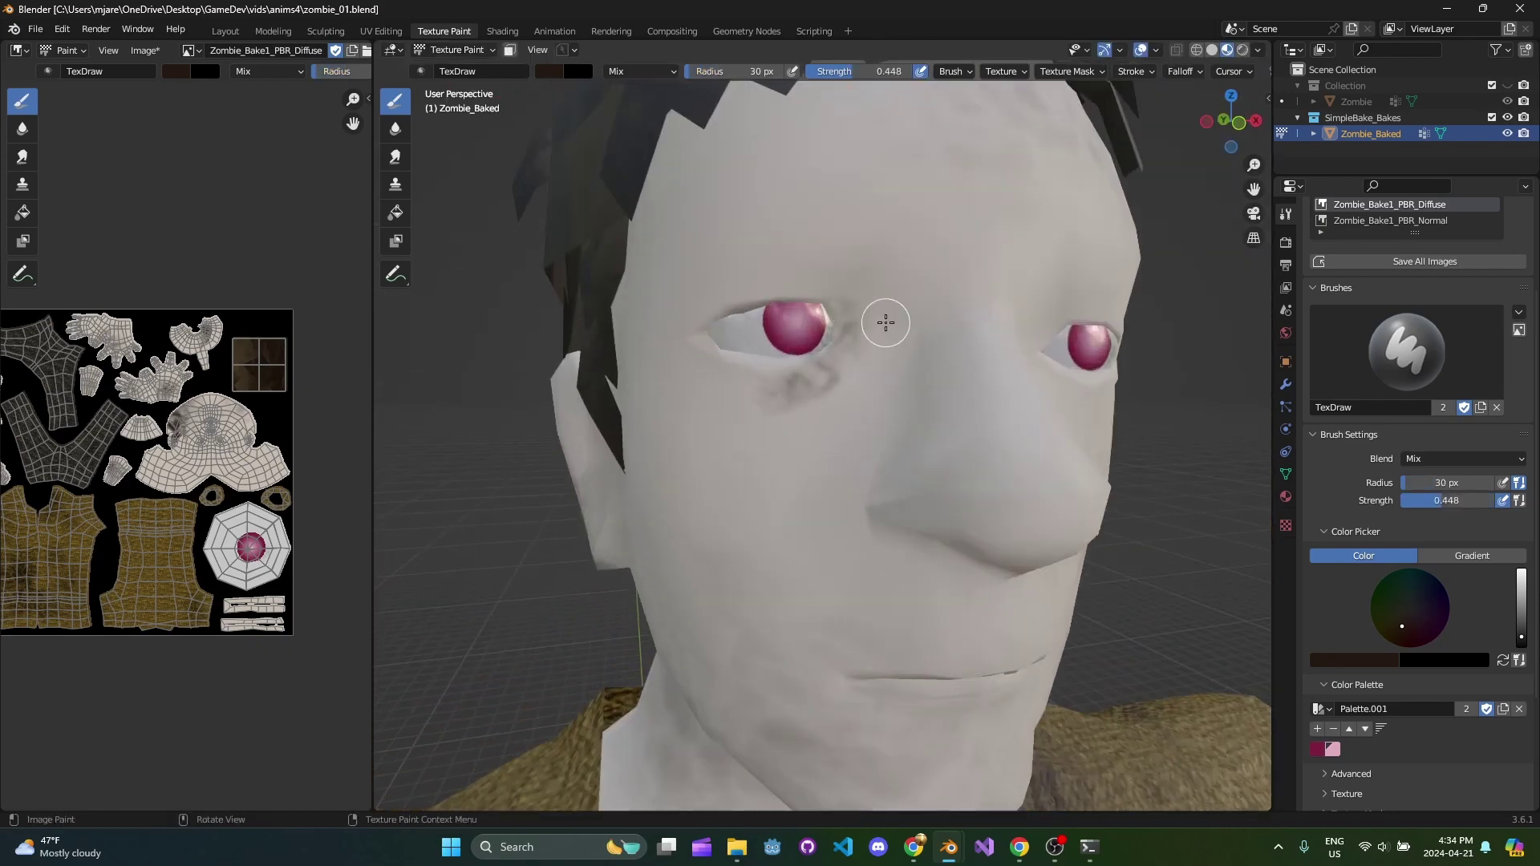
Step: Set the brush radius to 43 px and build up dark shading beneath the eyes and beside the mouth
key("f")
left_click(886, 401)
mouse_move(880, 426)
middle_mouse_down()
mouse_move(782, 410)
mouse_move(852, 358)
mouse_move(714, 416)
mouse_move(780, 413)
middle_mouse_up()
scroll(852, 358, "up", 4)
scroll(1025, 372, "down", 5)
scroll(561, 393, "up", 4)
middle_click_drag(401, 361, 486, 353)
scroll(486, 353, "down", 4)
middle_click_drag(850, 497, 714, 505)
scroll(1035, 316, "up", 2)
scroll(1036, 316, "down", 4)
Step: Extend the dark blotches over the jaw and neck
middle_click_drag(874, 519, 826, 473)
middle_click_drag(939, 473, 927, 437)
scroll(825, 468, "down", 6)
scroll(822, 449, "up", 3)
scroll(749, 385, "up", 3)
scroll(811, 406, "down", 3)
middle_click_drag(811, 406, 623, 519)
scroll(822, 518, "down", 5)
middle_click_drag(698, 353, 883, 464)
scroll(883, 449, "up", 4)
Step: Change the brush colour to a medium red
left_click_drag(1410, 631, 1410, 620)
left_click_drag(1521, 637, 1520, 571)
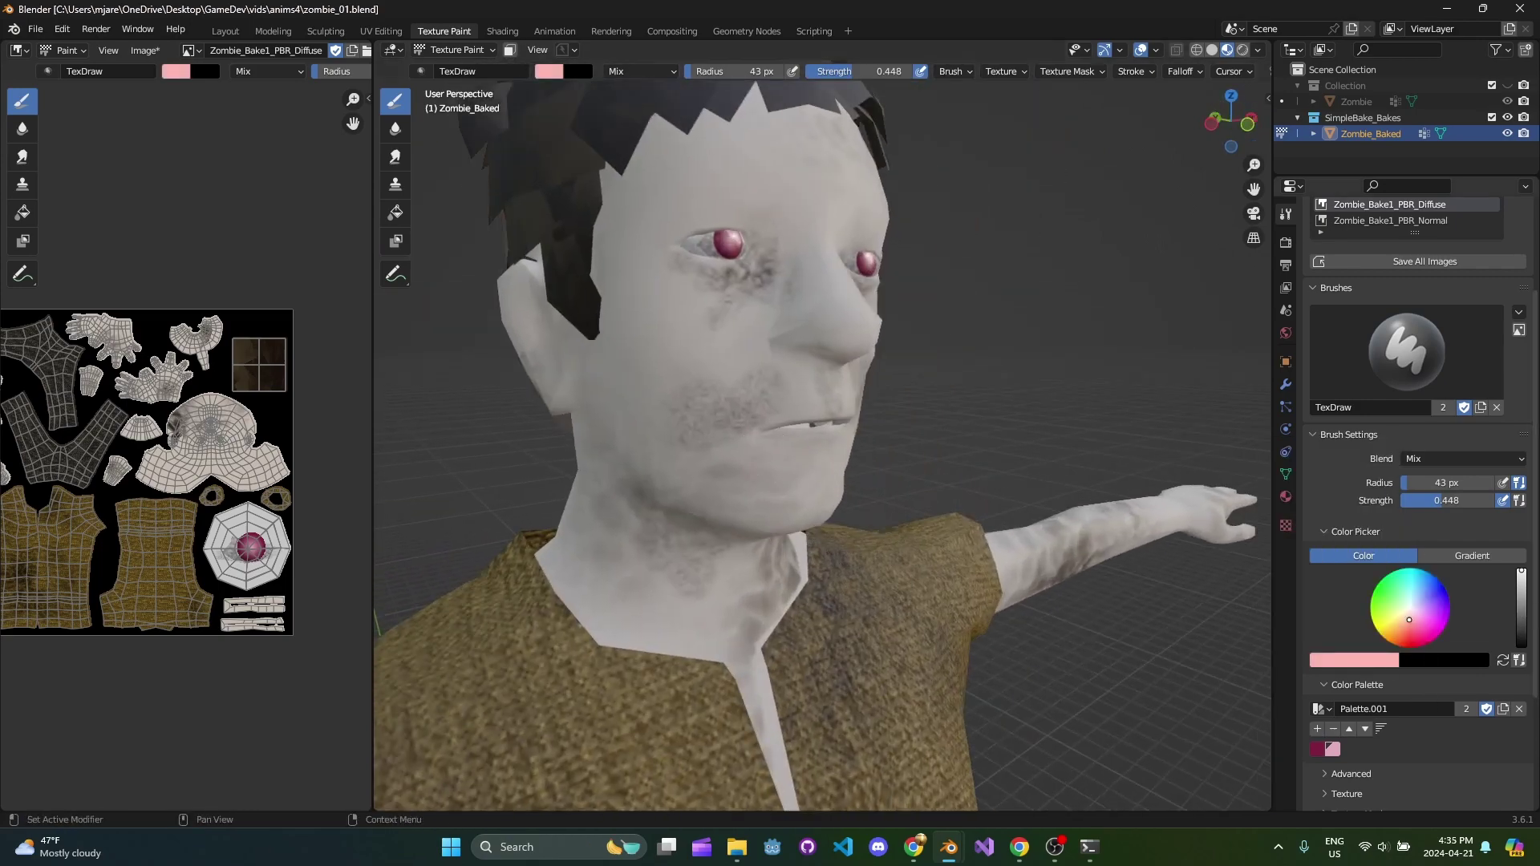
left_click(1361, 662)
left_click_drag(1385, 542, 1386, 535)
scroll(792, 428, "down", 1)
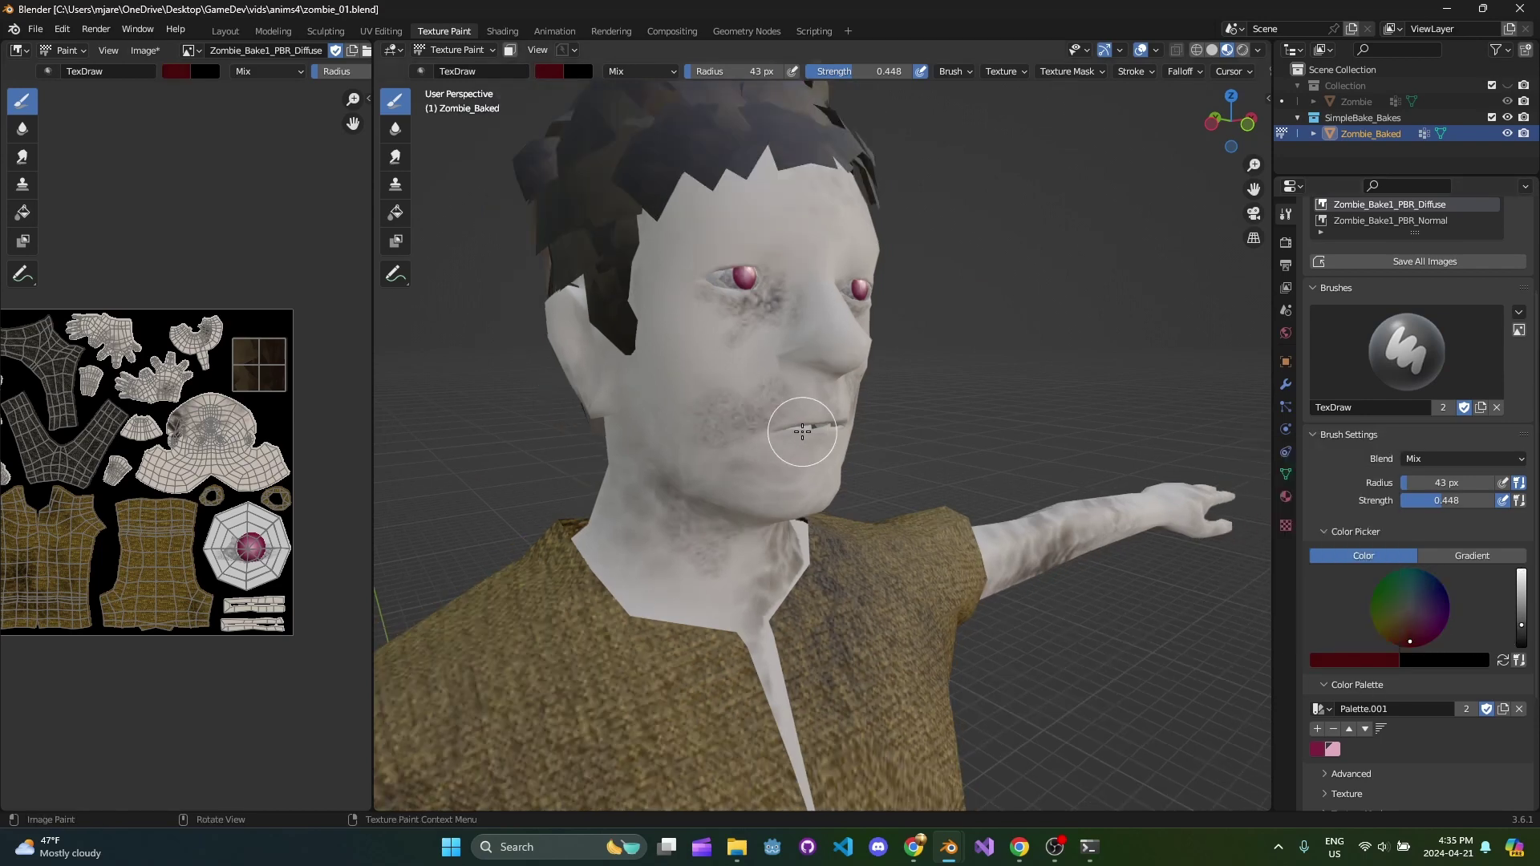
middle_click_drag(700, 347, 786, 409, "shift")
scroll(1491, 682, "up", 2)
left_click(1389, 725)
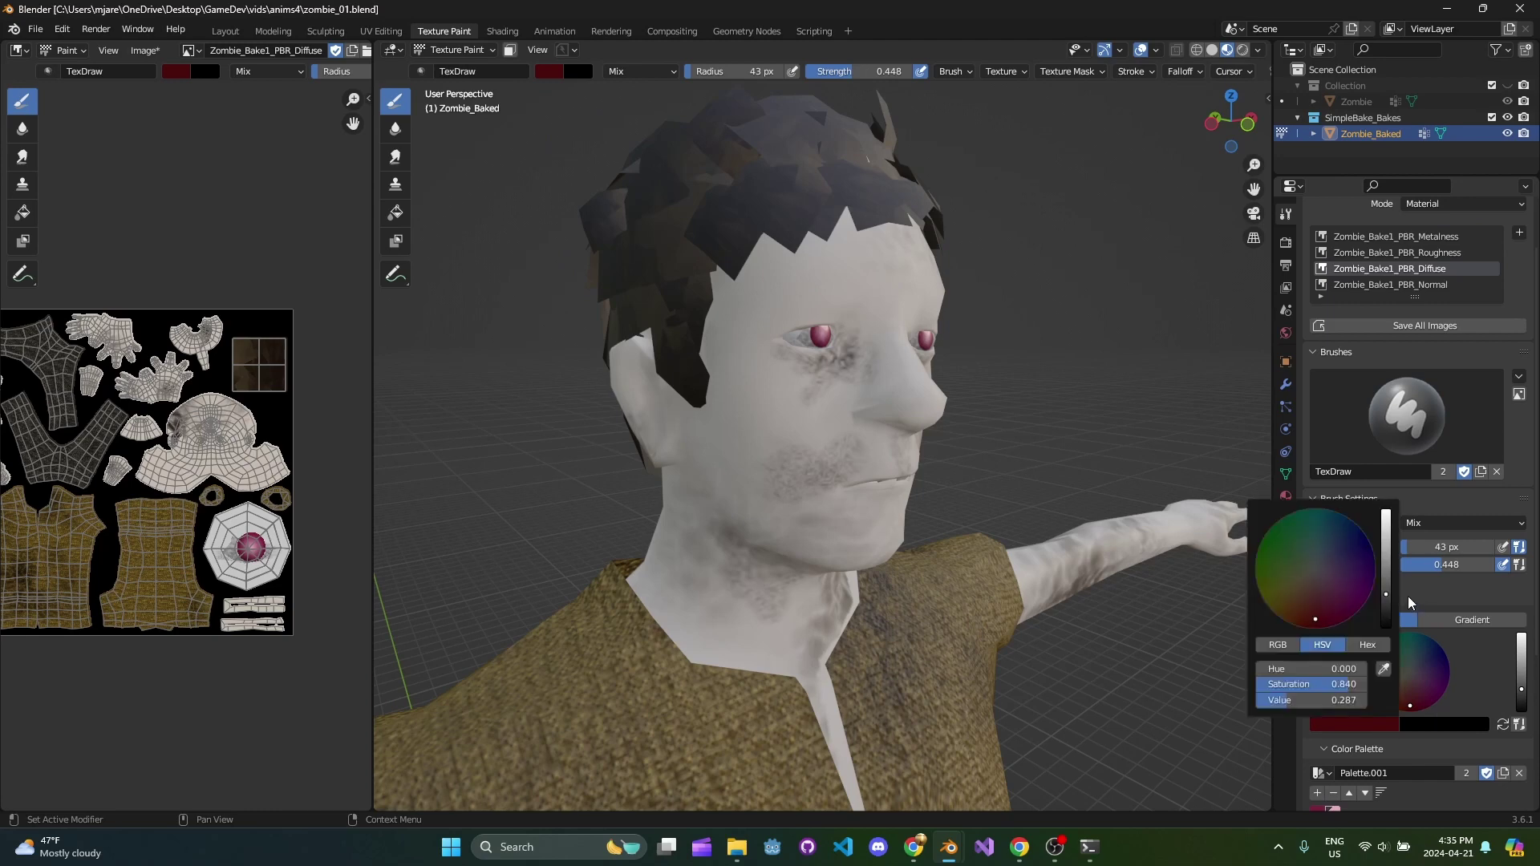
left_click_drag(1385, 597, 1385, 559)
Step: Set the brush radius to 68 px and tint the cheek below the eye with faint red blotches
scroll(874, 498, "up", 2)
key("f")
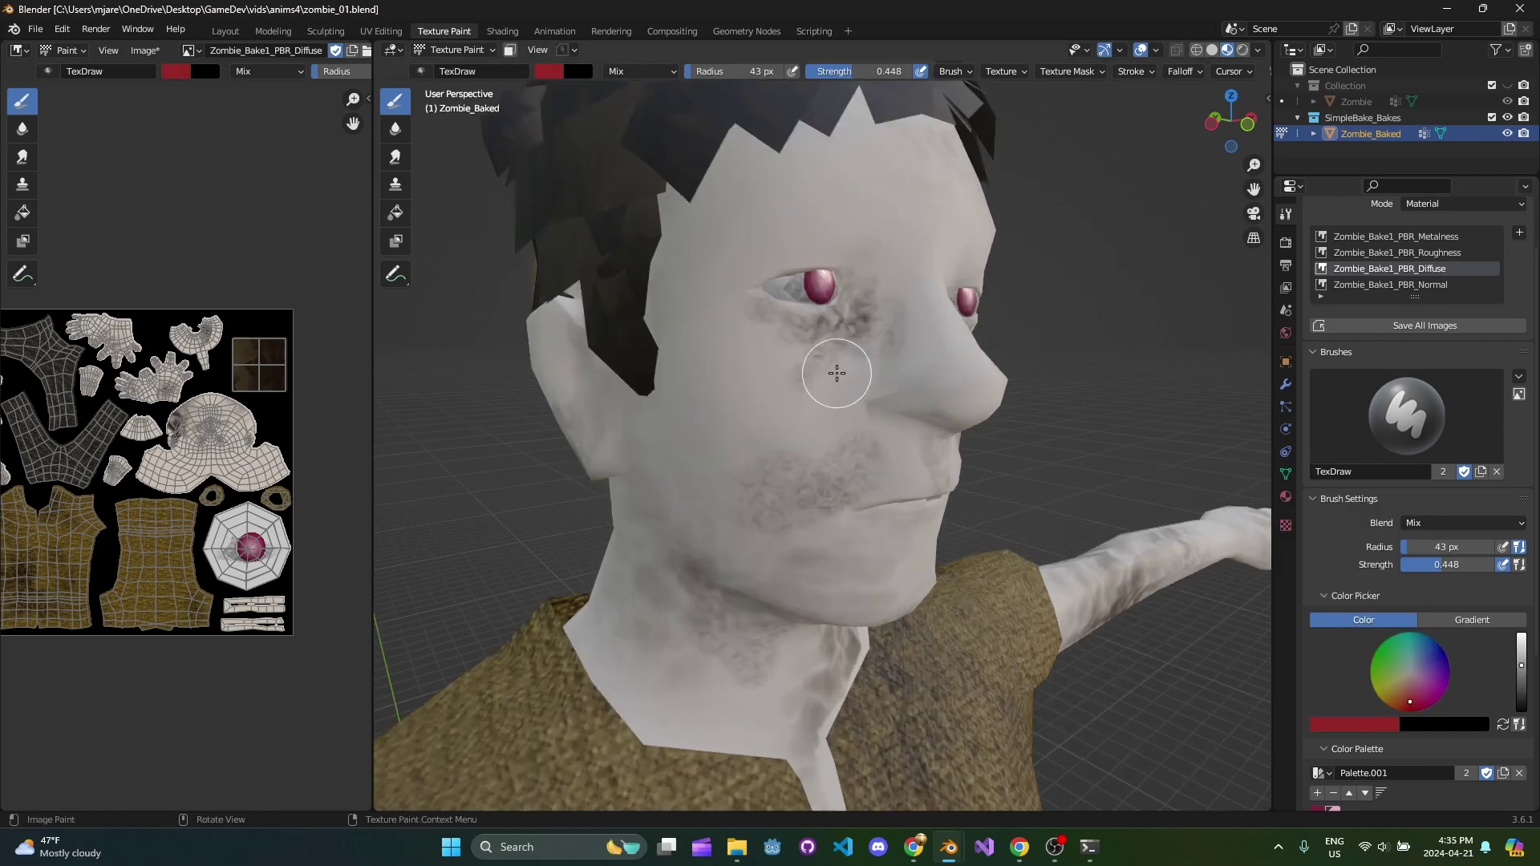
left_click(885, 375)
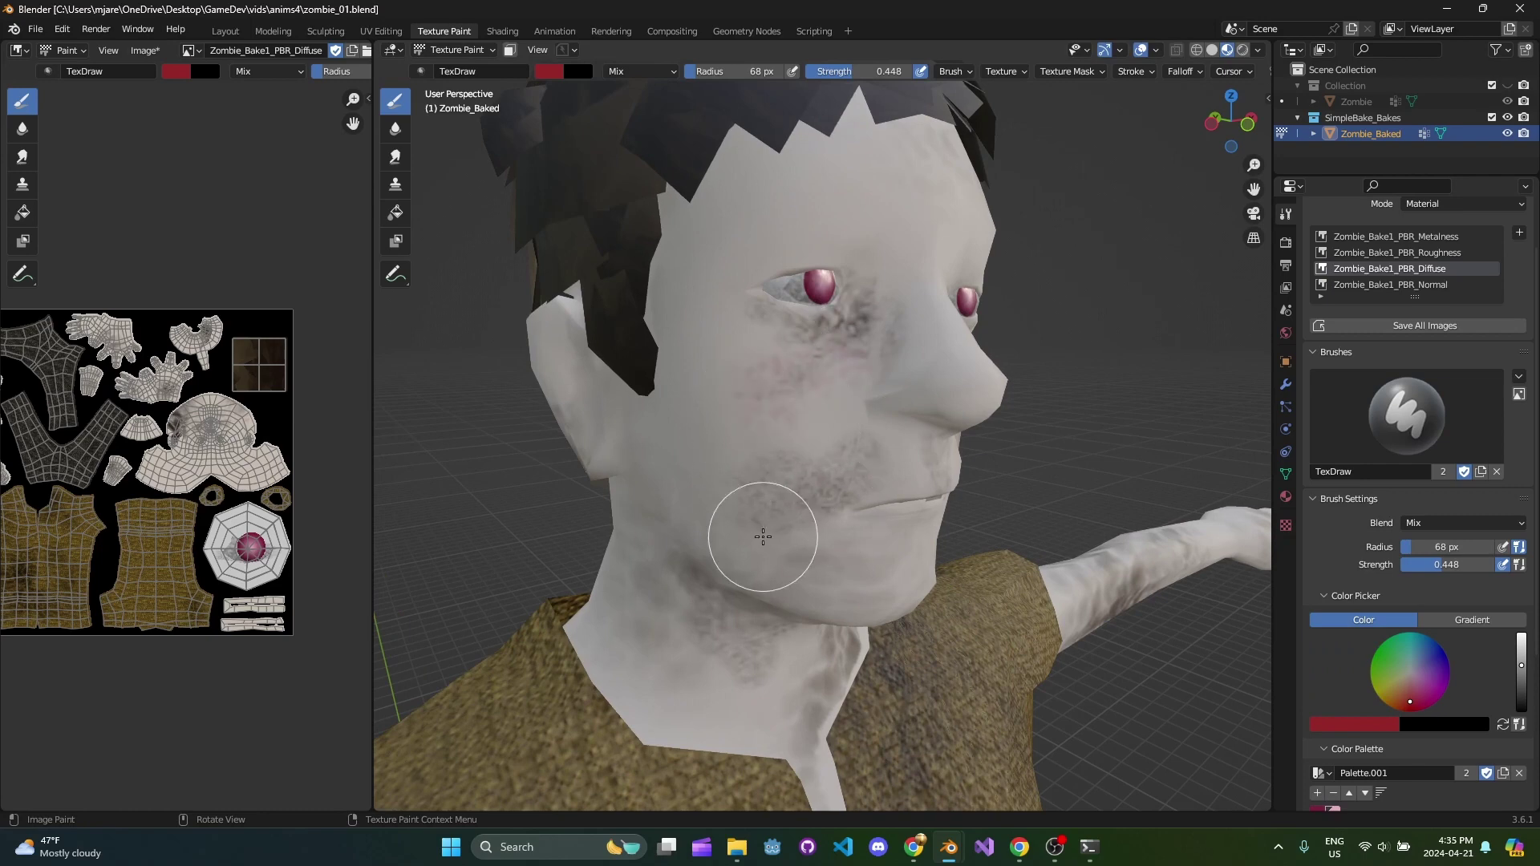
Step: Set the brush radius to 36 px and paint red around the mouth corner and along the lower lip
middle_click_drag(757, 509, 802, 395, "shift")
key("f")
left_click(891, 355)
scroll(930, 380, "up", 1)
key("f")
left_click(962, 370)
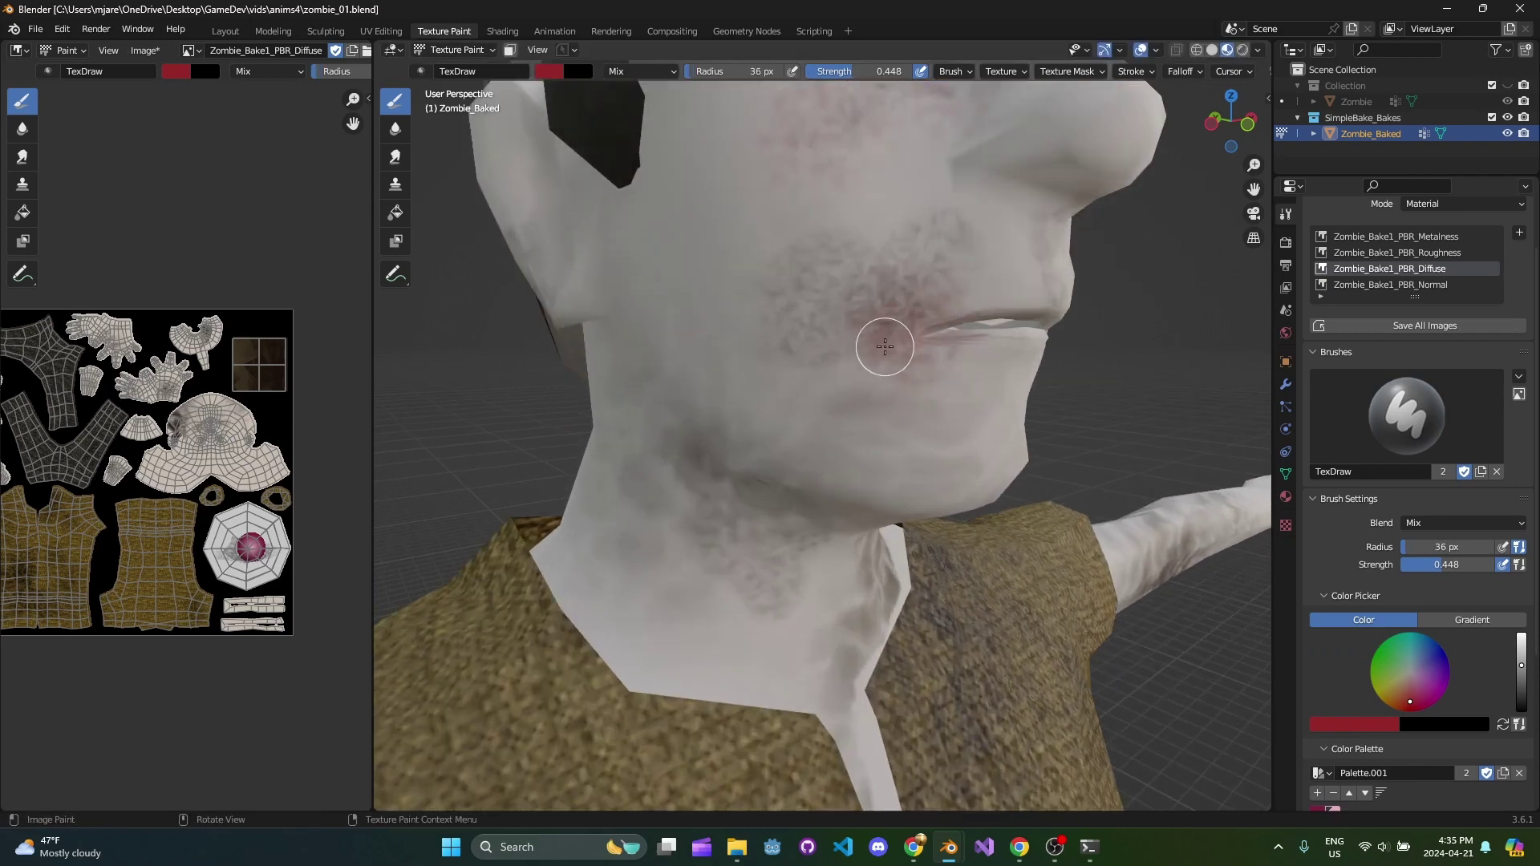
middle_click_drag(958, 353, 859, 334)
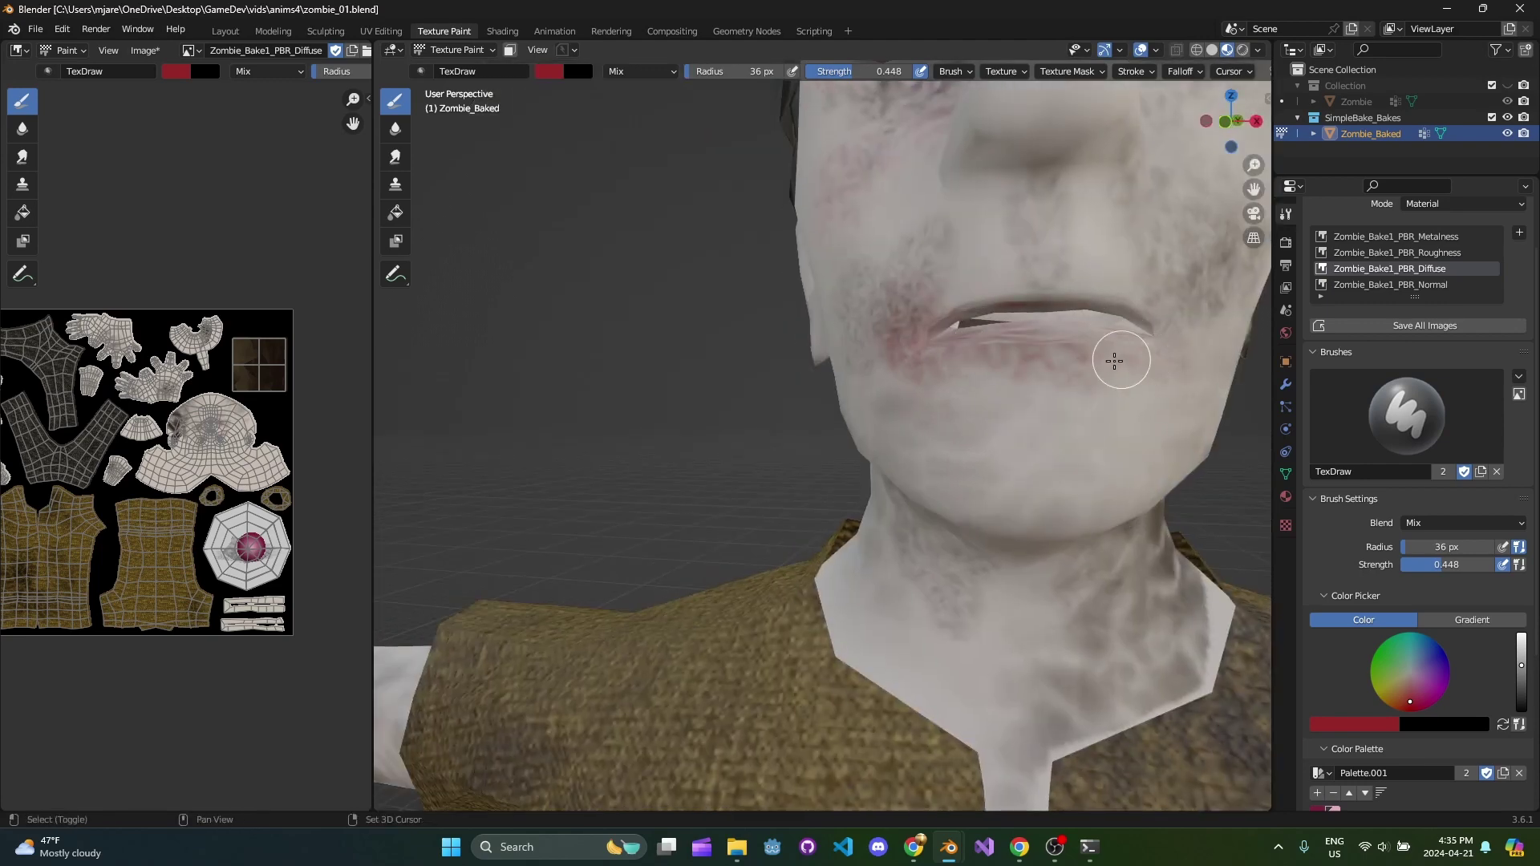
middle_click_drag(1082, 372, 911, 368)
Step: Continue the red tint around the other mouth corner and cheek, enlarging the brush radius to 100 px
key("f")
left_click(901, 361)
left_click_drag(901, 361, 987, 426)
key("f")
left_click(1013, 363)
left_click_drag(935, 358, 987, 424)
scroll(988, 423, "down", 4)
left_click(876, 427)
Step: Change the brush colour to a desaturated blue-violet
mouse_move(850, 413)
middle_mouse_down()
mouse_move(1069, 514)
mouse_move(920, 551)
middle_mouse_up()
scroll(1034, 482, "down", 4)
scroll(920, 551, "up", 5)
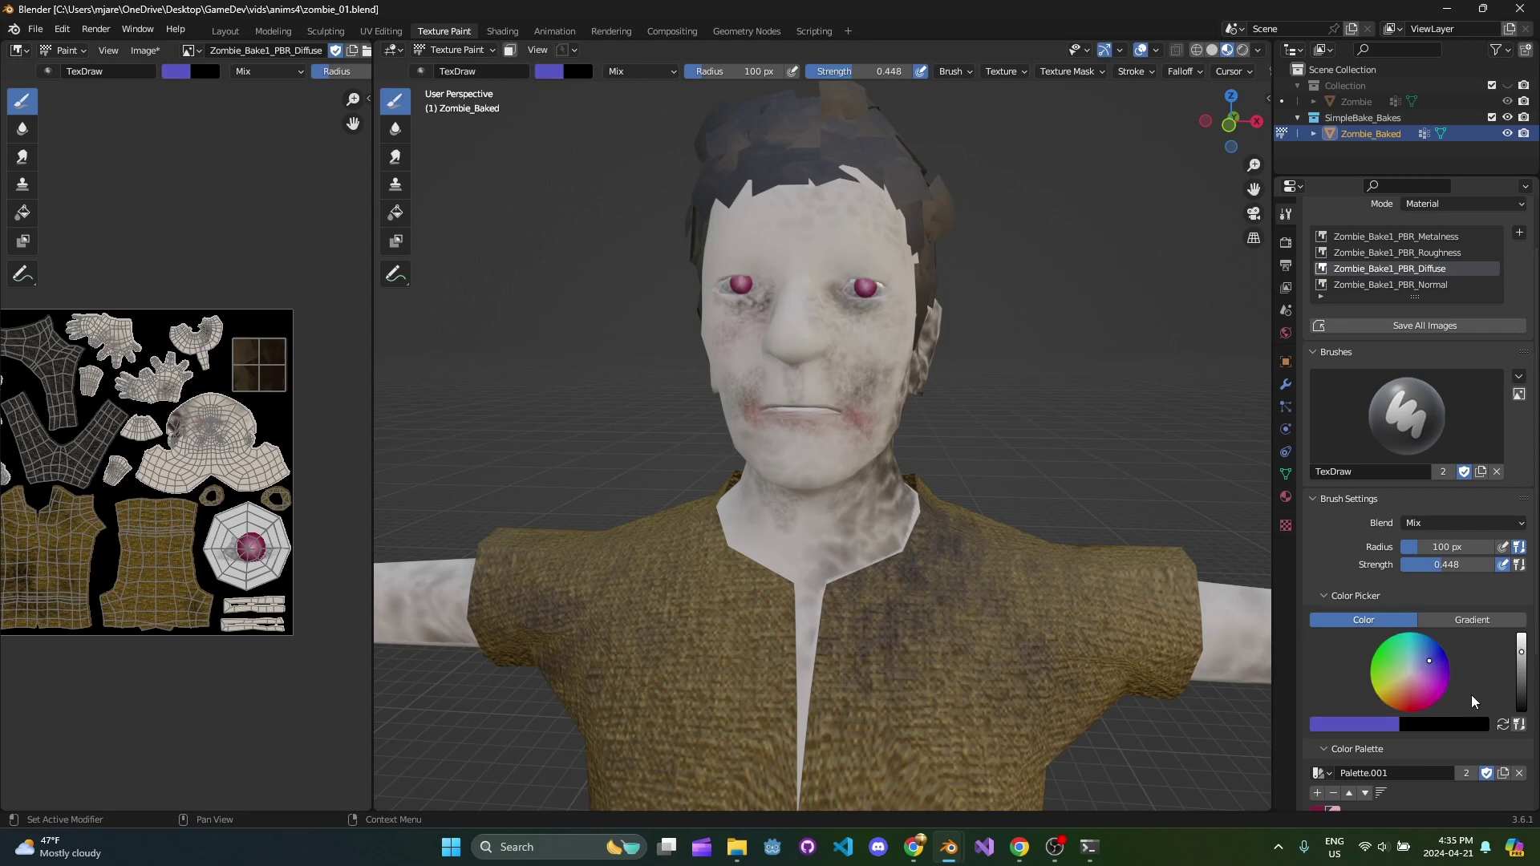
scroll(1411, 706, "down", 2)
left_click(1381, 667)
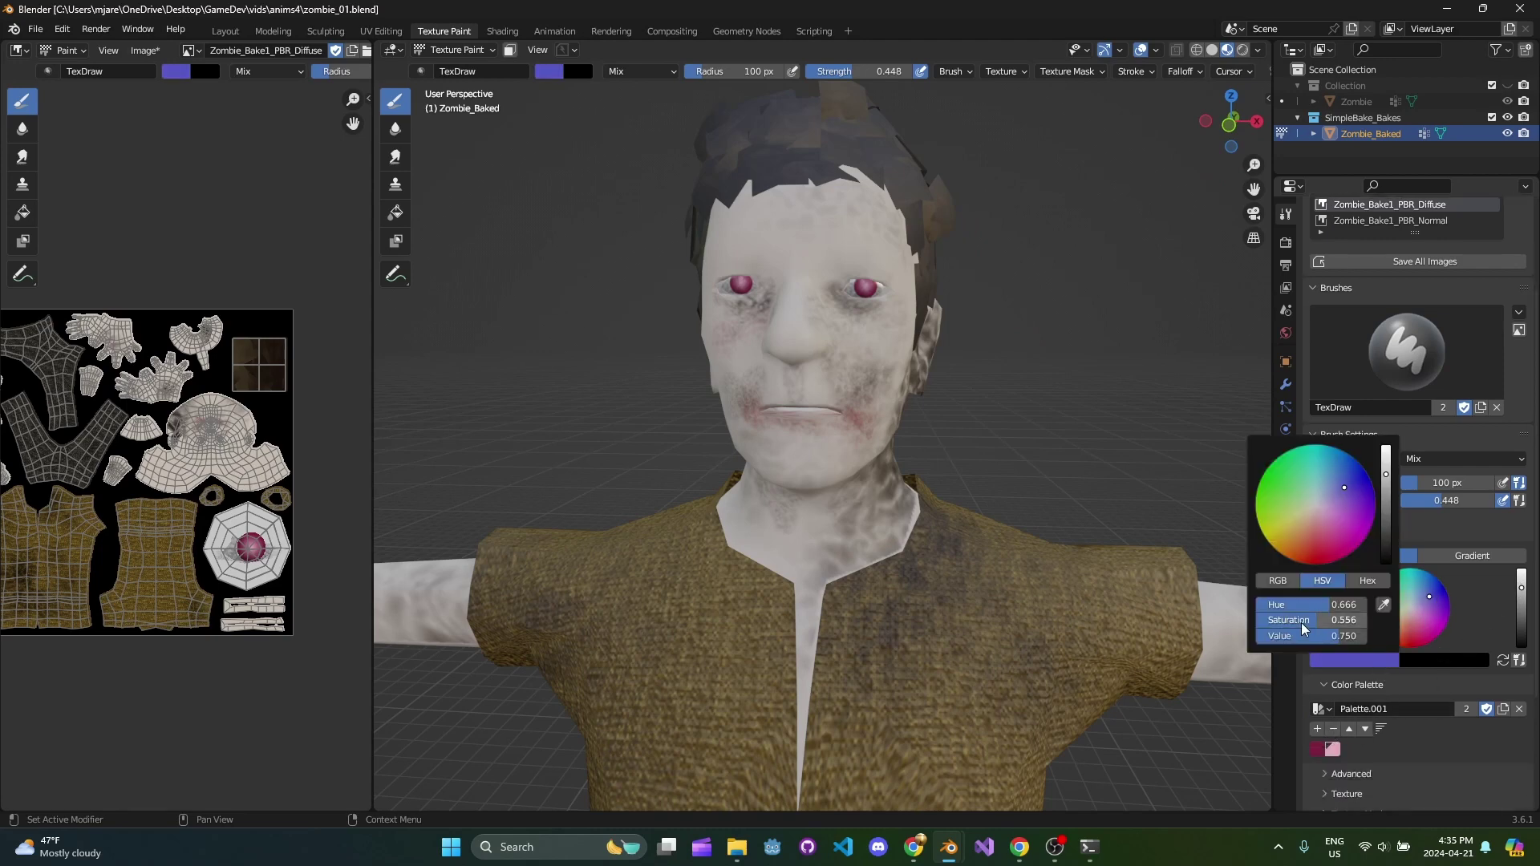
left_click_drag(1302, 624, 1271, 624)
Step: Tint the face and neck with faint violet blotches
middle_click_drag(928, 377, 842, 343)
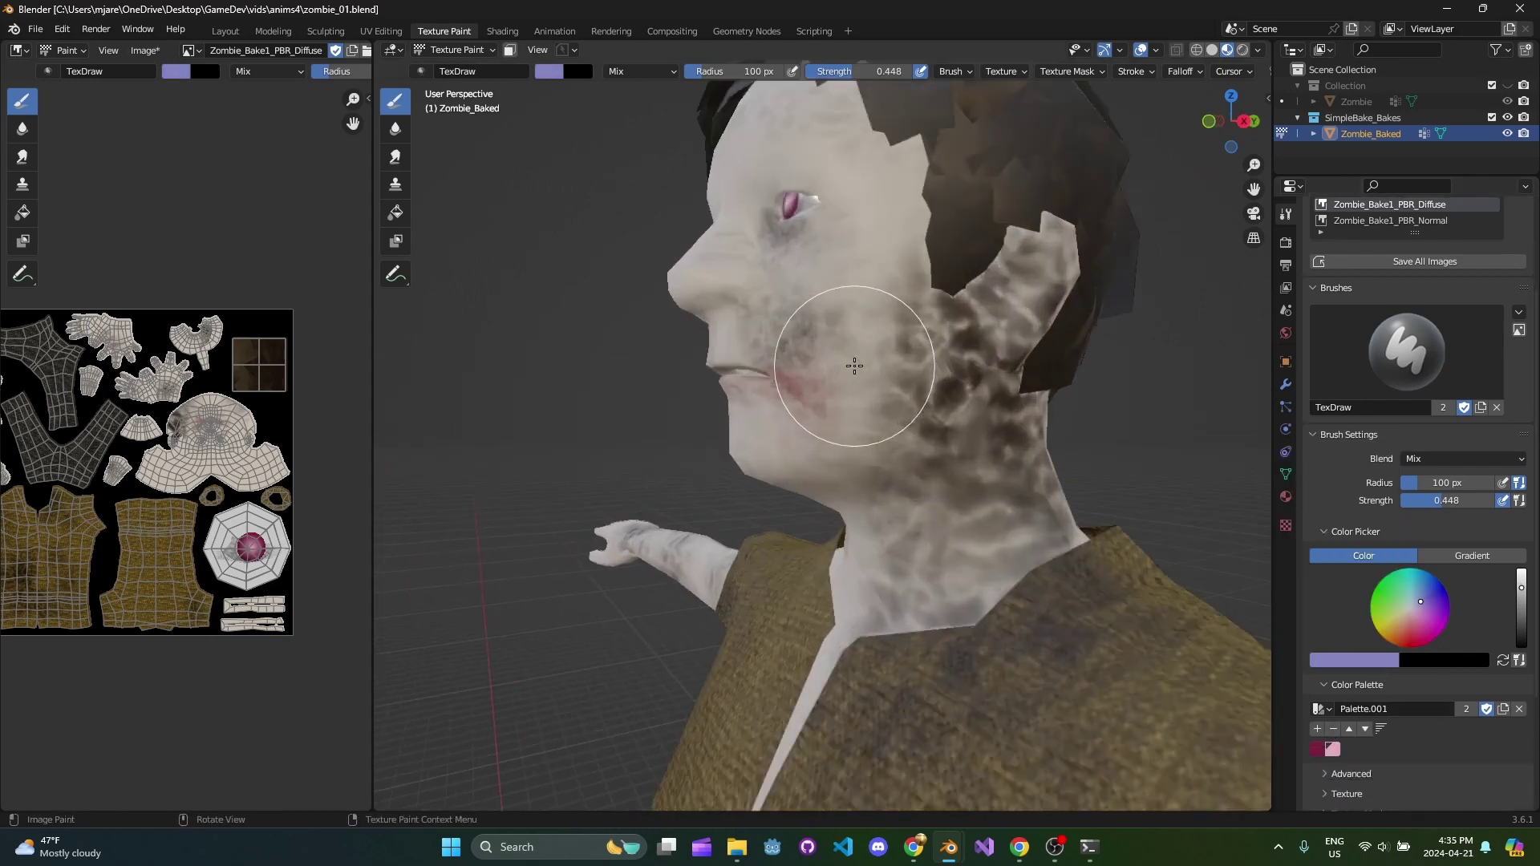
middle_click_drag(798, 405, 760, 297)
middle_click_drag(629, 314, 604, 218)
middle_click_drag(613, 401, 571, 215, "shift")
middle_click_drag(613, 355, 405, 366)
scroll(839, 470, "down", 5)
middle_click_drag(839, 470, 859, 344)
scroll(782, 411, "up", 2)
Step: Paint faint violet blotches along the arms, including their undersides
middle_click_drag(713, 416, 842, 457)
scroll(842, 457, "down", 4)
middle_click_drag(1159, 542, 1067, 634)
middle_click_drag(1066, 562, 726, 513, "shift")
scroll(753, 460, "up", 2)
middle_click_drag(550, 501, 1196, 474, "shift")
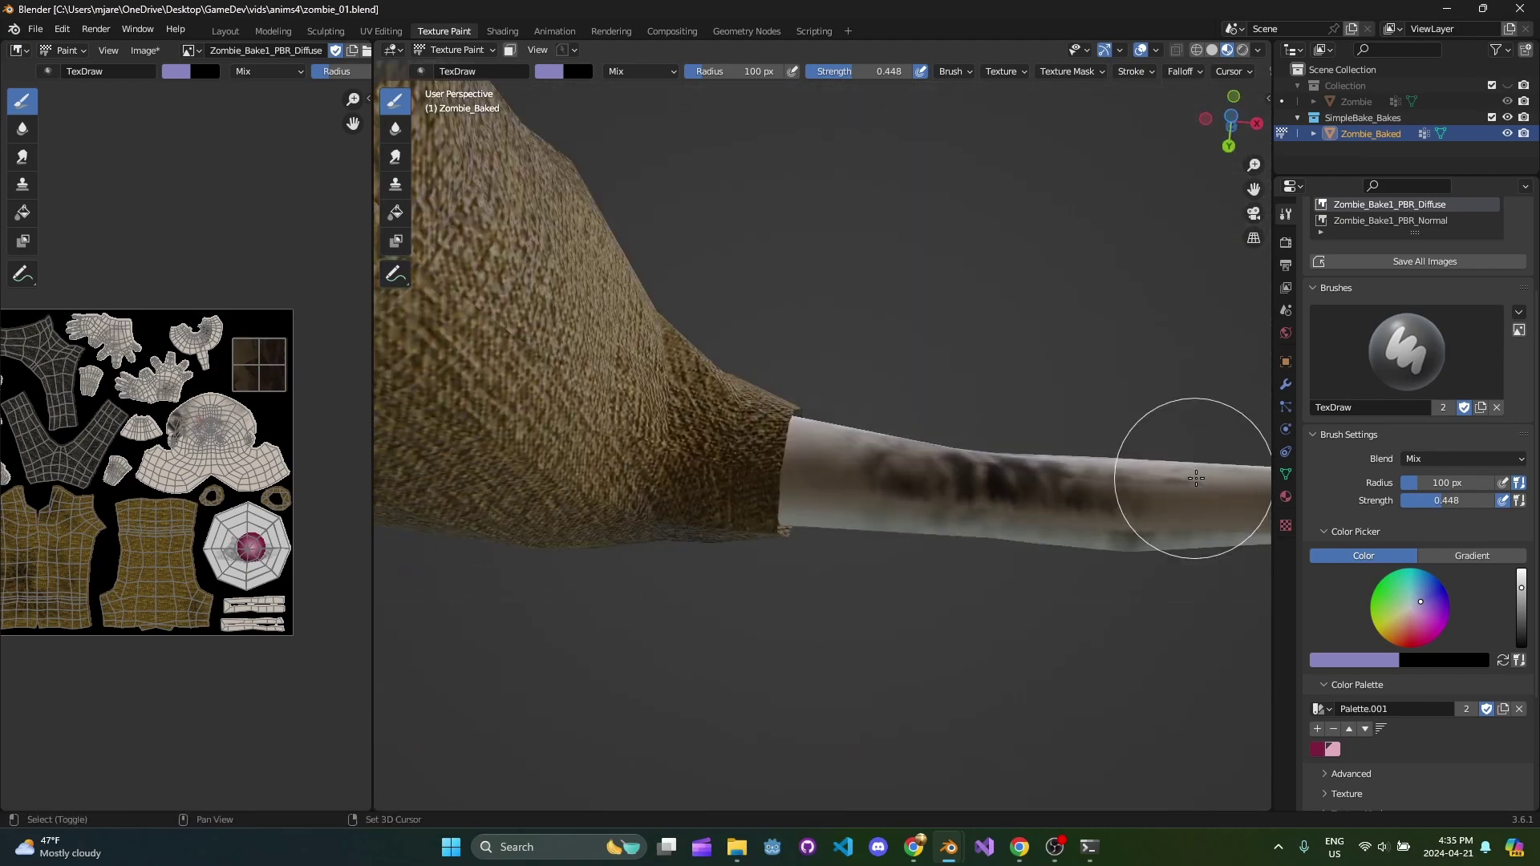
scroll(912, 454, "down", 4)
middle_click_drag(626, 433, 632, 515)
scroll(667, 427, "down", 3)
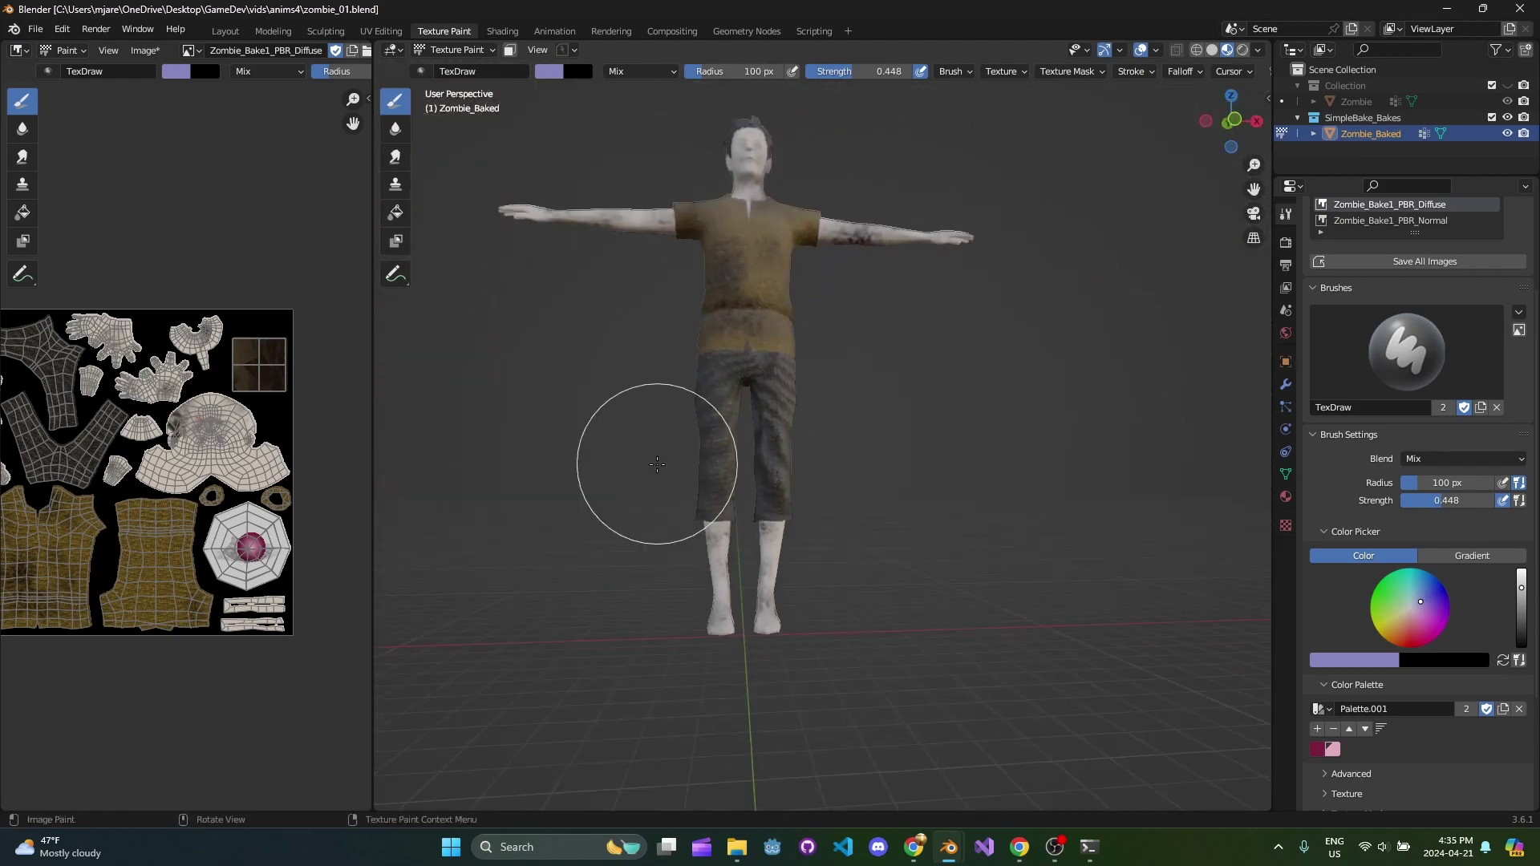
Step: Paint faint violet blotches on the bare lower legs and feet
middle_click_drag(657, 464, 727, 541, "shift")
scroll(797, 612, "up", 3)
middle_click_drag(798, 612, 813, 323, "shift")
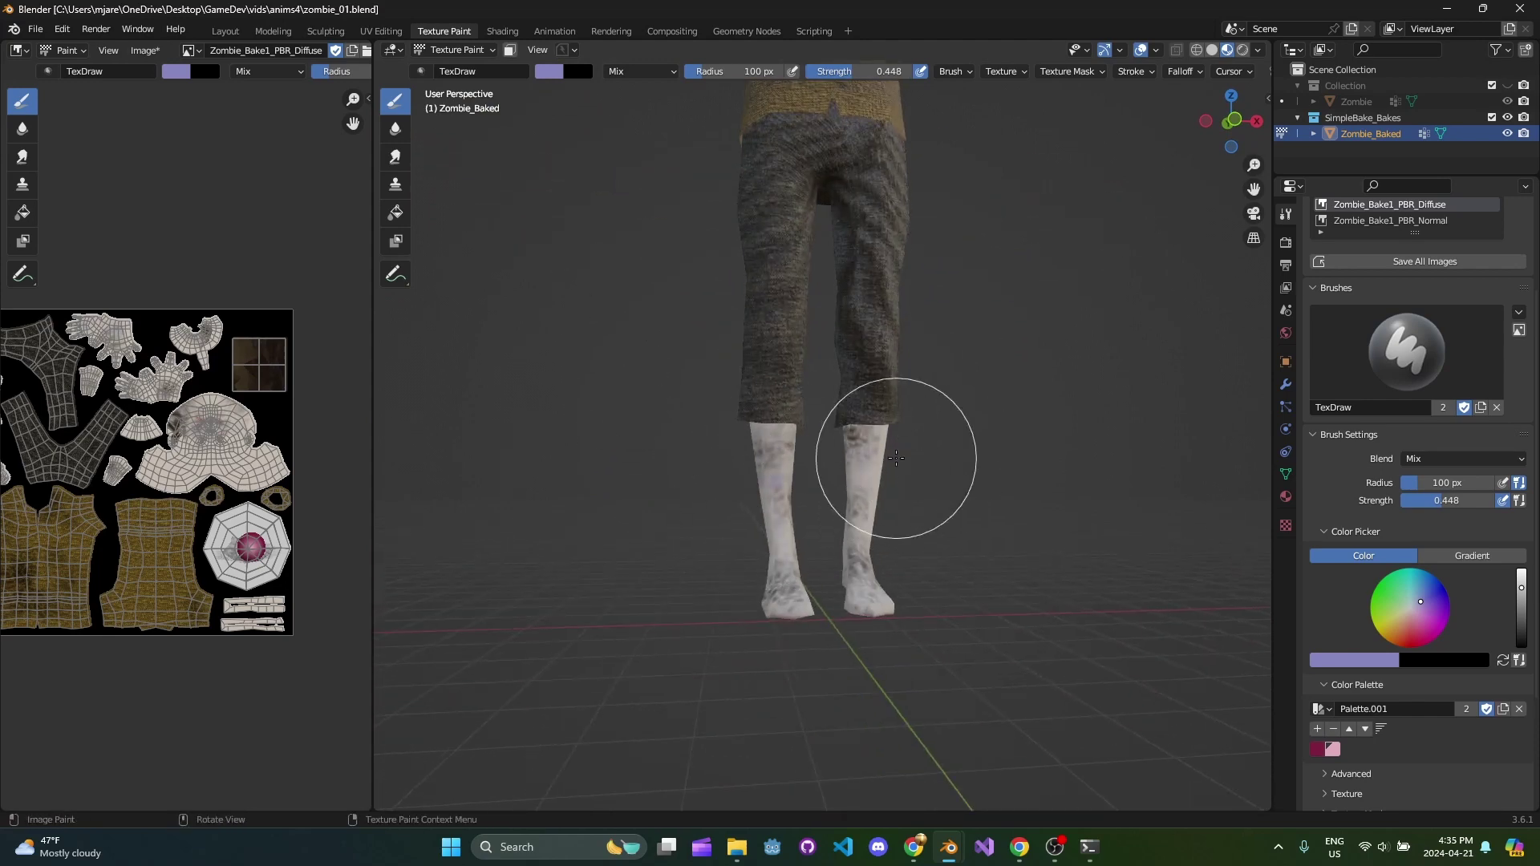
middle_click_drag(878, 471, 1053, 500)
scroll(706, 468, "down", 3)
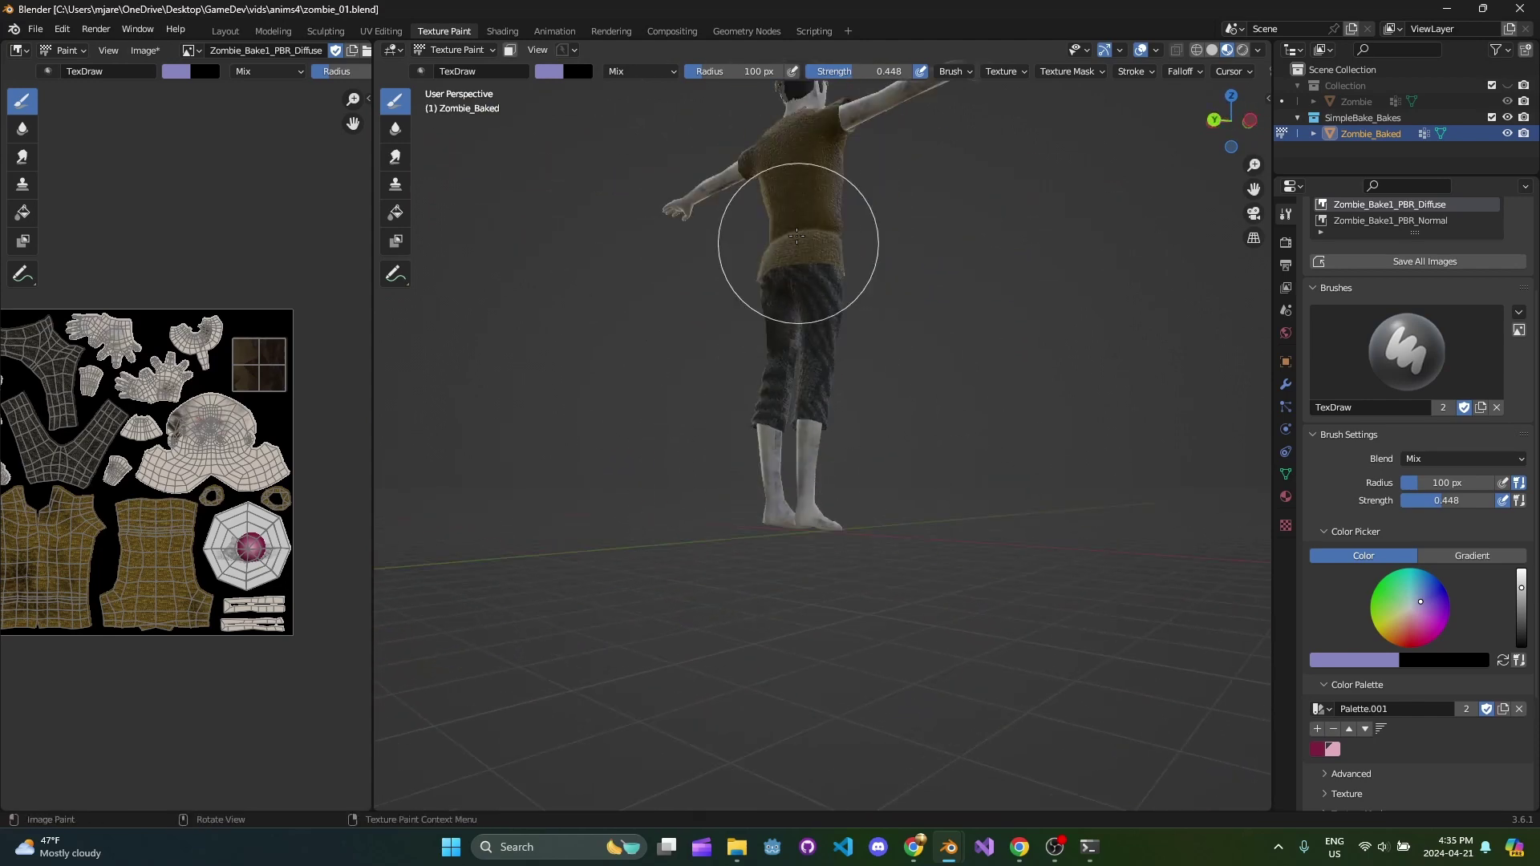
Step: Return to the head and add violet bruising to the cheek and forehead
middle_click_drag(794, 233, 756, 574, "shift")
scroll(756, 574, "up", 5)
scroll(897, 496, "down", 2)
middle_click_drag(897, 496, 642, 502)
scroll(794, 360, "up", 4)
middle_click_drag(794, 361, 807, 518, "shift")
scroll(806, 519, "up", 4)
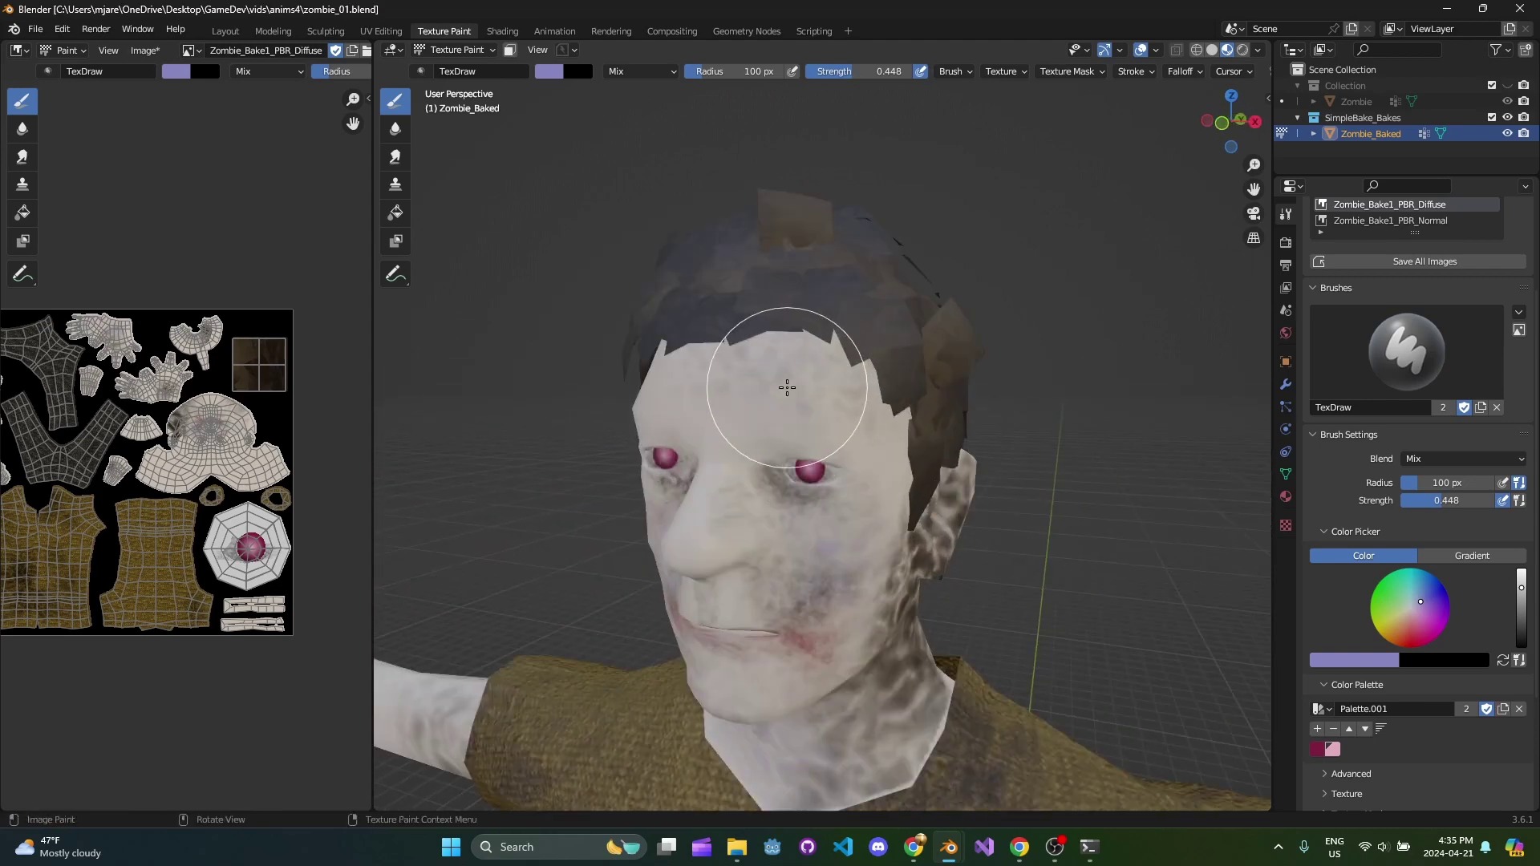
Step: Switch the brush colour to a soft red and add light red tints to the face and neck
middle_click_drag(723, 390, 694, 395)
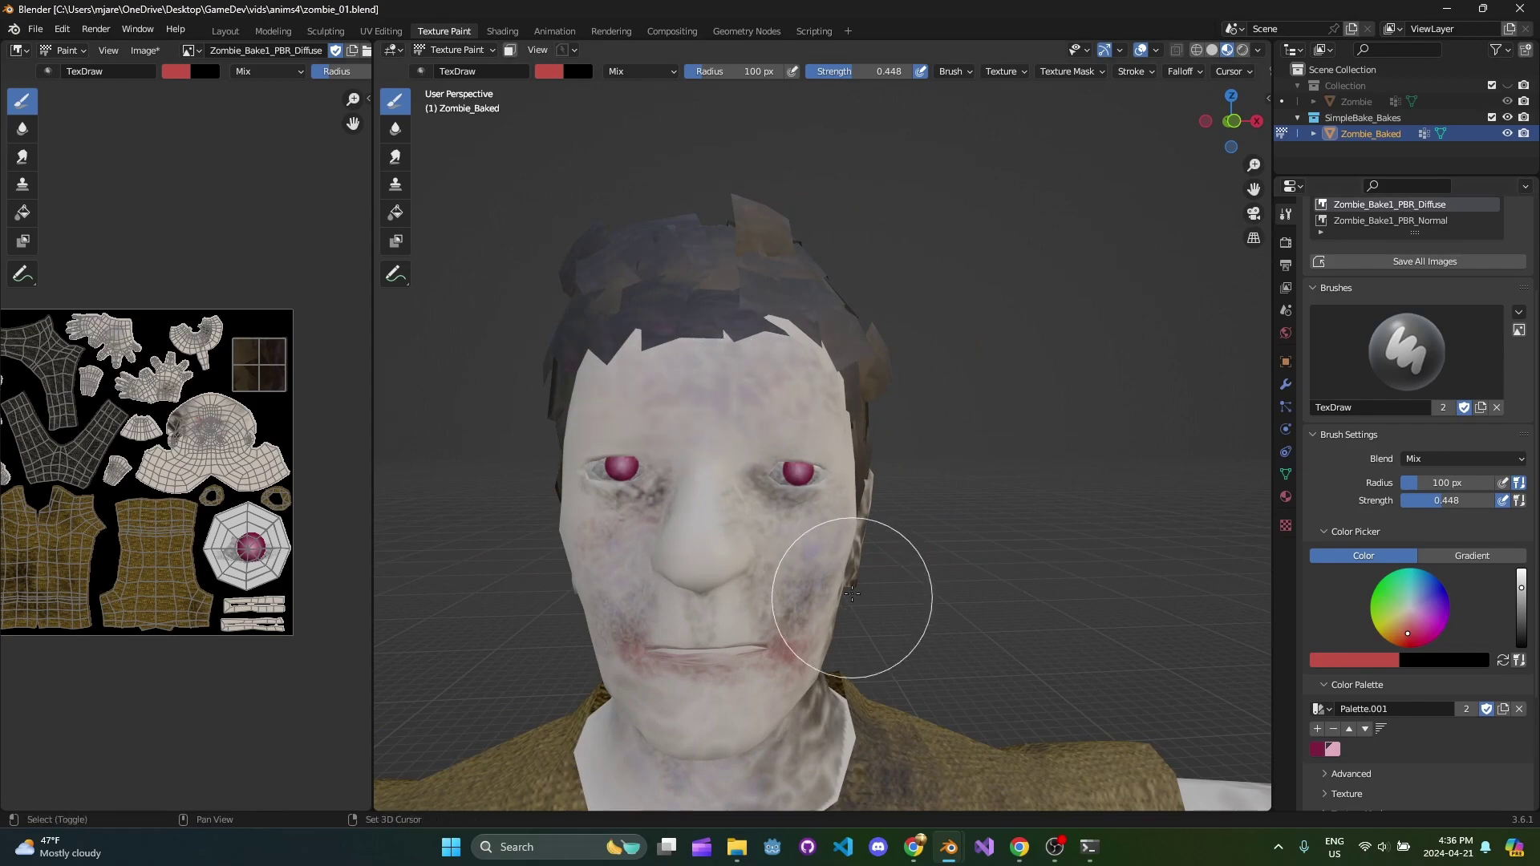
middle_click_drag(851, 572, 608, 550)
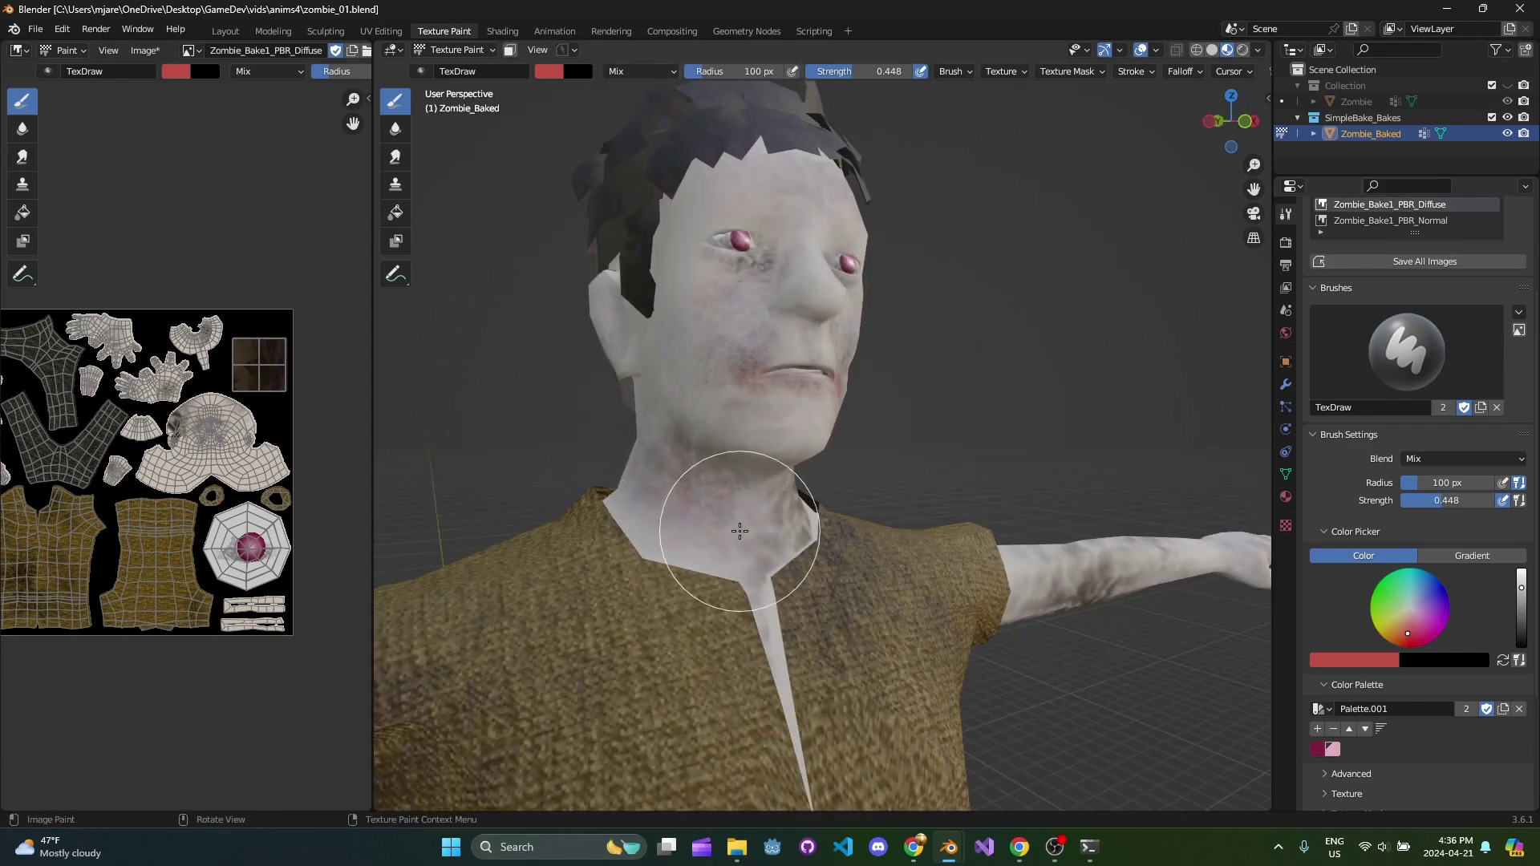
middle_click_drag(626, 346, 754, 353)
scroll(845, 406, "down", 3)
middle_click_drag(642, 404, 504, 403)
scroll(794, 484, "down", 3)
middle_click_drag(794, 485, 718, 486)
scroll(749, 448, "down", 1)
scroll(860, 447, "up", 5)
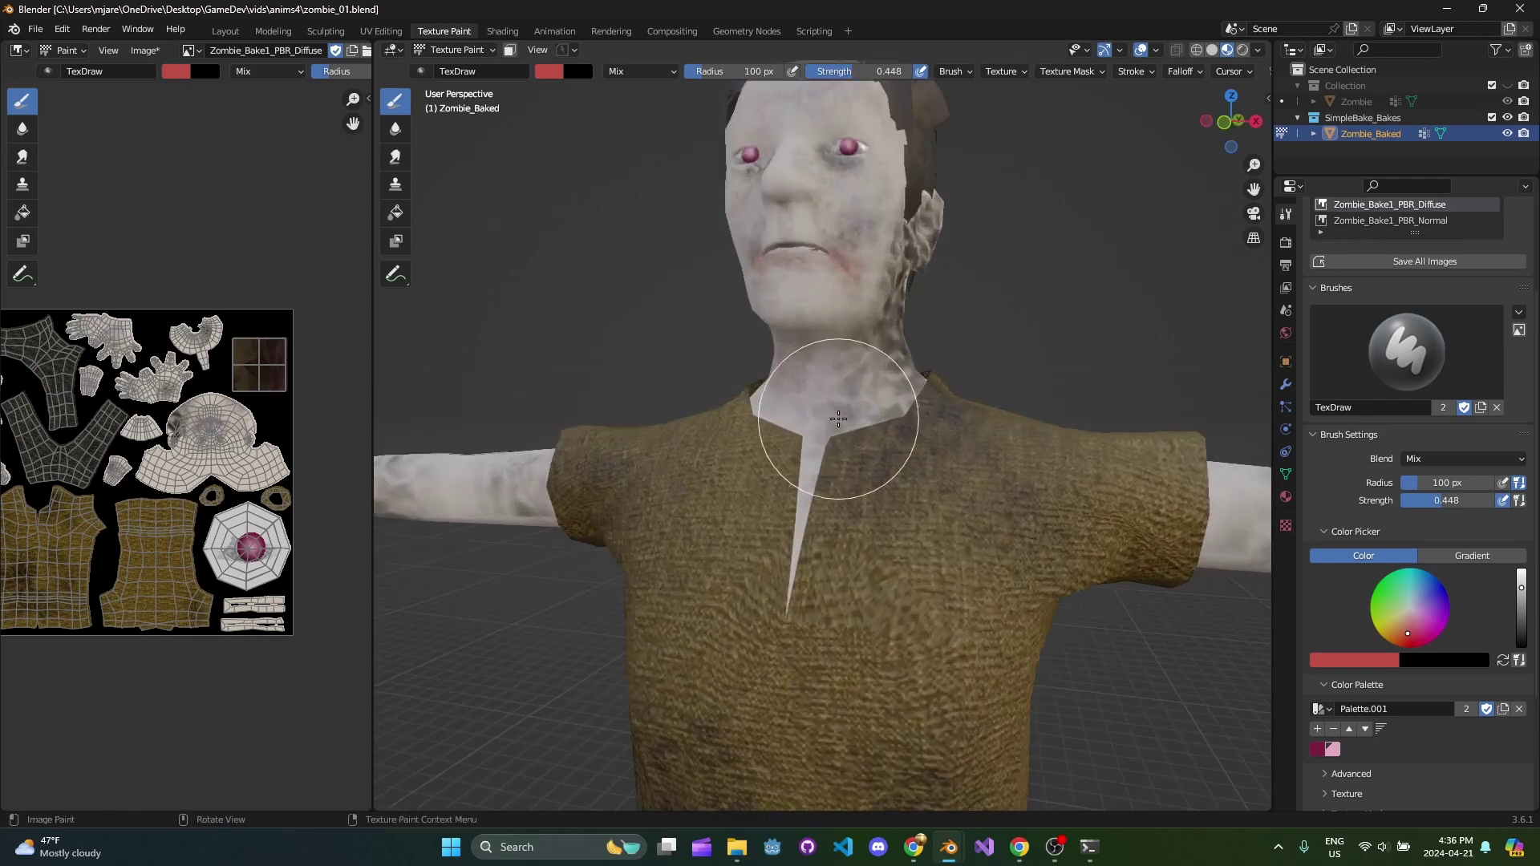
Step: Close in on the face and set up a very dark brown brush colour with a 21 px radius
middle_click_drag(859, 447, 820, 665, "shift")
scroll(820, 609, "up", 2)
middle_click_drag(797, 503, 852, 509)
key("f")
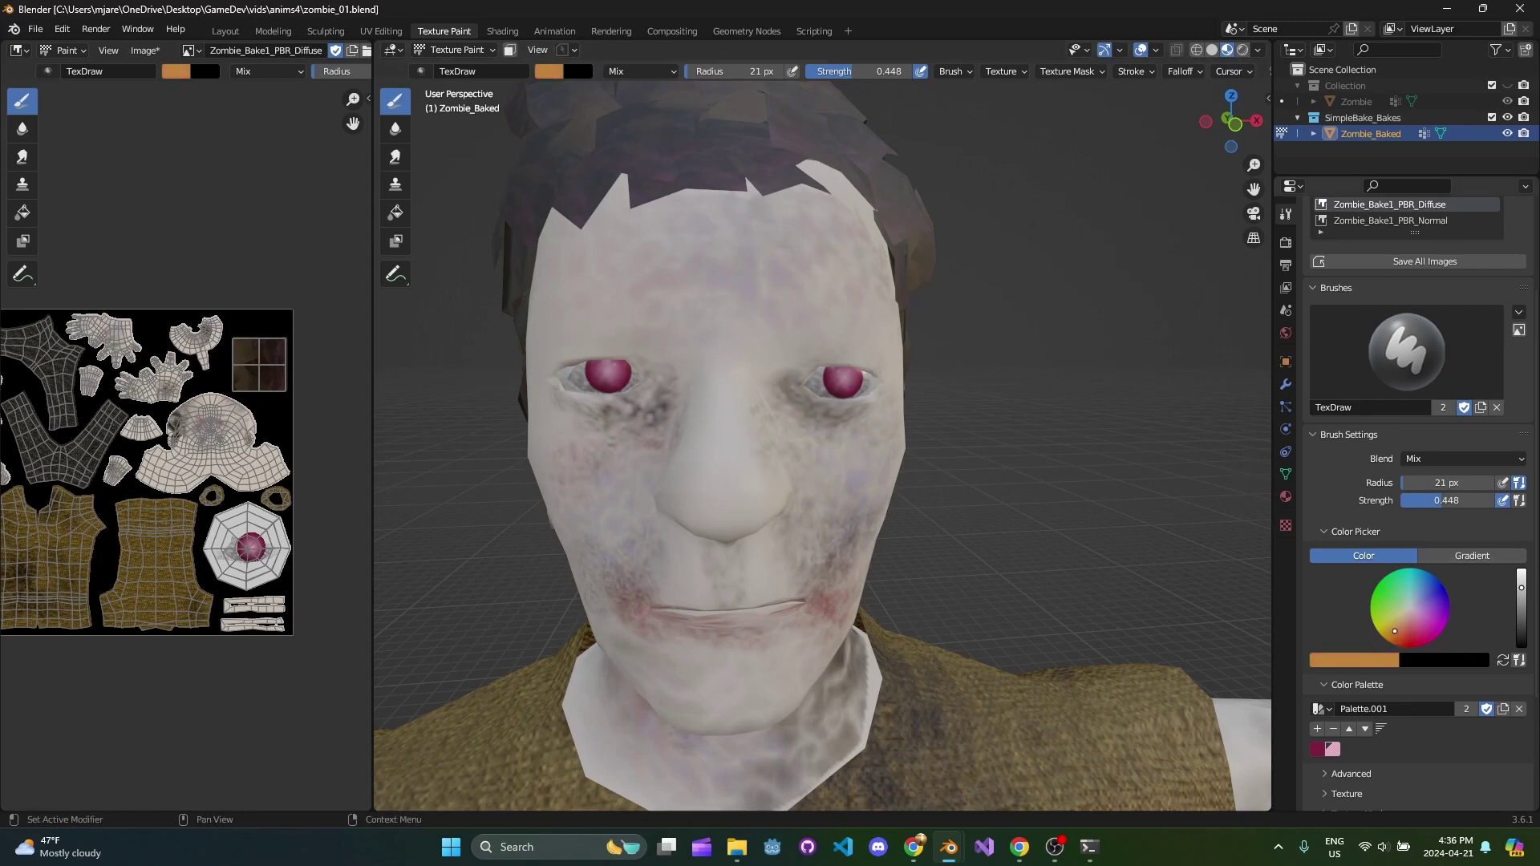
left_click(1365, 662)
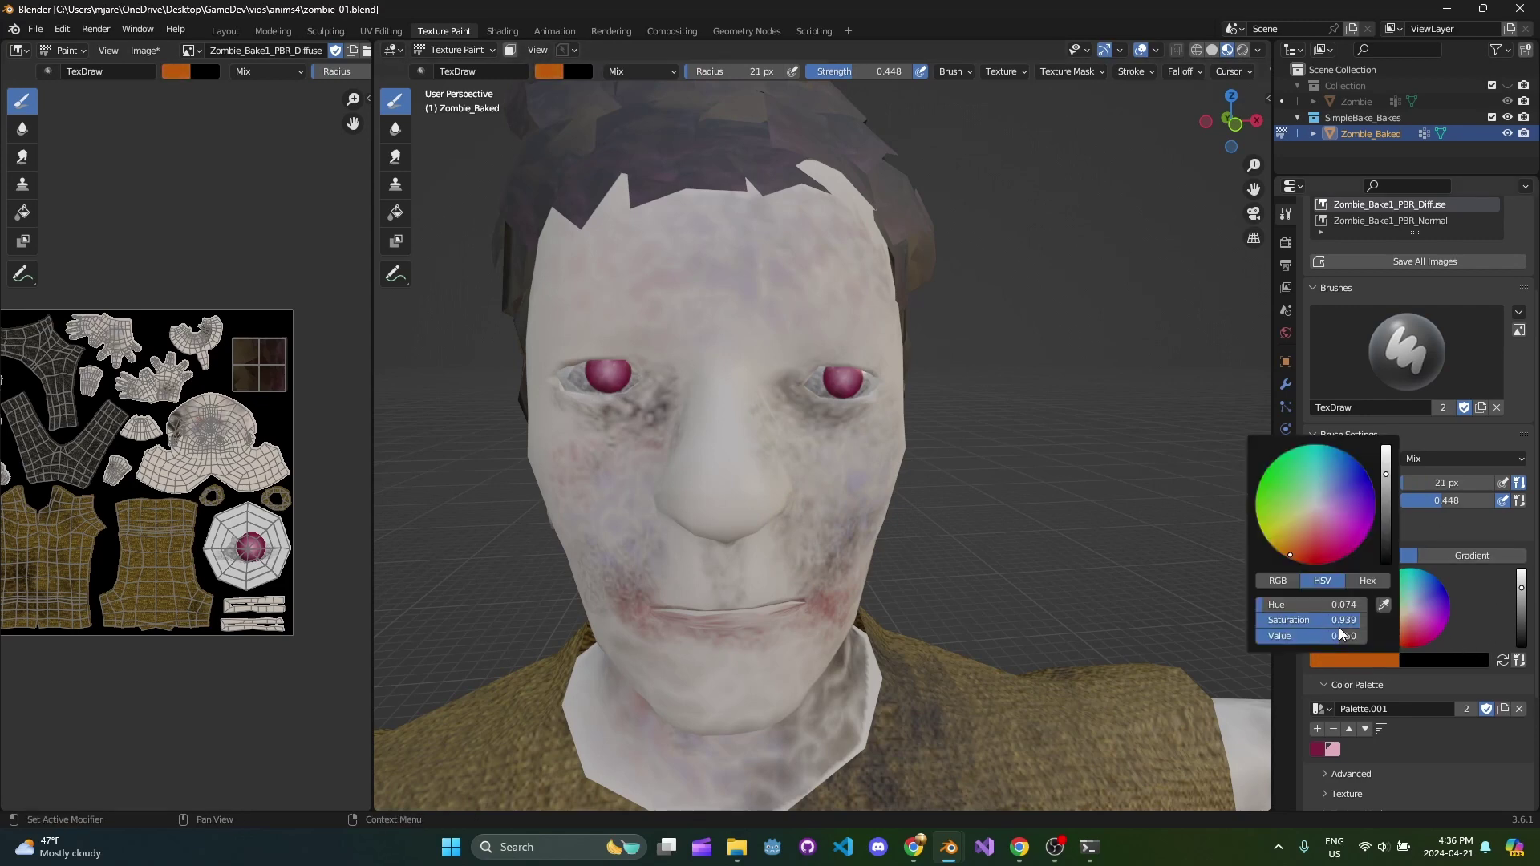
left_click_drag(1340, 633, 1278, 634)
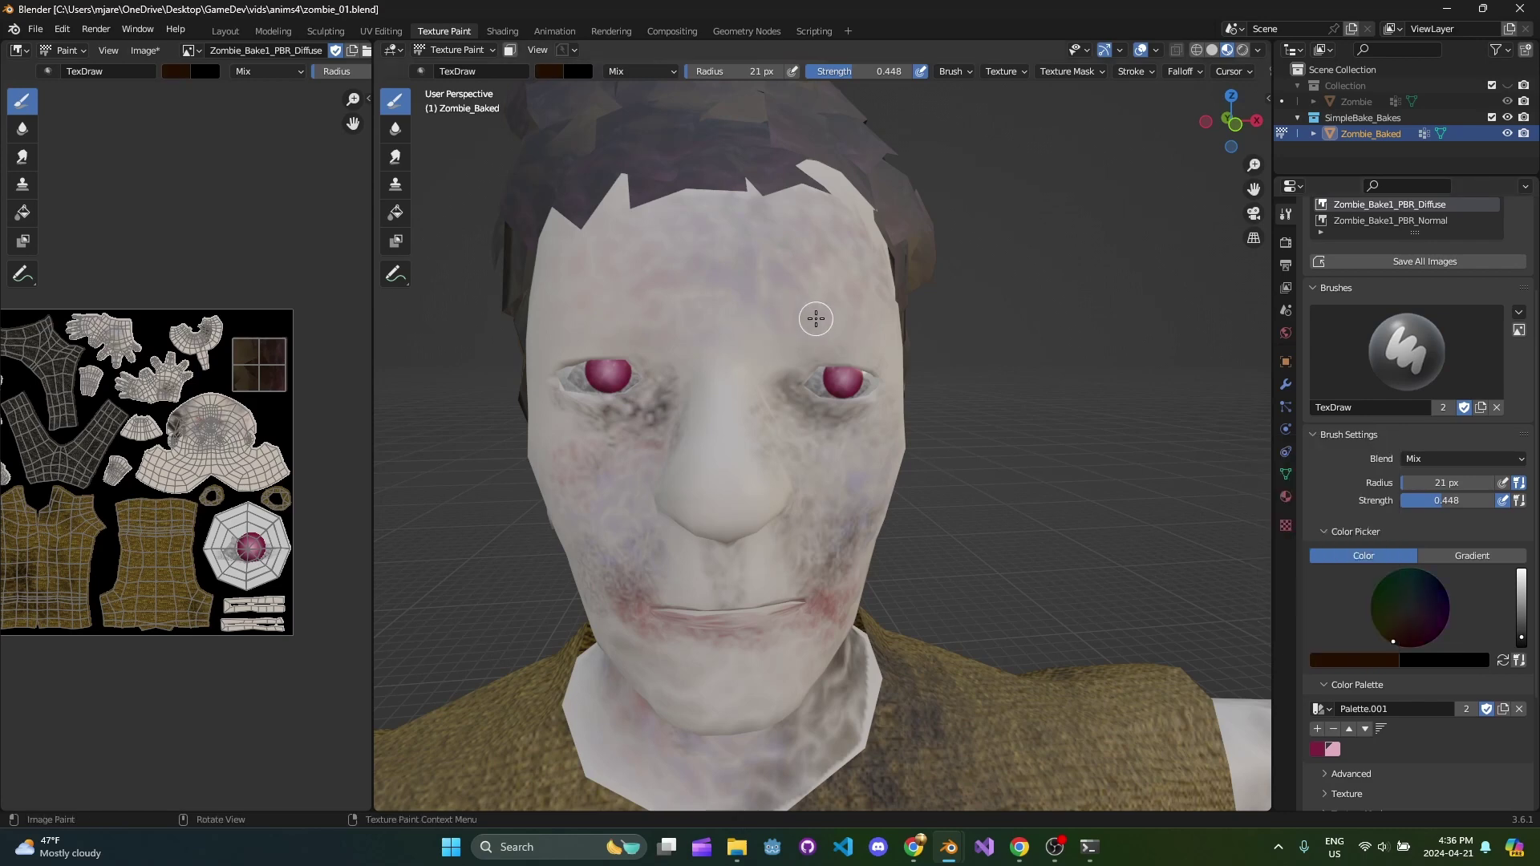
Step: Paint dark brown eyebrows above both eyes with a 14 px brush, mirrored across X
left_click_drag(874, 398, 829, 401)
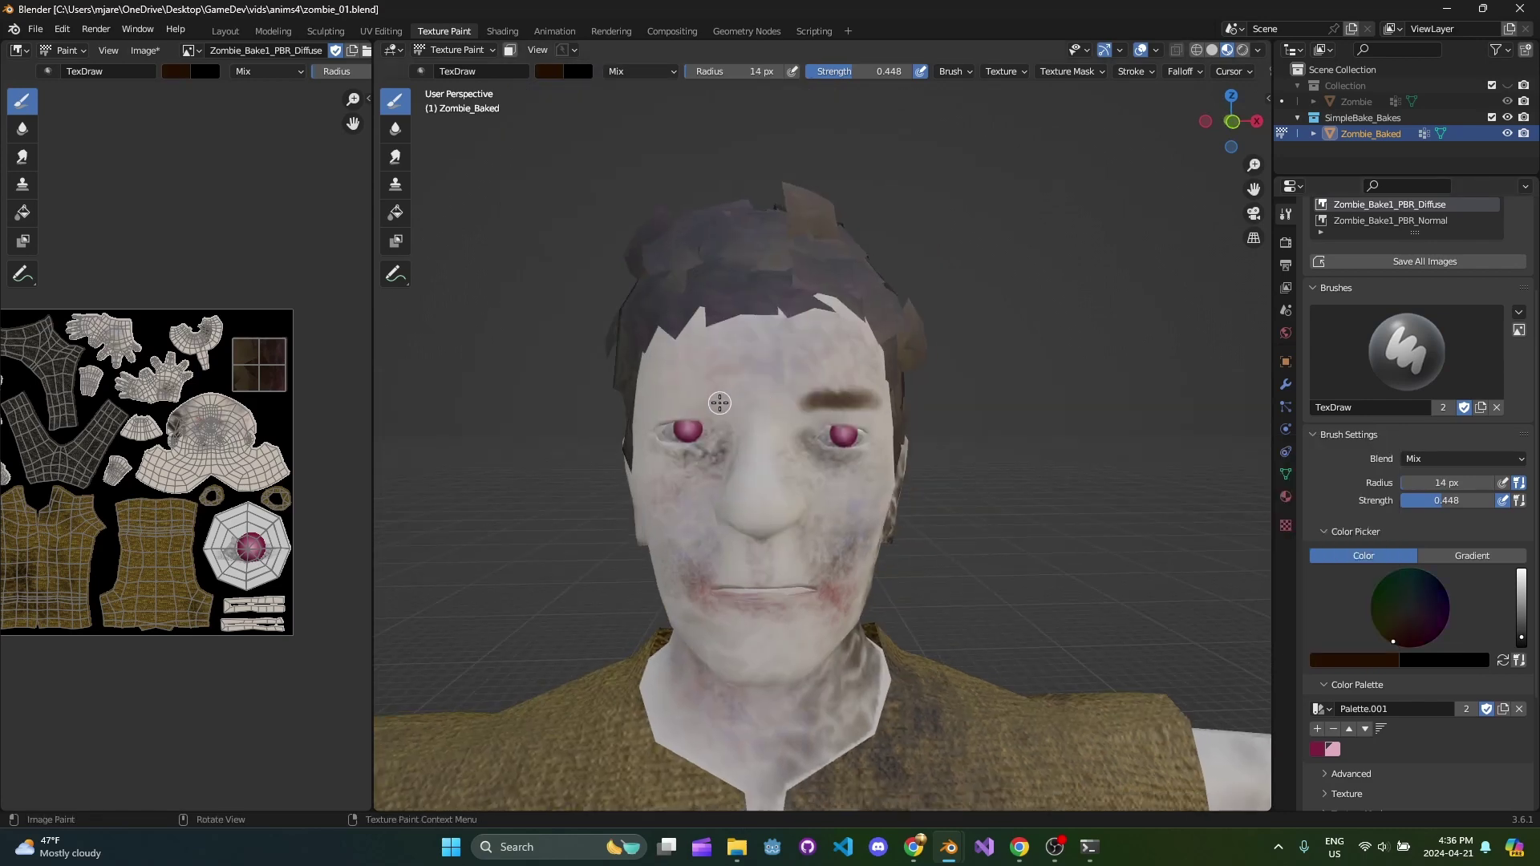
key("KP_1")
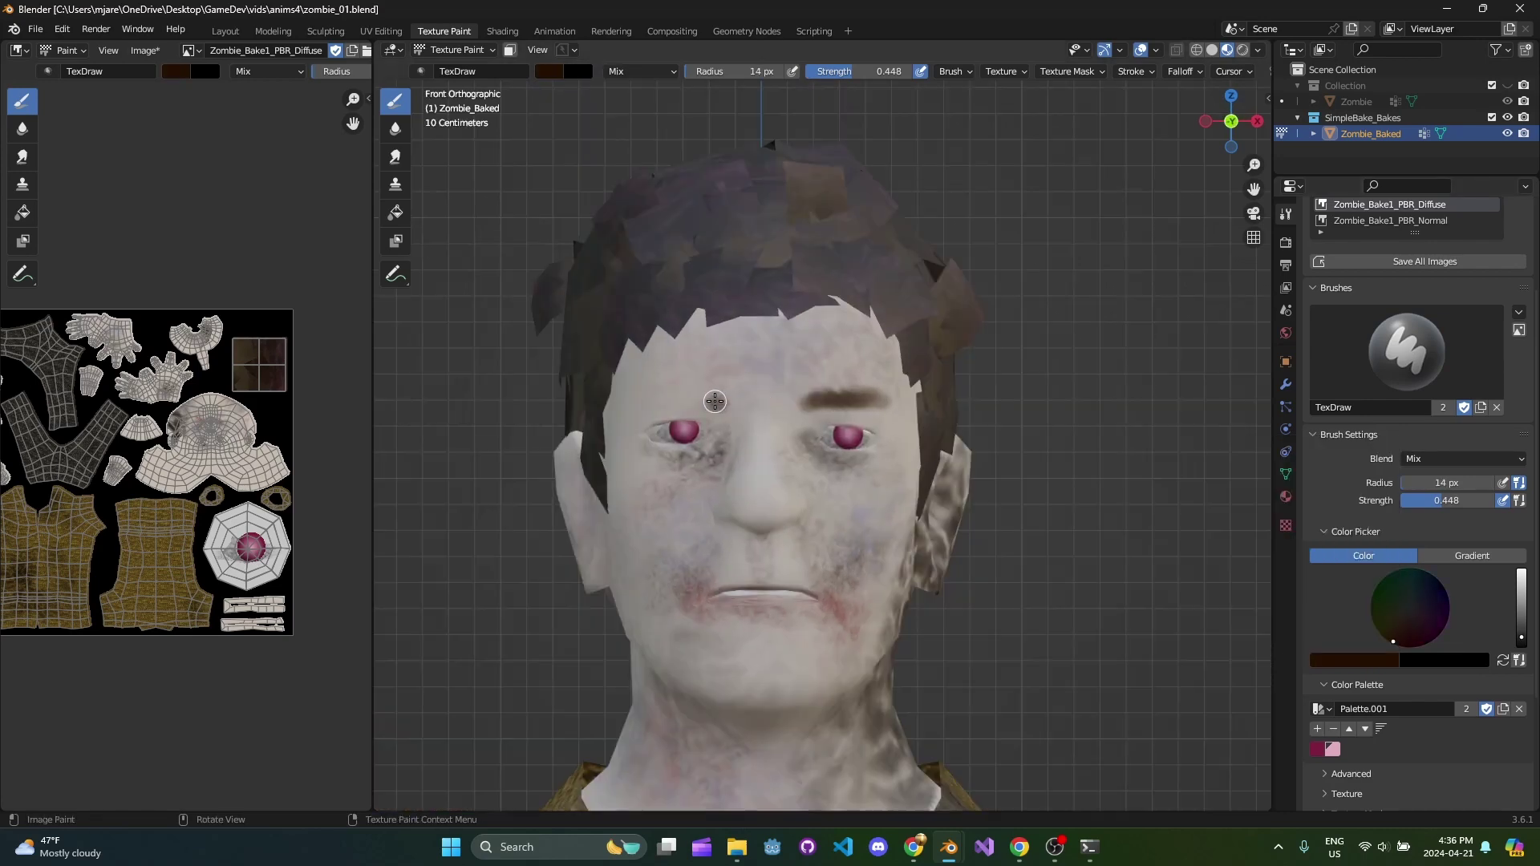
scroll(714, 393, "up", 1)
key("ctrl+z")
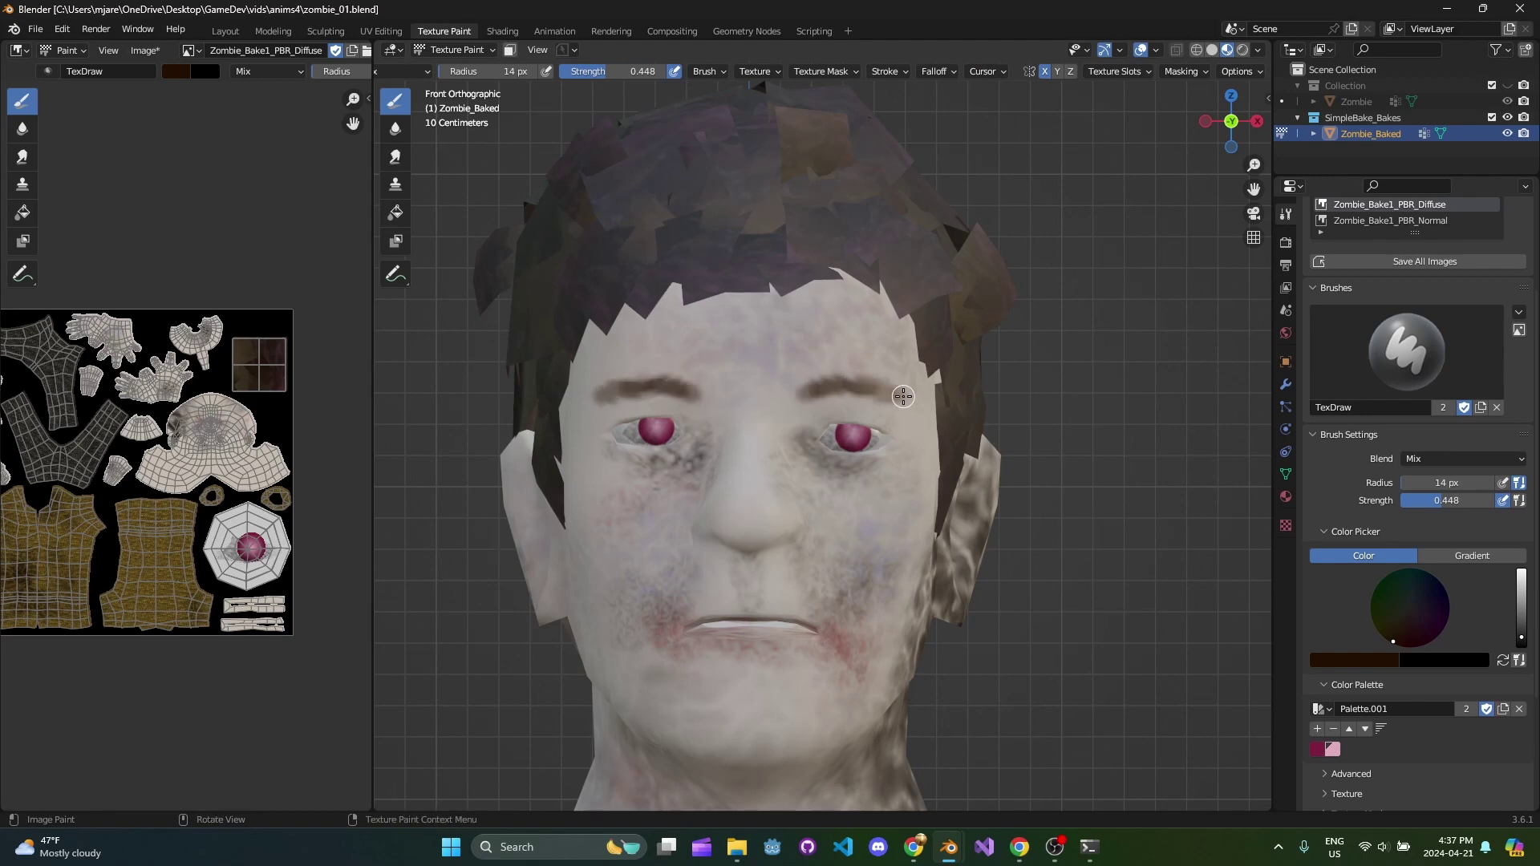
Step: Darken and fill out the eyebrows with a 16 px brush, working along their full length
scroll(714, 401, "down", 3)
middle_click_drag(798, 394, 709, 449)
scroll(709, 482, "up", 6)
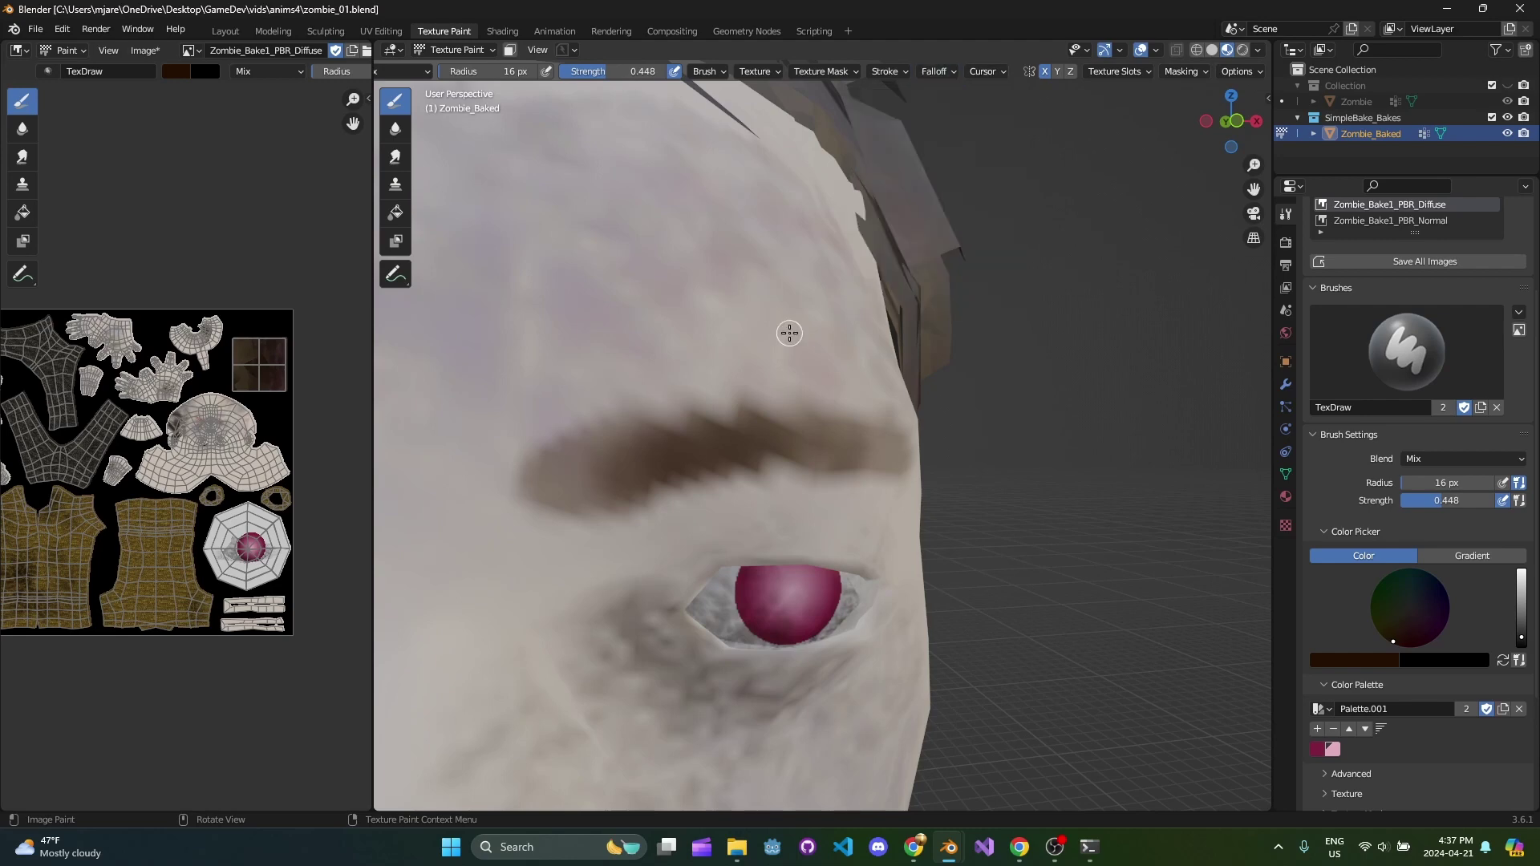
middle_click_drag(557, 464, 781, 444)
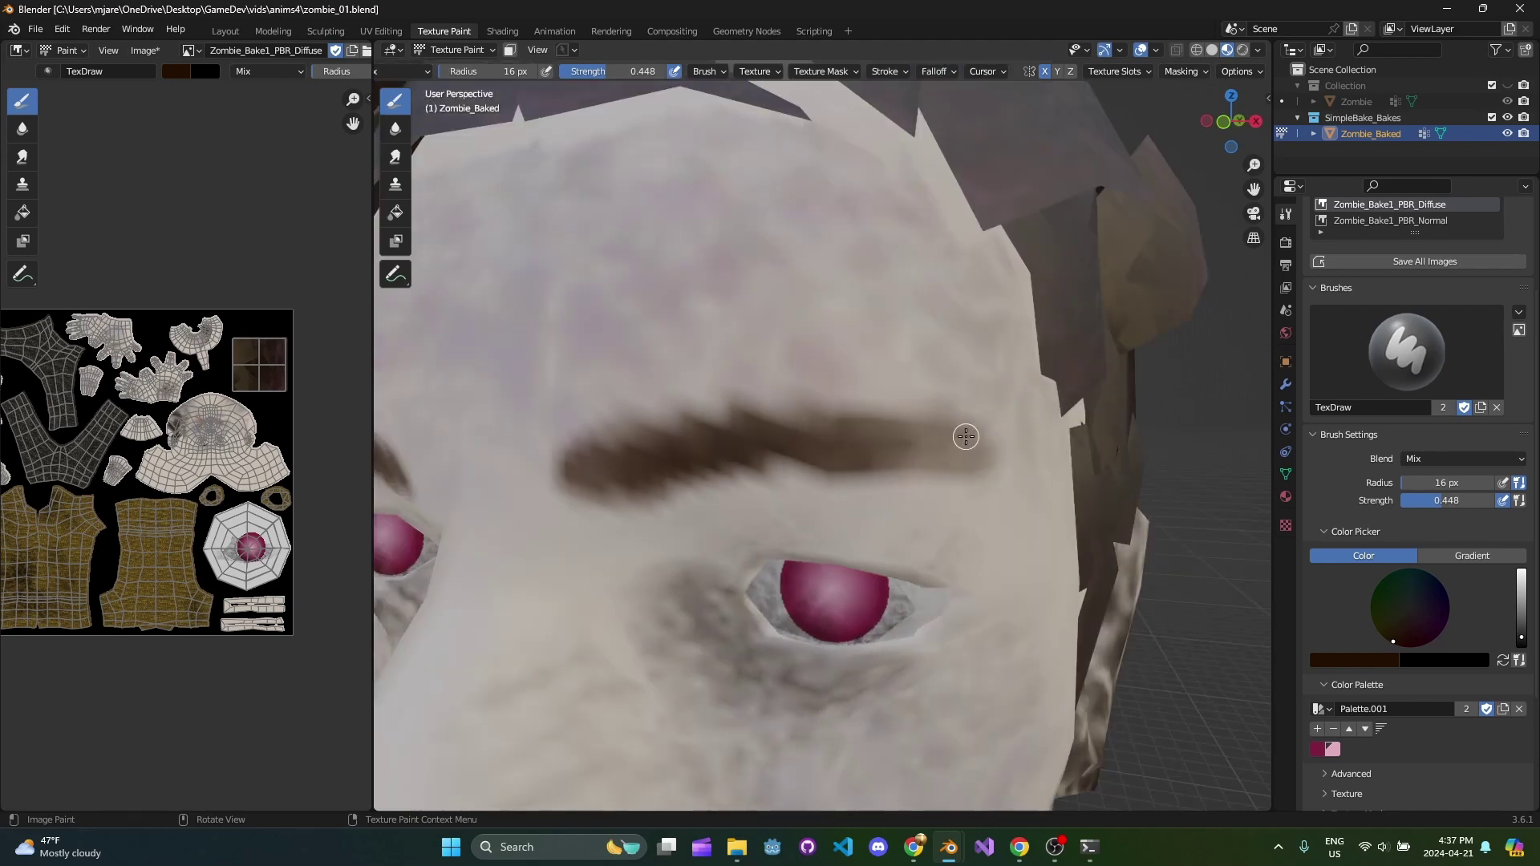
middle_click_drag(912, 447, 587, 443)
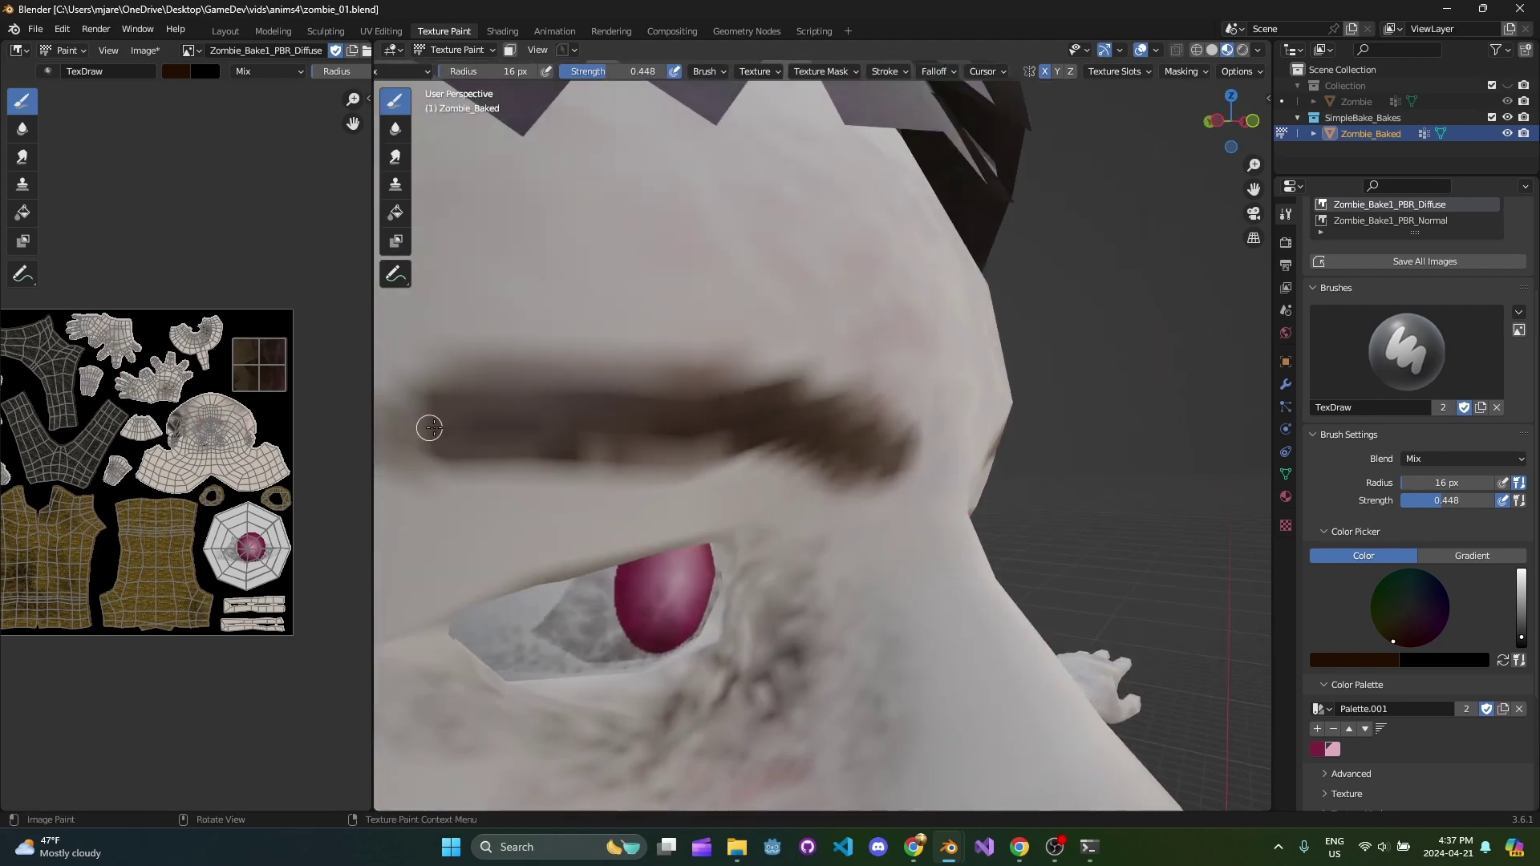
Step: Check the painted character from the face out to the full body and save the Blender file
scroll(609, 461, "down", 5)
middle_click_drag(867, 457, 758, 460)
scroll(758, 459, "down", 3)
middle_click_drag(1021, 495, 954, 515)
mouse_move(828, 487)
middle_mouse_down()
mouse_move(948, 491)
mouse_move(894, 505)
mouse_move(856, 471)
mouse_move(738, 458)
mouse_move(1110, 467)
mouse_move(823, 484)
middle_mouse_up()
scroll(822, 487, "down", 5)
scroll(823, 484, "down", 4)
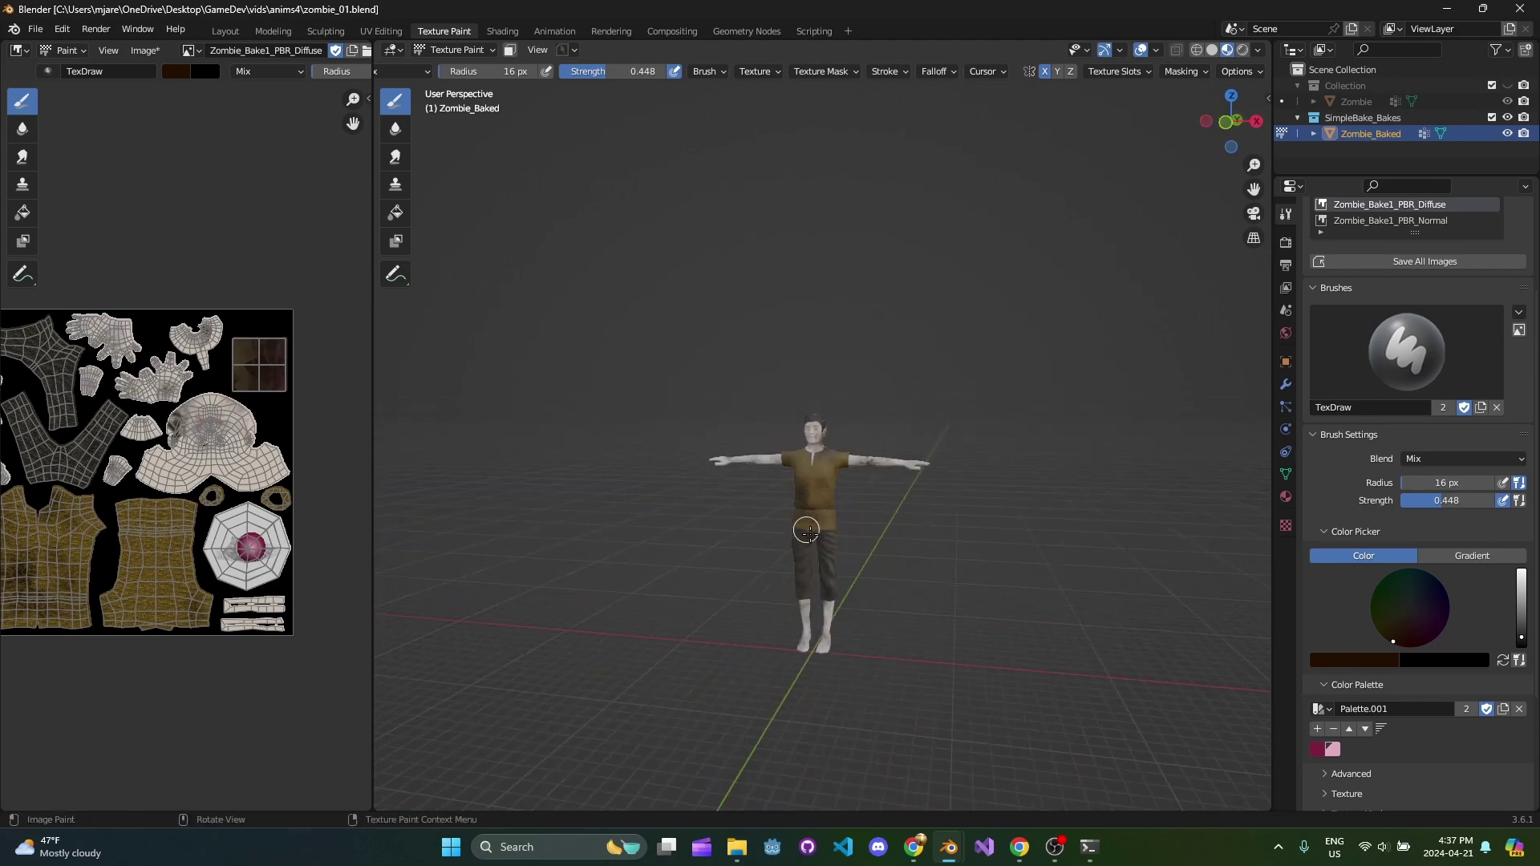
scroll(823, 484, "up", 3)
key("ctrl+s")
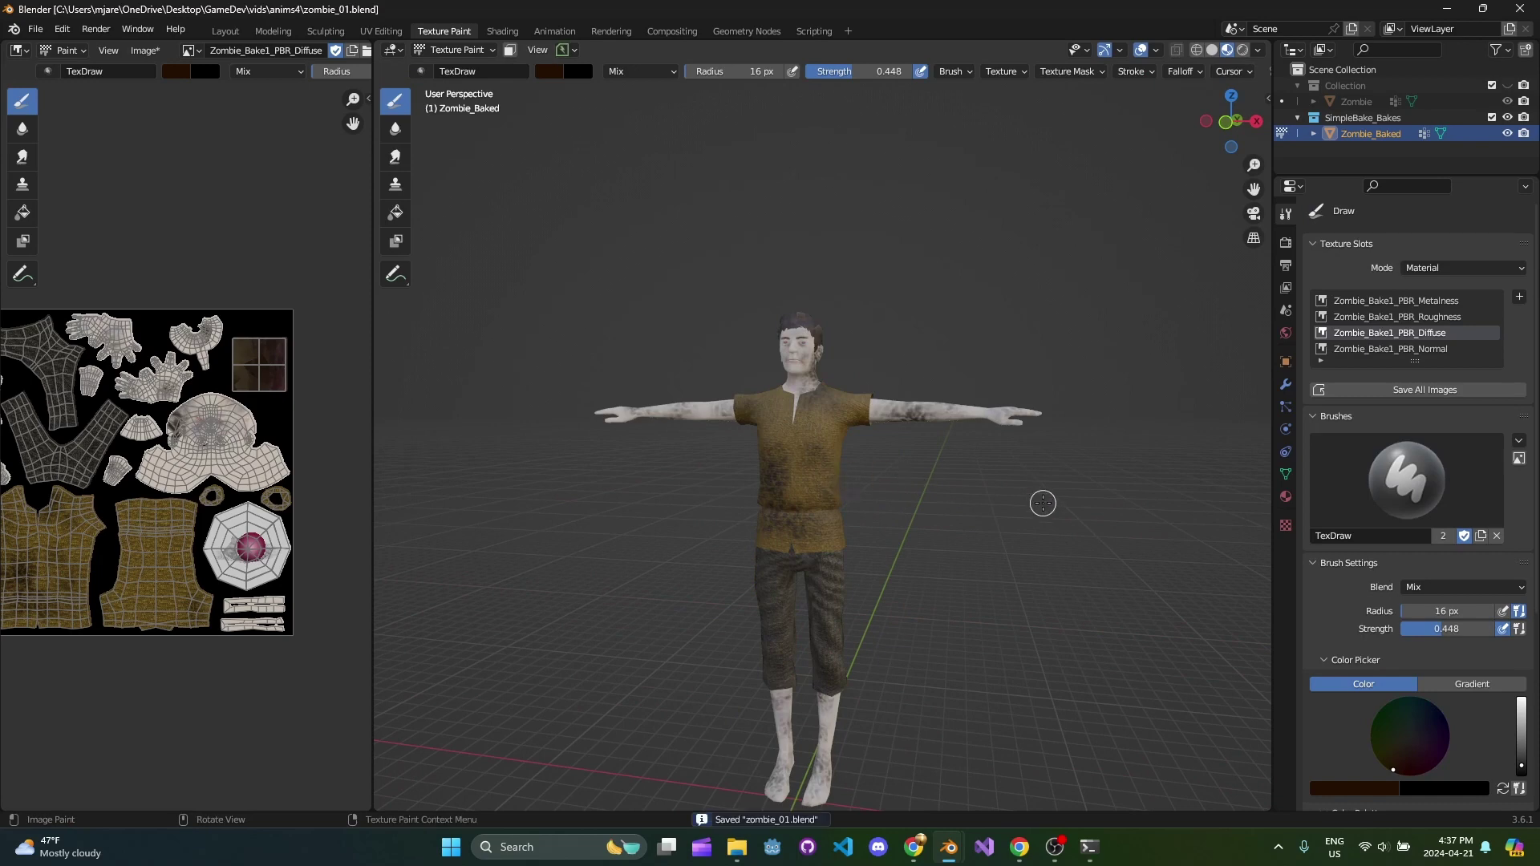
middle_click_drag(754, 453, 841, 467)
scroll(841, 466, "down", 3)
scroll(841, 467, "up", 3)
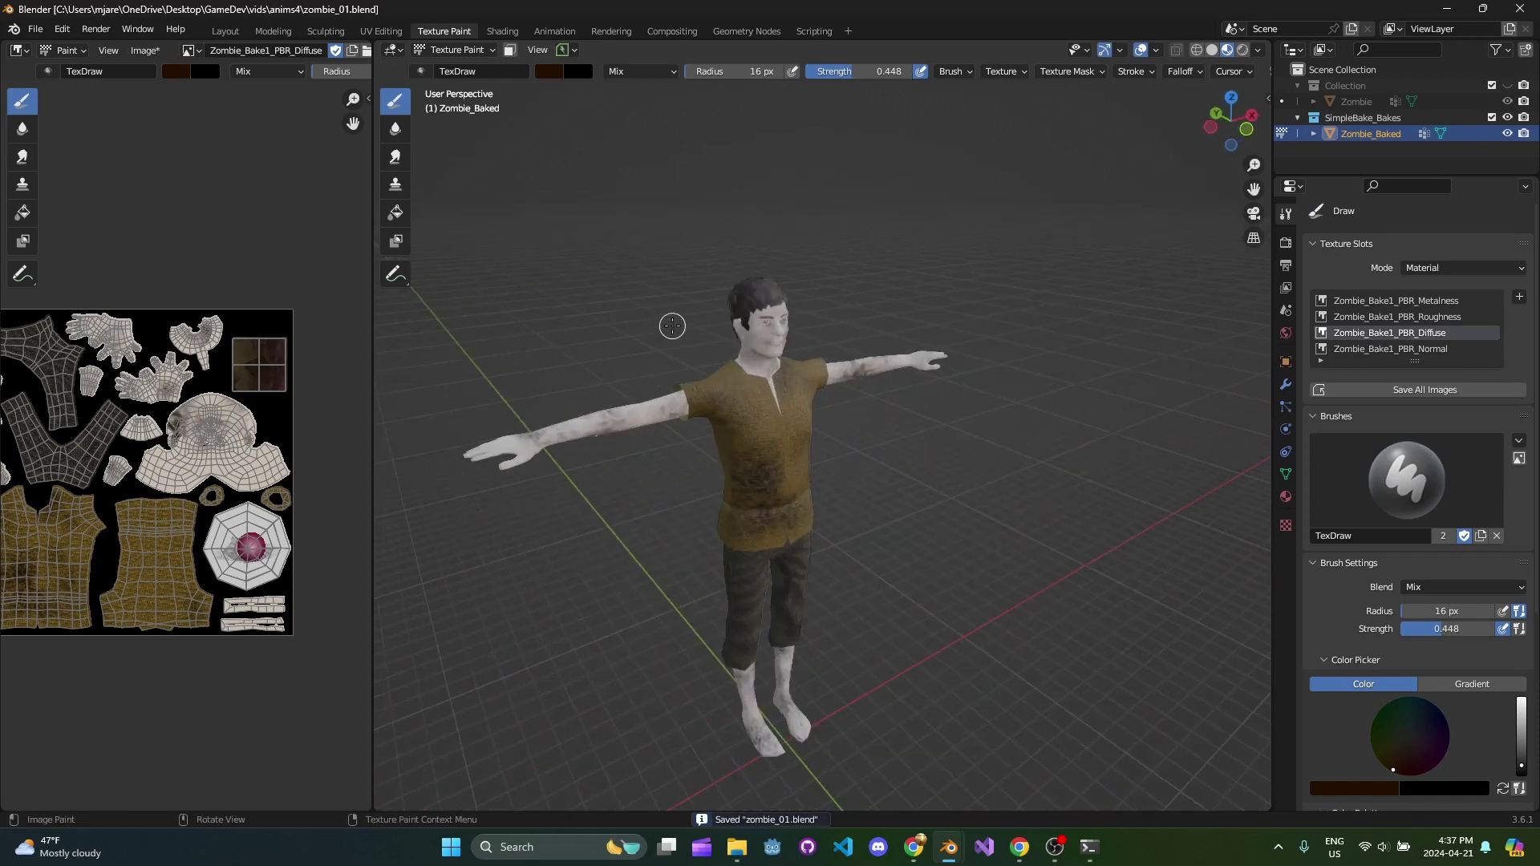
Step: Open the Zombie_Baked mesh in Edit Mode in the Modeling workspace and save the file
left_click(291, 33)
scroll(743, 393, "down", 4)
key("ctrl+s")
key("Tab")
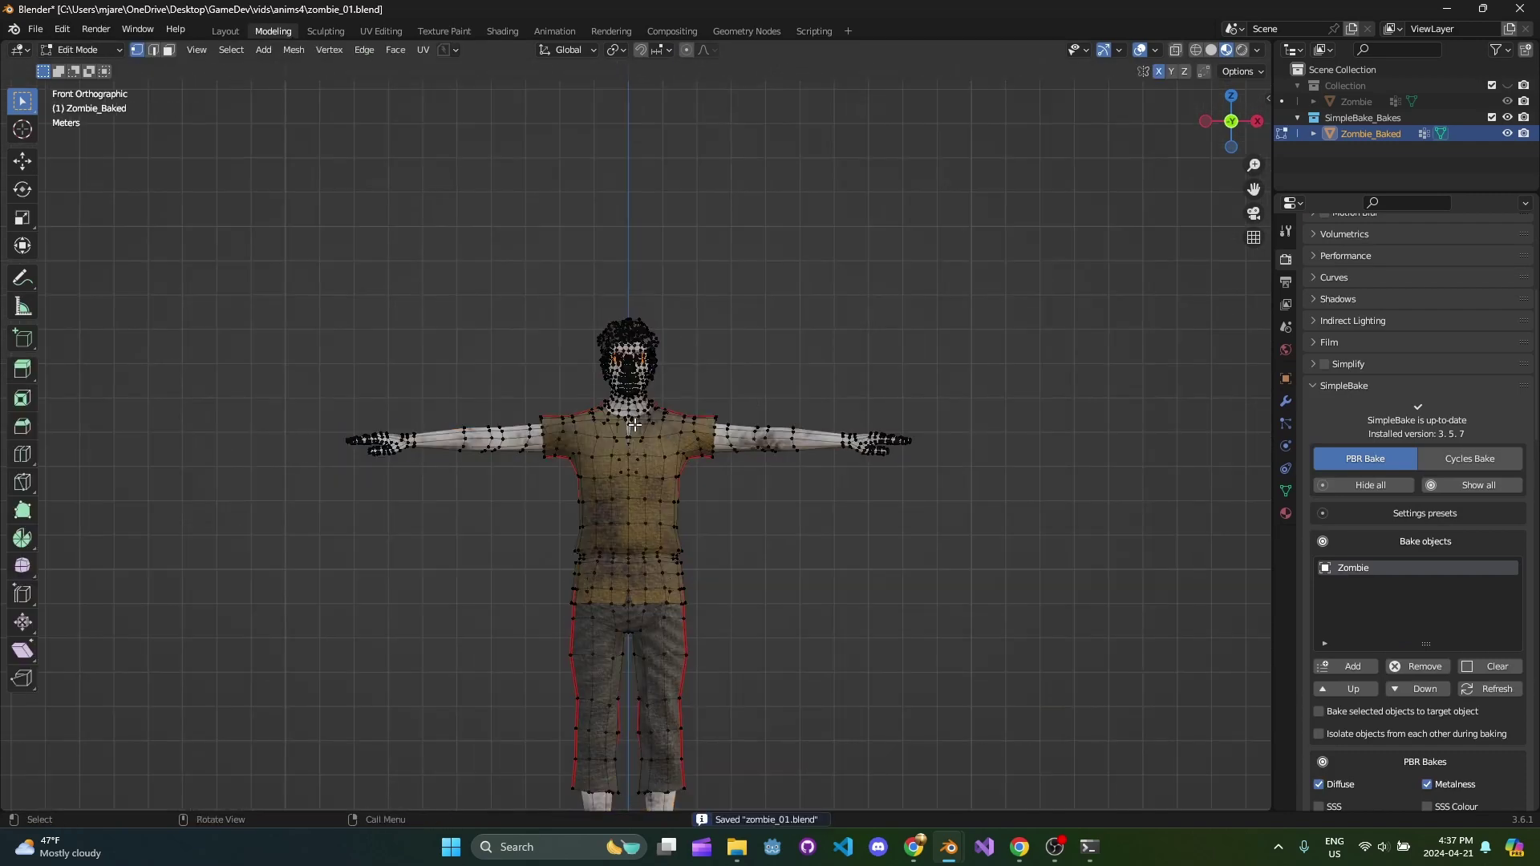
scroll(722, 470, "down", 3)
middle_click_drag(723, 470, 742, 449)
key("Tab")
key("Tab")
Step: Clear the seams from the entire Zombie_Baked mesh, leaving Edit Mode, and save the file
key("a")
scroll(760, 364, "up", 4)
key("alt+e")
key("Escape")
key("ctrl+e")
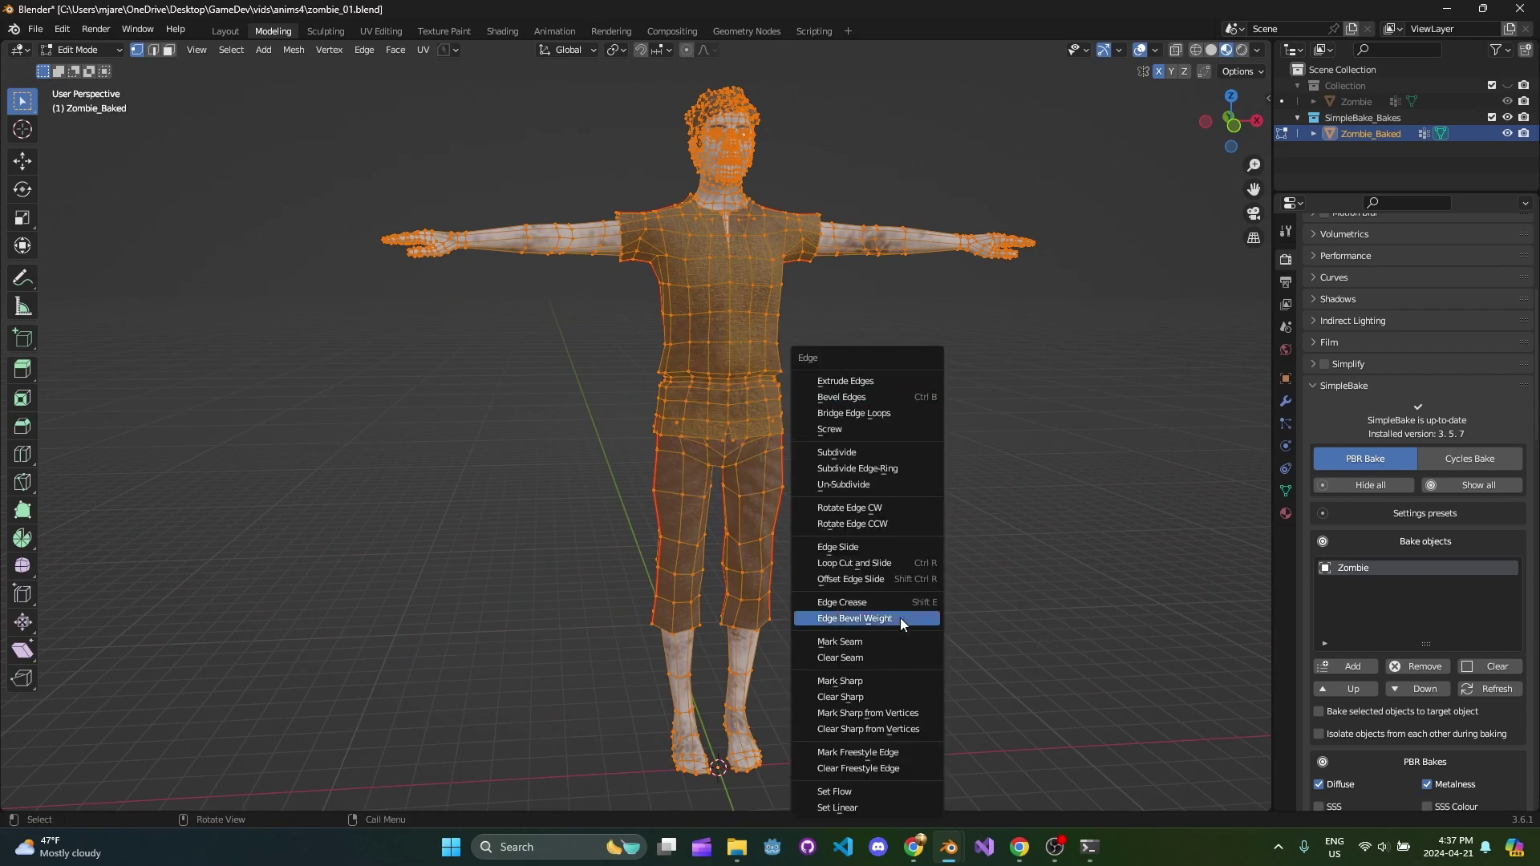
left_click(907, 657)
key("Tab")
middle_click_drag(754, 377, 715, 306)
key("ctrl+s")
scroll(560, 443, "up", 5)
scroll(619, 345, "down", 4)
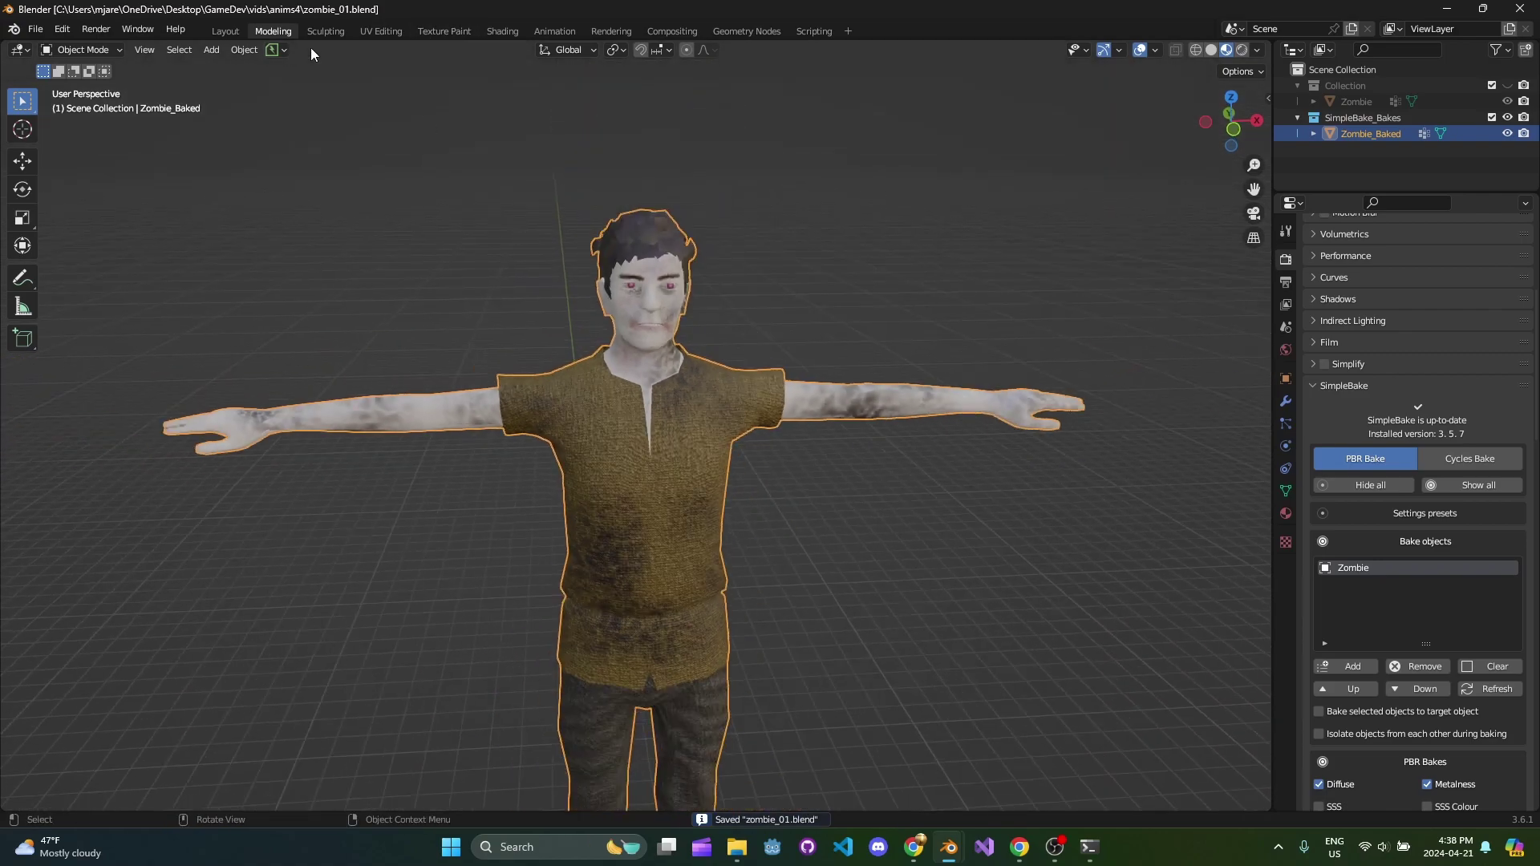
Step: Return to the Texture Paint workspace, widen the image view, and save the Zombie_Bake1_PBR_Diffuse image
left_click(443, 31)
scroll(358, 400, "down", 3)
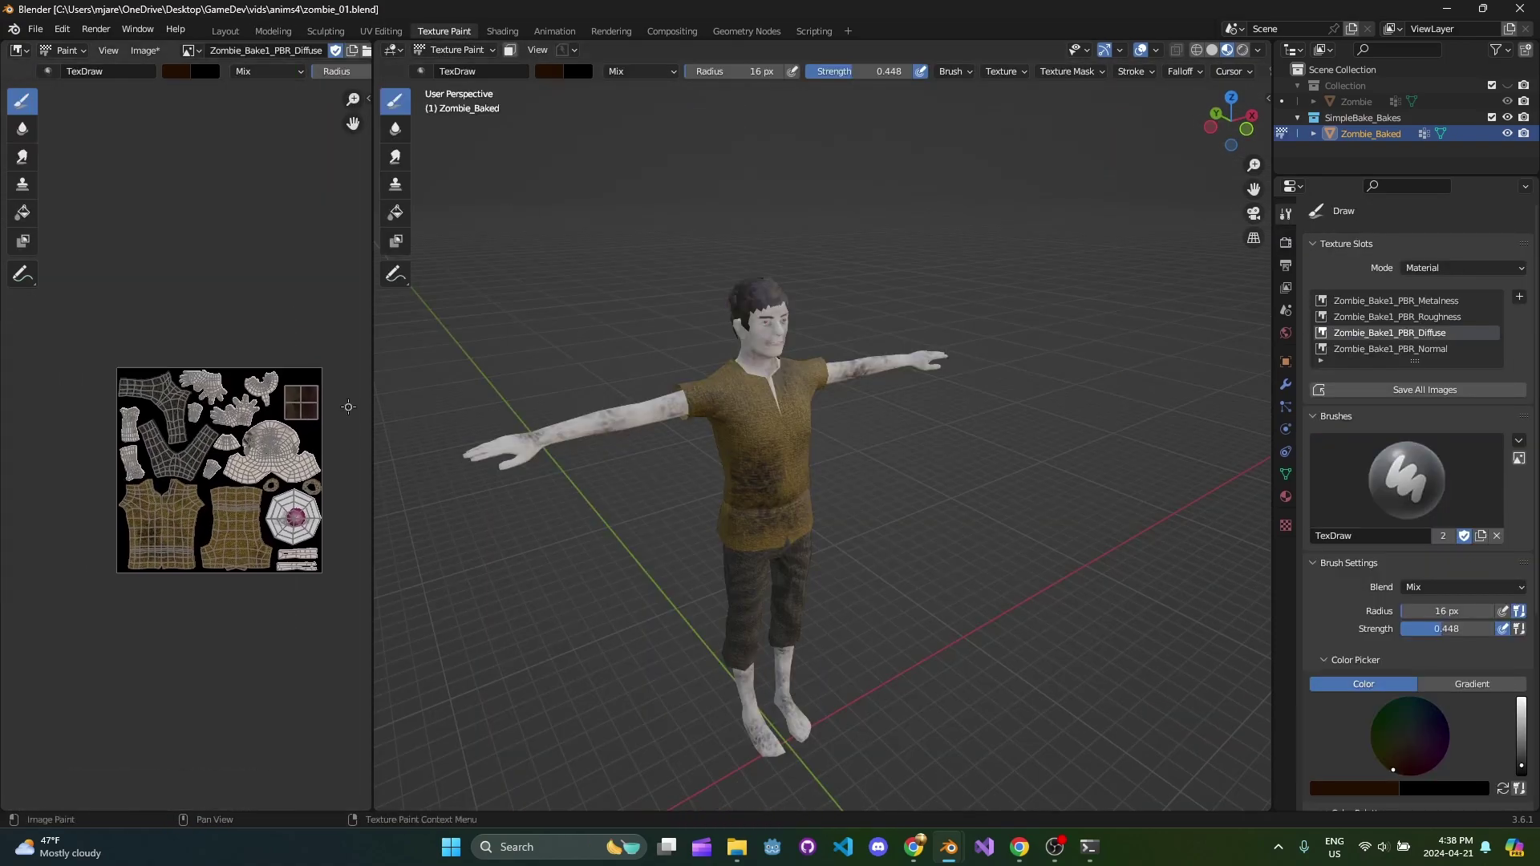
scroll(314, 404, "up", 3)
left_click_drag(368, 399, 559, 398)
scroll(332, 370, "up", 1)
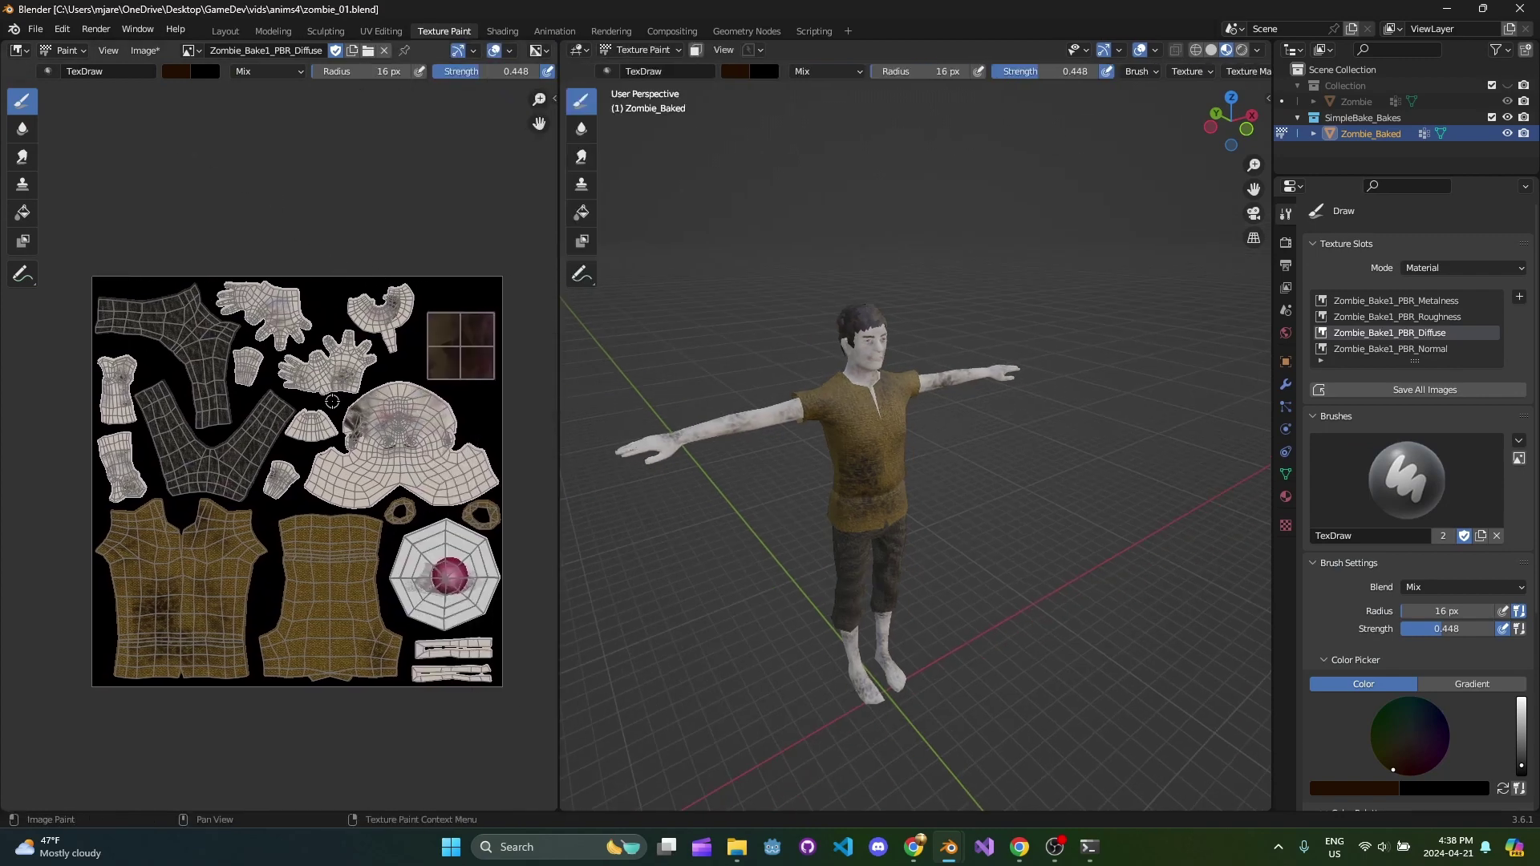
left_click(146, 52)
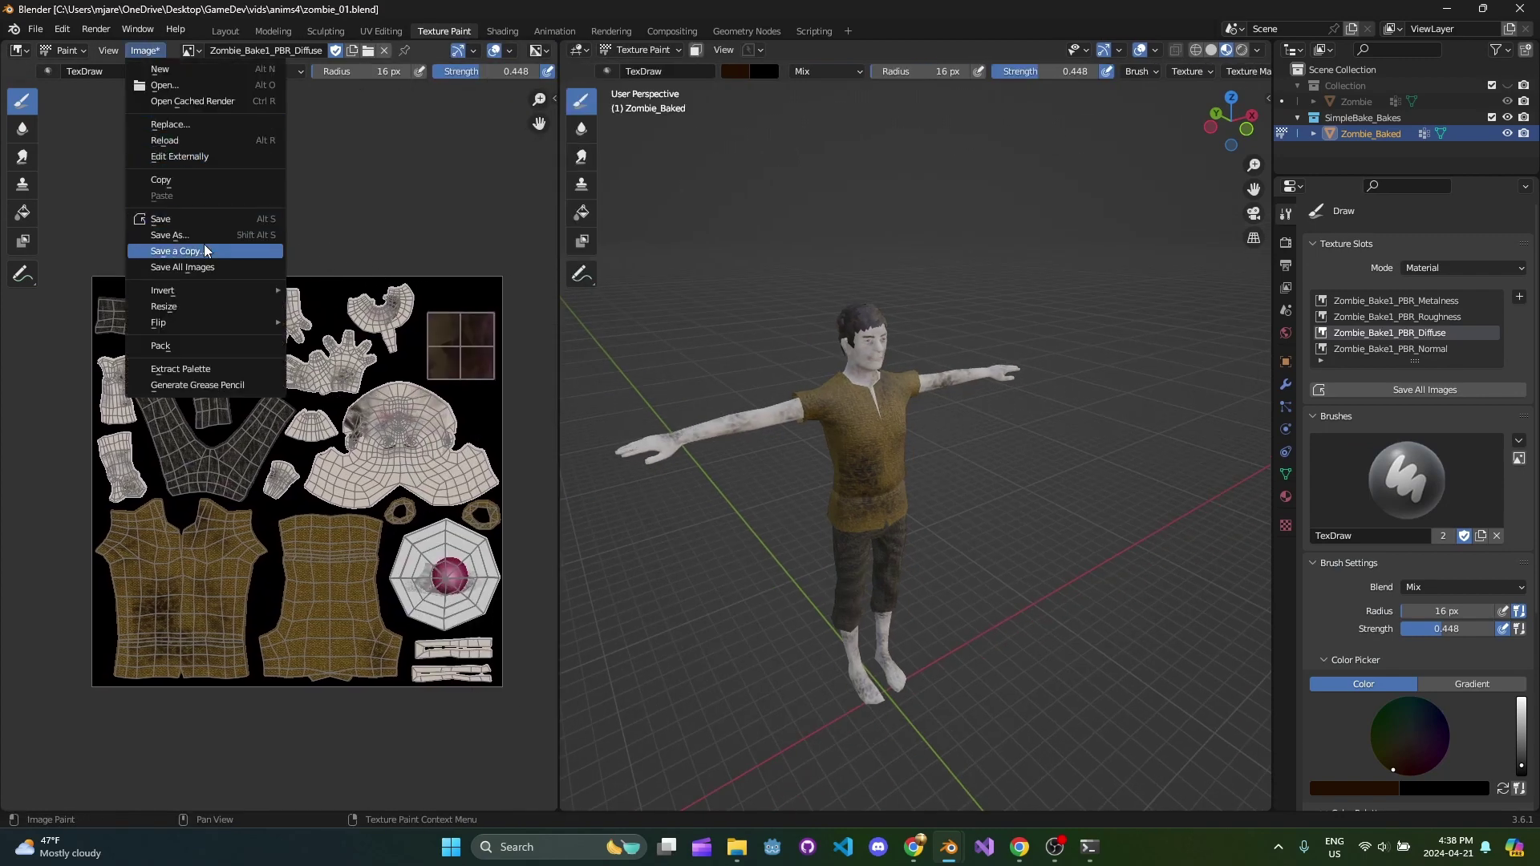
left_click(173, 219)
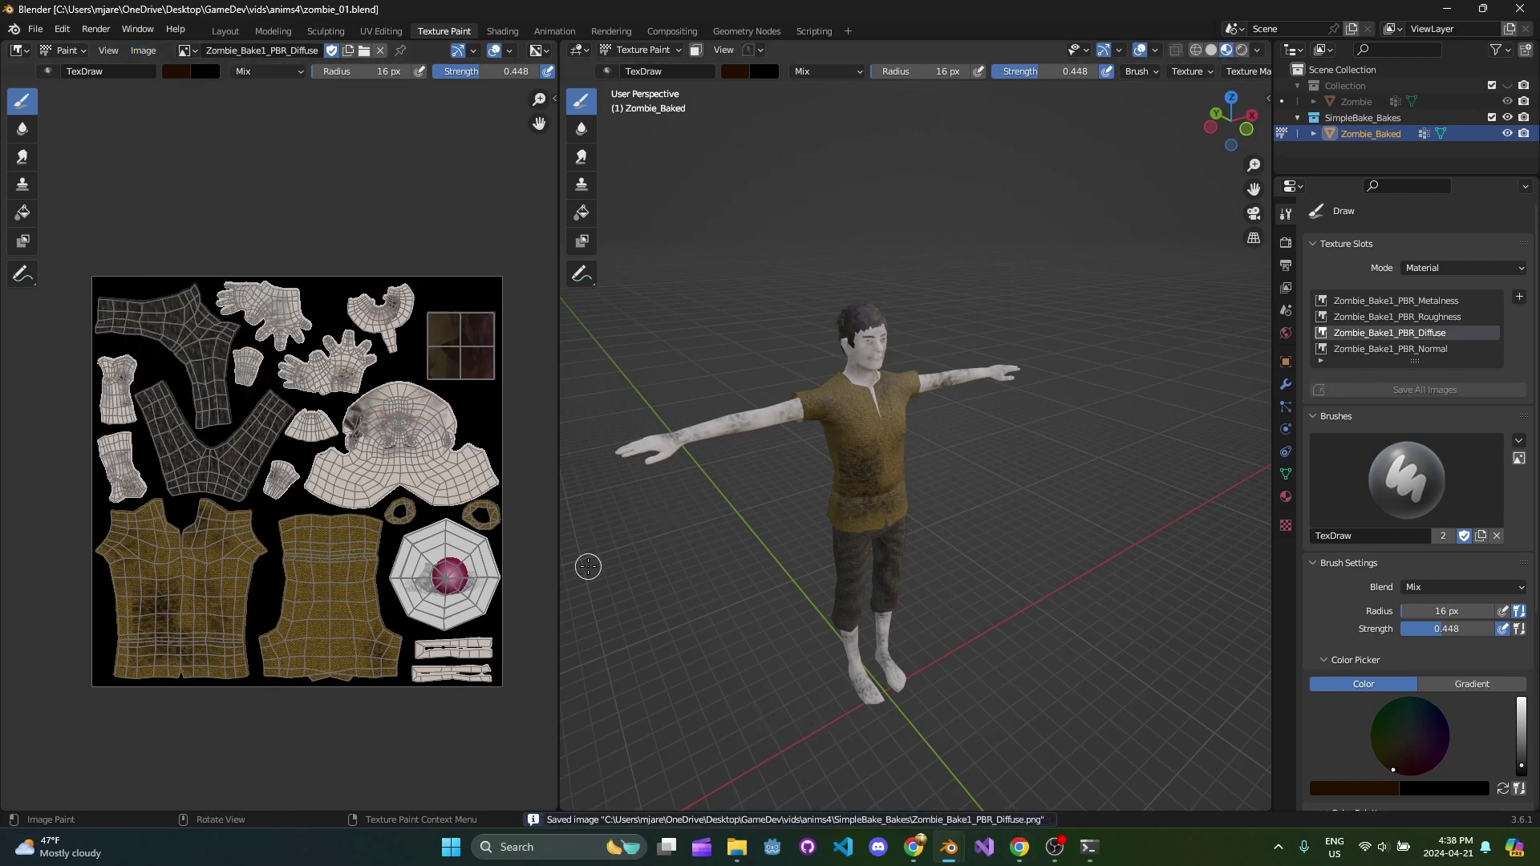
Step: Look over the textured zombie from the front and show it whole in the Modeling workspace
scroll(848, 453, "up", 2)
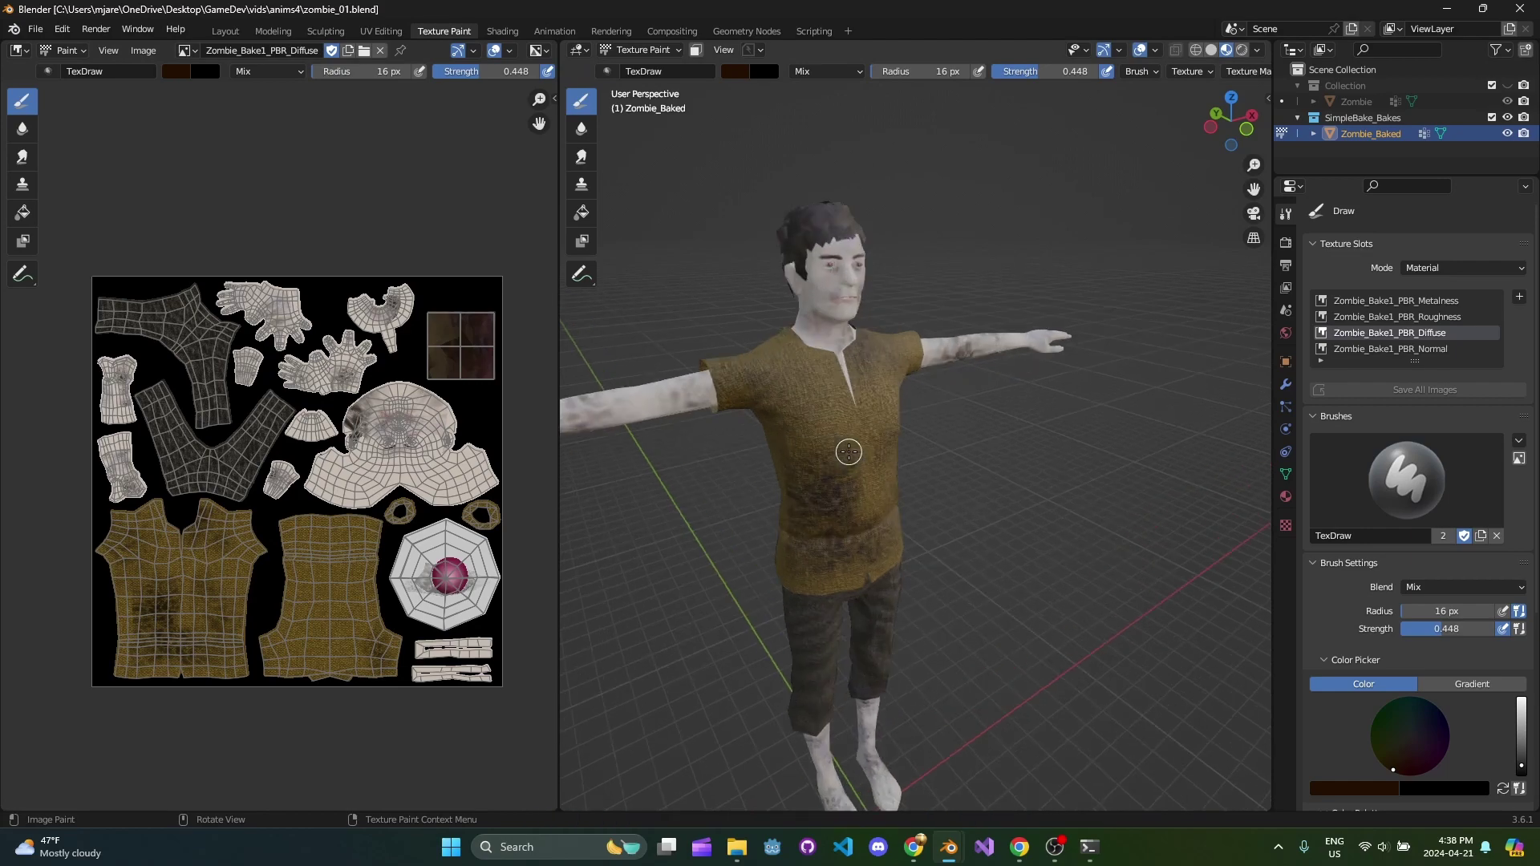
mouse_move(823, 451)
middle_mouse_down()
mouse_move(658, 455)
mouse_move(845, 442)
middle_mouse_up()
scroll(806, 456, "down", 2)
left_click(281, 32)
scroll(721, 362, "down", 2)
mouse_move(722, 362)
middle_mouse_down()
mouse_move(819, 365)
mouse_move(795, 382)
mouse_move(739, 321)
mouse_move(395, 314)
mouse_move(557, 366)
mouse_move(727, 329)
middle_mouse_up()
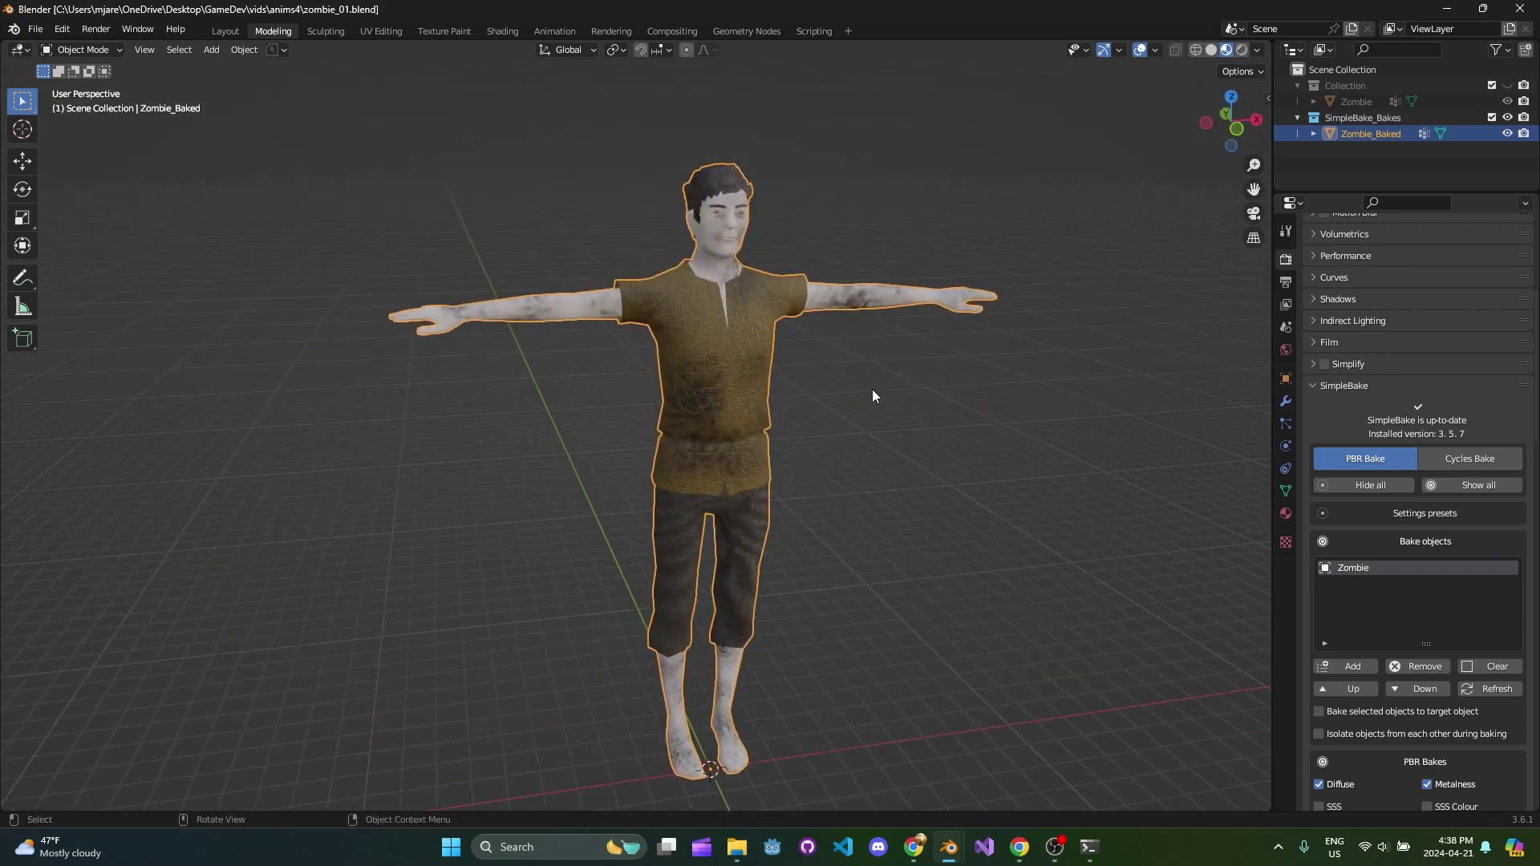
scroll(1002, 478, "down", 1)
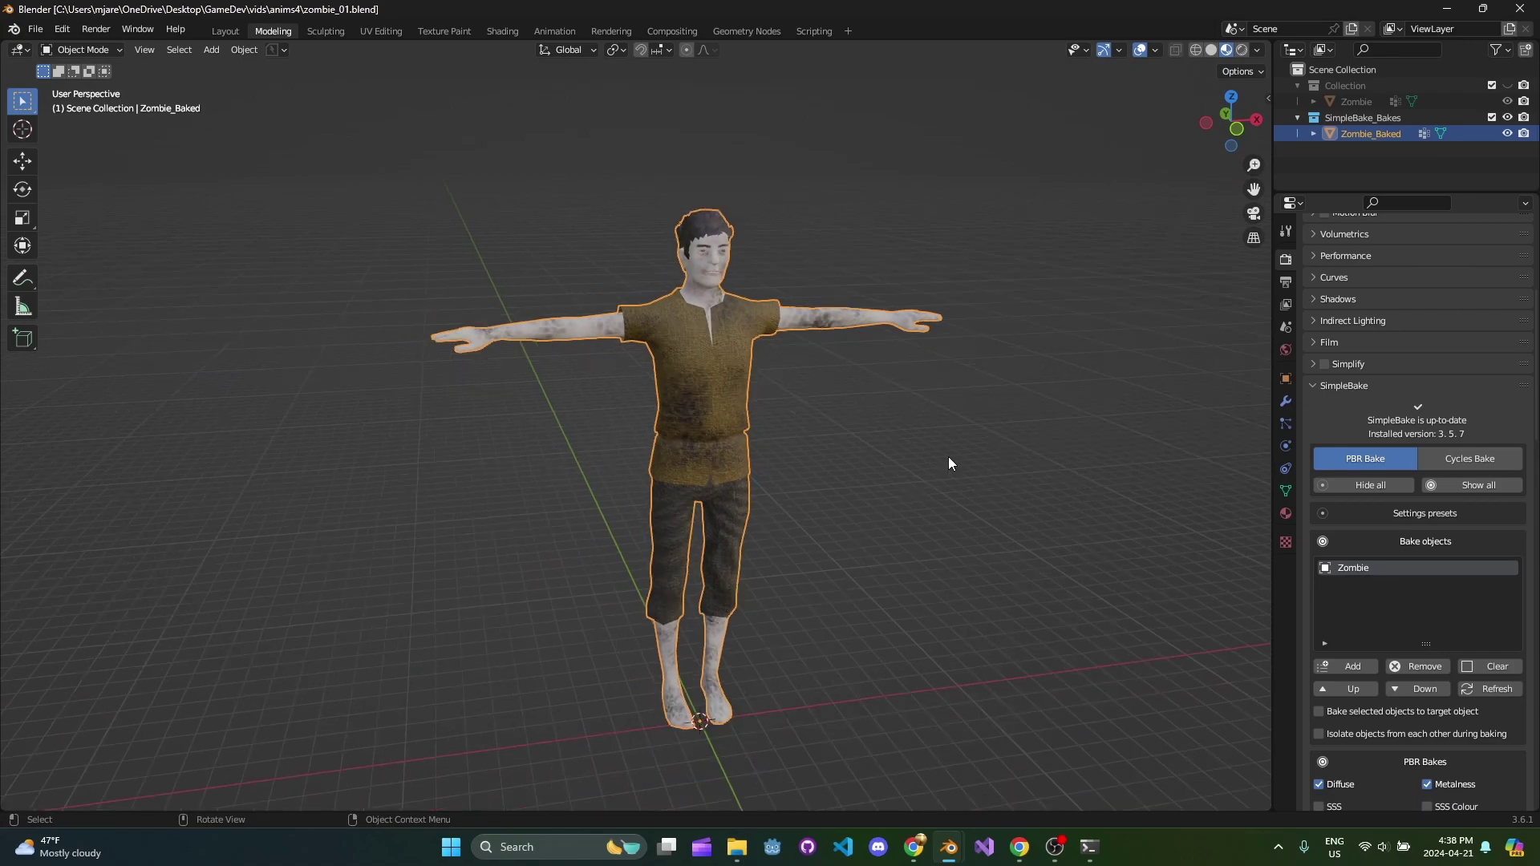